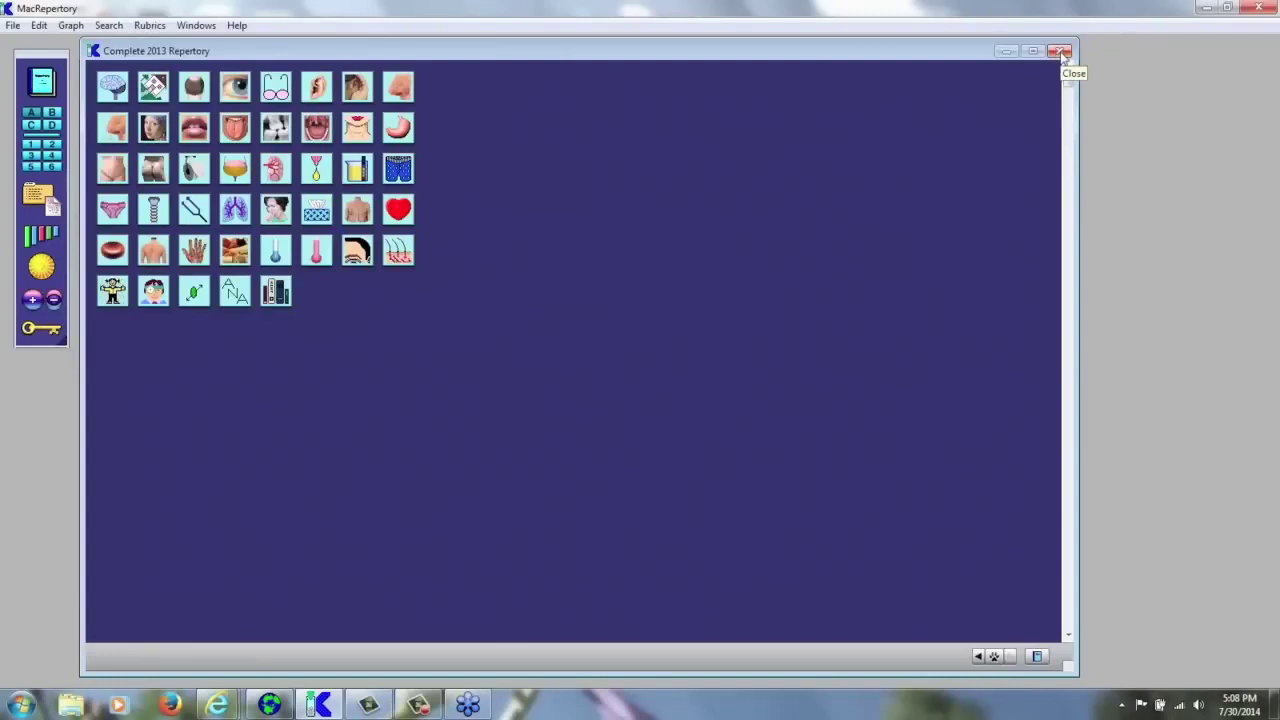
- Close the Complete 2013 Repertory window and reopen it from the first toolbar icon
click(1062, 52)
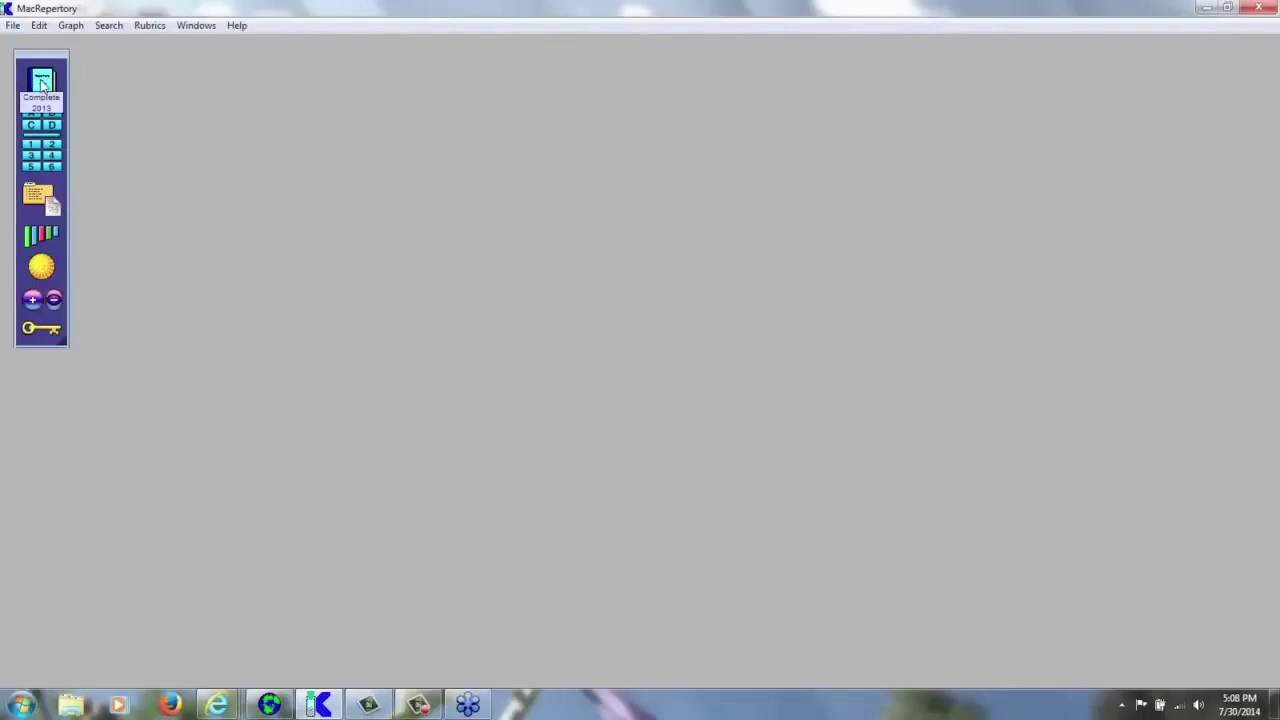
click(42, 85)
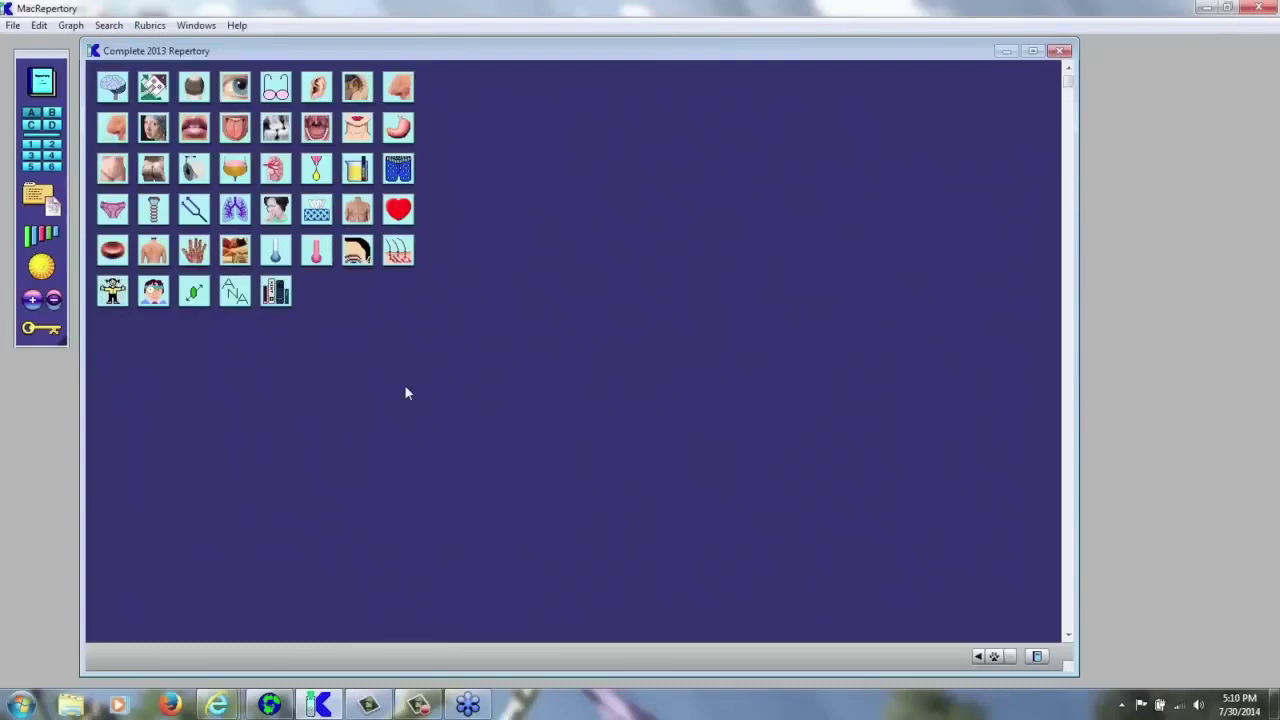
click(38, 197)
drag(208, 424, 599, 278)
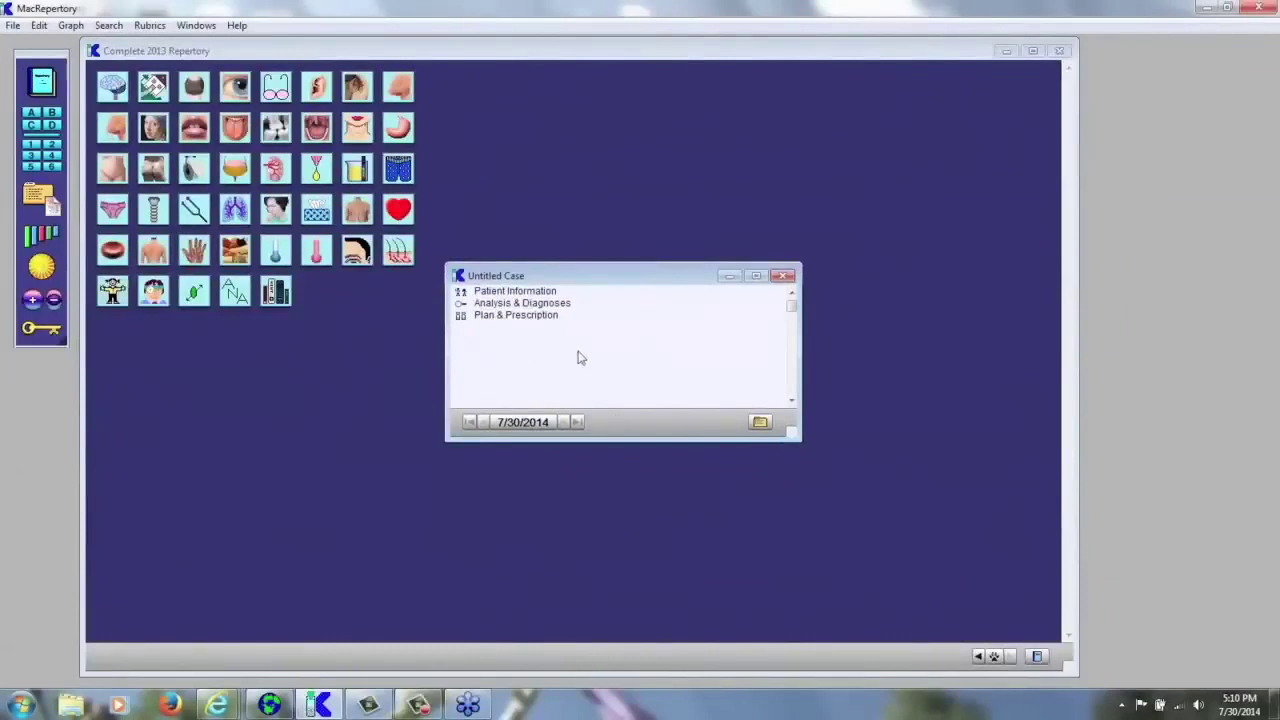
click(784, 277)
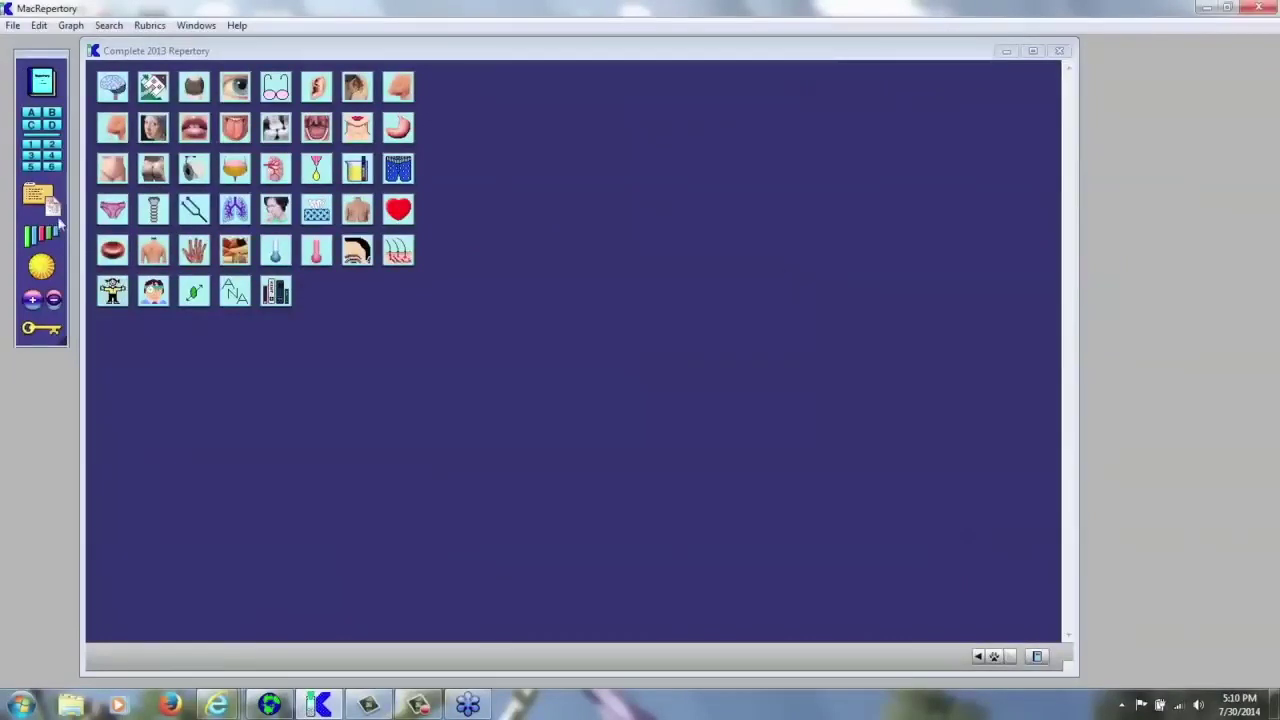
click(52, 207)
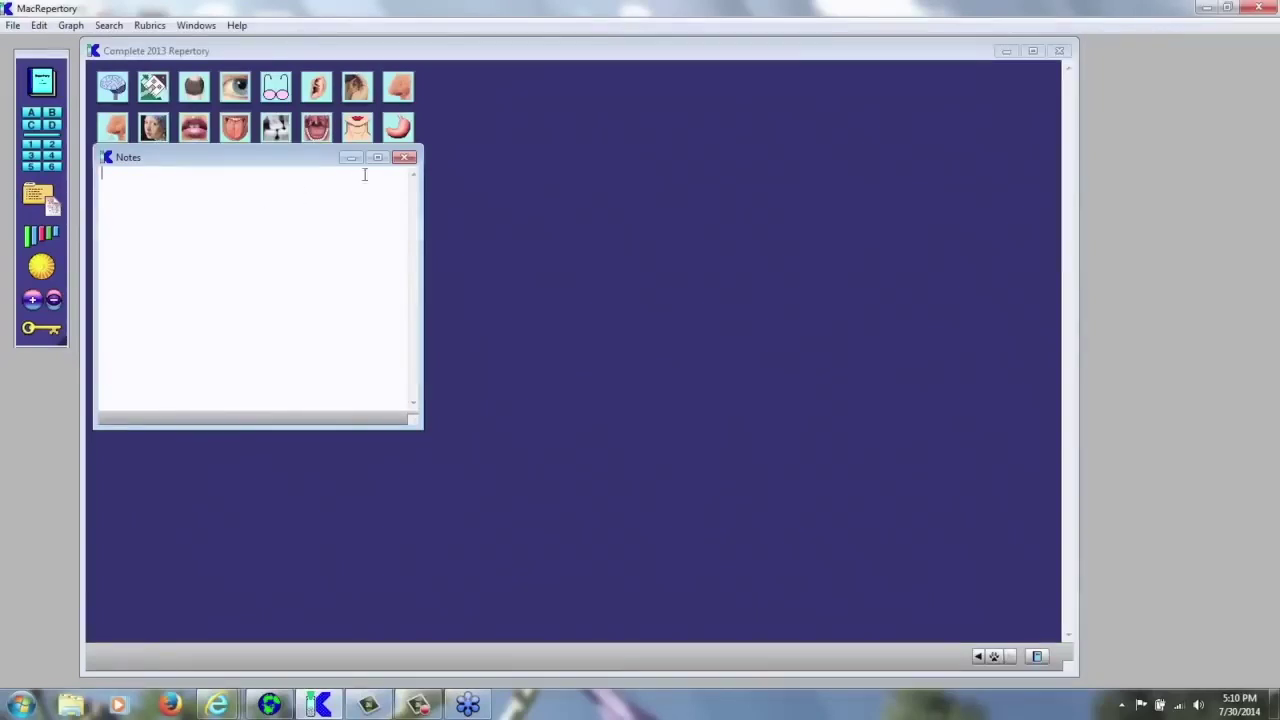
click(404, 157)
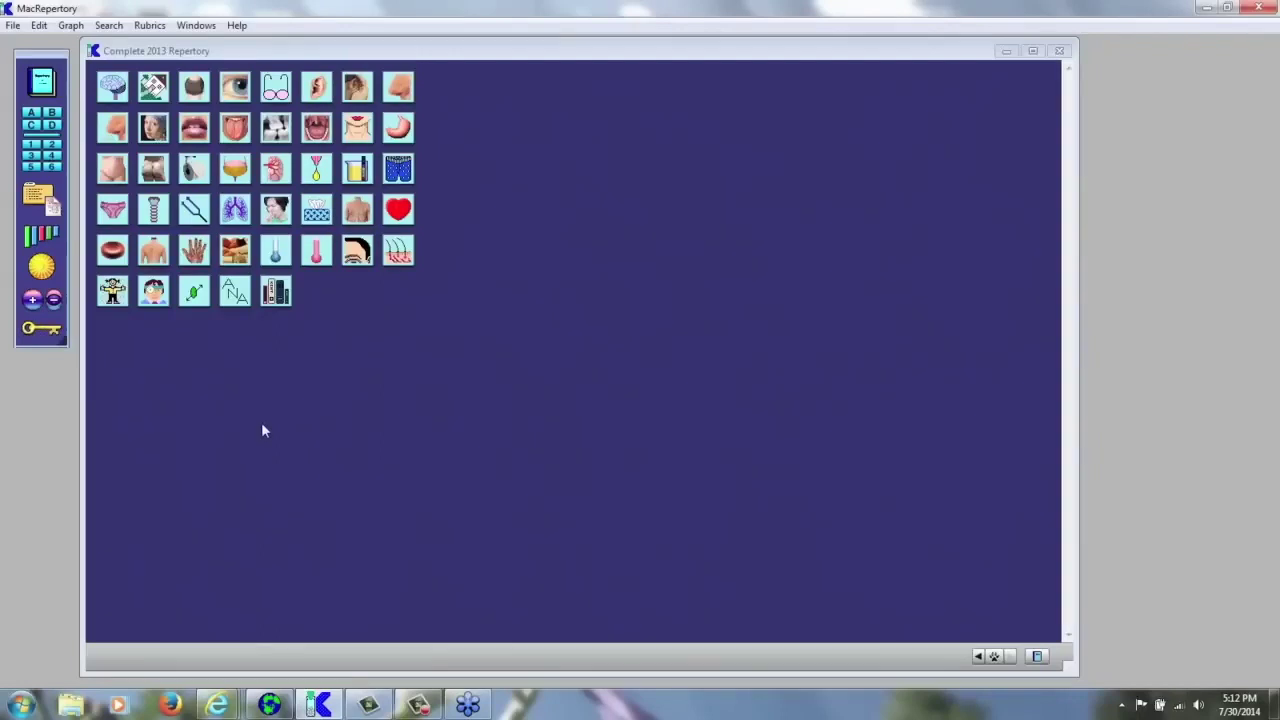
- Open Boericke's Materia Medica on Abies canadensis, make it wider and shorter, then reposition it
click(42, 330)
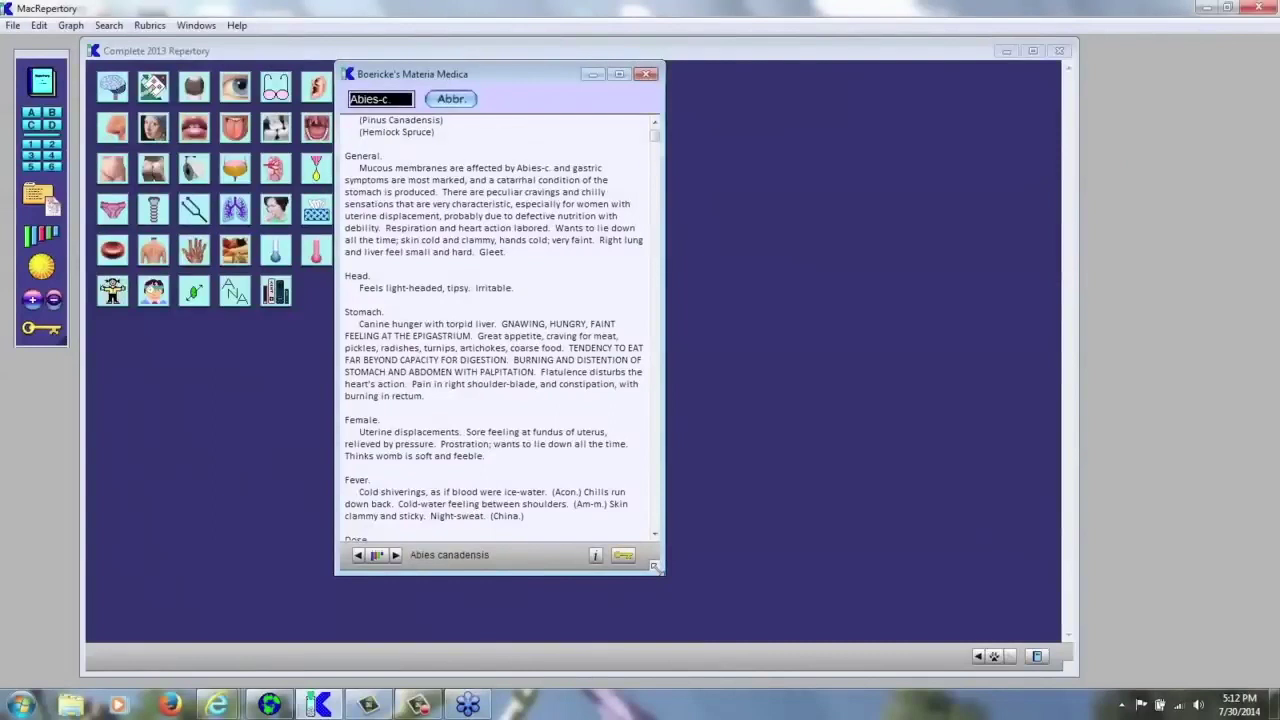
drag(655, 566, 886, 482)
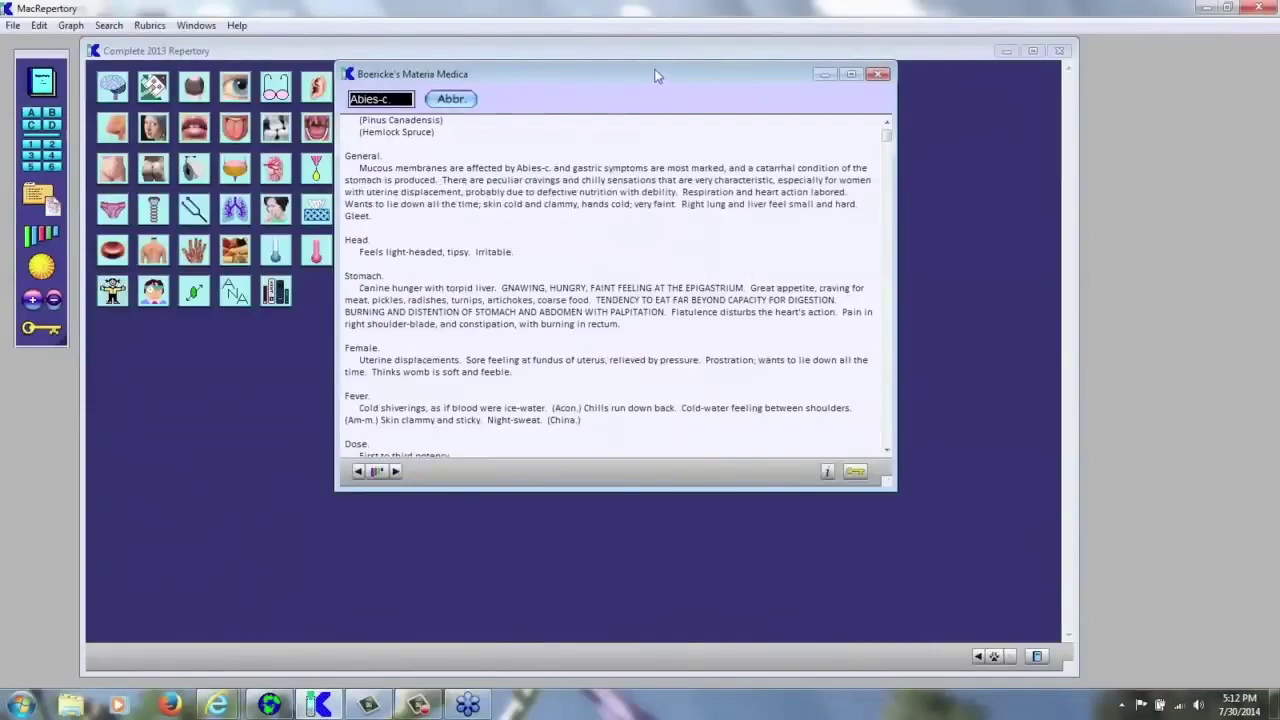
drag(655, 76, 765, 132)
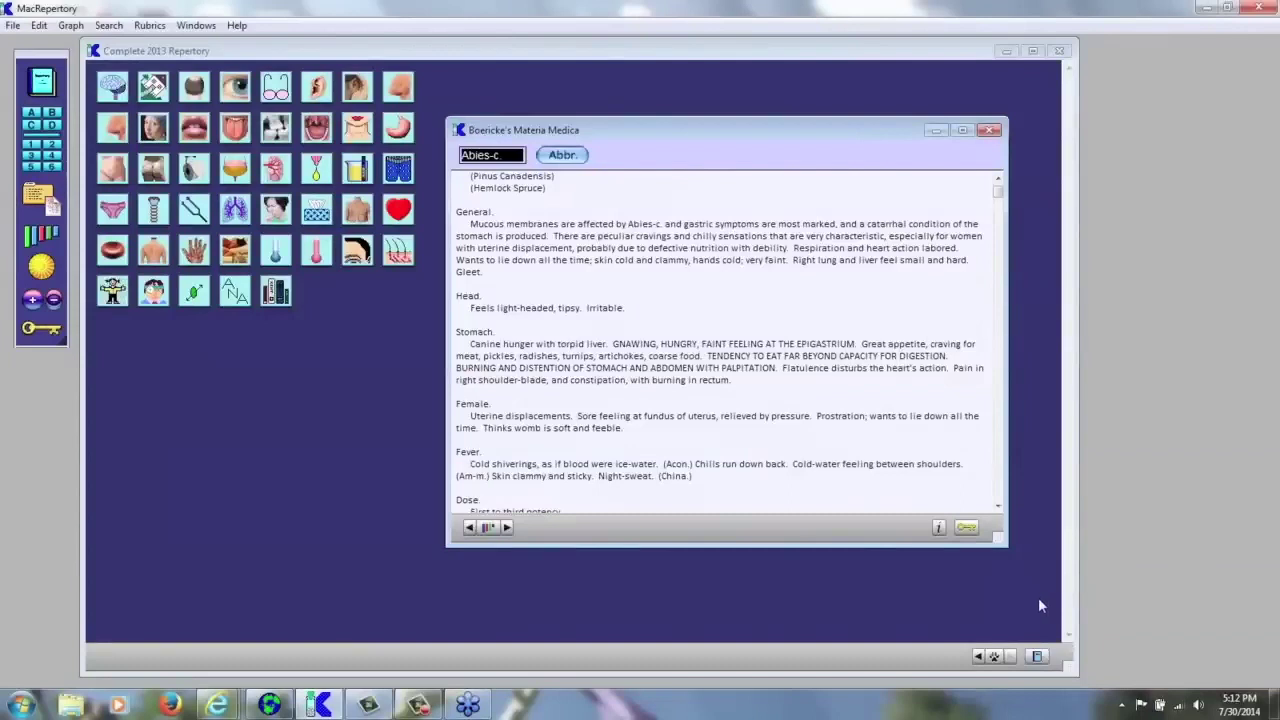
key(Escape)
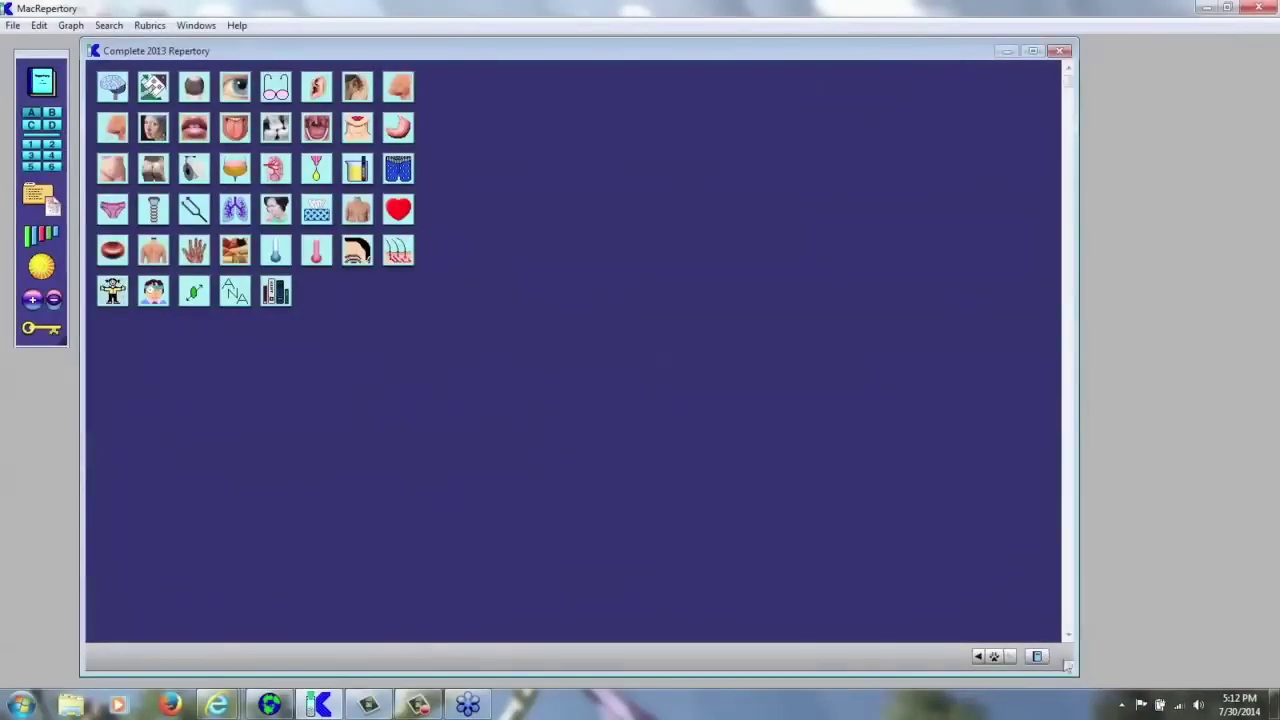
- Shrink the repertory window, move Boericke's Materia Medica right, then close it
drag(1068, 667, 512, 379)
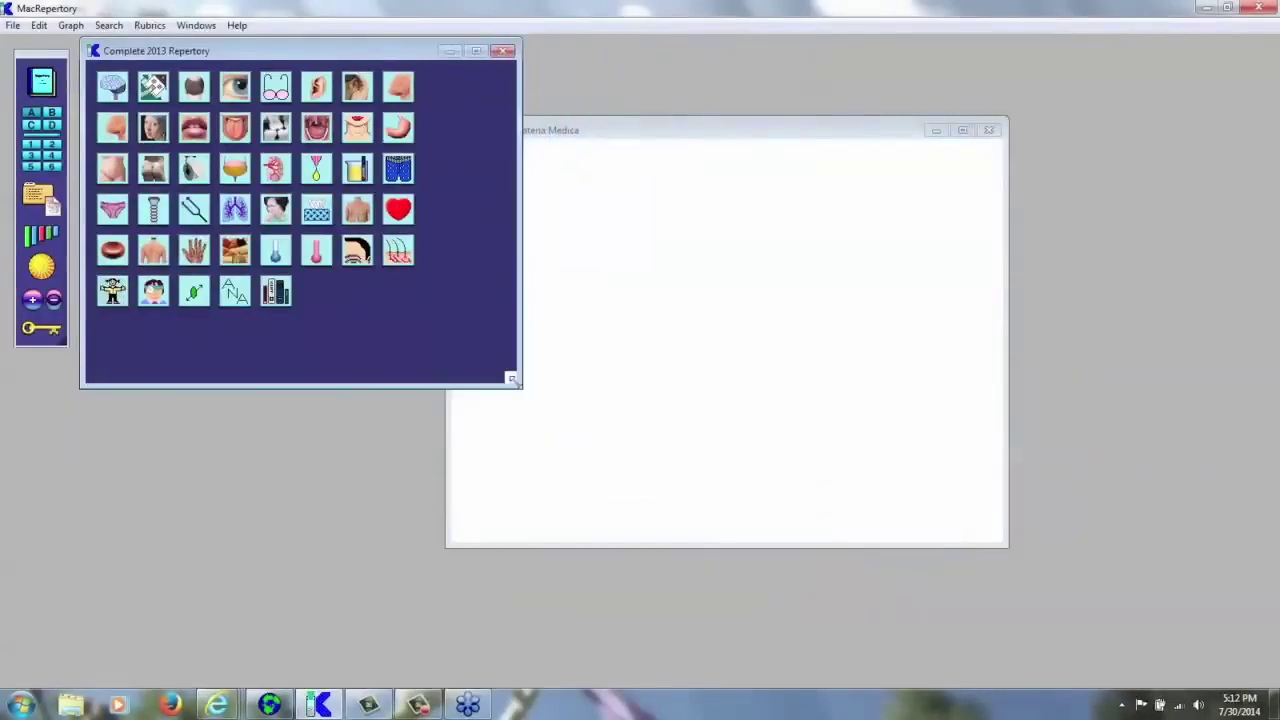
click(745, 130)
drag(747, 126, 893, 79)
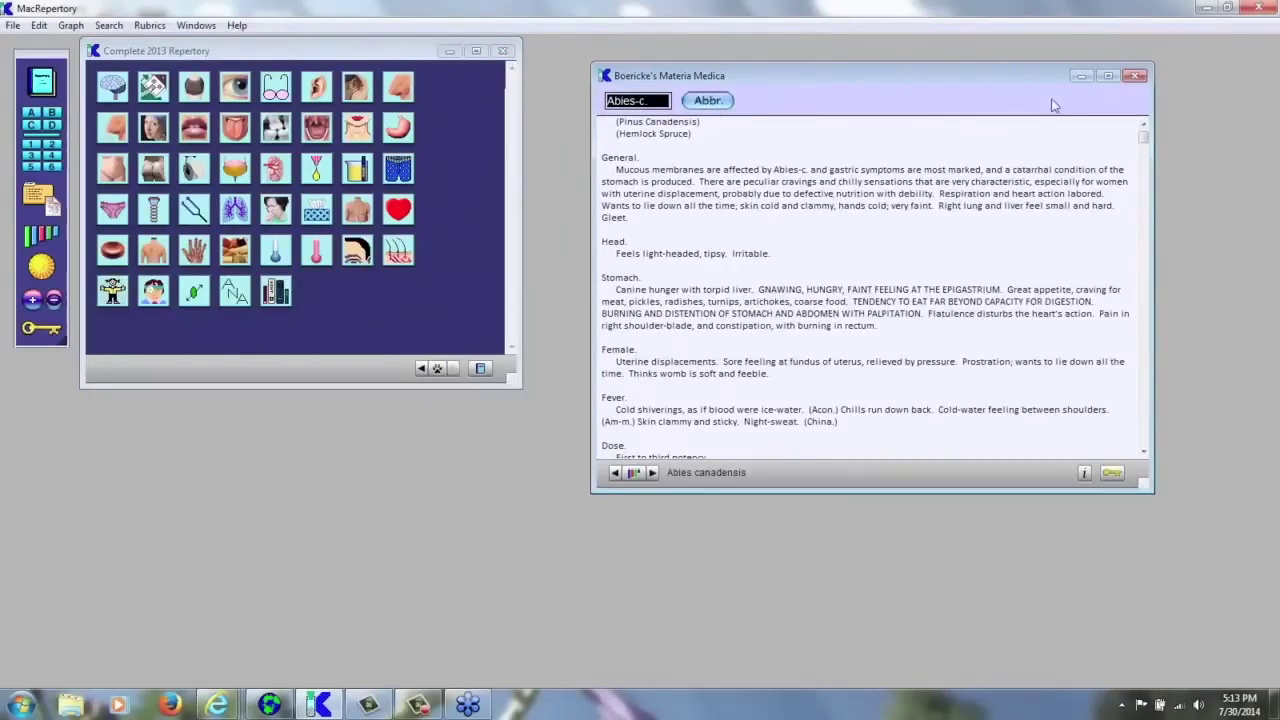
click(1135, 77)
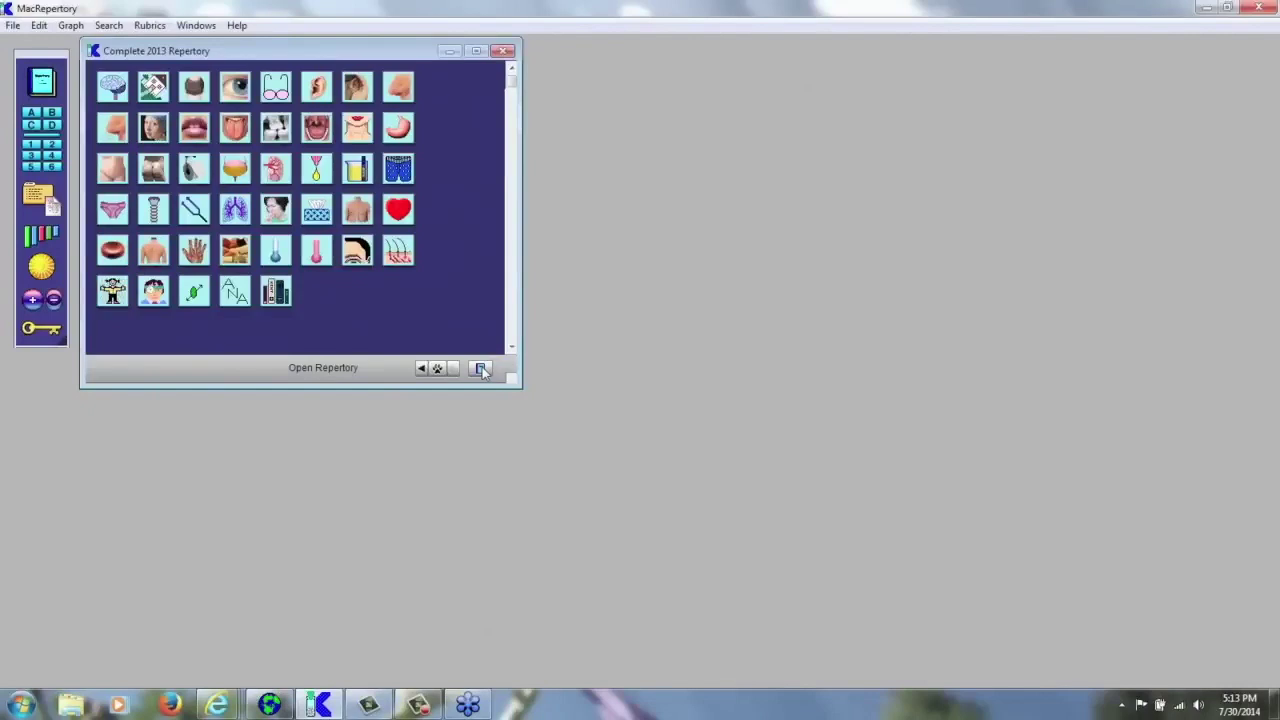
- Open Kent's Repertory from the repertory list, then switch back to Complete 2013 Repertory
click(480, 369)
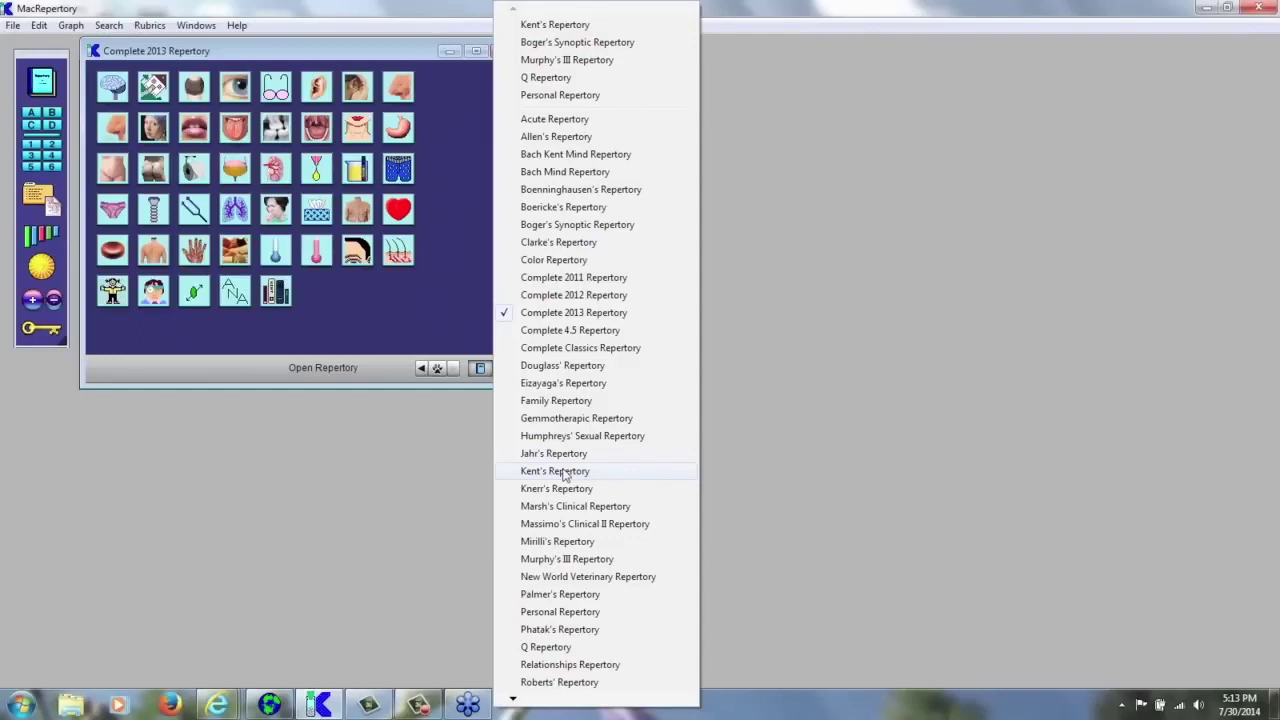
click(562, 472)
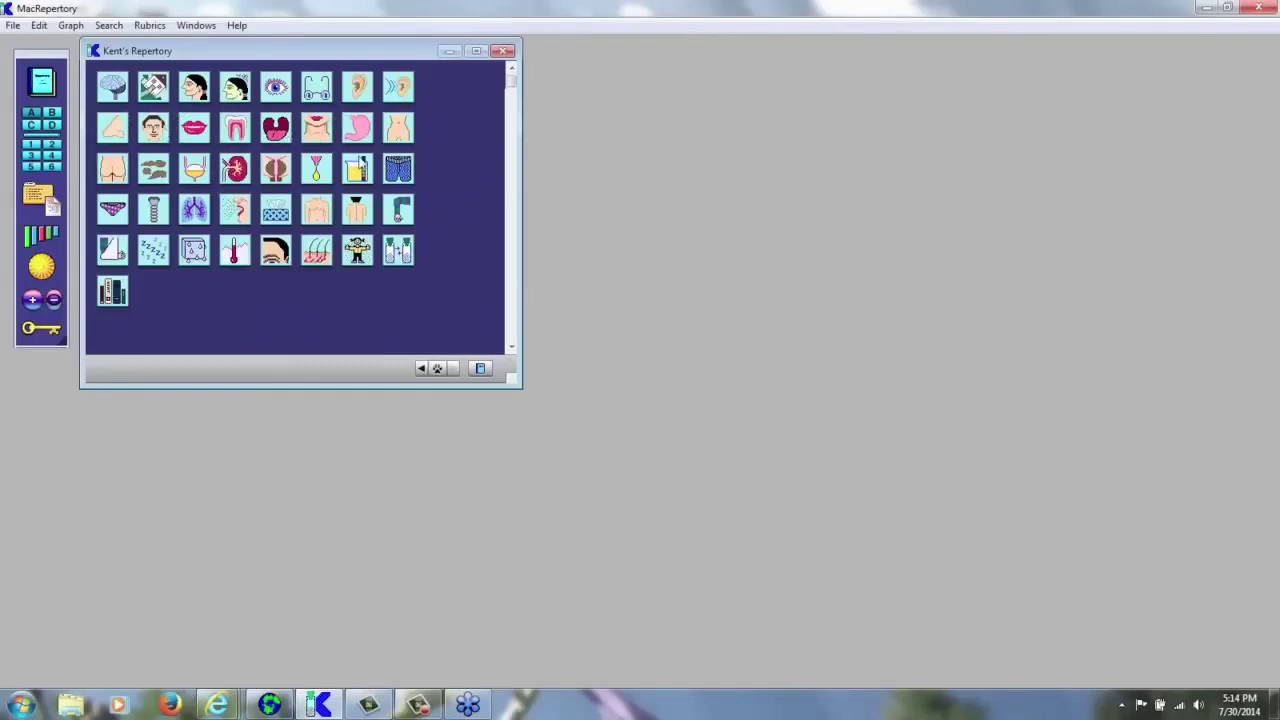
click(481, 371)
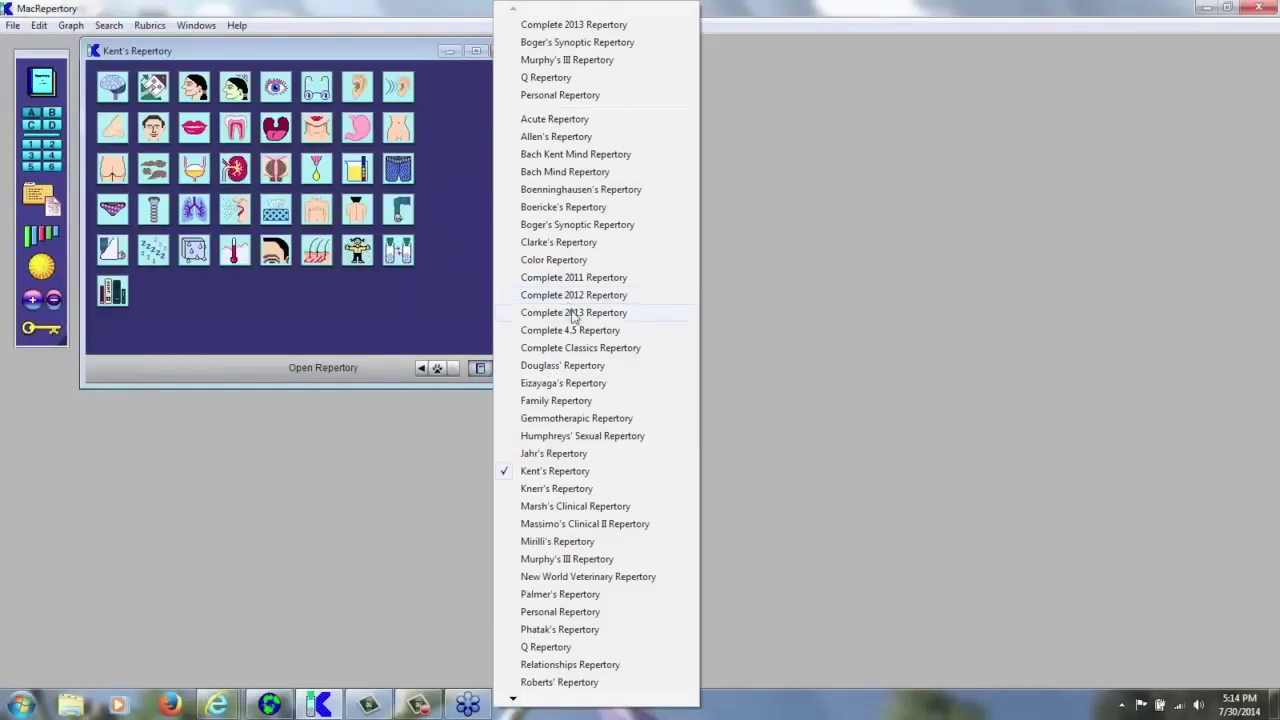
click(574, 313)
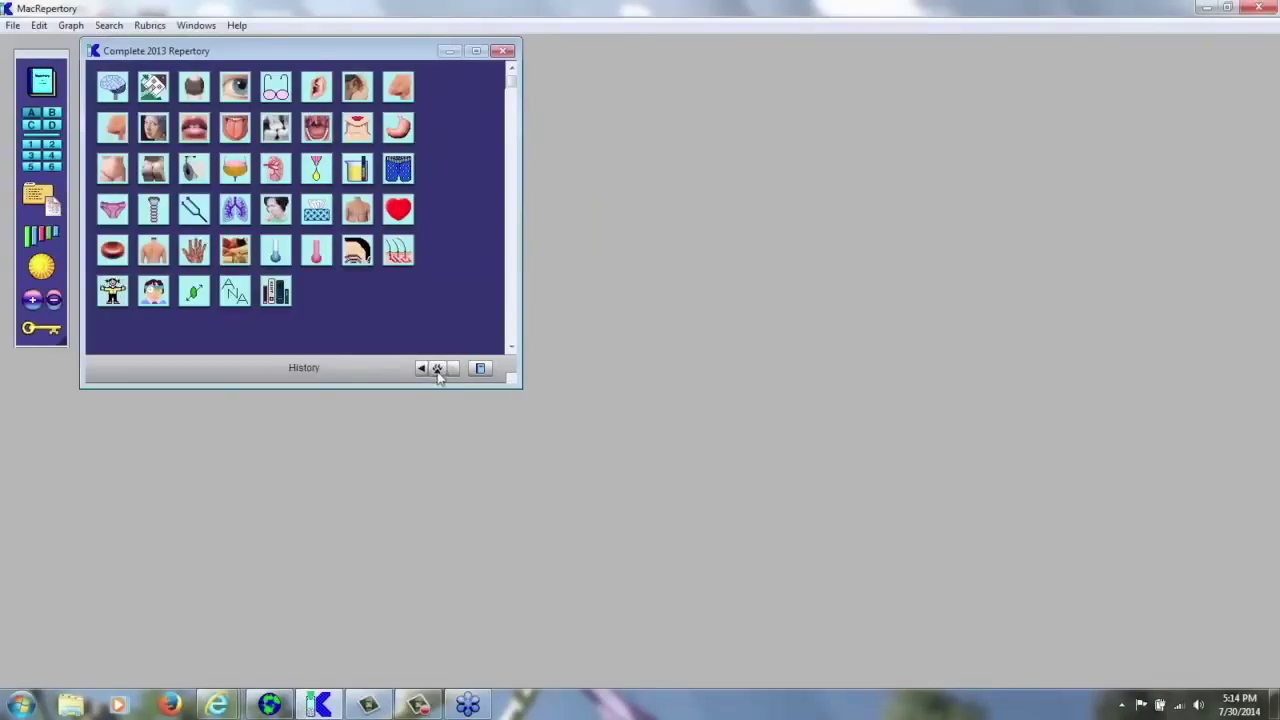
- Reopen the 'mind; ALTERNATING states' rubric from the recent-rubrics History list
click(437, 369)
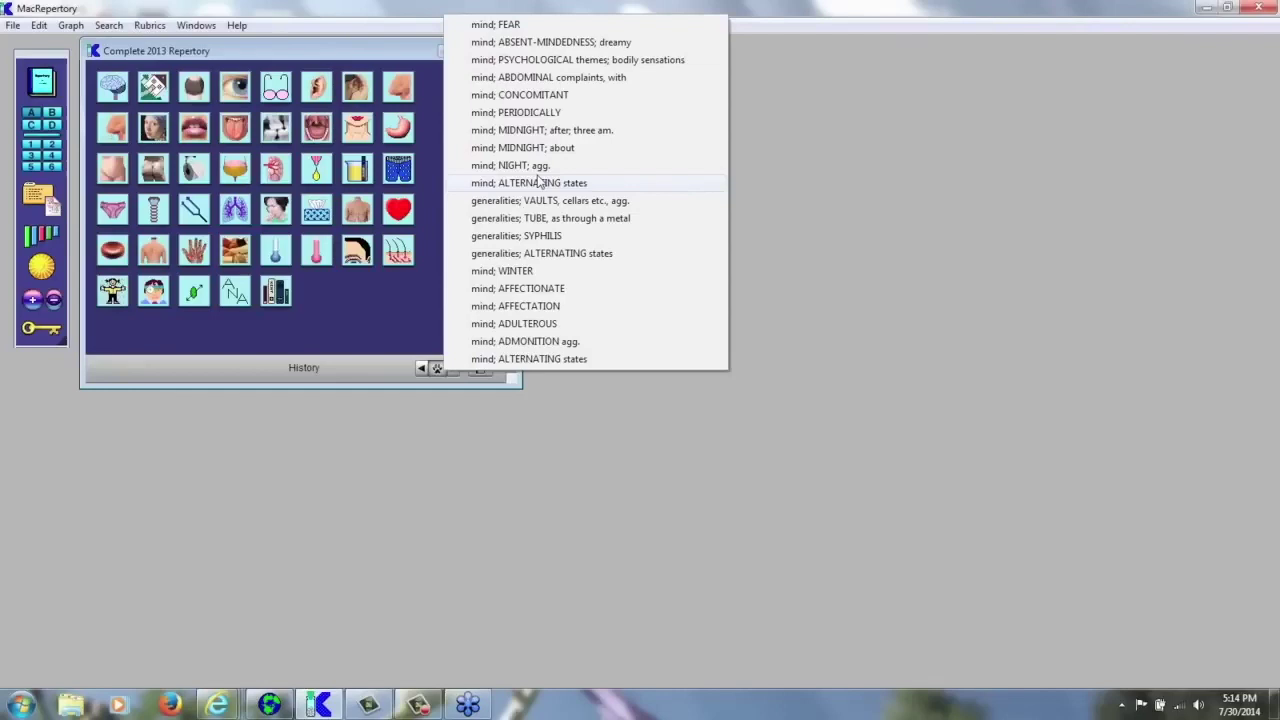
click(578, 183)
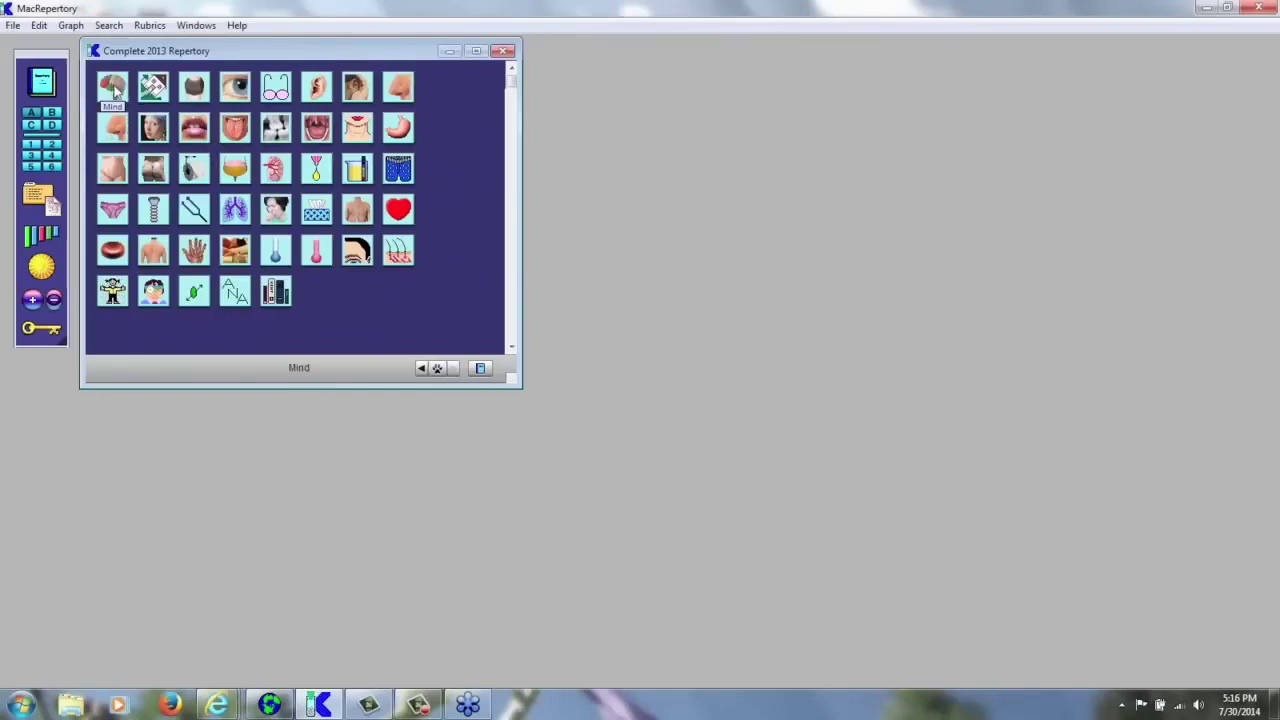
- Open the Mind chapter's rubric list and drag the repertory window larger for wider columns
click(115, 91)
click(114, 89)
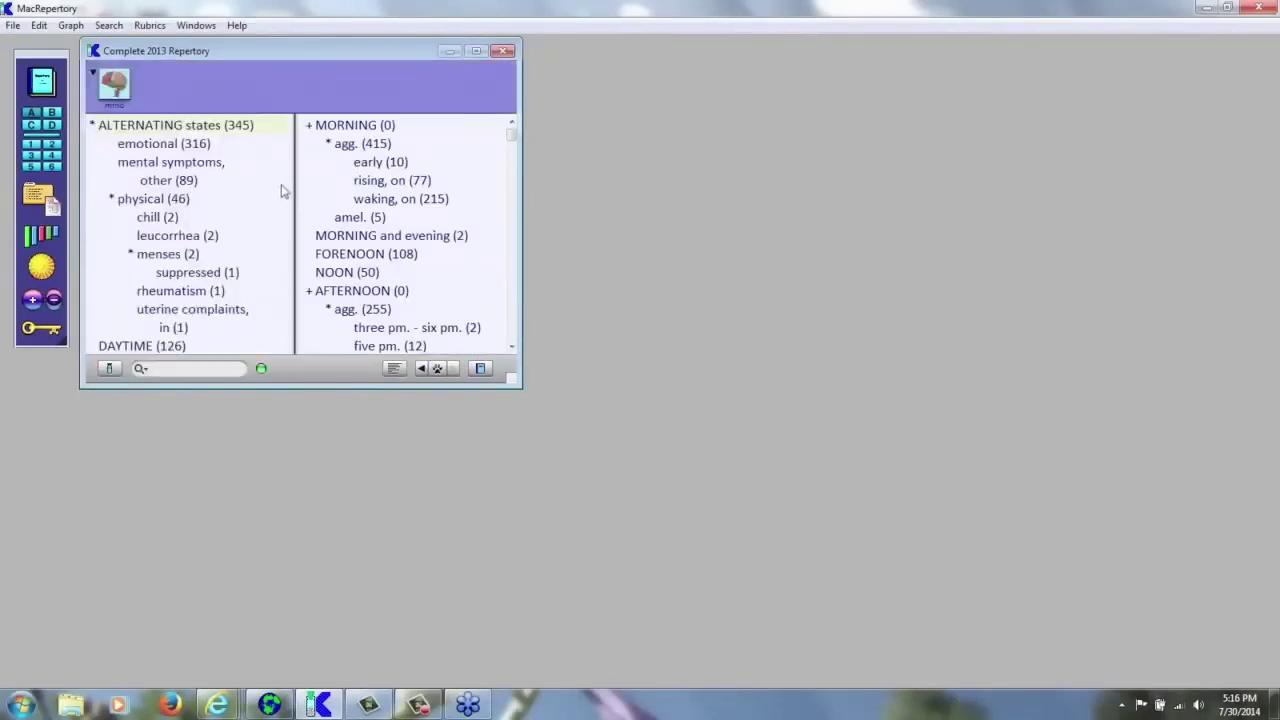
drag(518, 382, 768, 526)
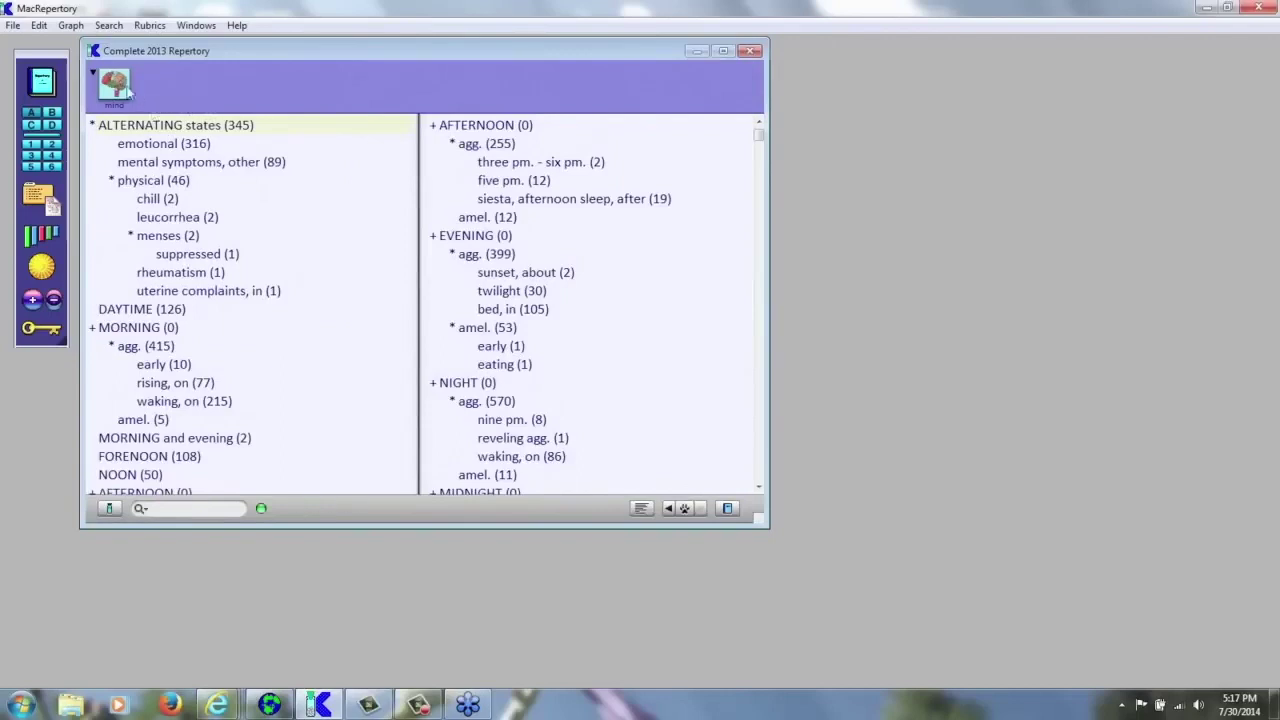
click(116, 90)
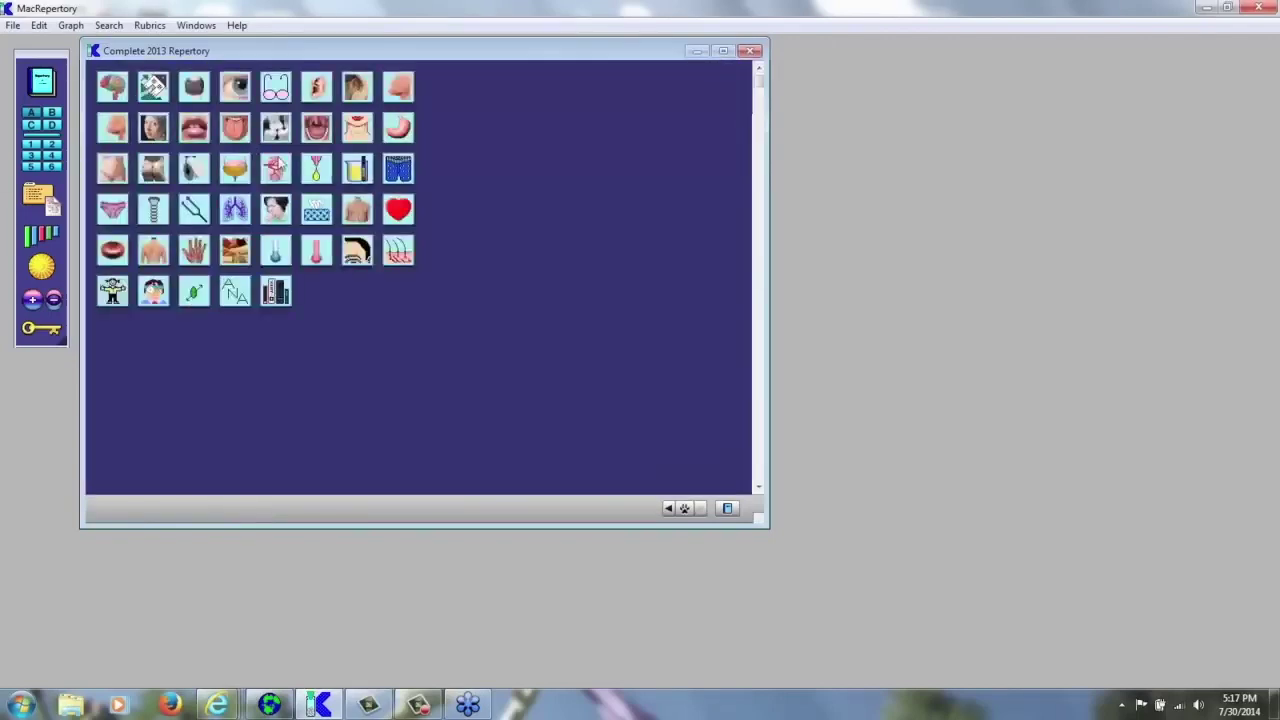
click(118, 89)
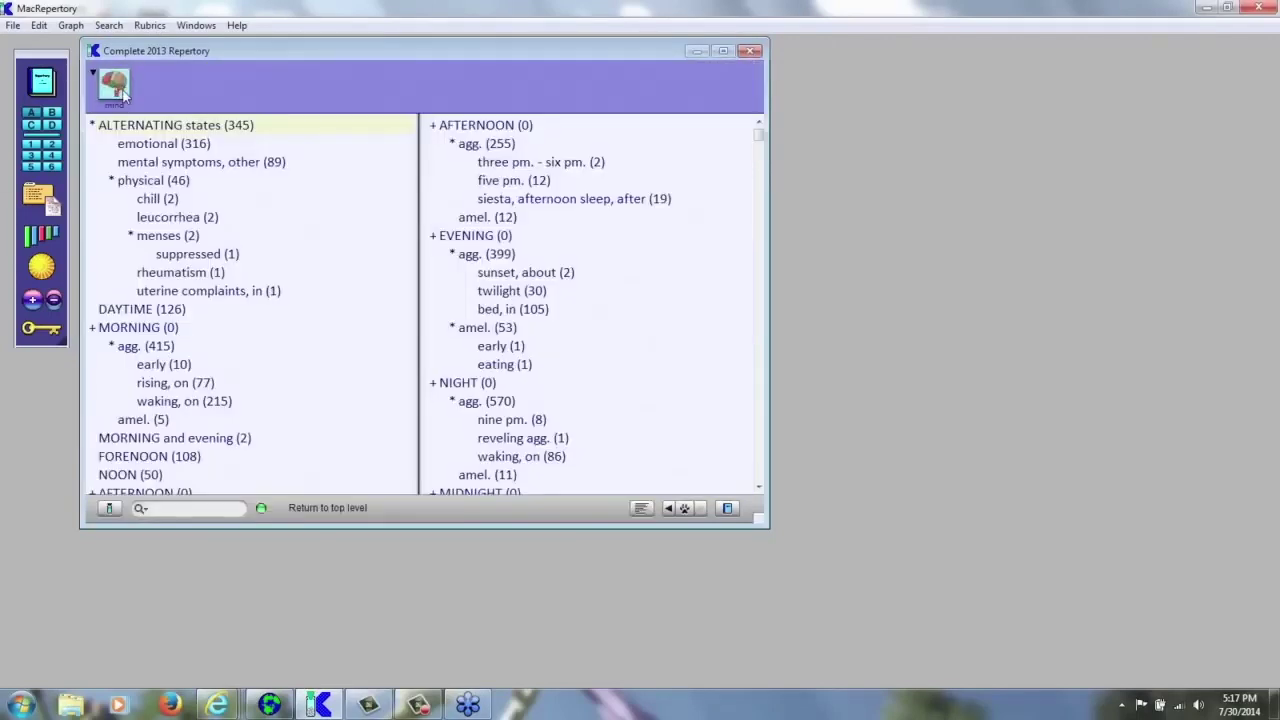
click(116, 89)
click(93, 75)
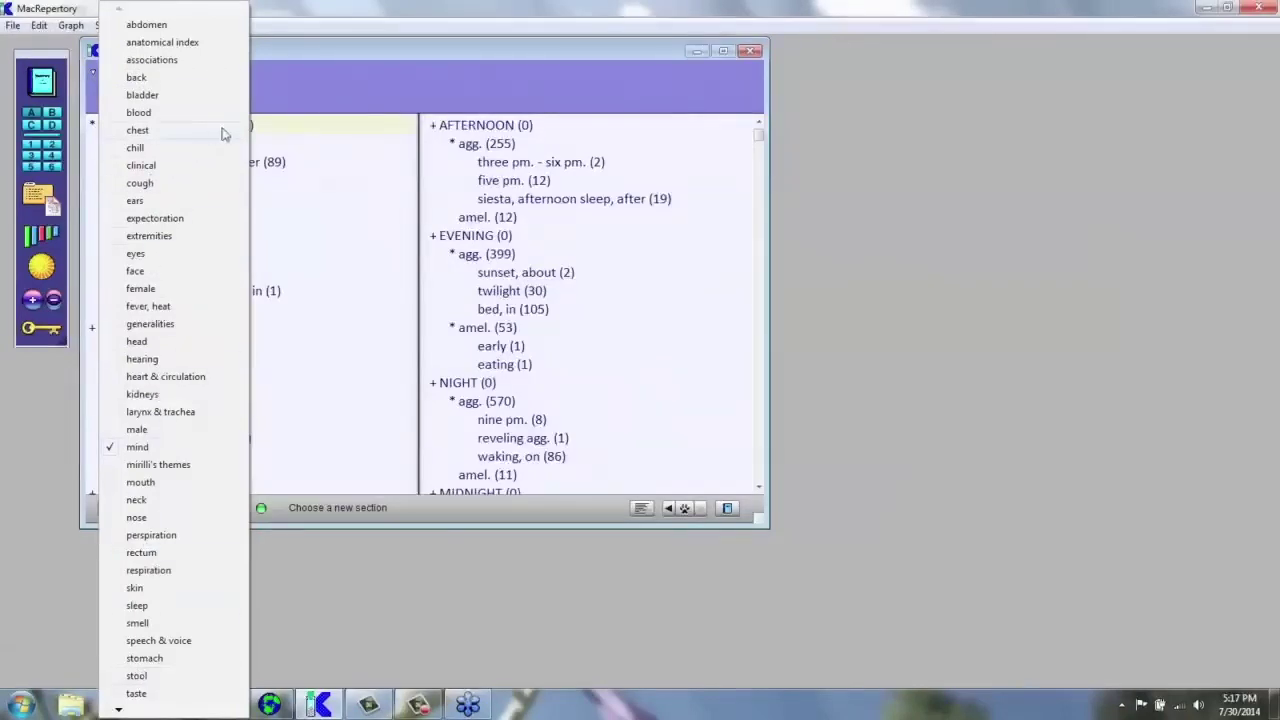
click(353, 92)
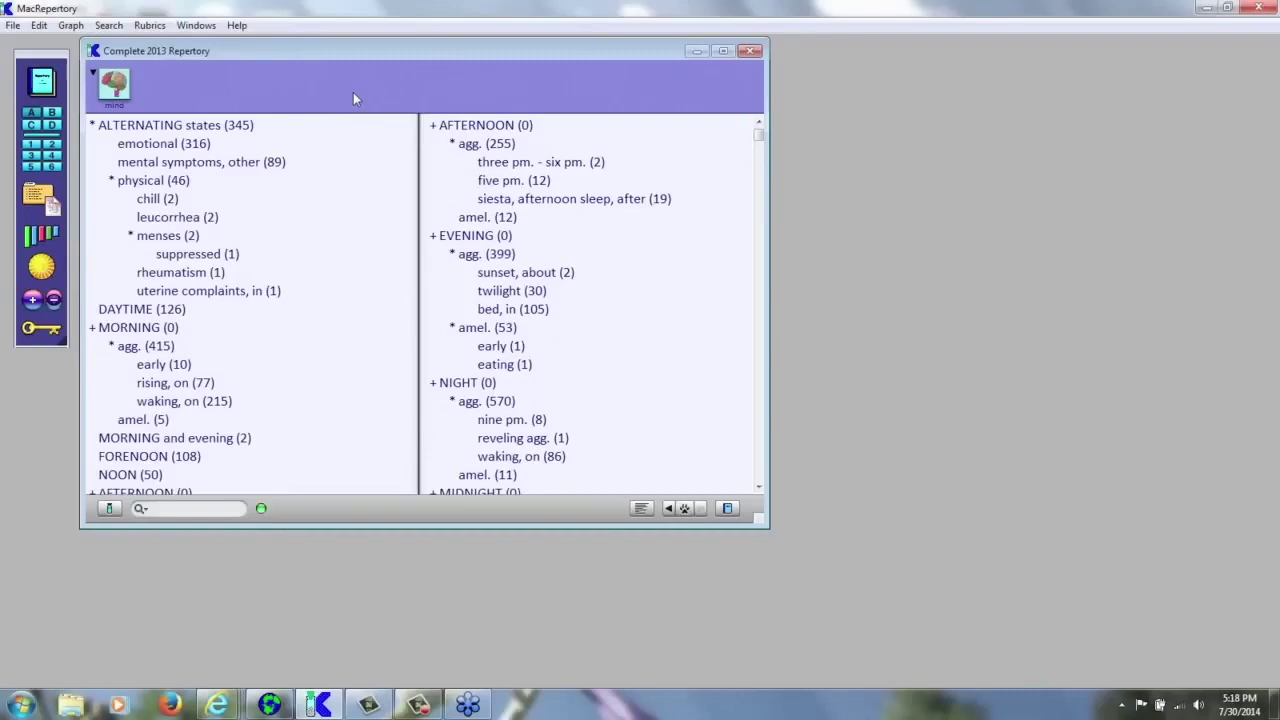
key(ctrl+r)
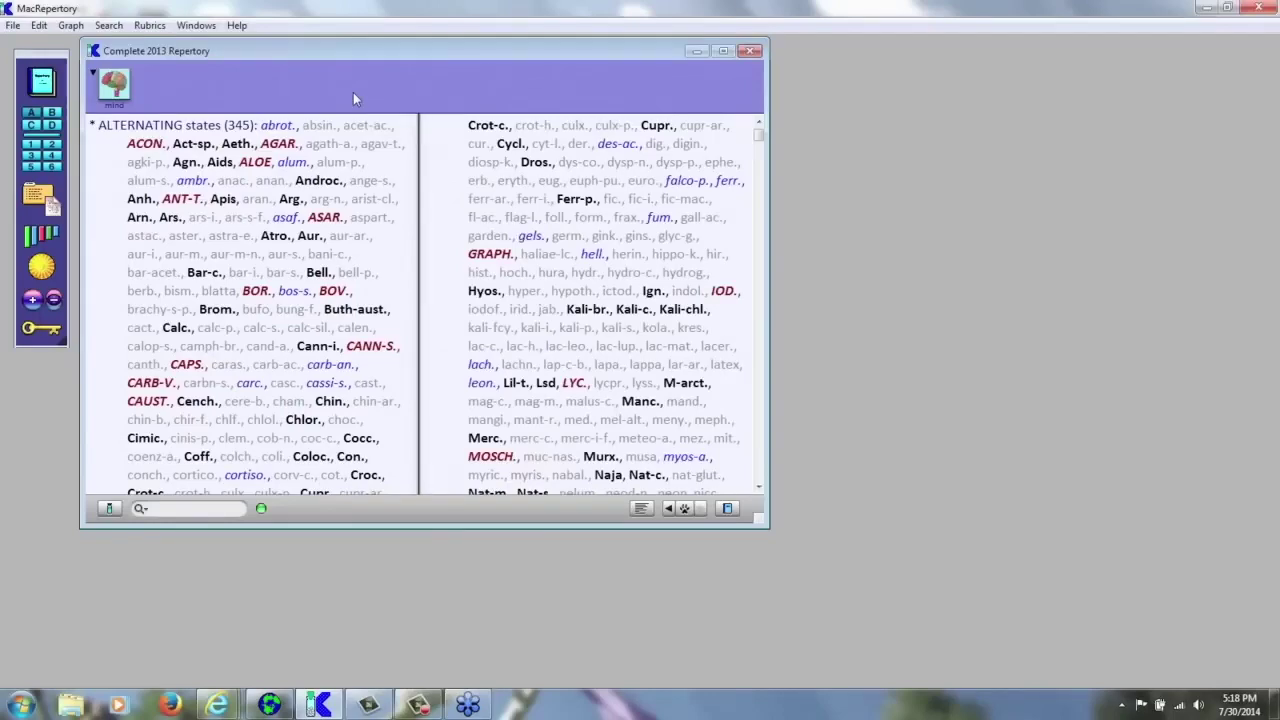
key(ctrl+r)
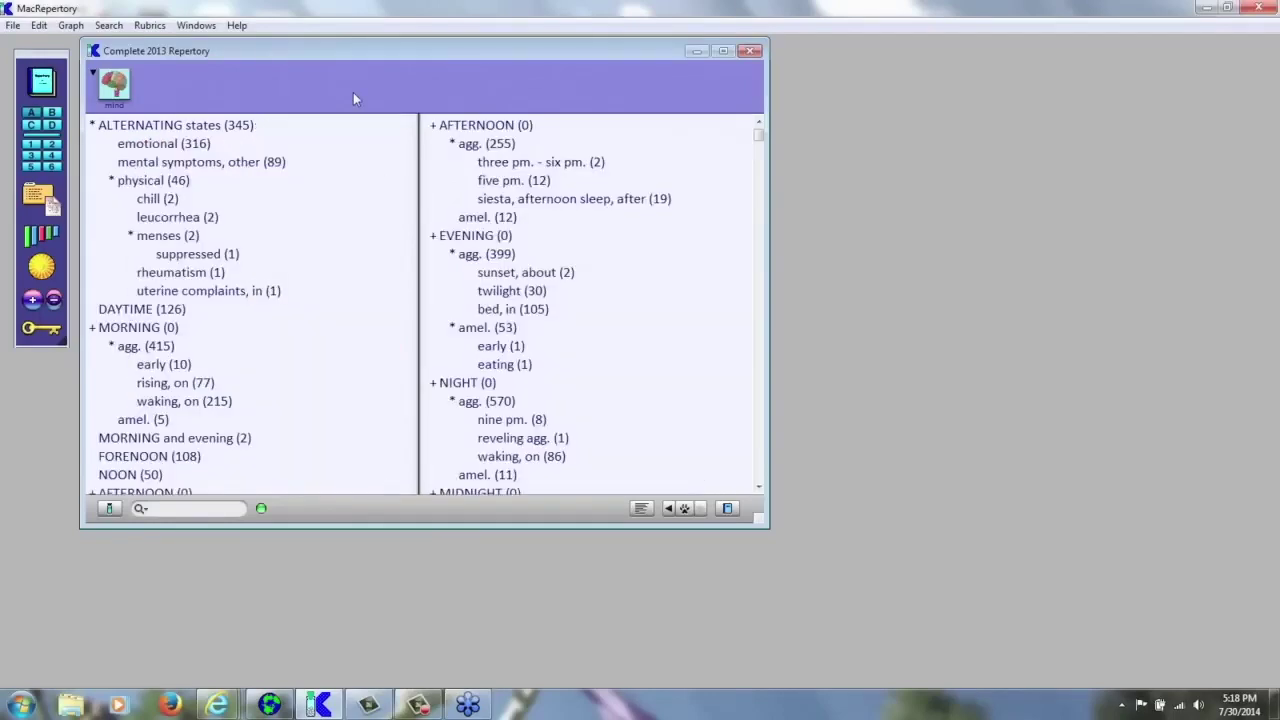
key(ctrl+r)
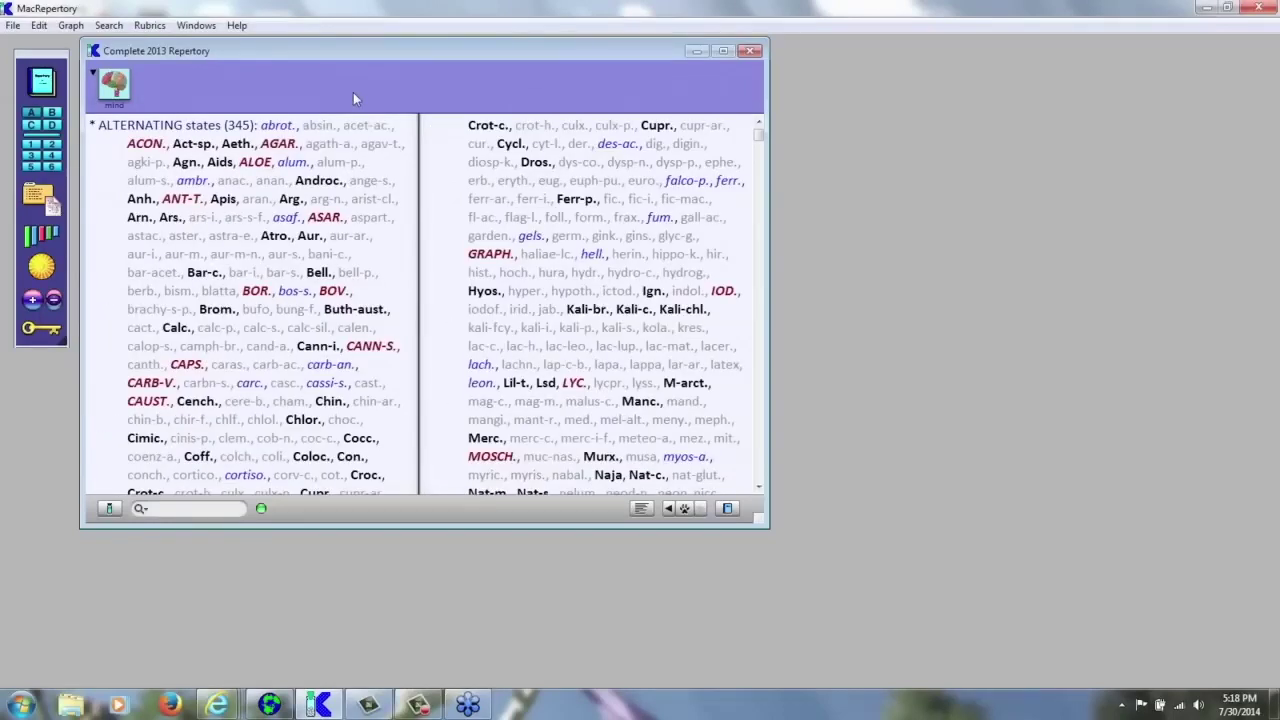
key(ctrl+r)
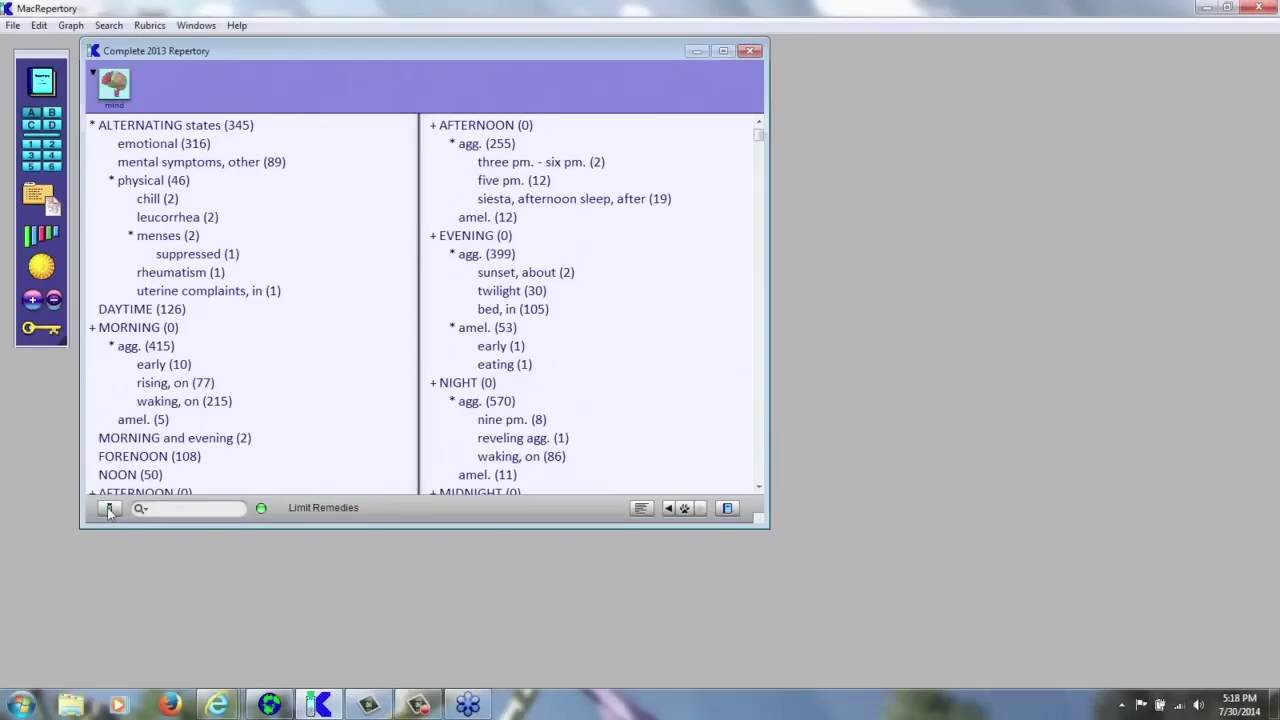
click(109, 509)
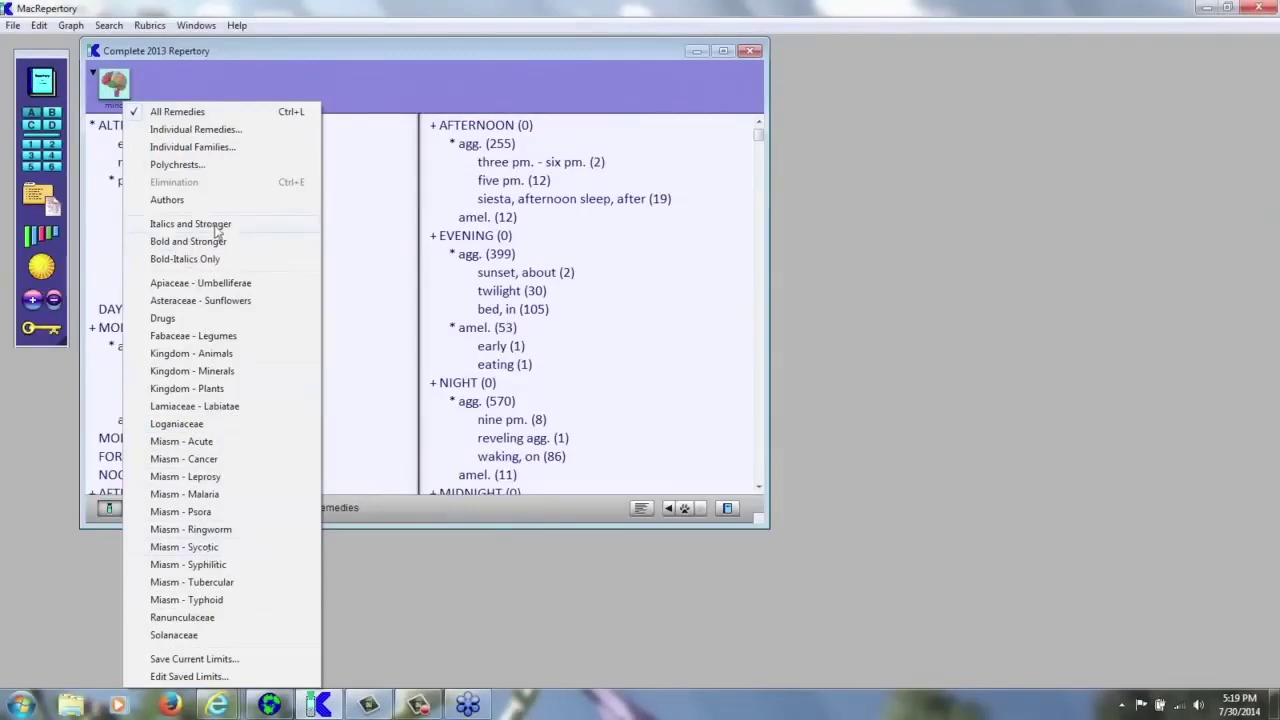
click(168, 200)
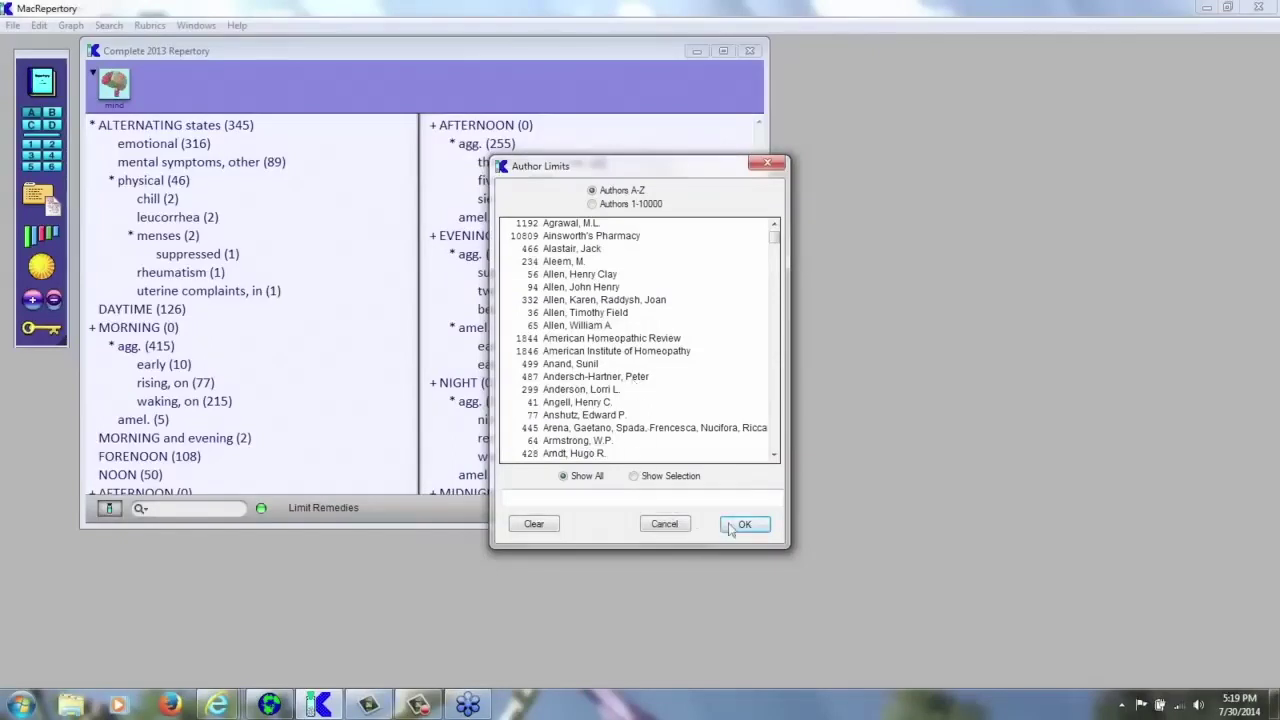
click(664, 524)
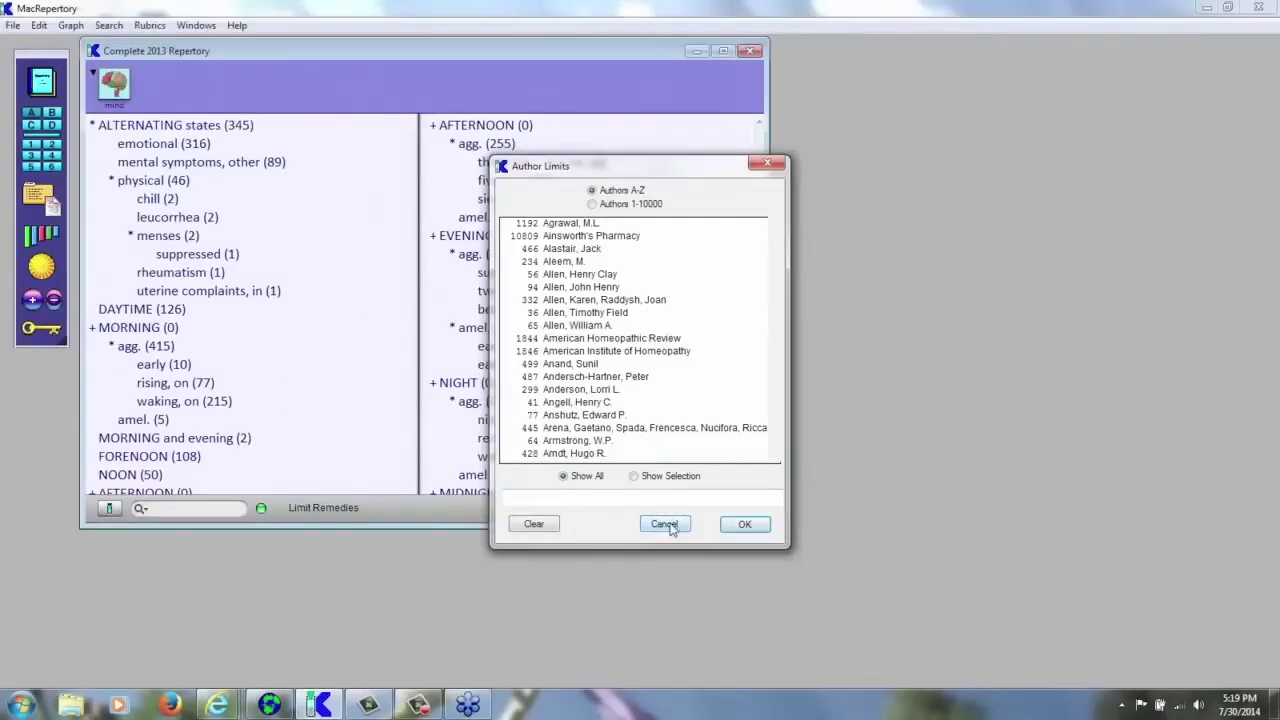
- Limit remedies to the Drugs group and show only the matching Mind rubrics
click(110, 509)
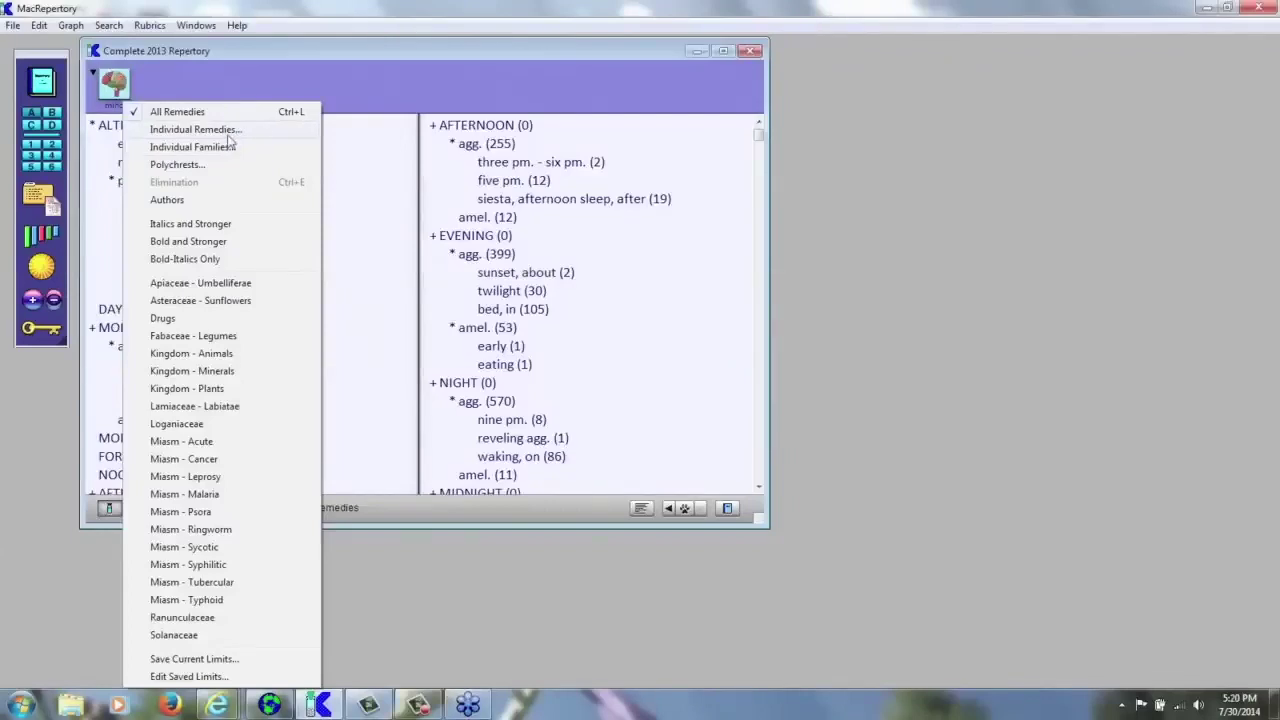
click(165, 318)
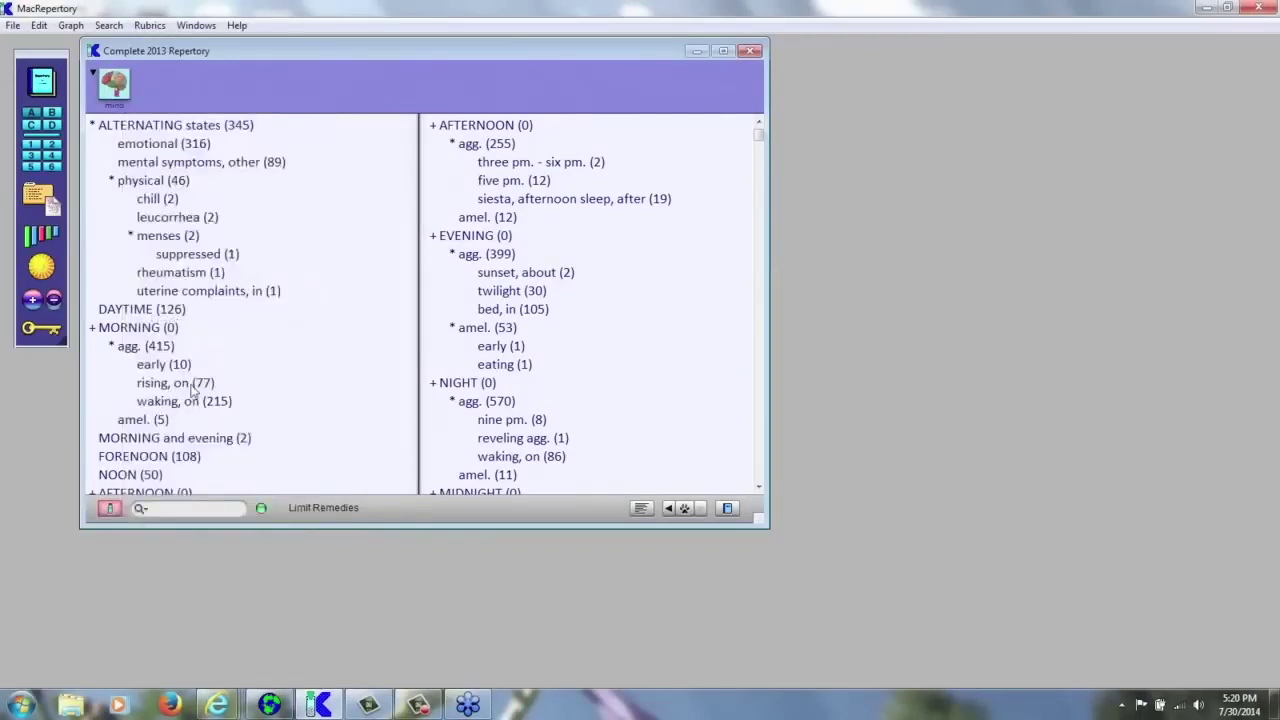
click(110, 506)
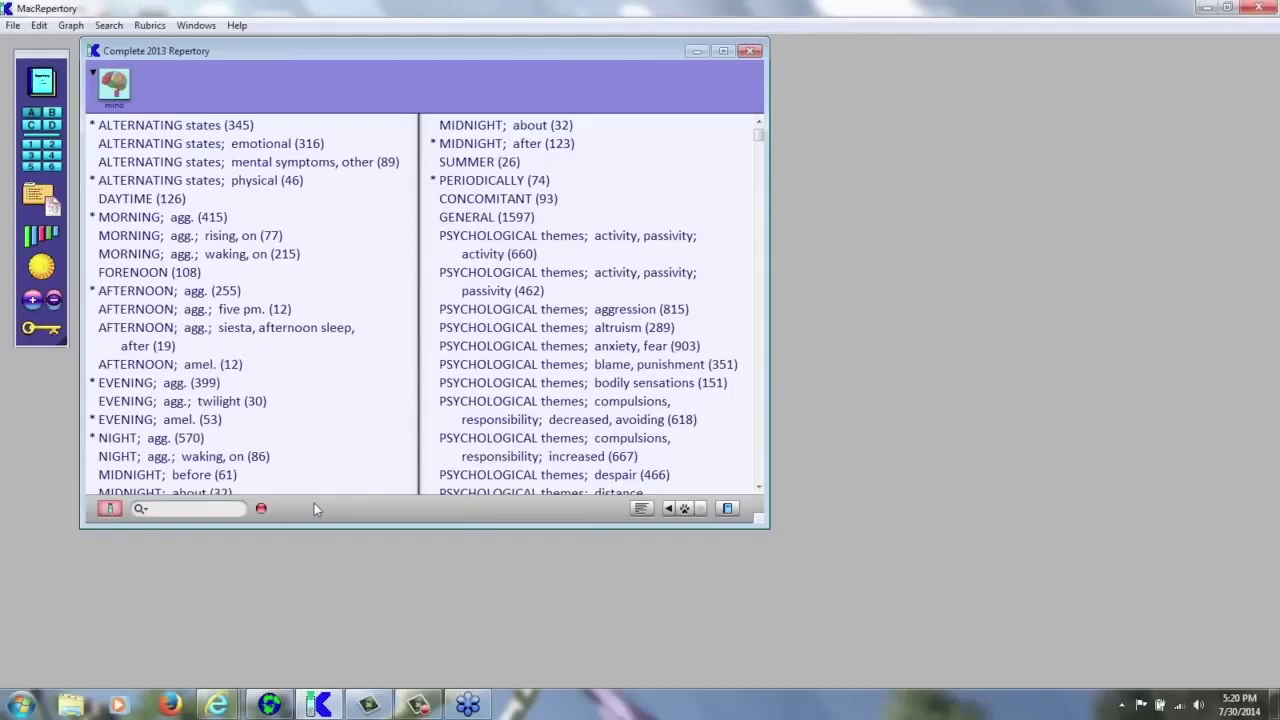
click(261, 510)
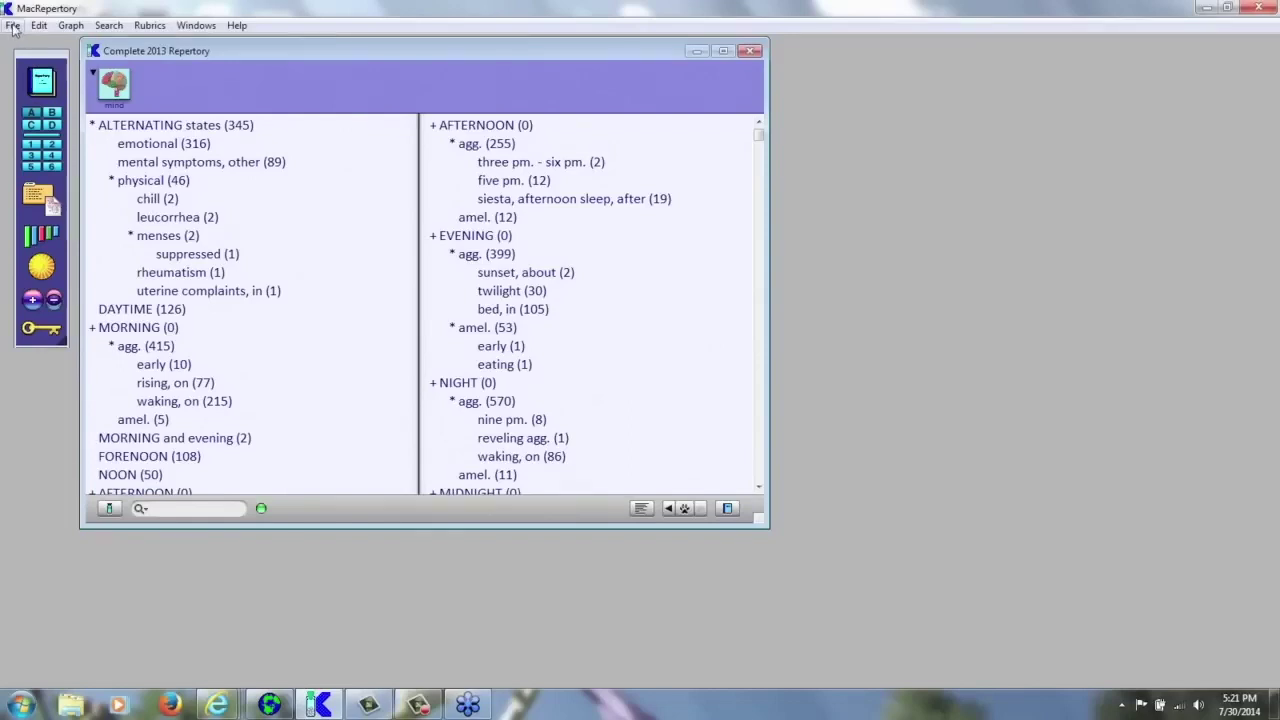
click(13, 26)
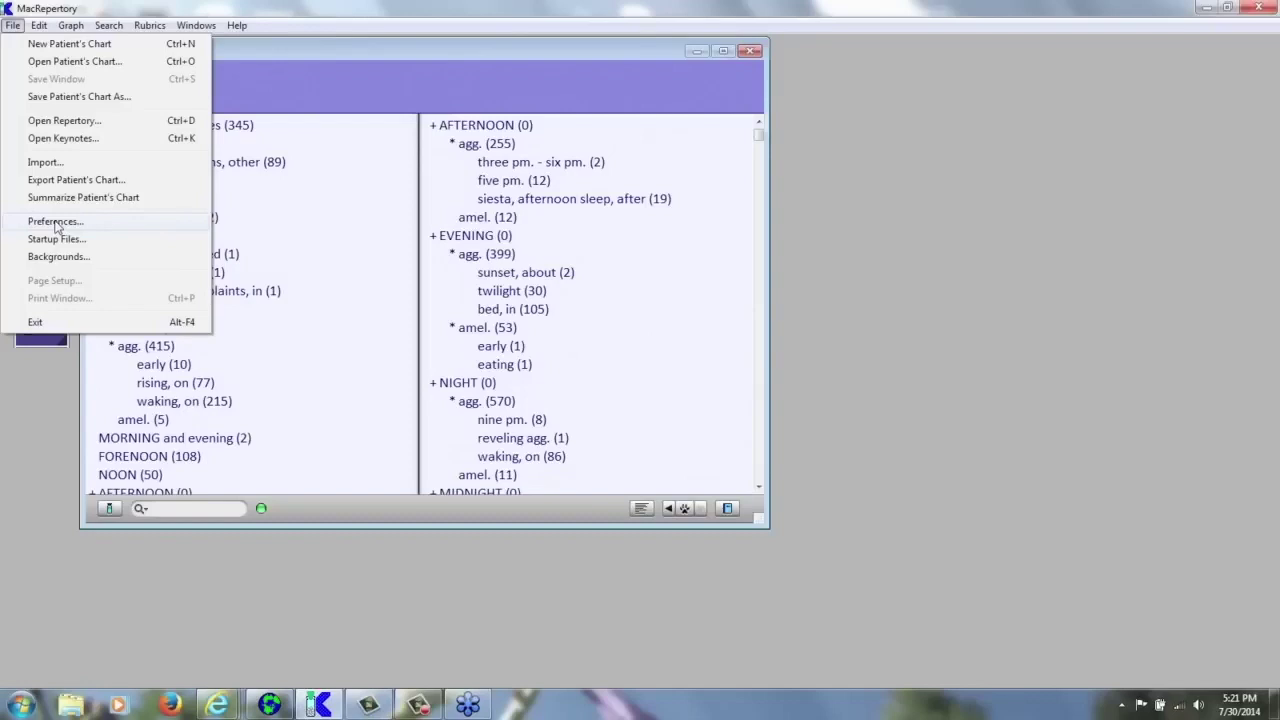
- Open the Preferences dialog from the File menu over the Mind rubric tree
click(55, 222)
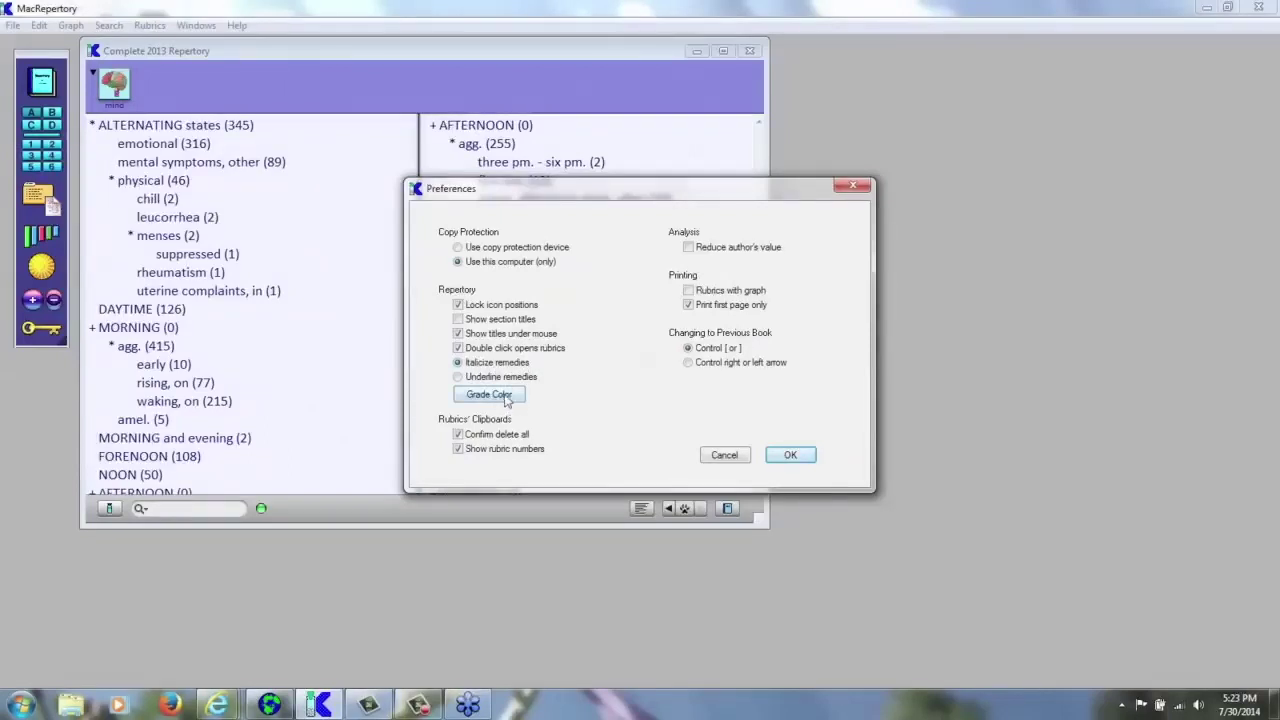
click(507, 399)
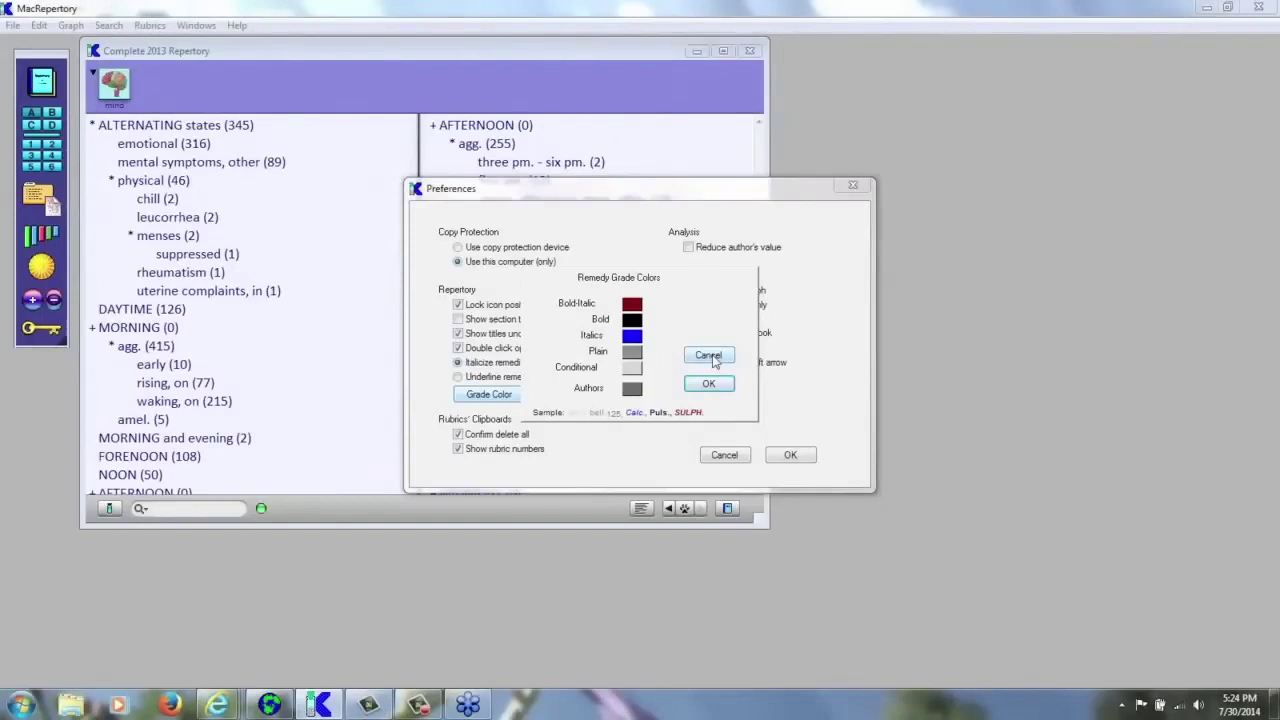
click(710, 357)
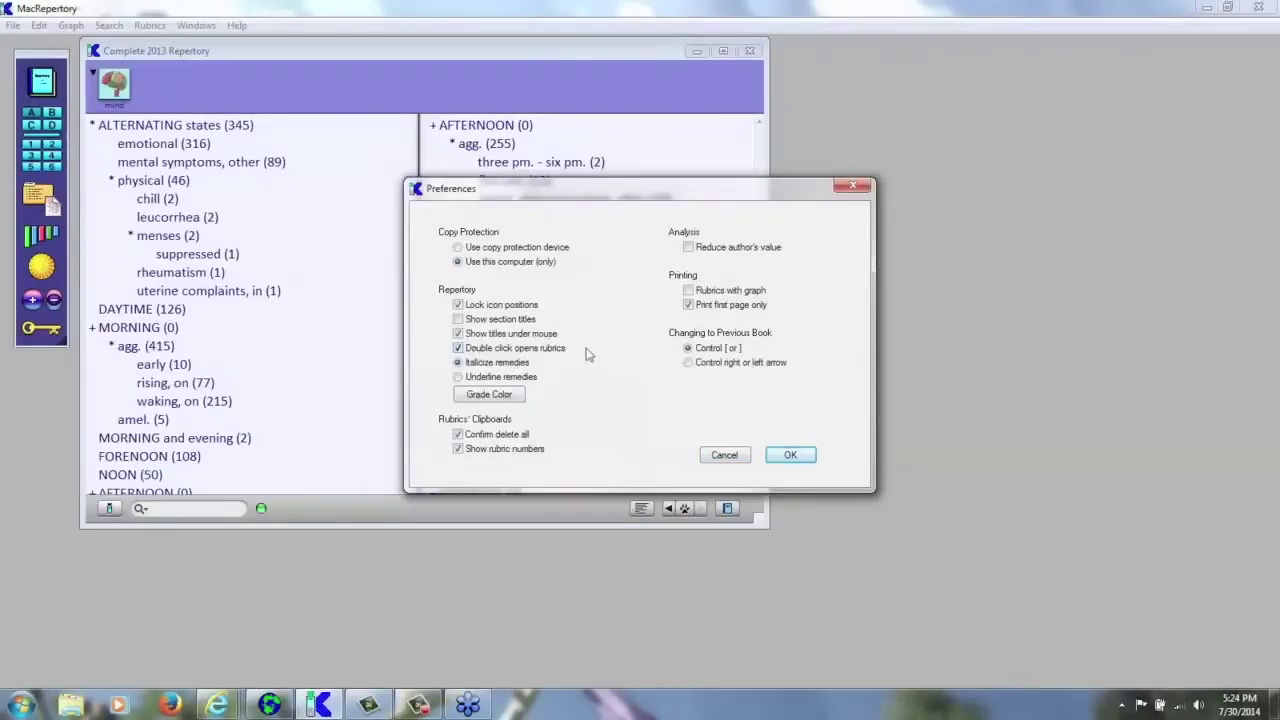
- Cancel the Preferences dialog, leaving all display settings unchanged
click(726, 456)
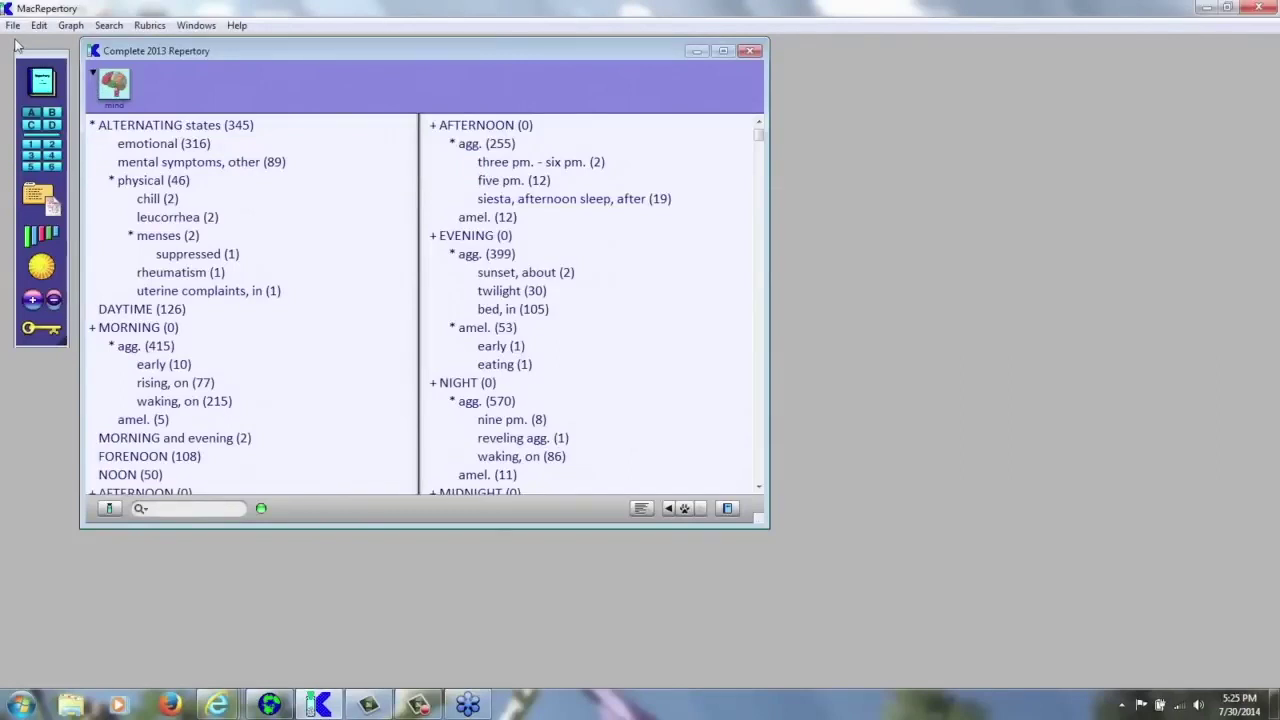
- Open Background Colors and Patterns and select the Repertory - Rubrics window to restyle
click(12, 26)
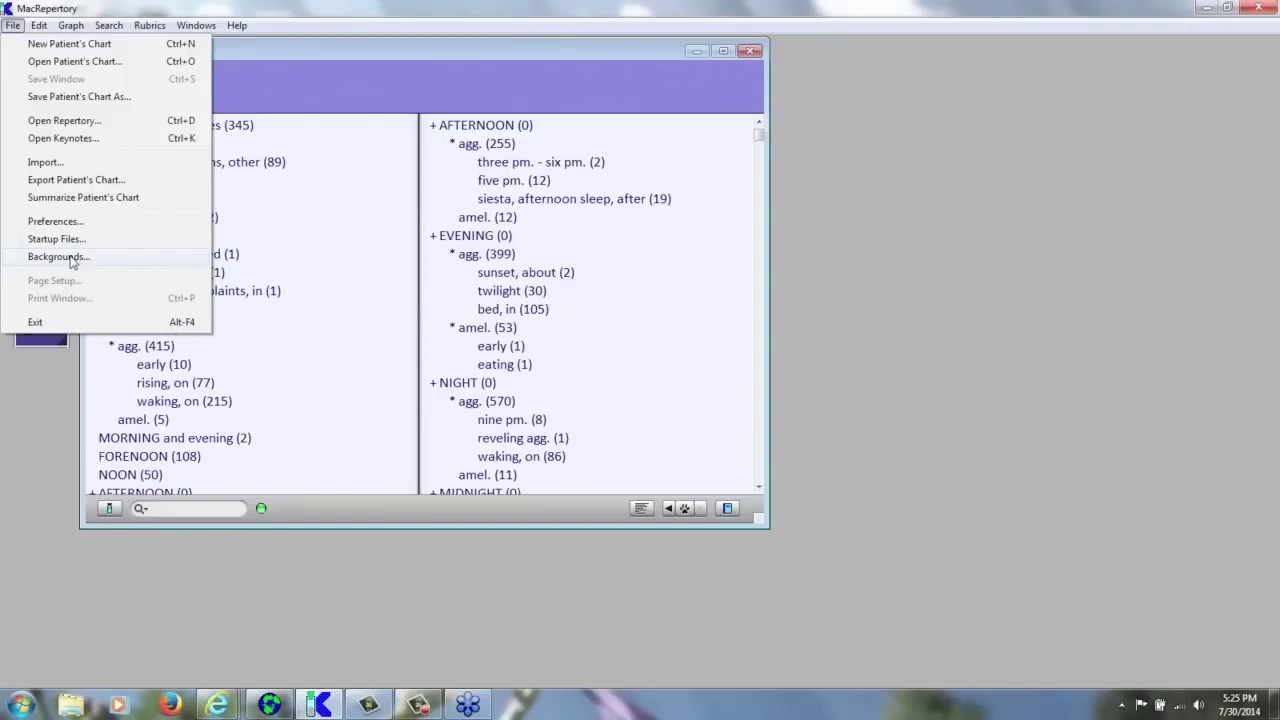
click(70, 259)
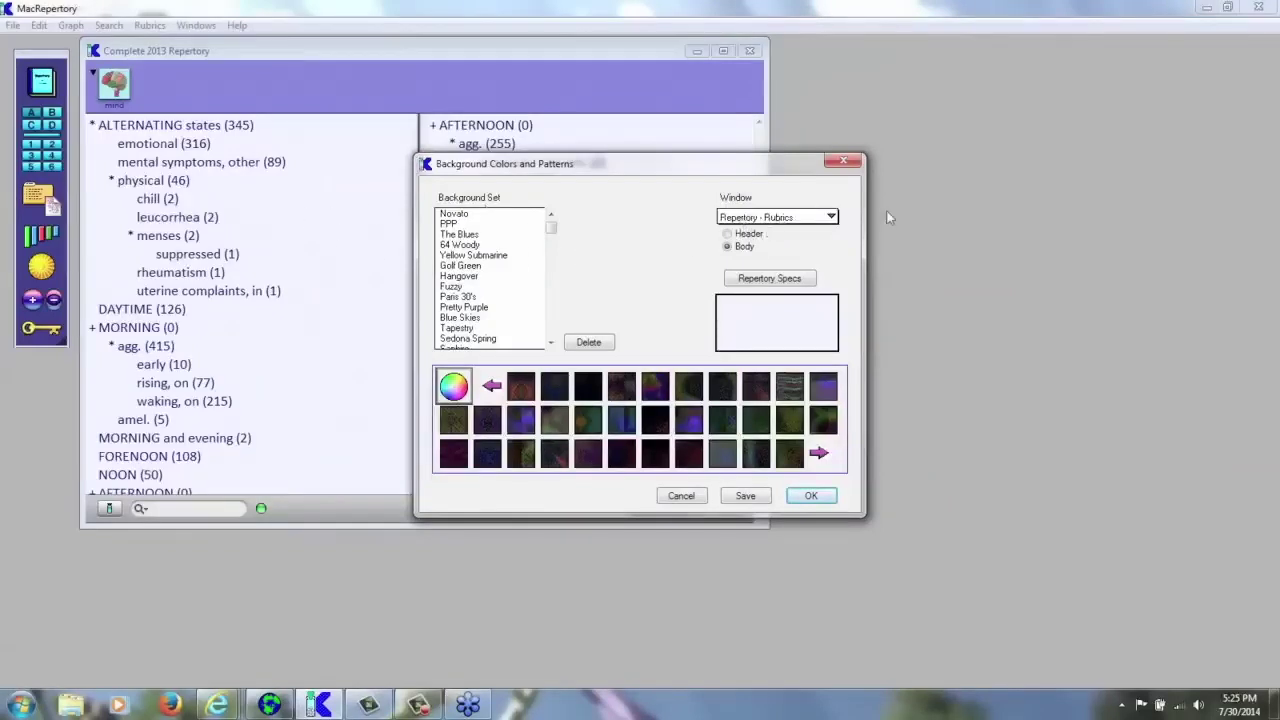
click(829, 218)
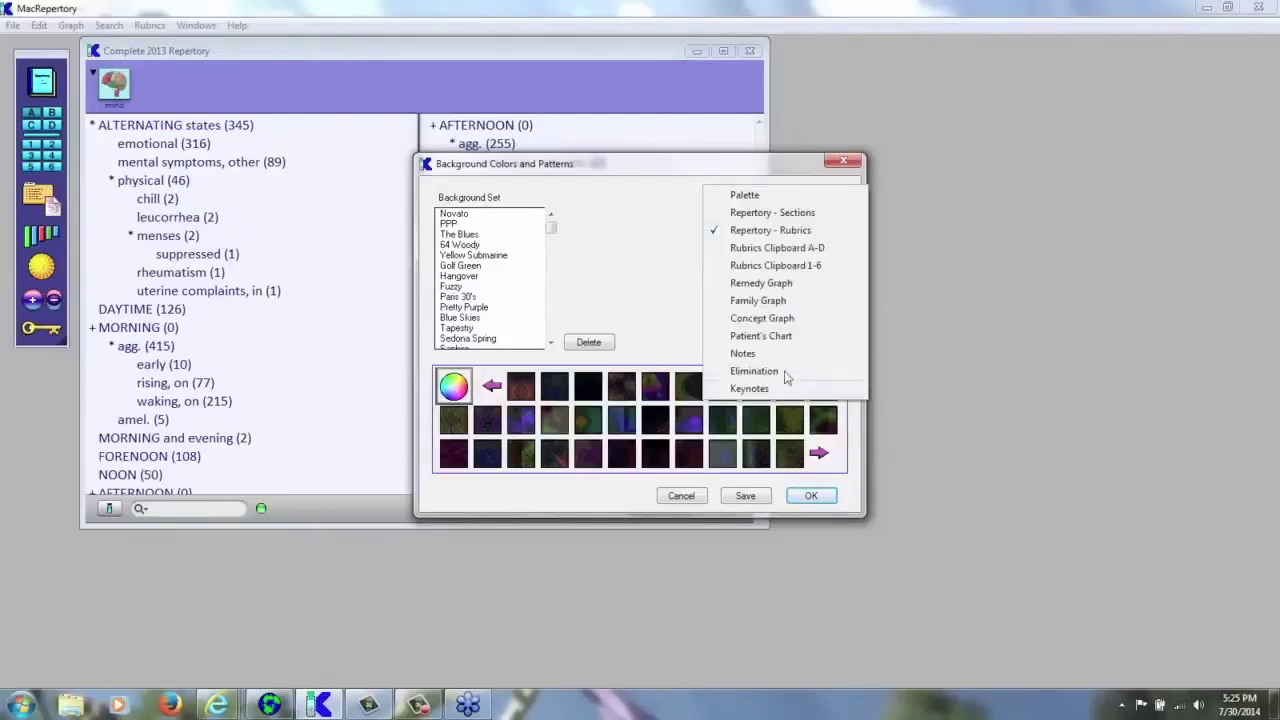
click(770, 230)
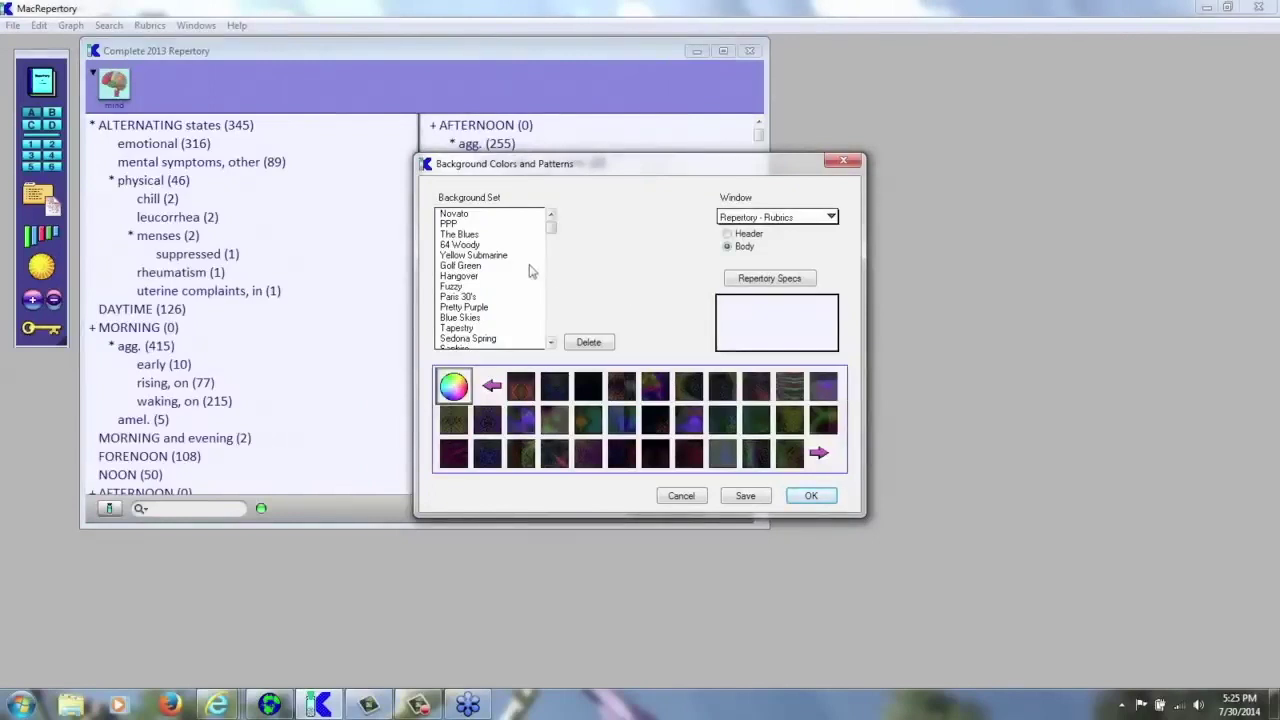
- Try a dark texture, then pick the Yellow Submarine set without saving, and Golf Green
click(528, 390)
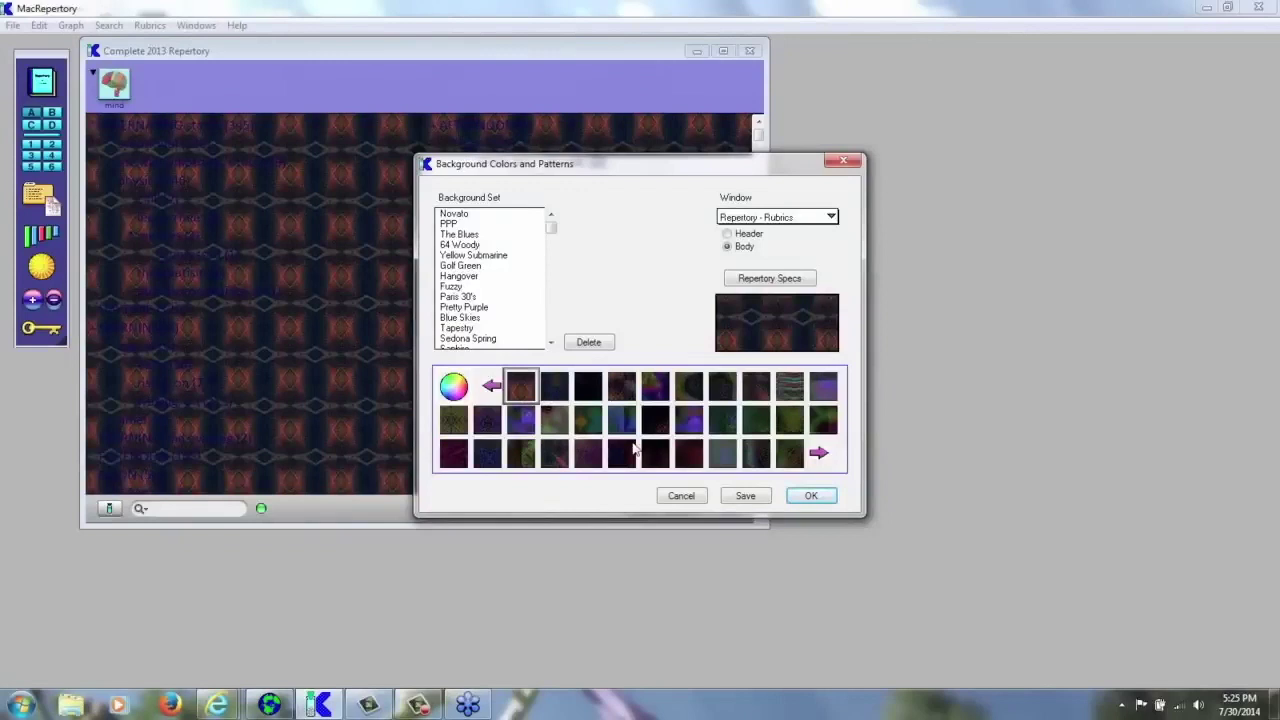
click(490, 255)
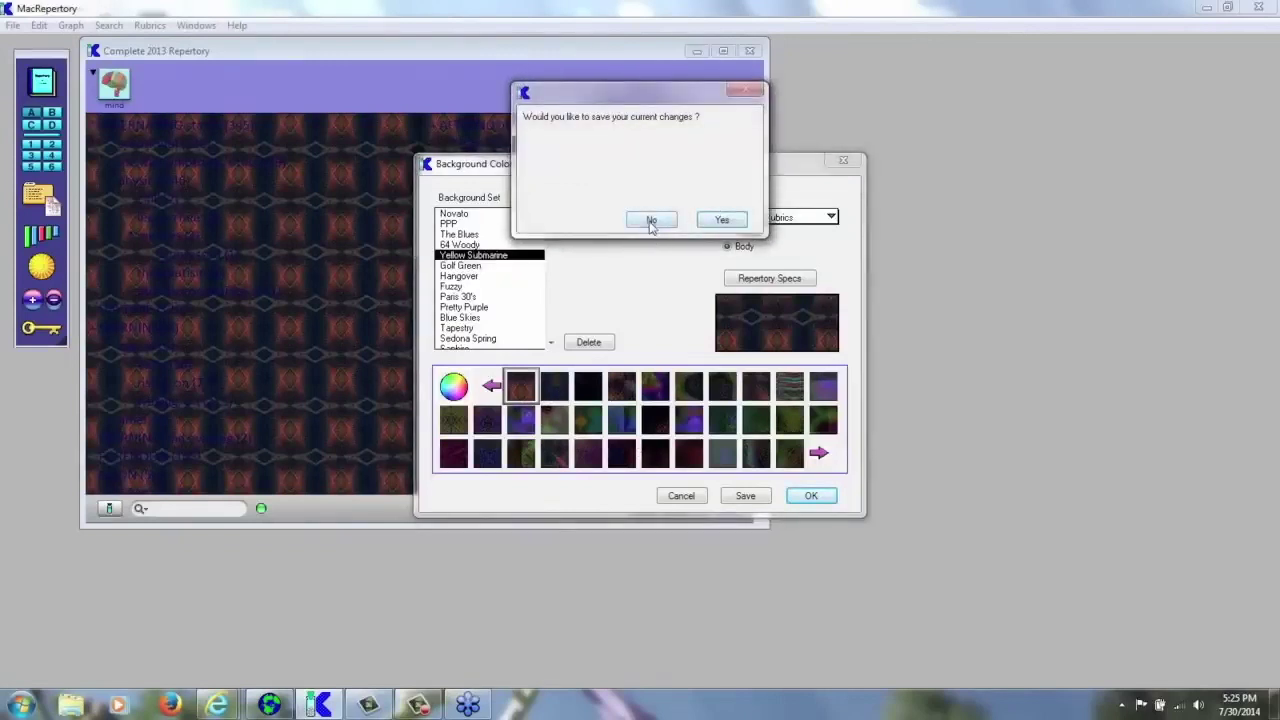
click(651, 219)
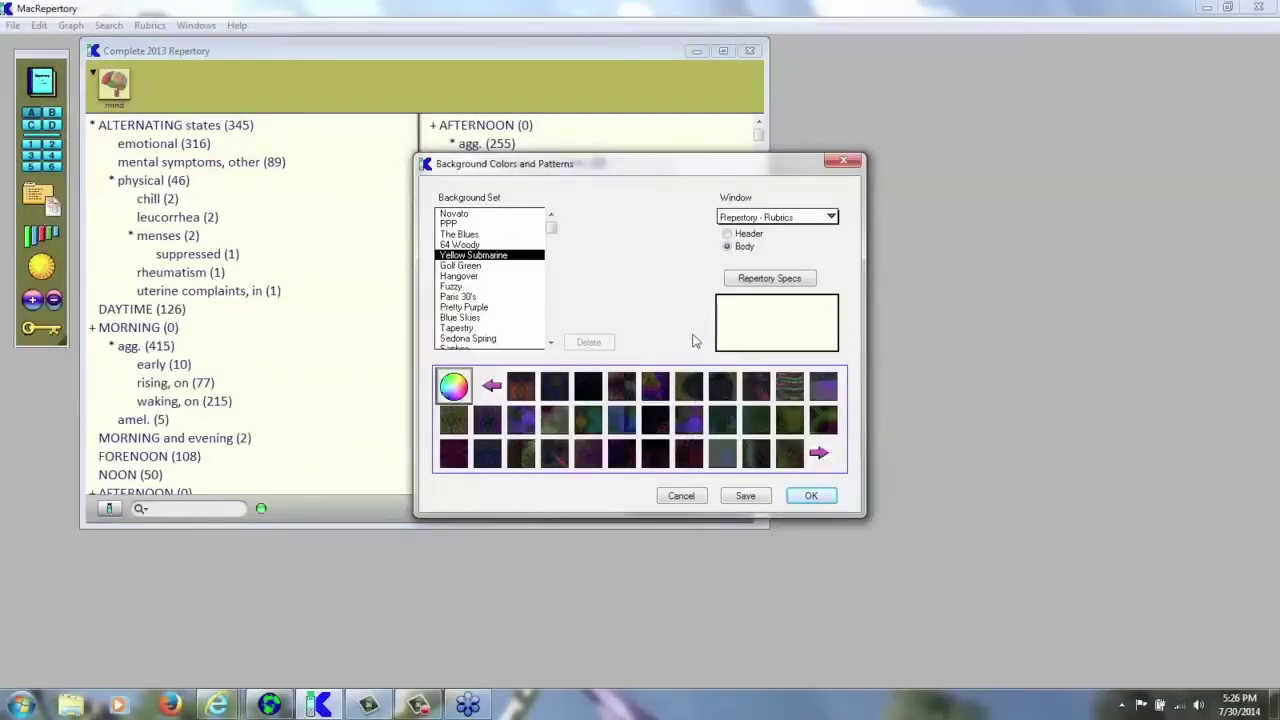
click(476, 266)
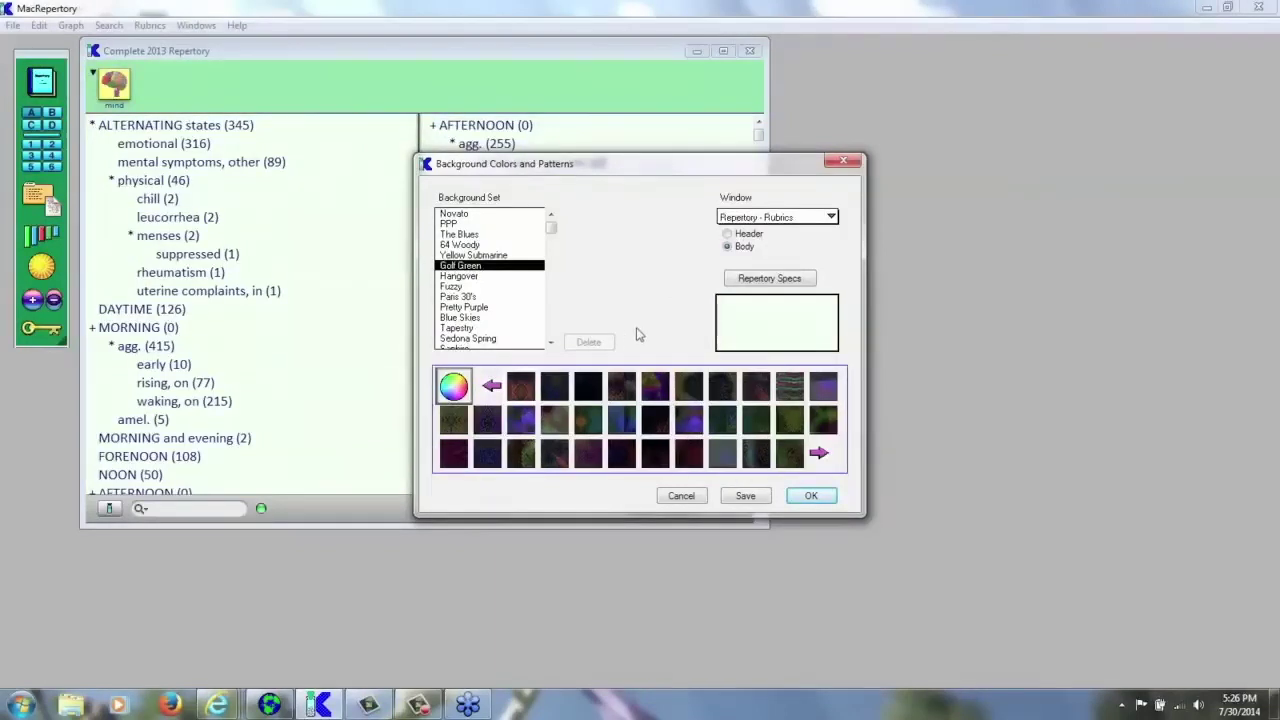
- Open the repertory colour specifications and cancel the Choose Colors dialog without changes
click(773, 280)
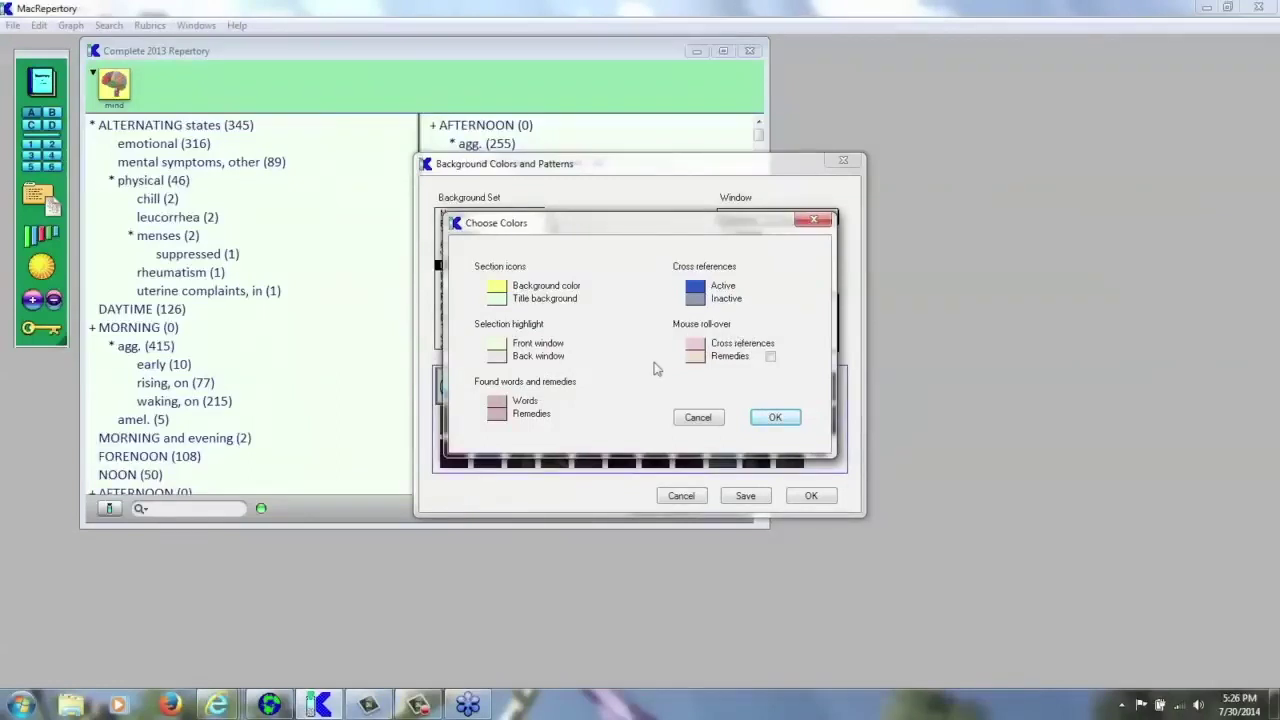
click(699, 418)
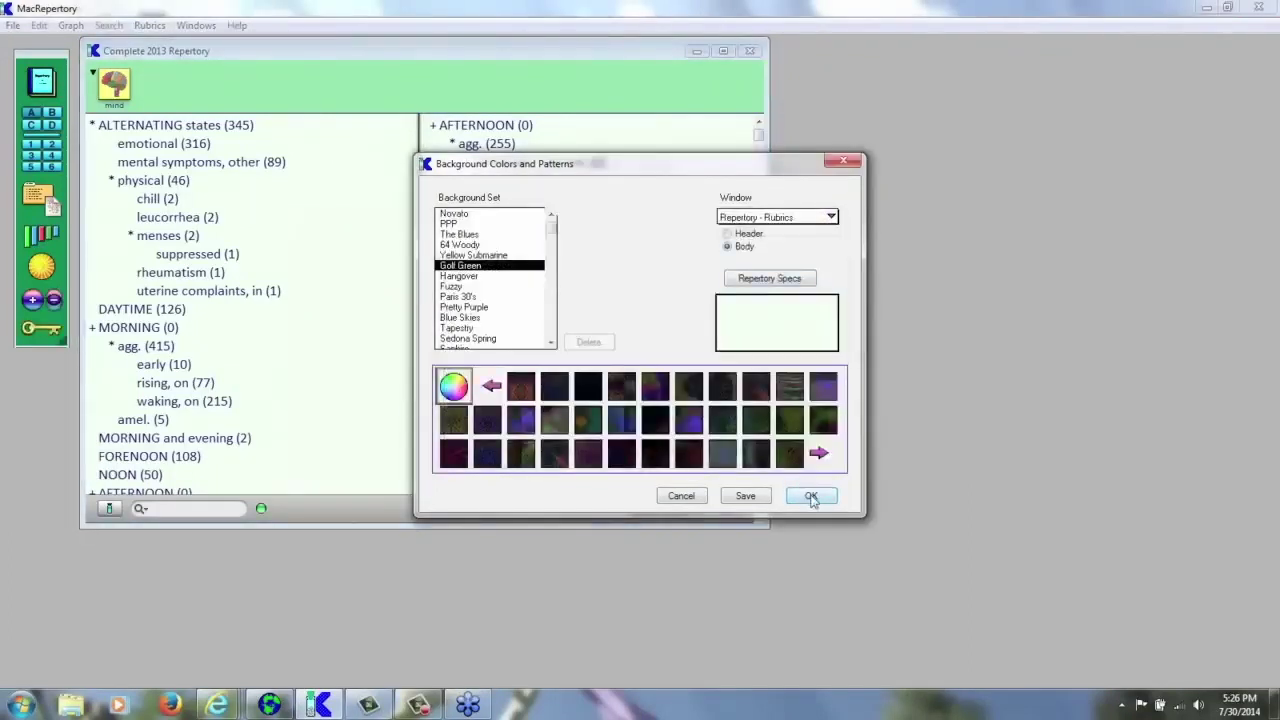
- Accept the Golf Green background, then bring up the Help menu's list of topics
click(811, 497)
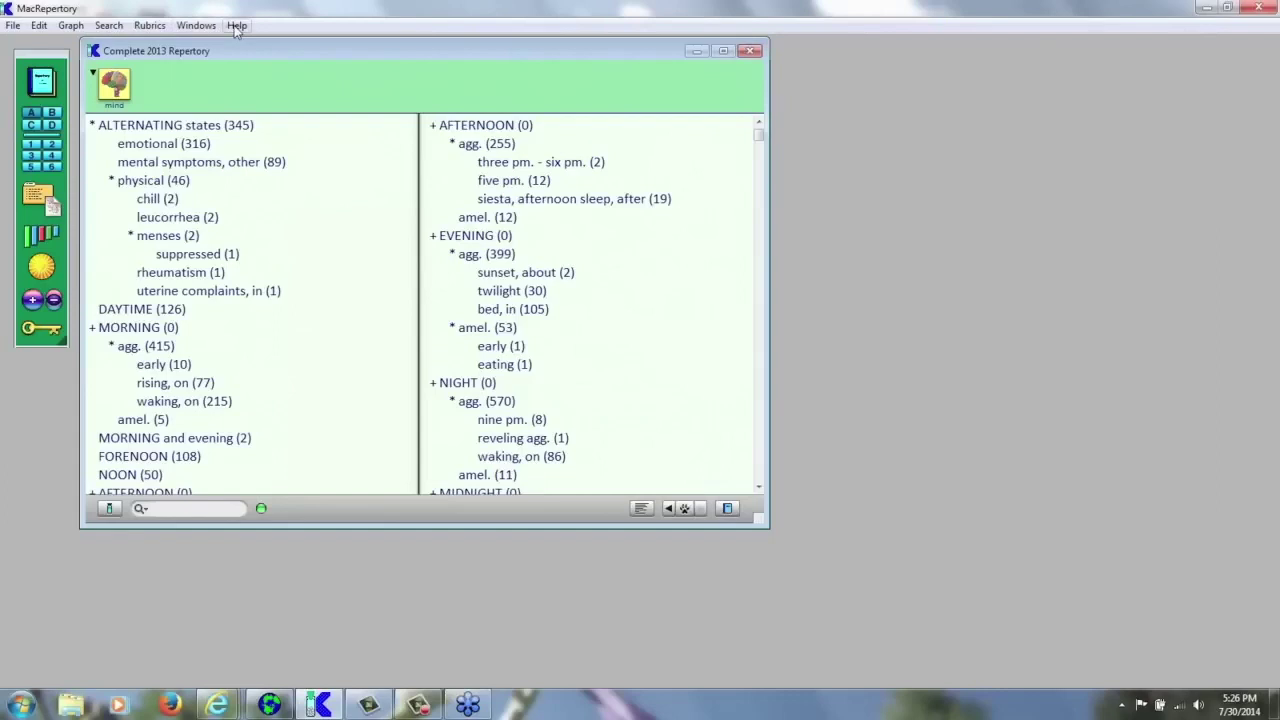
click(237, 26)
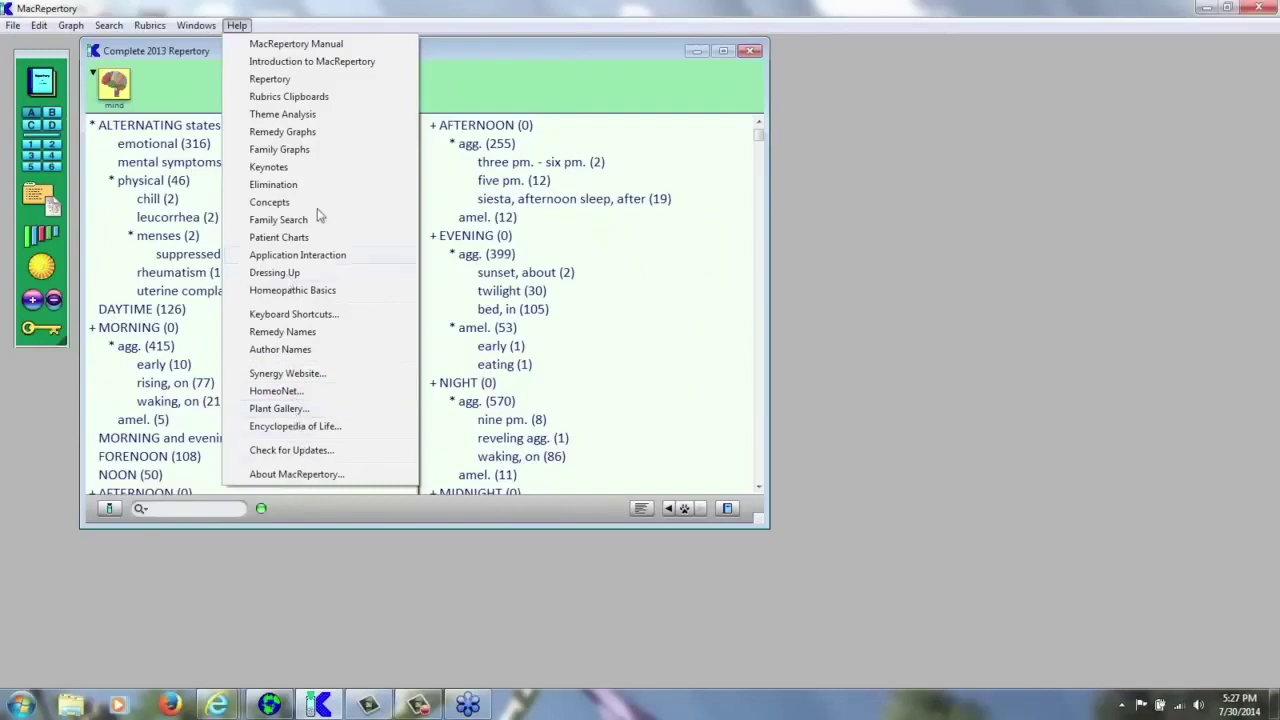
- Dismiss the help topics, view the Windows menu's list of windows, and close it unchosen
click(510, 80)
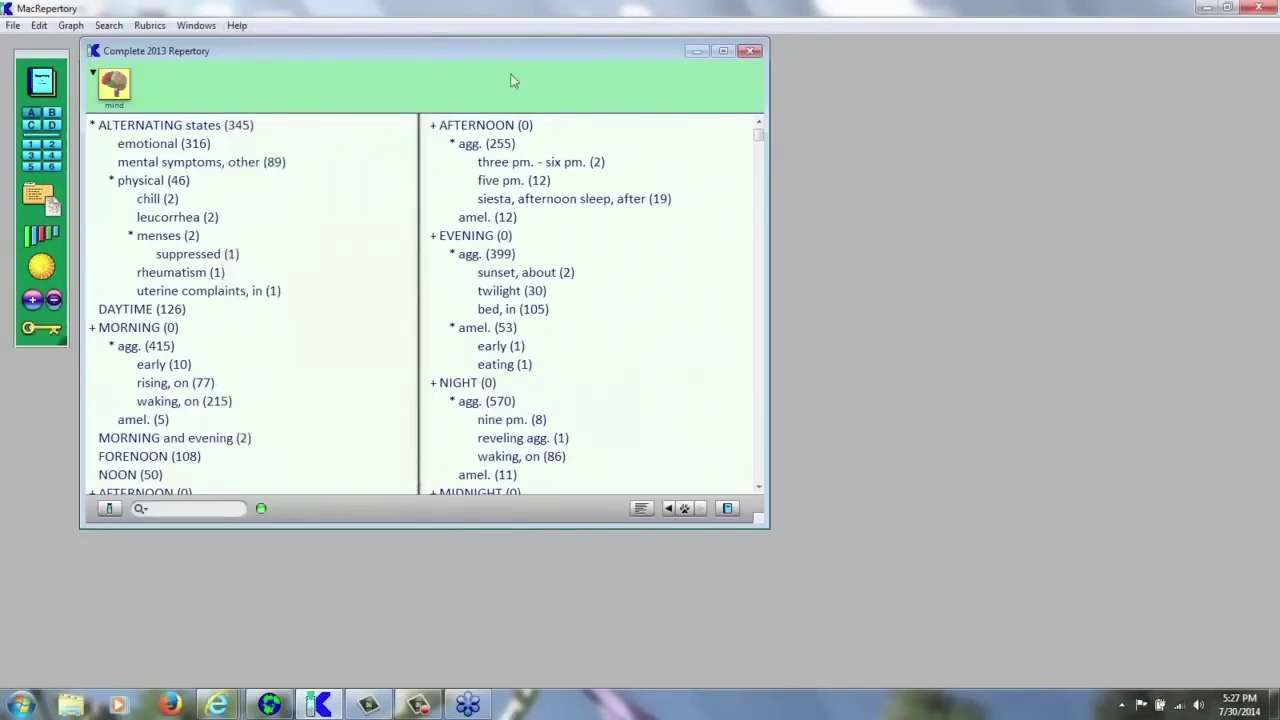
click(192, 26)
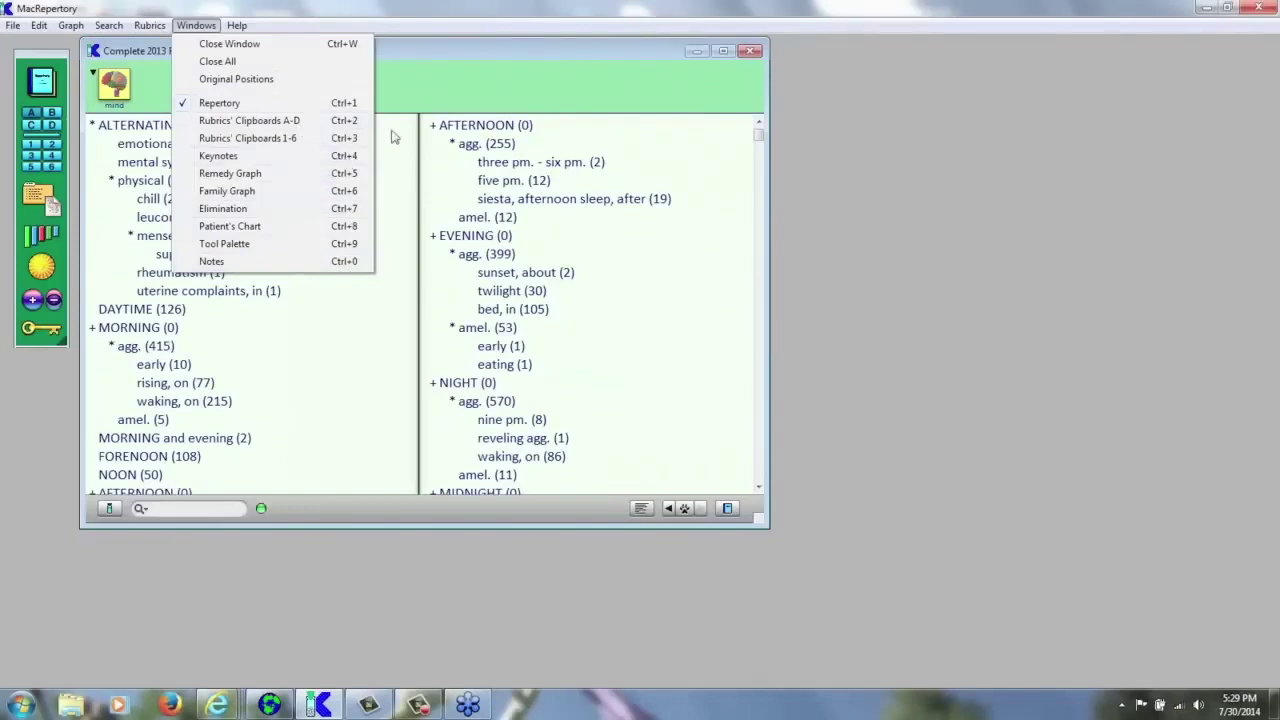
click(450, 93)
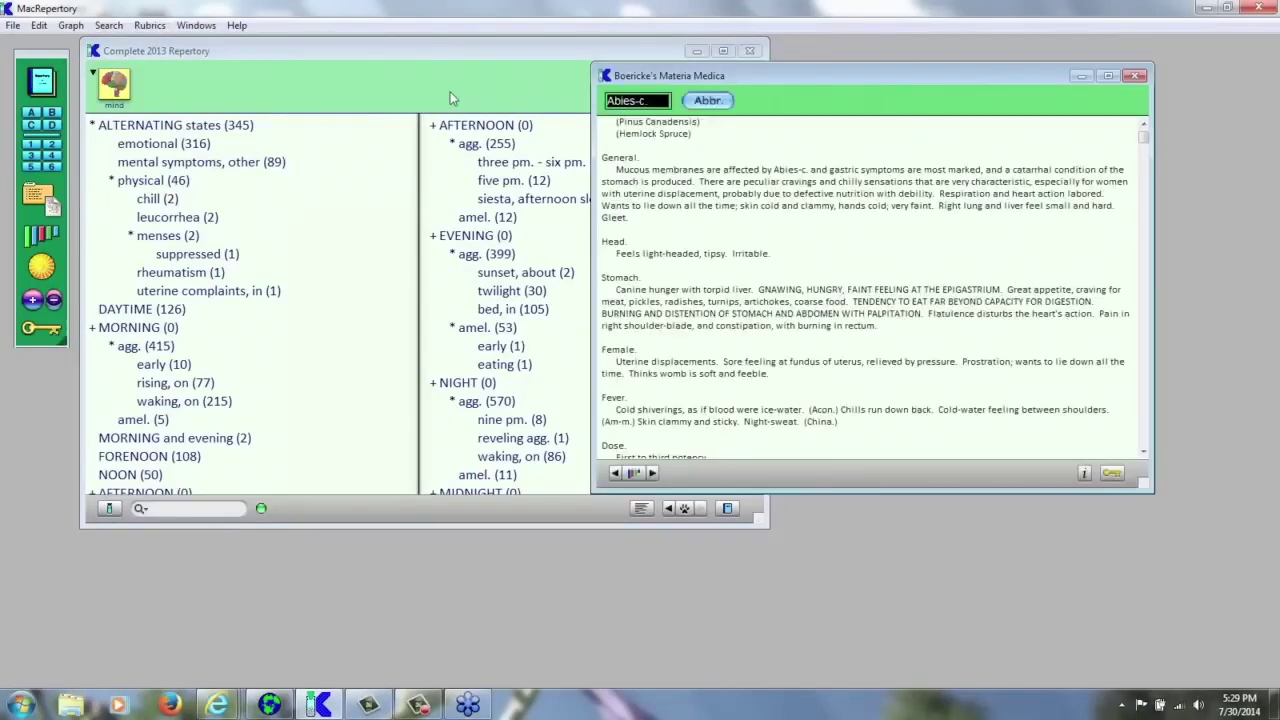
- Close Boericke's Materia Medica, then open and close the Remedy Graph for Clipboard A
click(1134, 76)
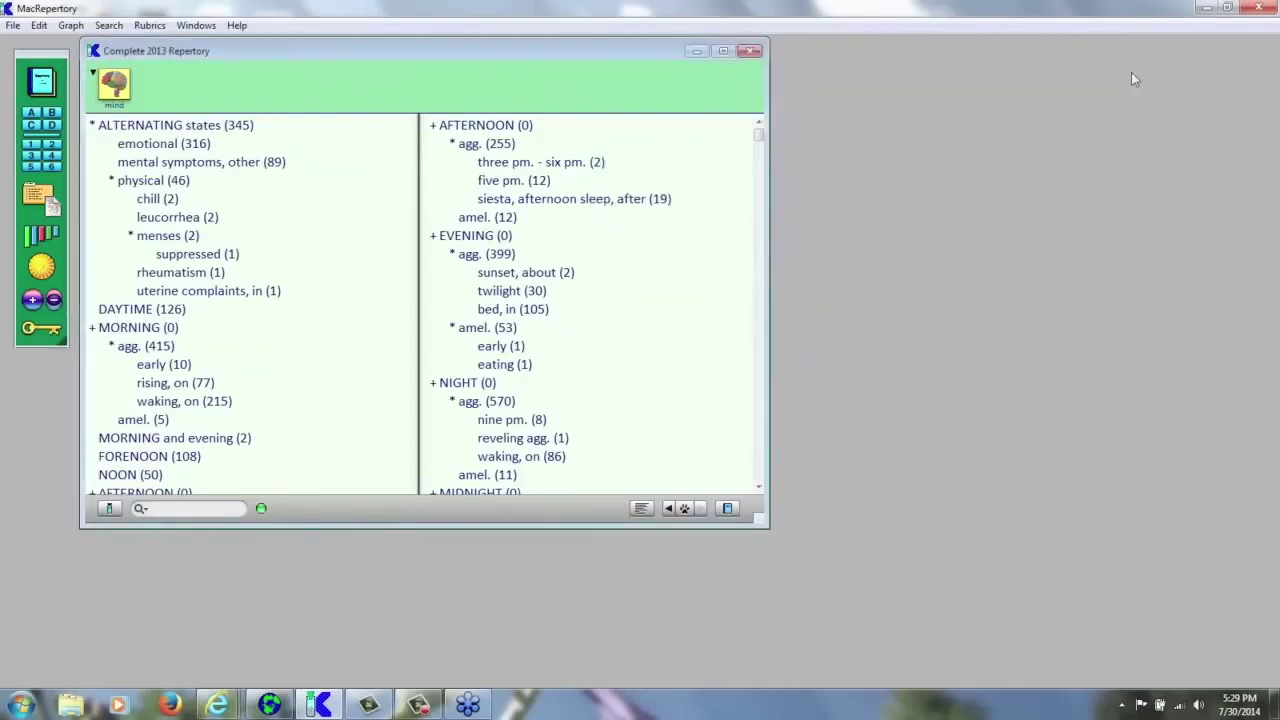
key(ctrl+g)
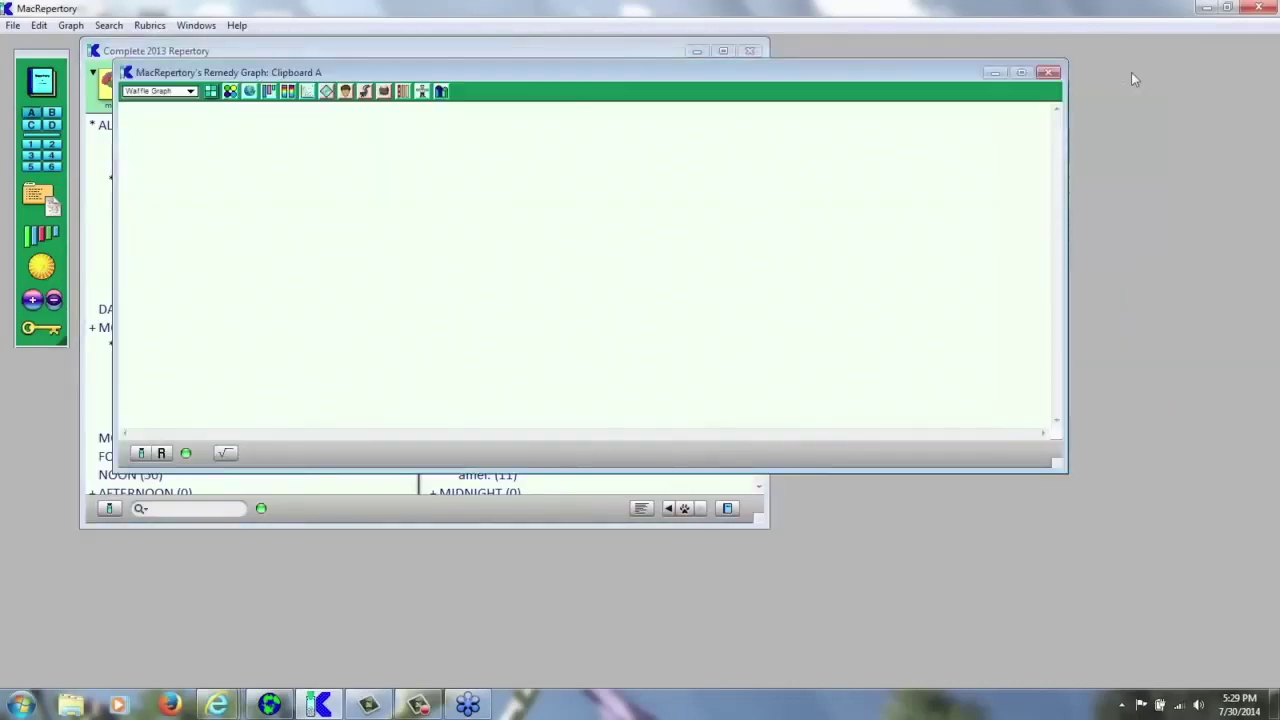
click(1048, 73)
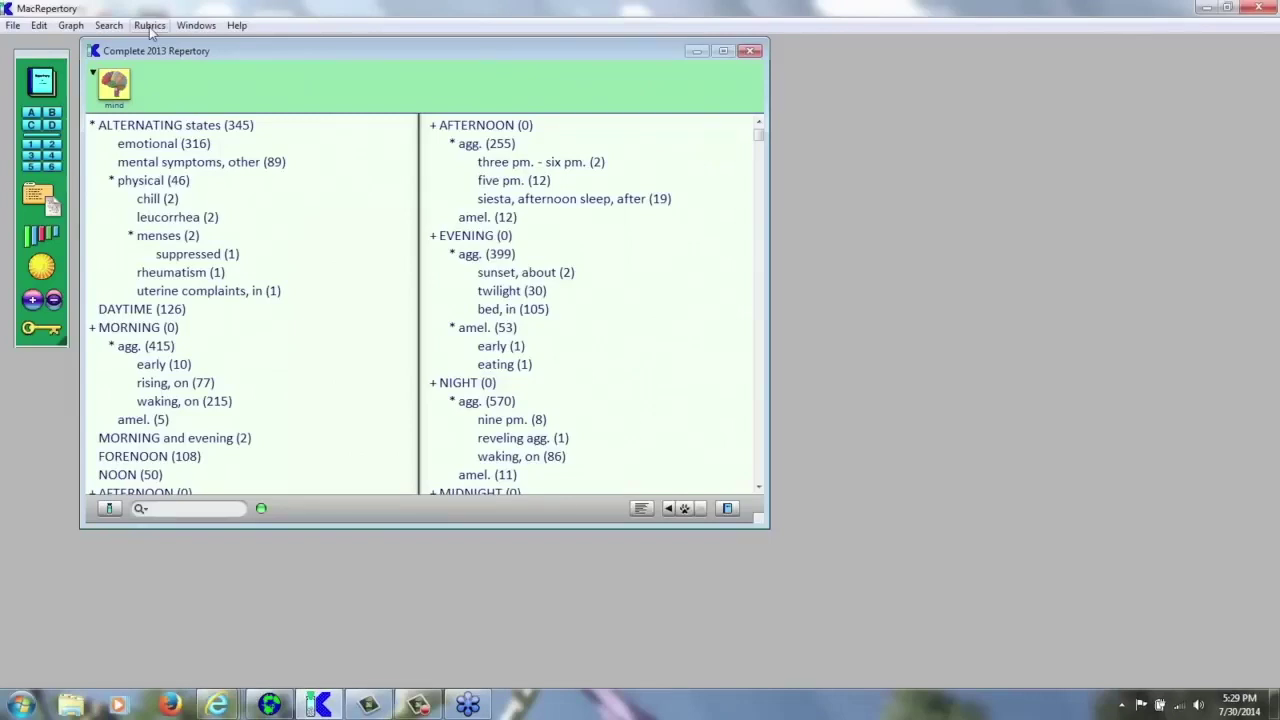
- Cycle rubric display through main remedies, all remedies by grade, then all remedies alphabetically
click(150, 26)
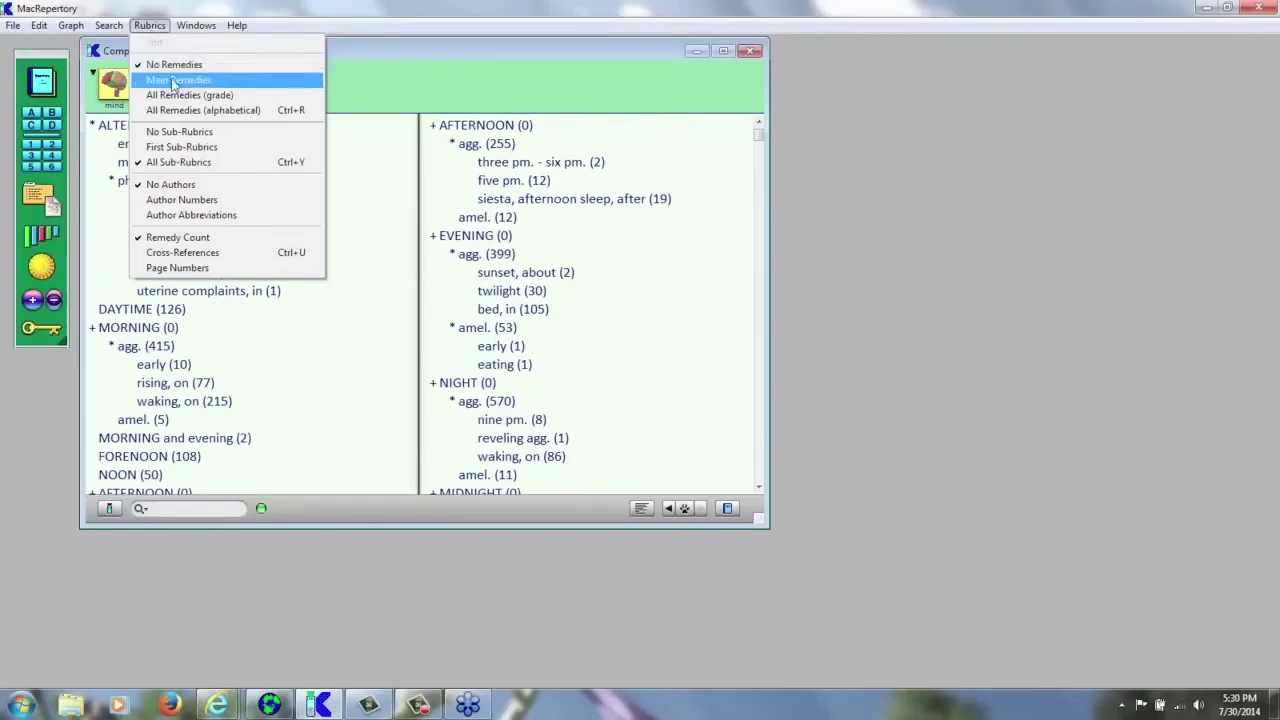
click(175, 81)
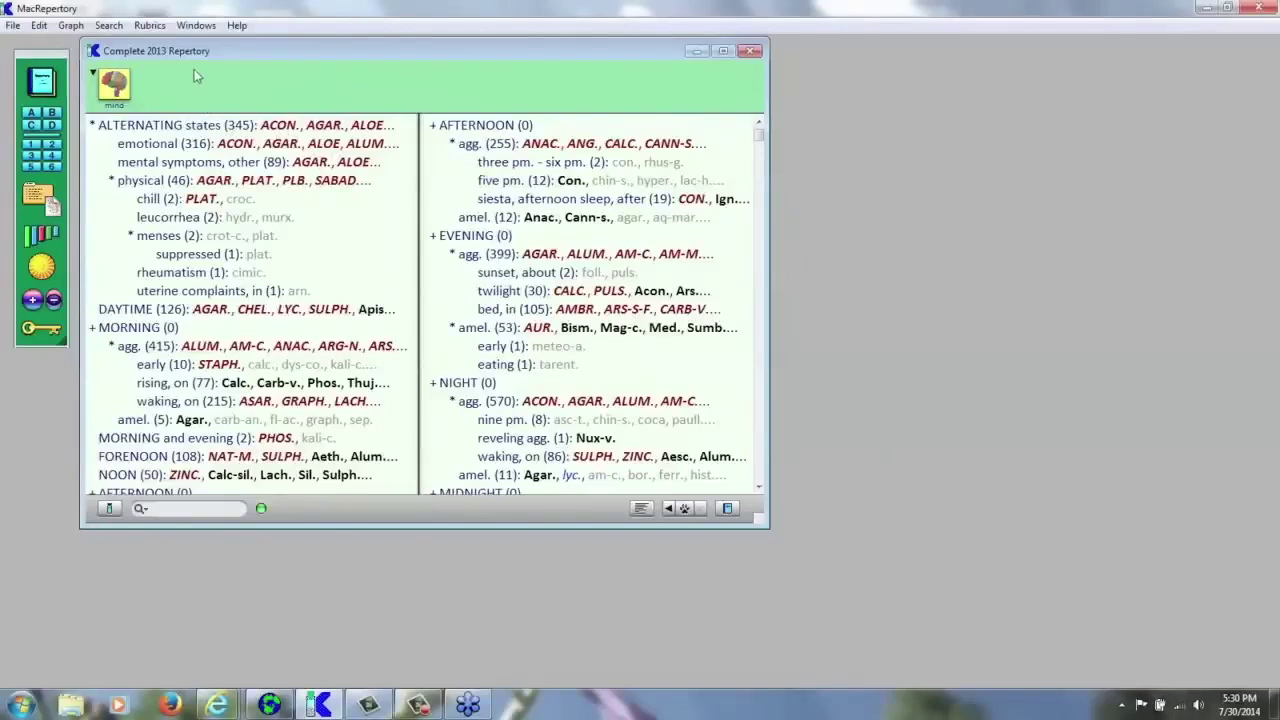
click(148, 26)
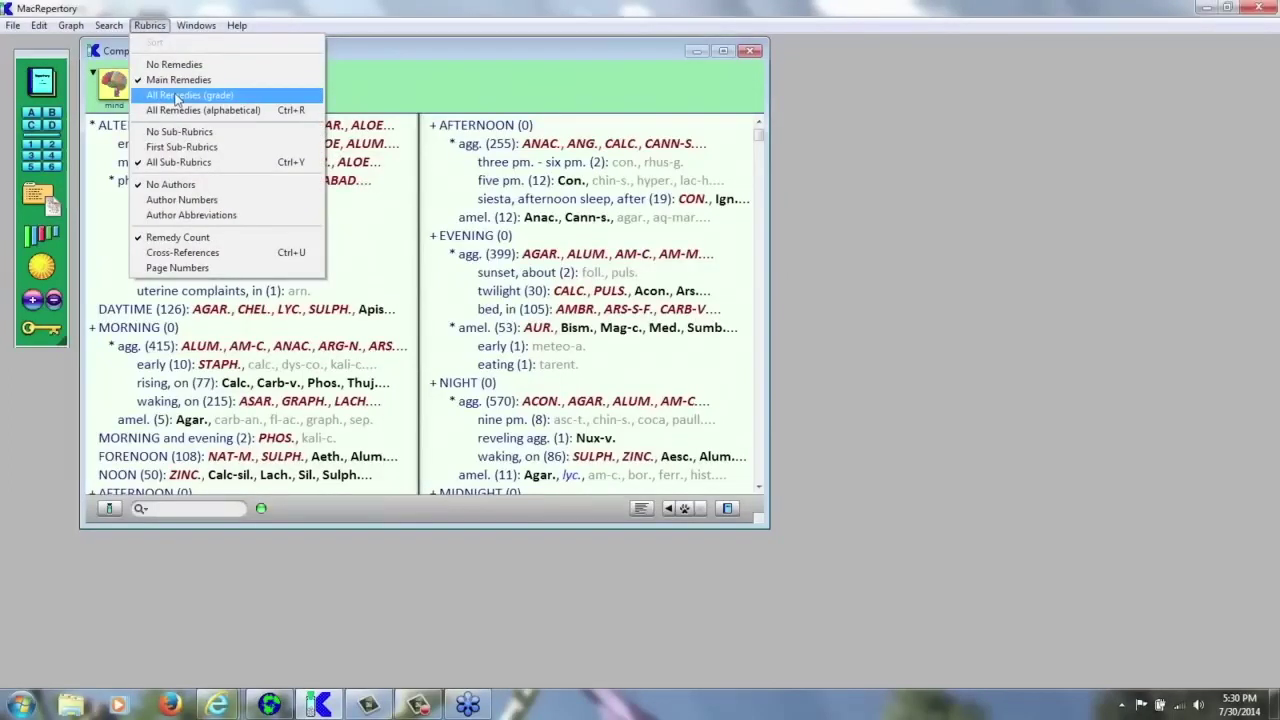
click(177, 96)
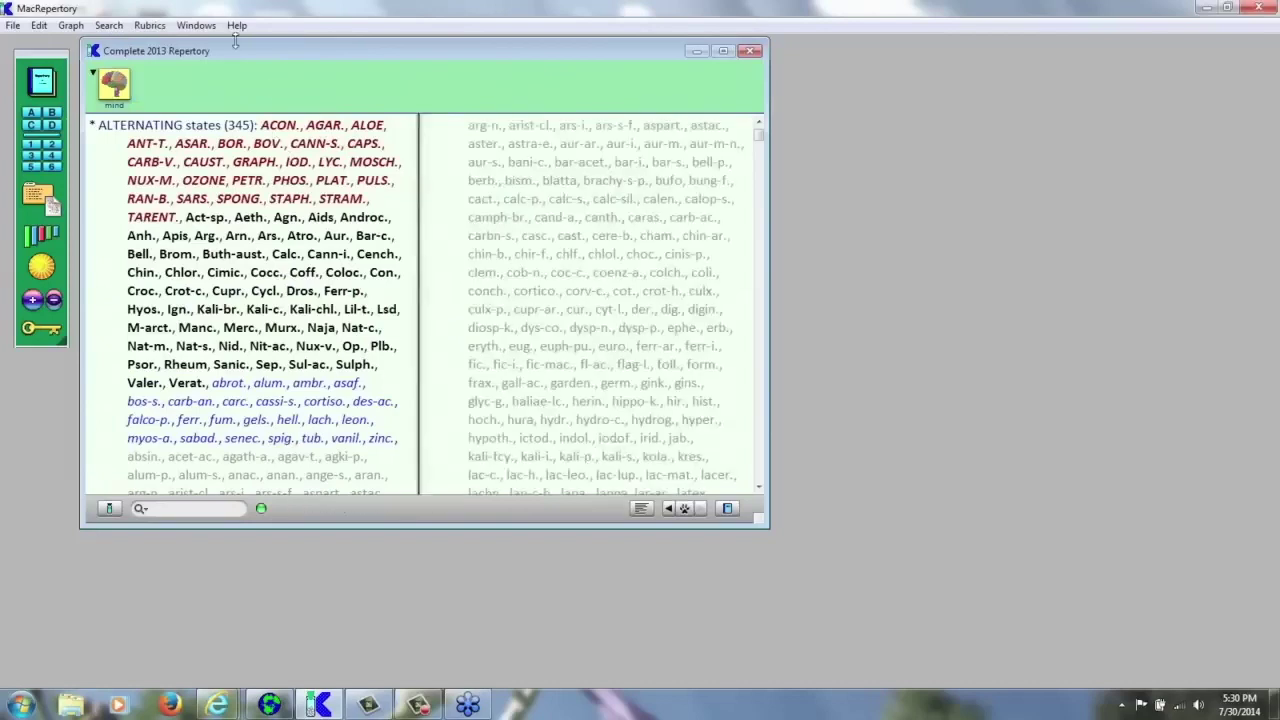
click(152, 26)
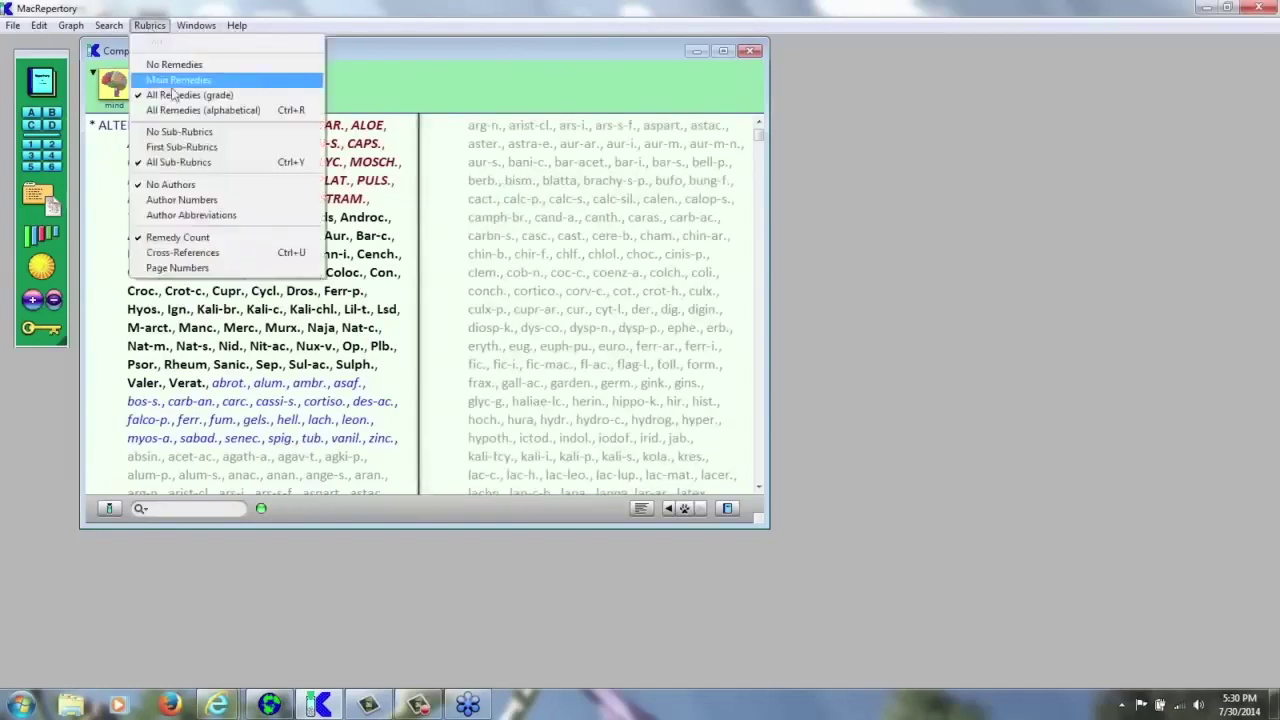
click(180, 112)
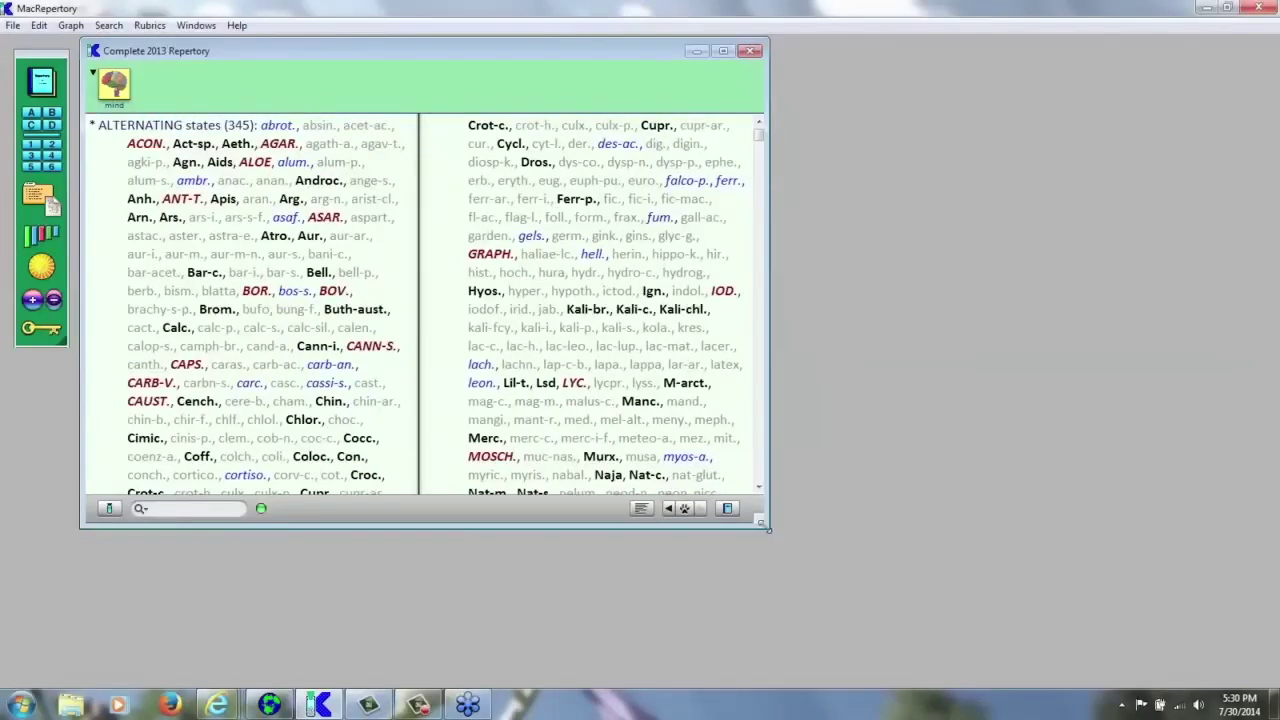
- Enlarge the repertory window and scroll down through the alphabetical remedy lists
drag(766, 526, 884, 572)
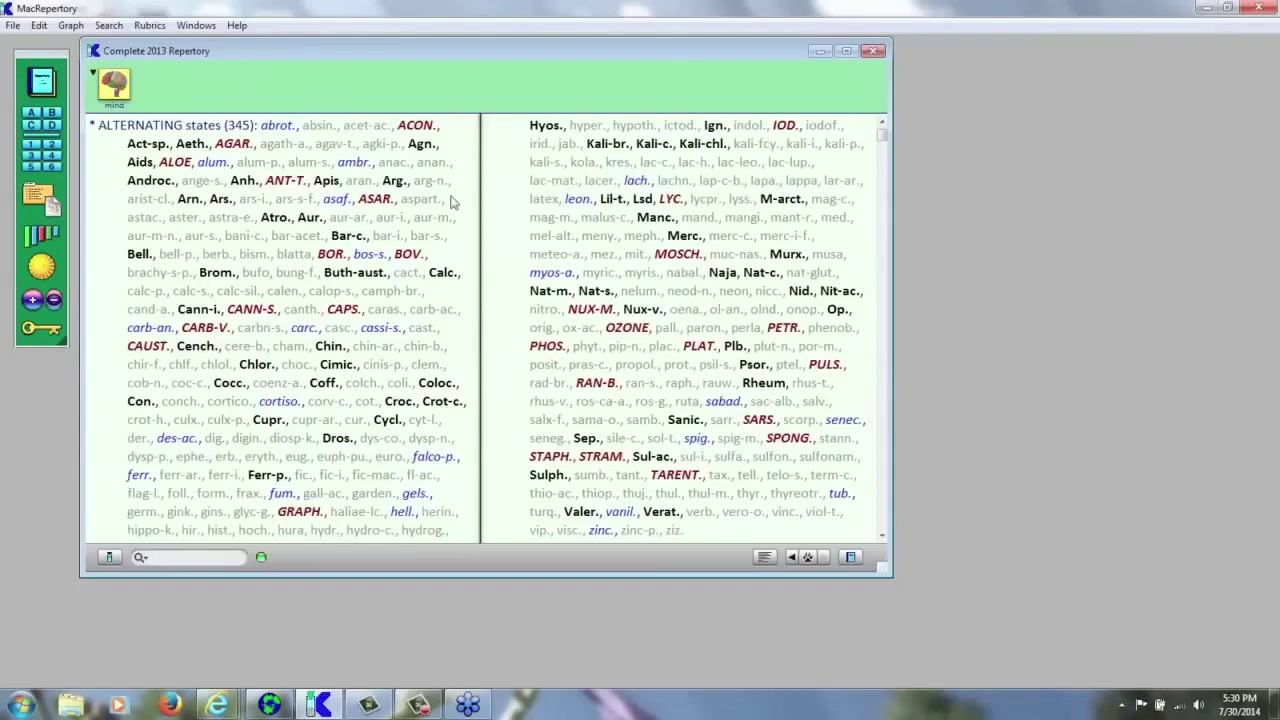
scroll(480, 330, down, 3)
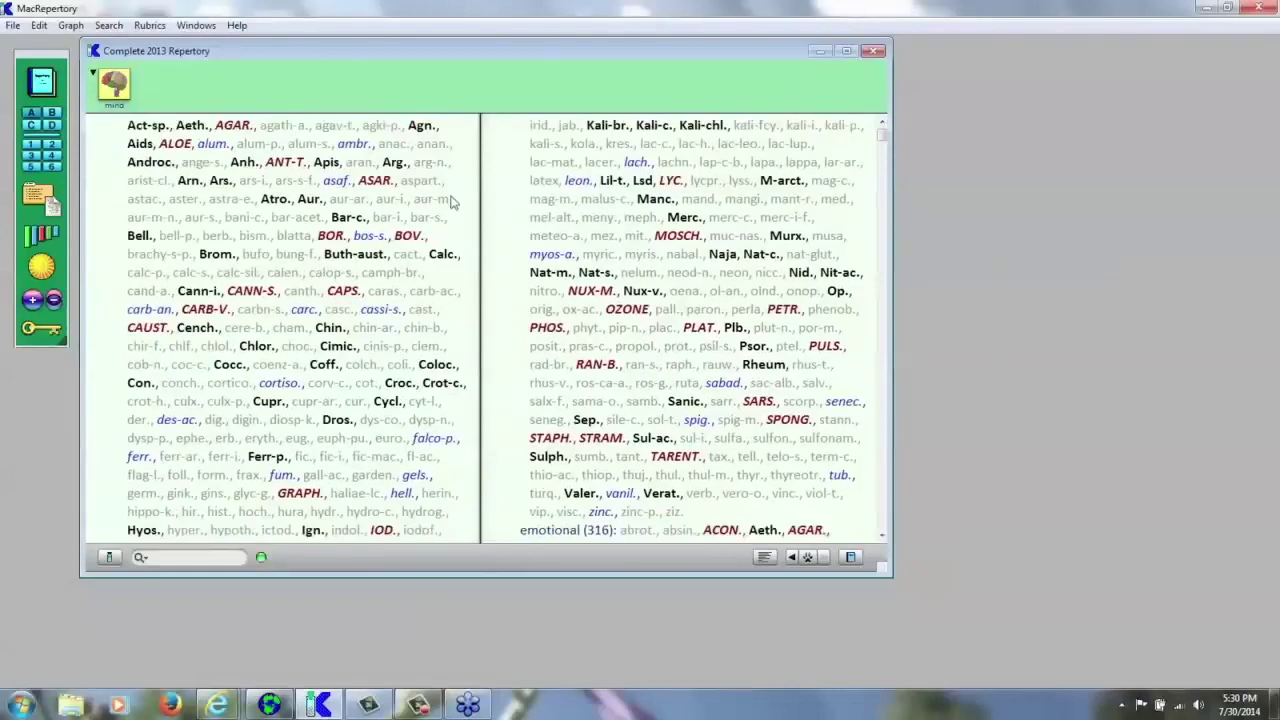
scroll(480, 330, down, 5)
scroll(480, 330, down, 10)
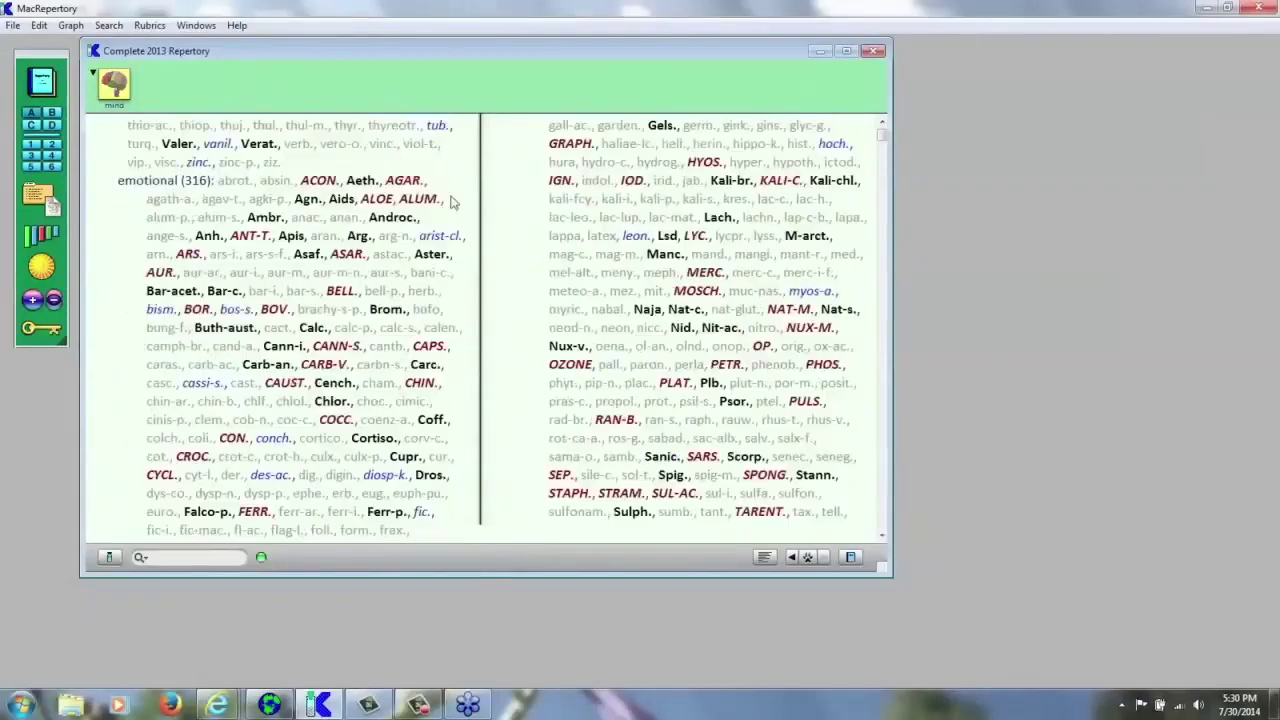
scroll(480, 330, down, 6)
scroll(480, 330, down, 12)
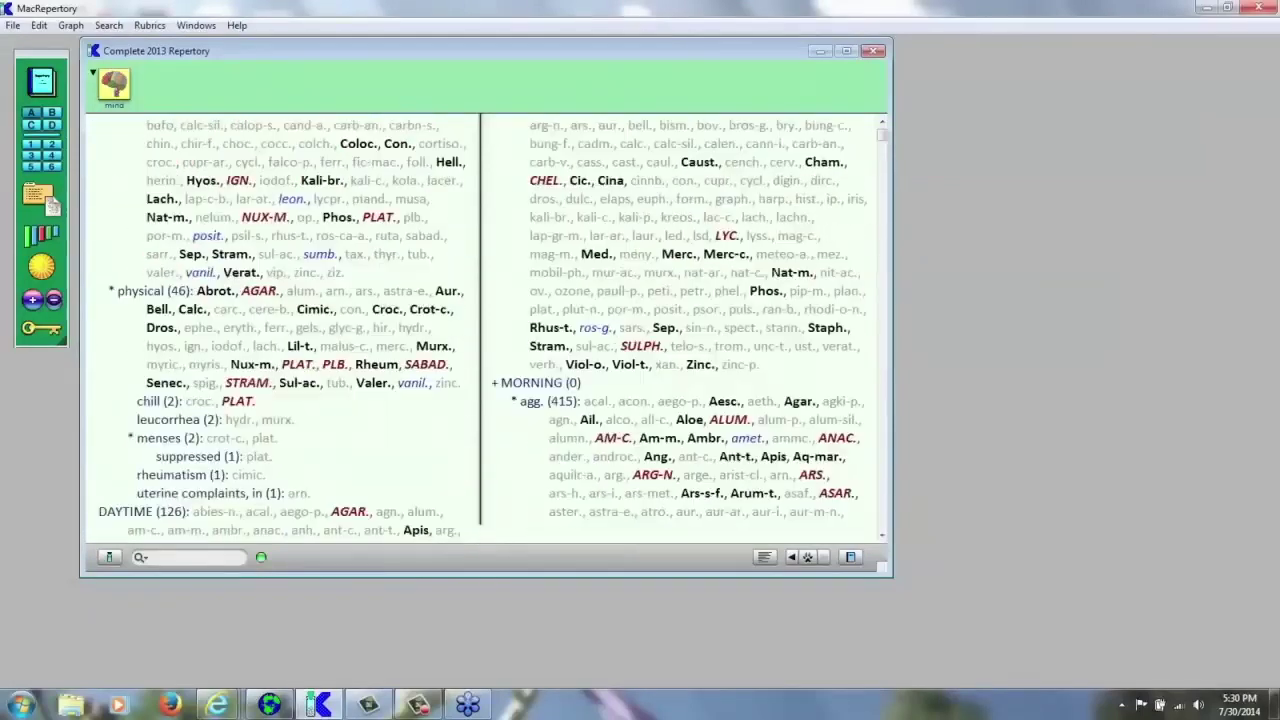
scroll(450, 202, down, 5)
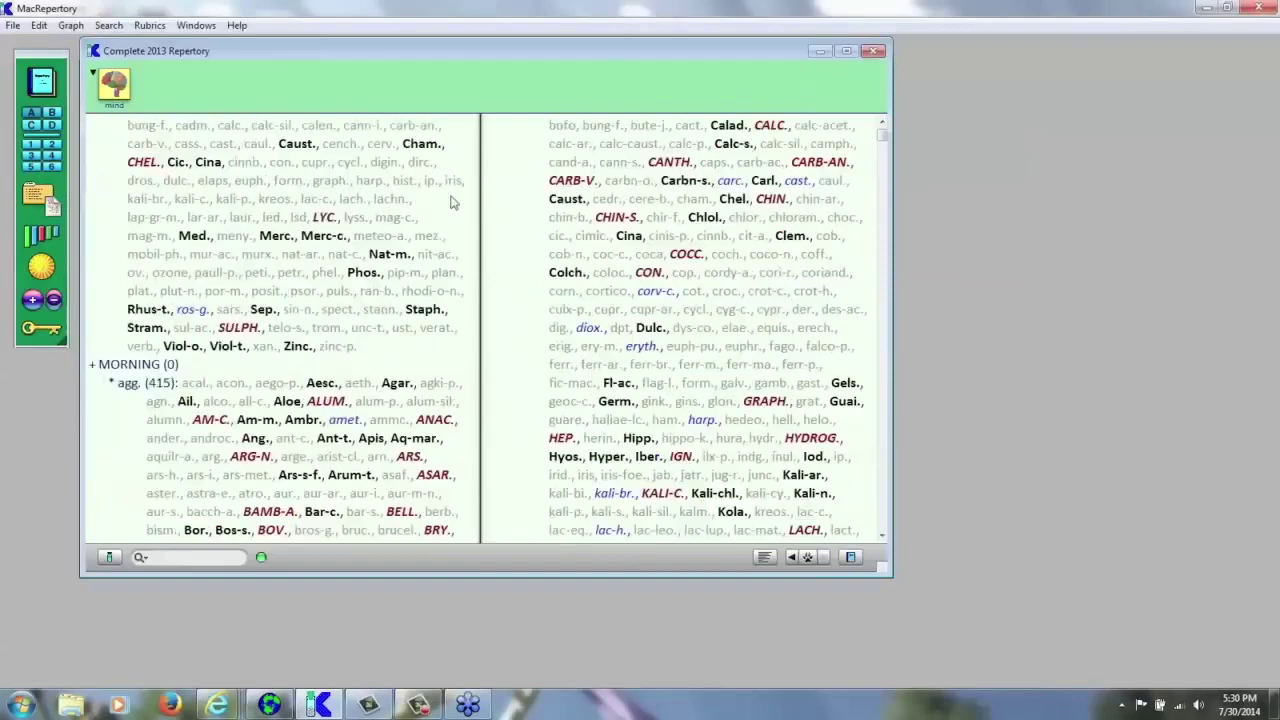
scroll(450, 202, down, 4)
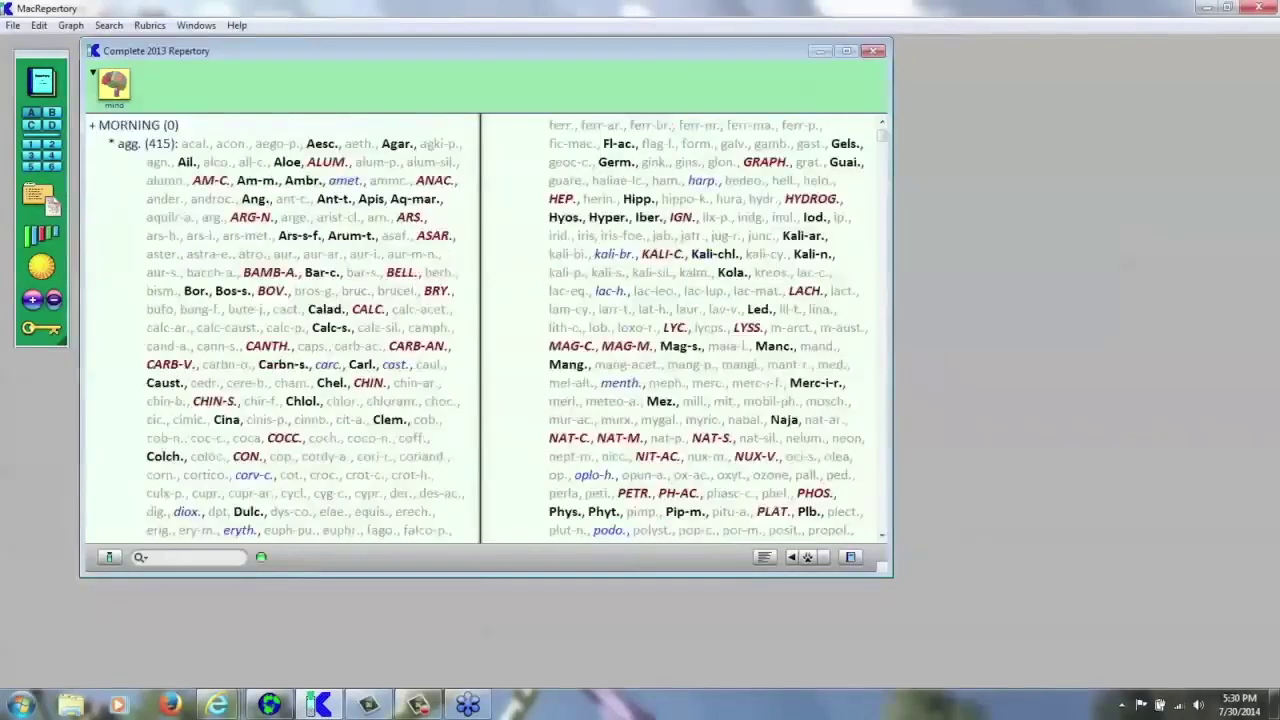
scroll(450, 202, down, 3)
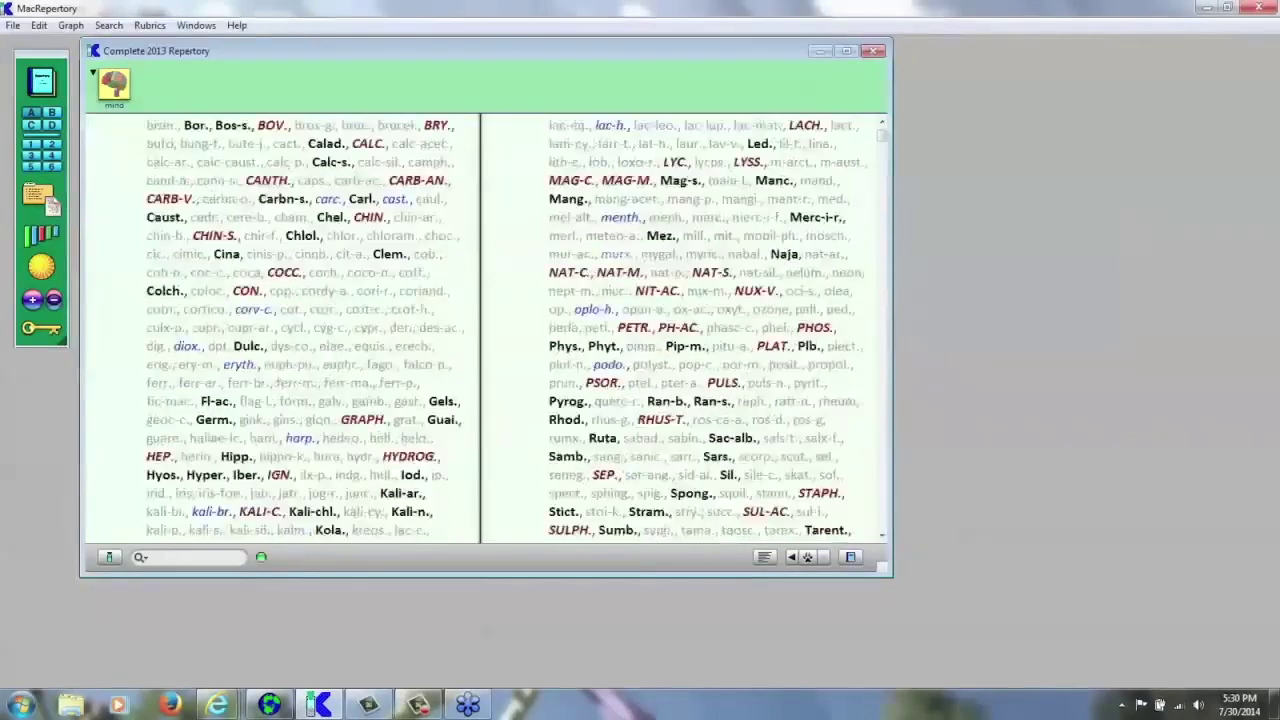
scroll(450, 202, down, 3)
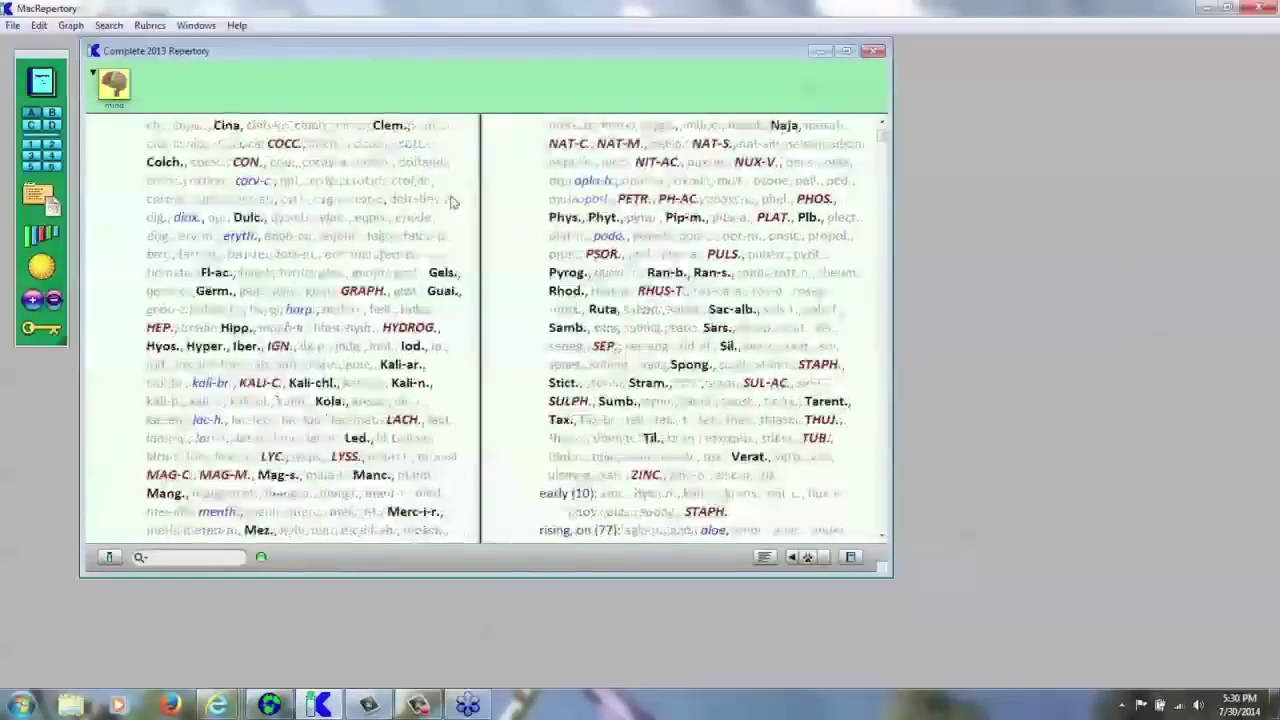
click(149, 25)
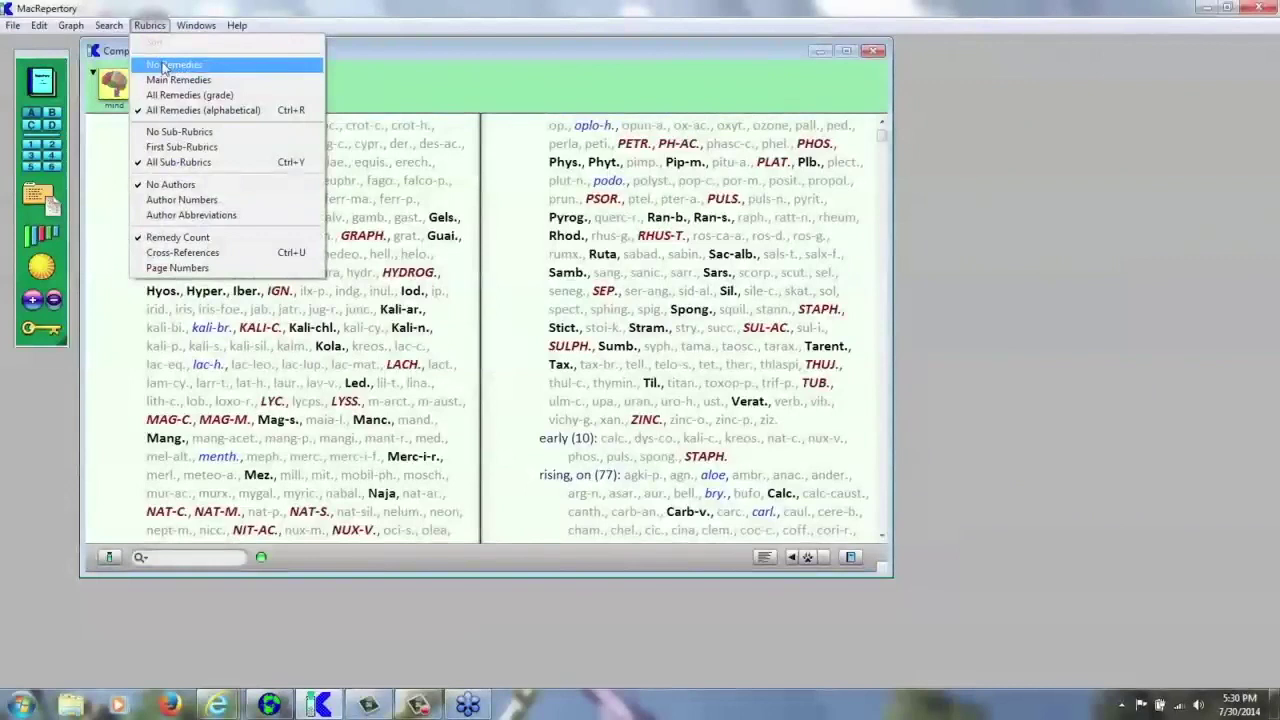
- Set Rubrics to No Remedies, showing only names and counts like MORNING agg. (415)
click(165, 65)
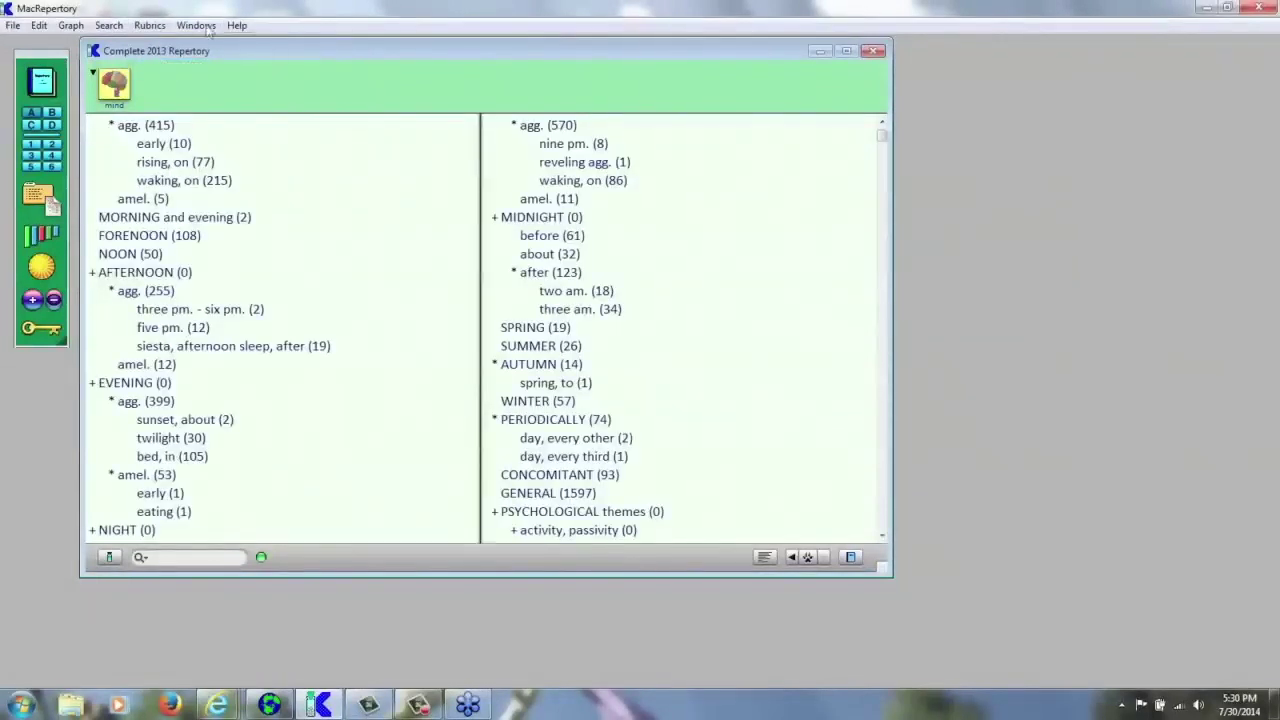
click(150, 25)
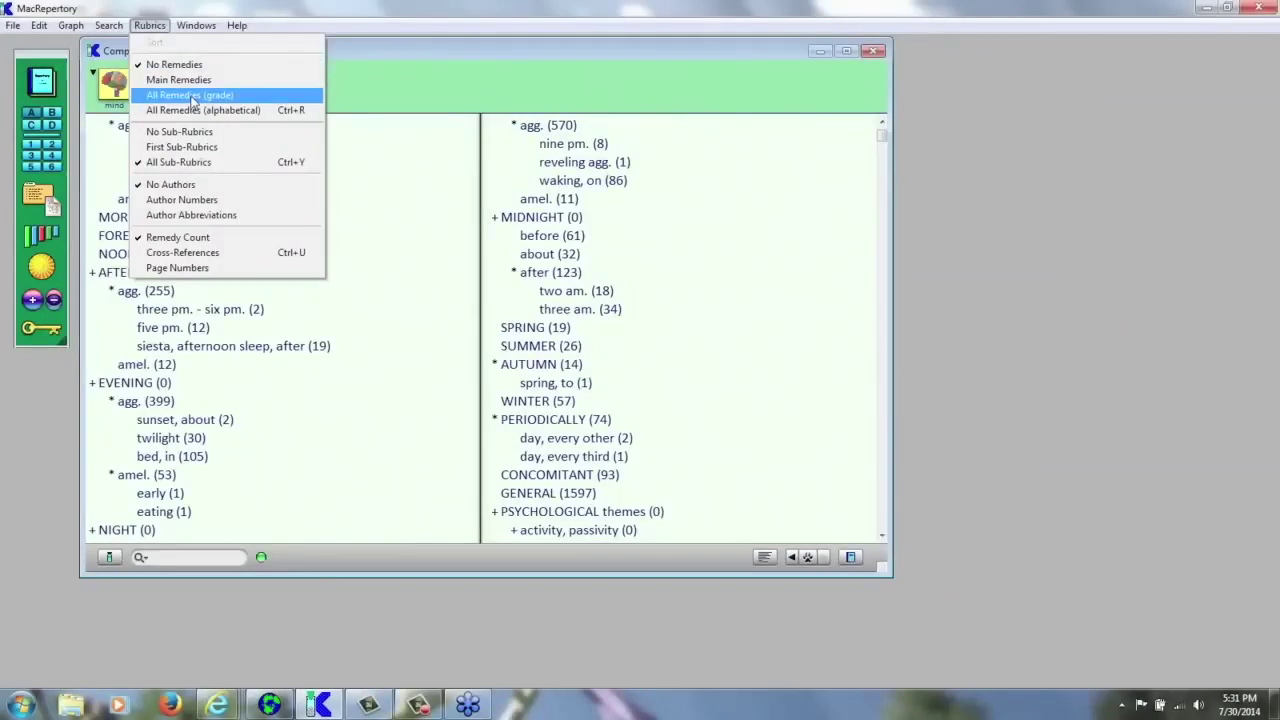
click(435, 91)
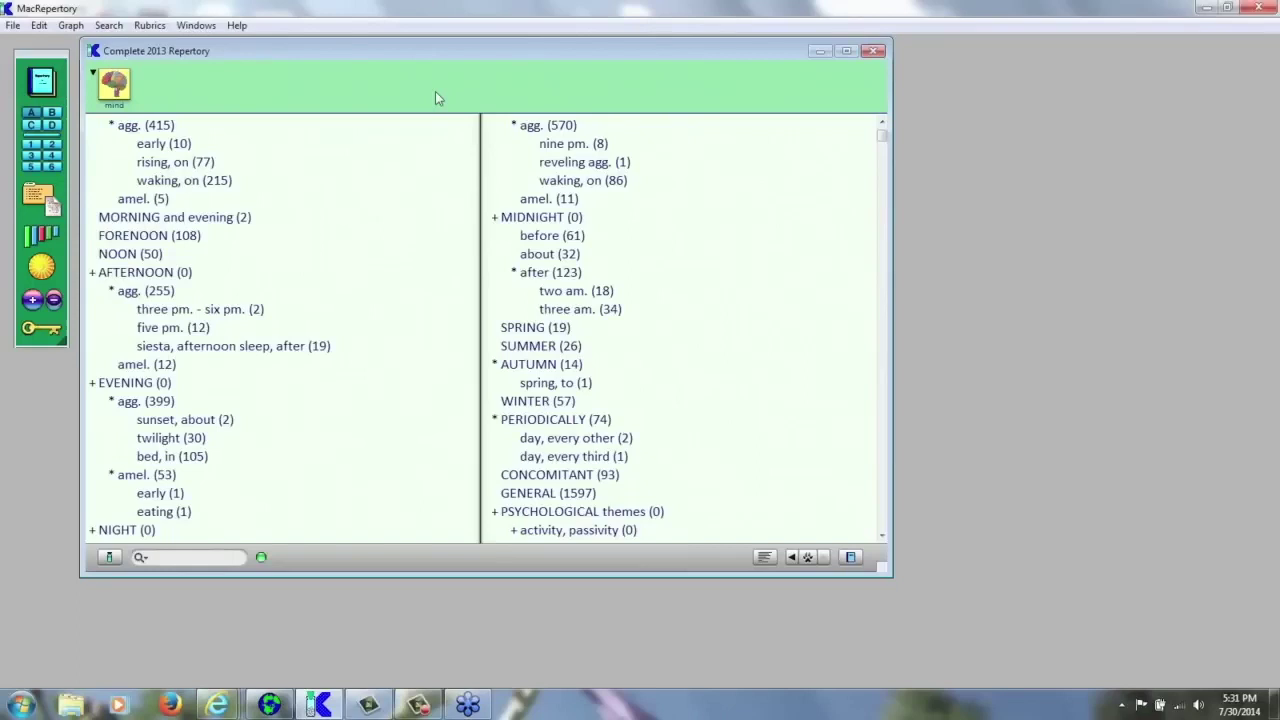
click(150, 25)
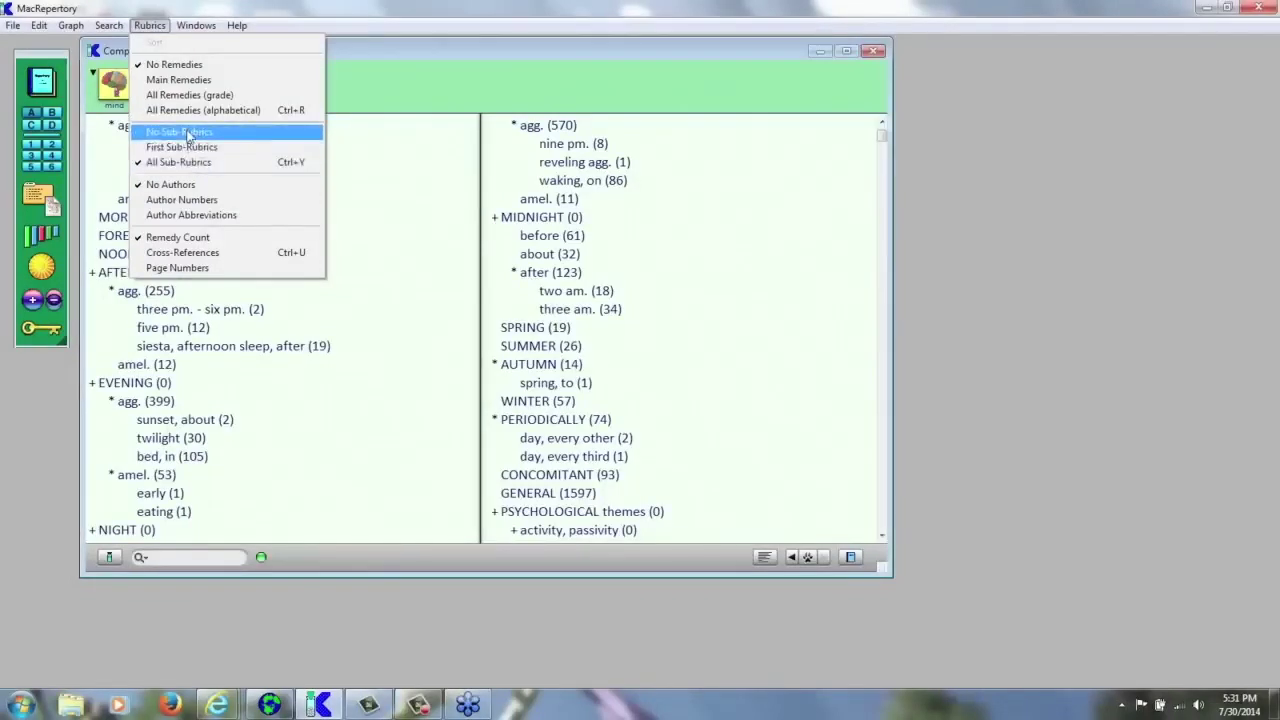
- Choose No Sub-Rubrics so the Mind chapter lists only top-level rubrics
click(187, 134)
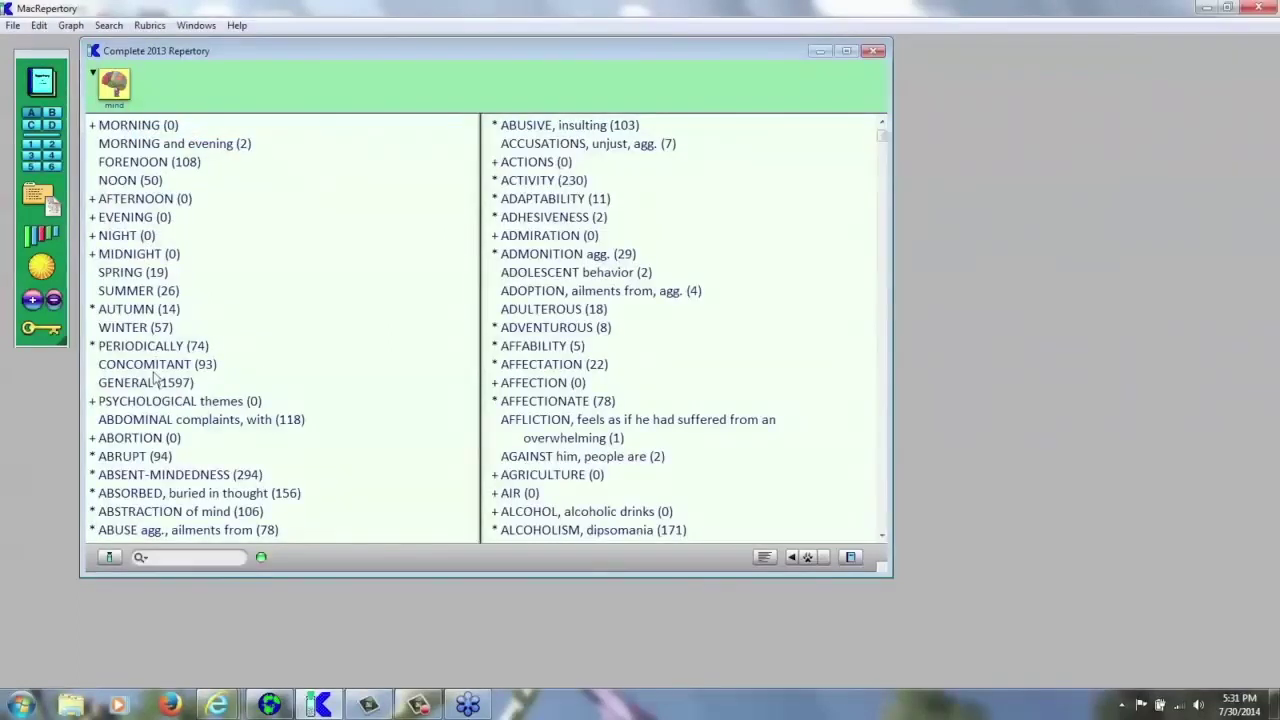
click(150, 25)
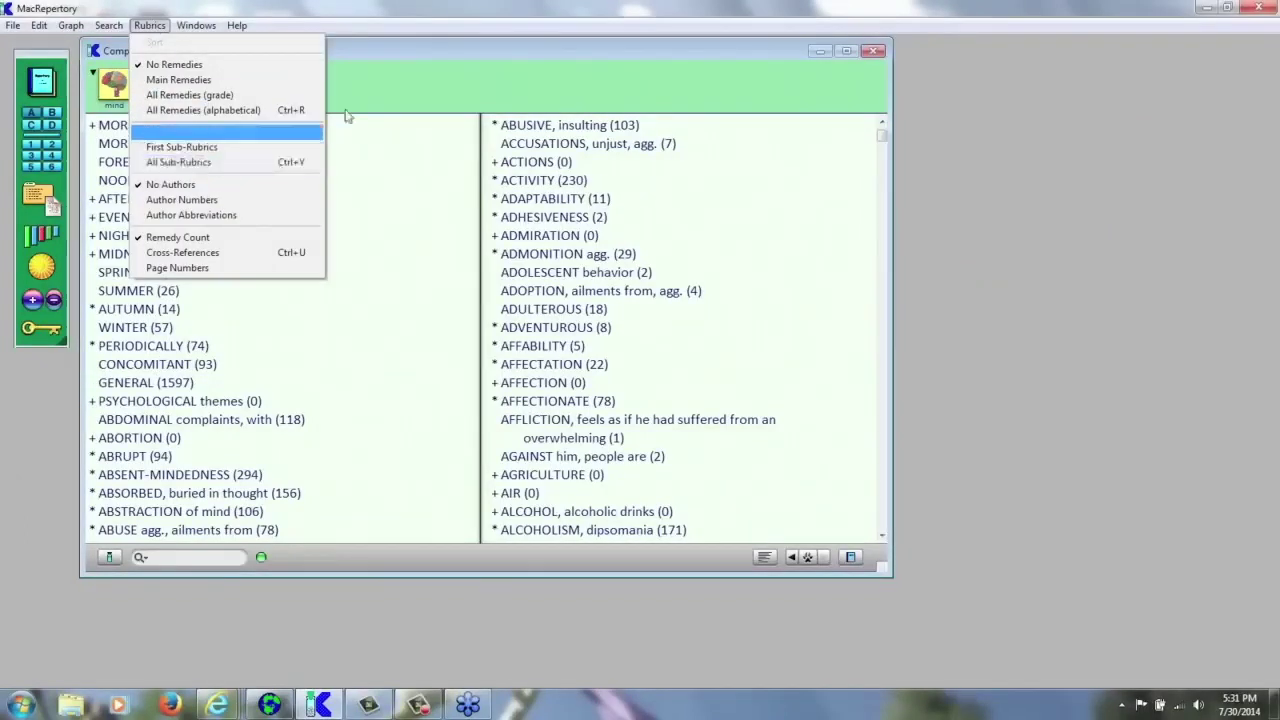
click(390, 101)
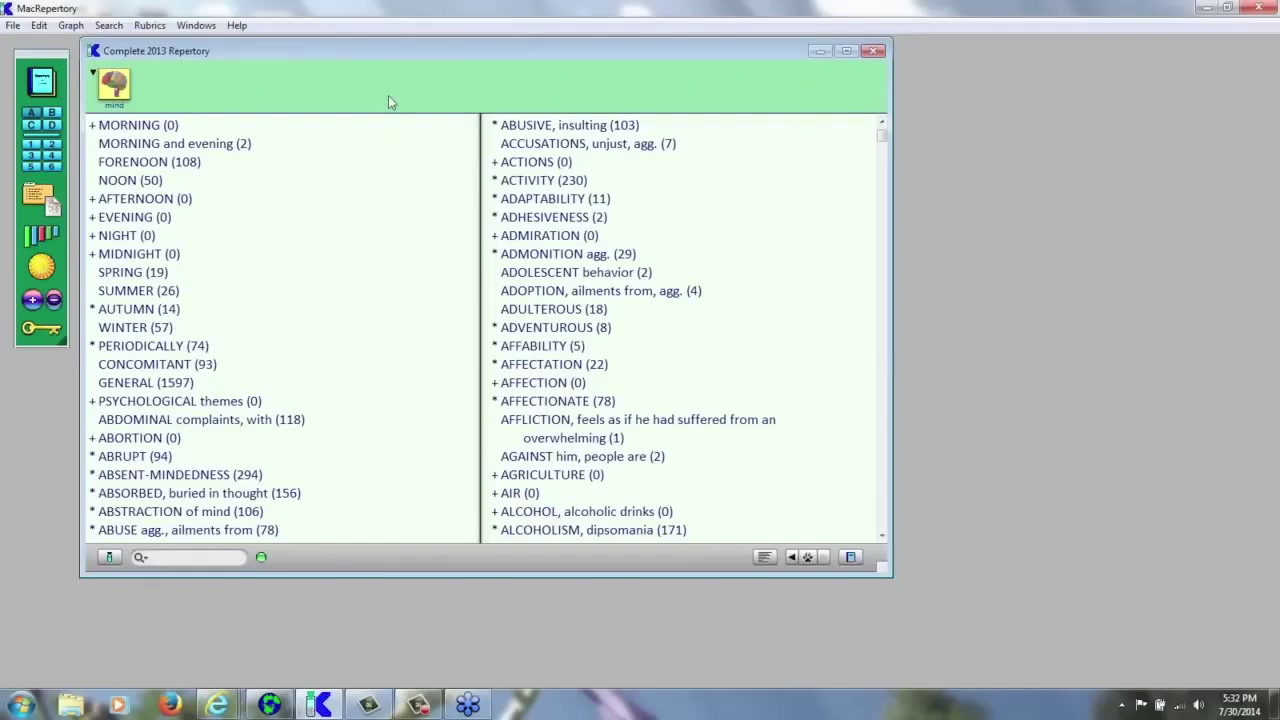
- Expand the rubrics two sub-rubric levels deep, then collapse back to top-level rubrics
key(ctrl+e)
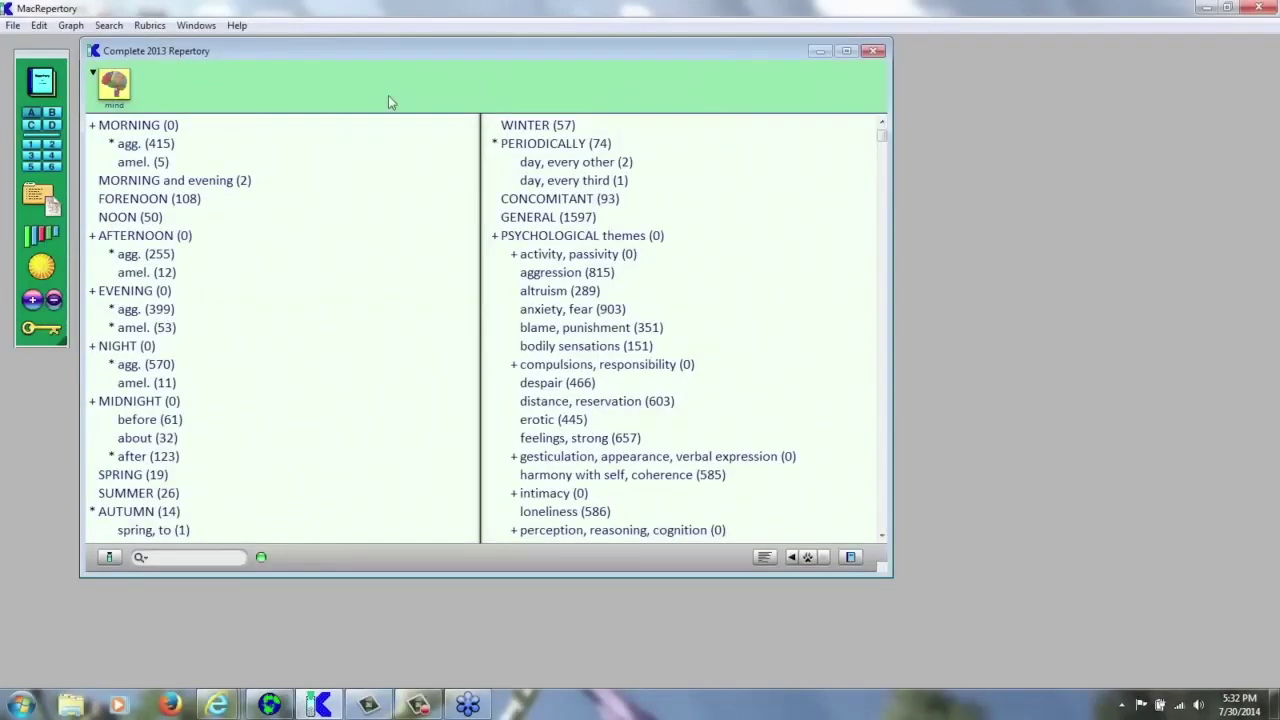
key(ctrl+e)
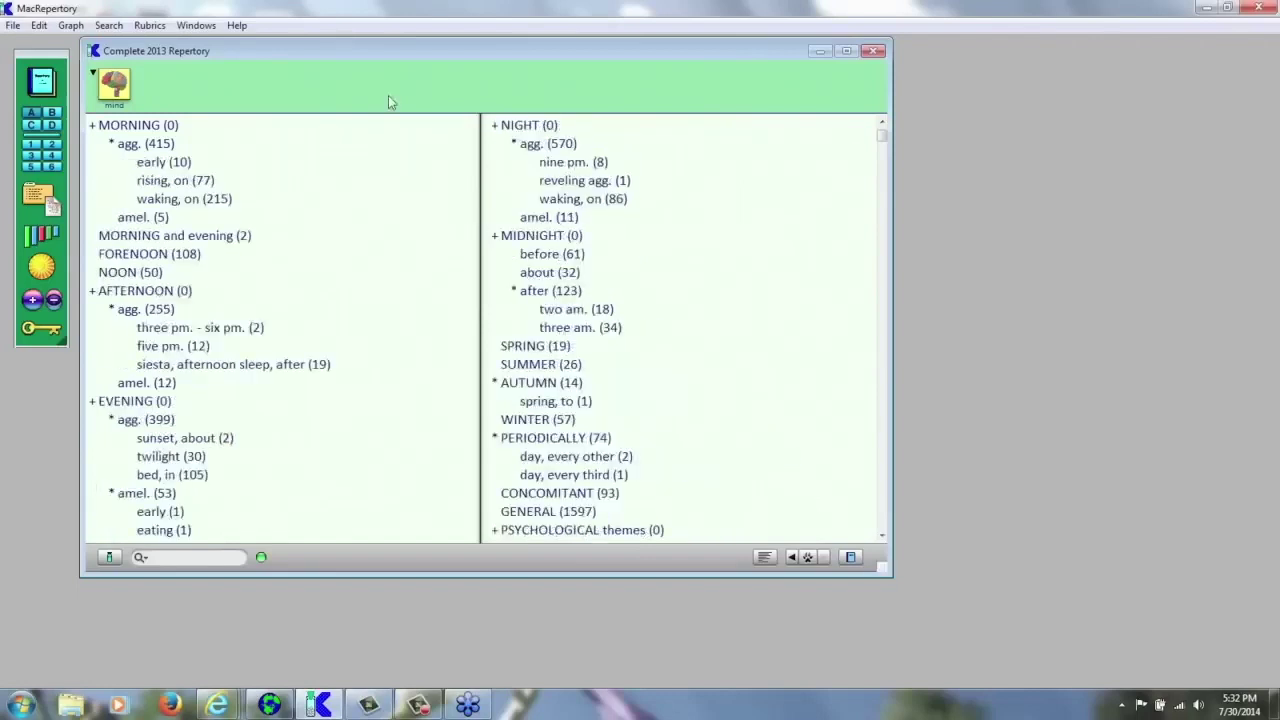
key(ctrl+e)
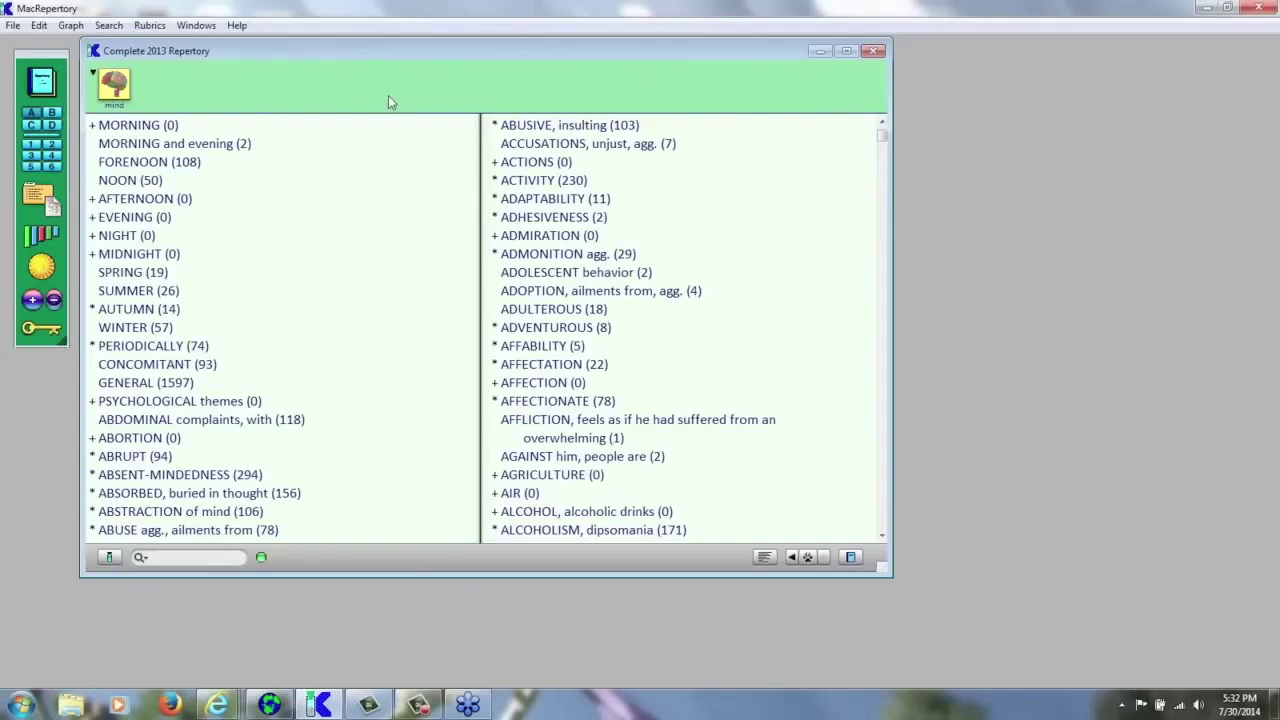
click(149, 27)
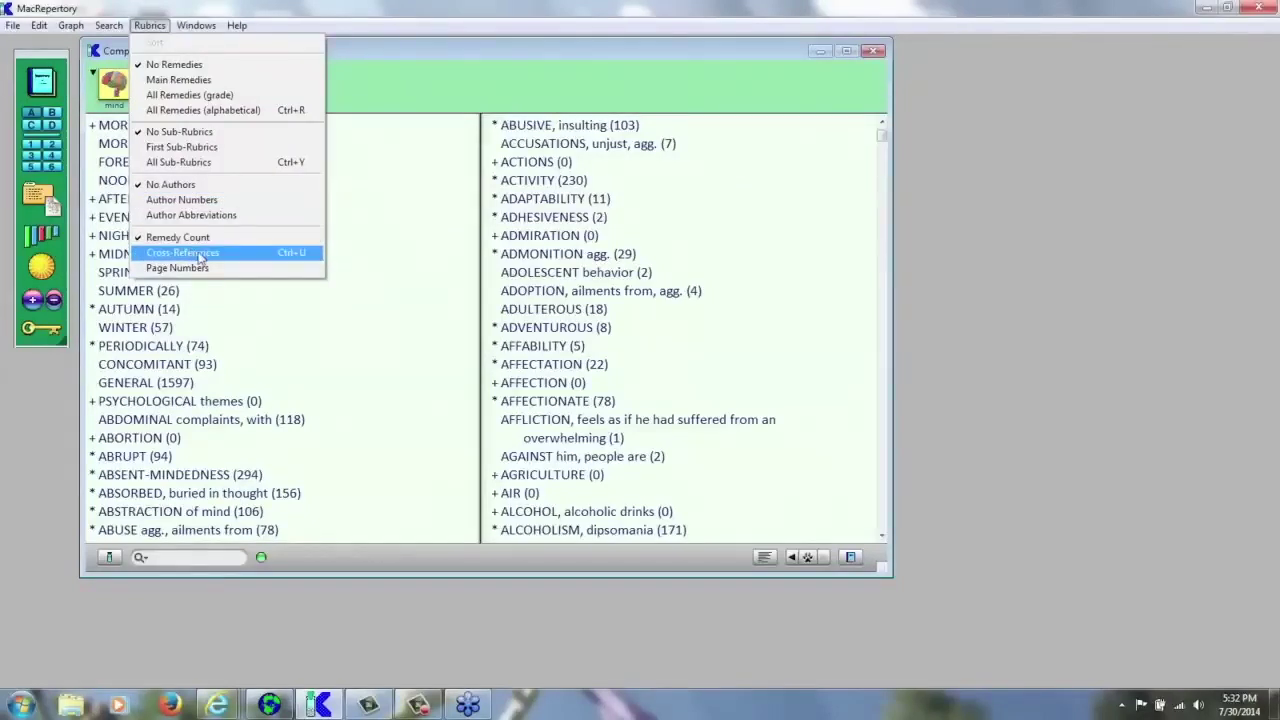
click(300, 257)
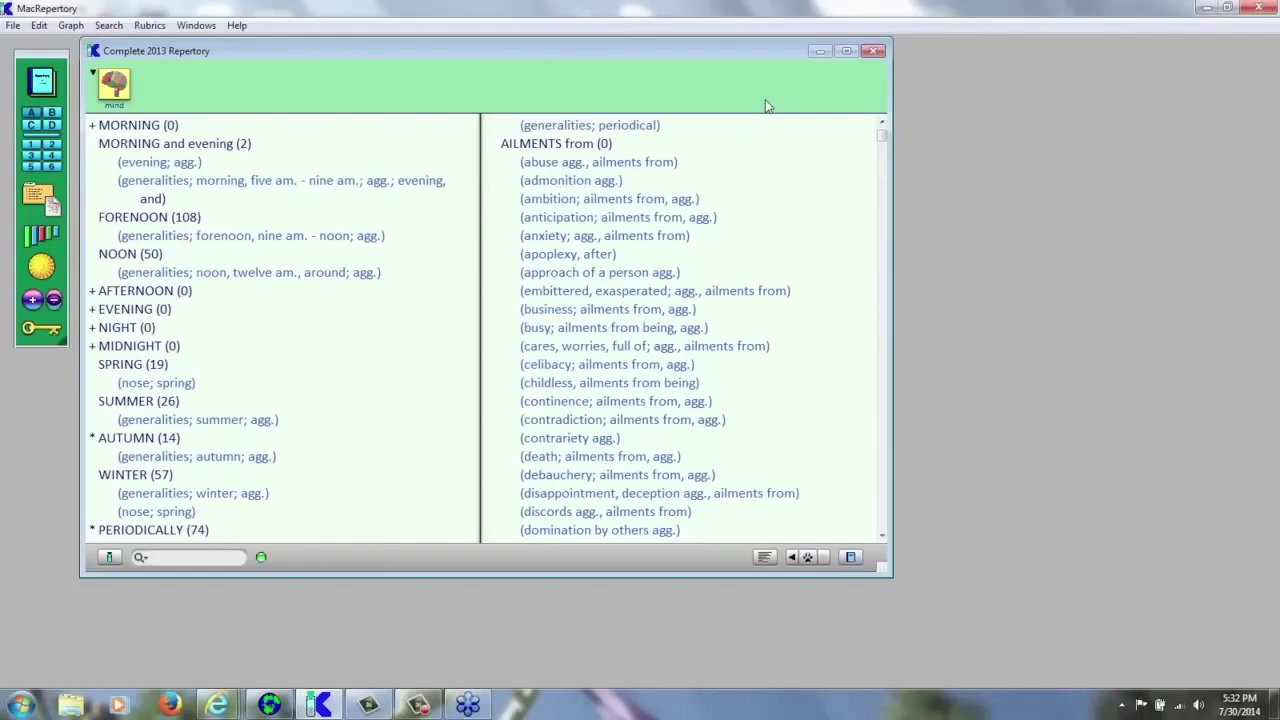
key(ctrl+r)
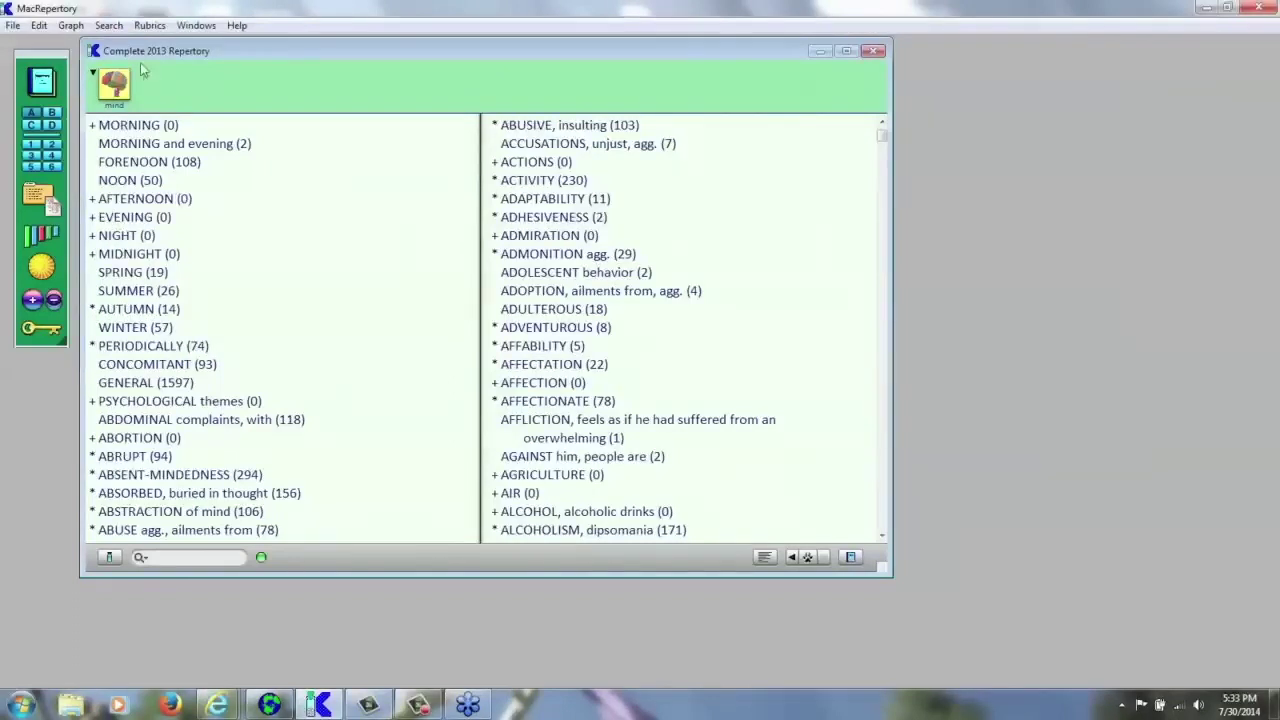
- Hide and then restore the remedy counts beside each rubric in the display options
click(150, 26)
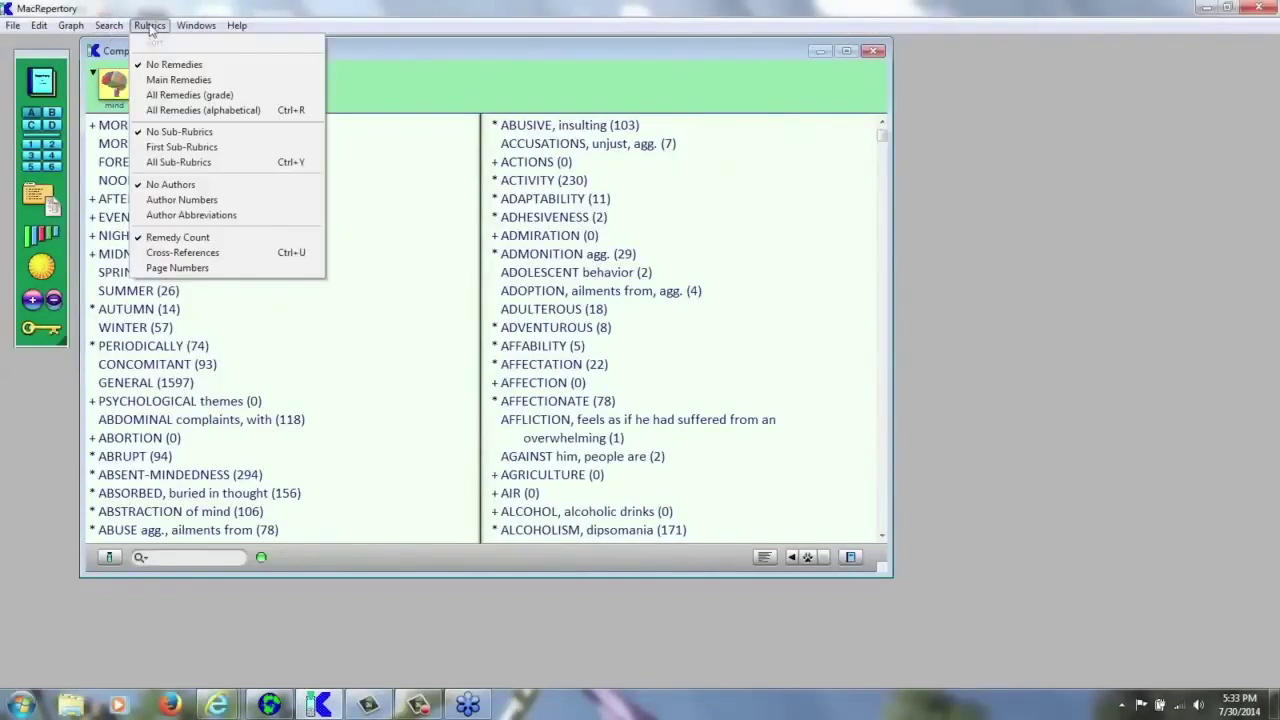
click(184, 240)
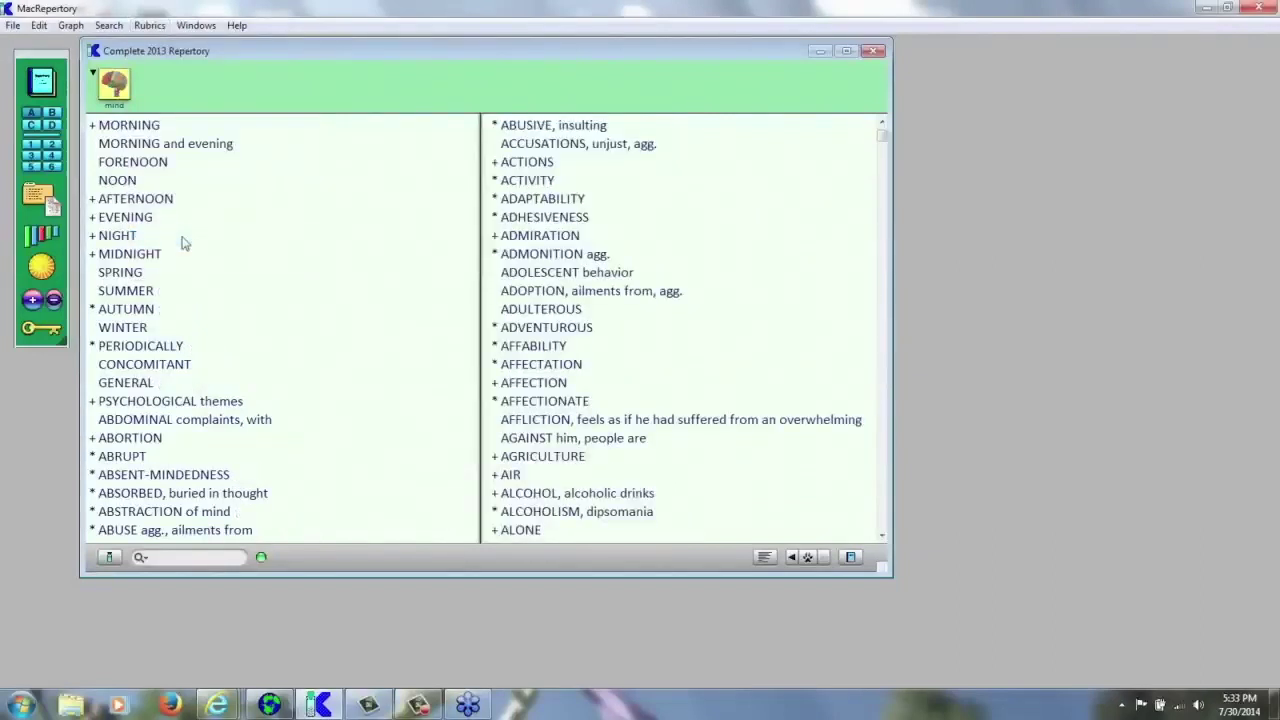
click(150, 27)
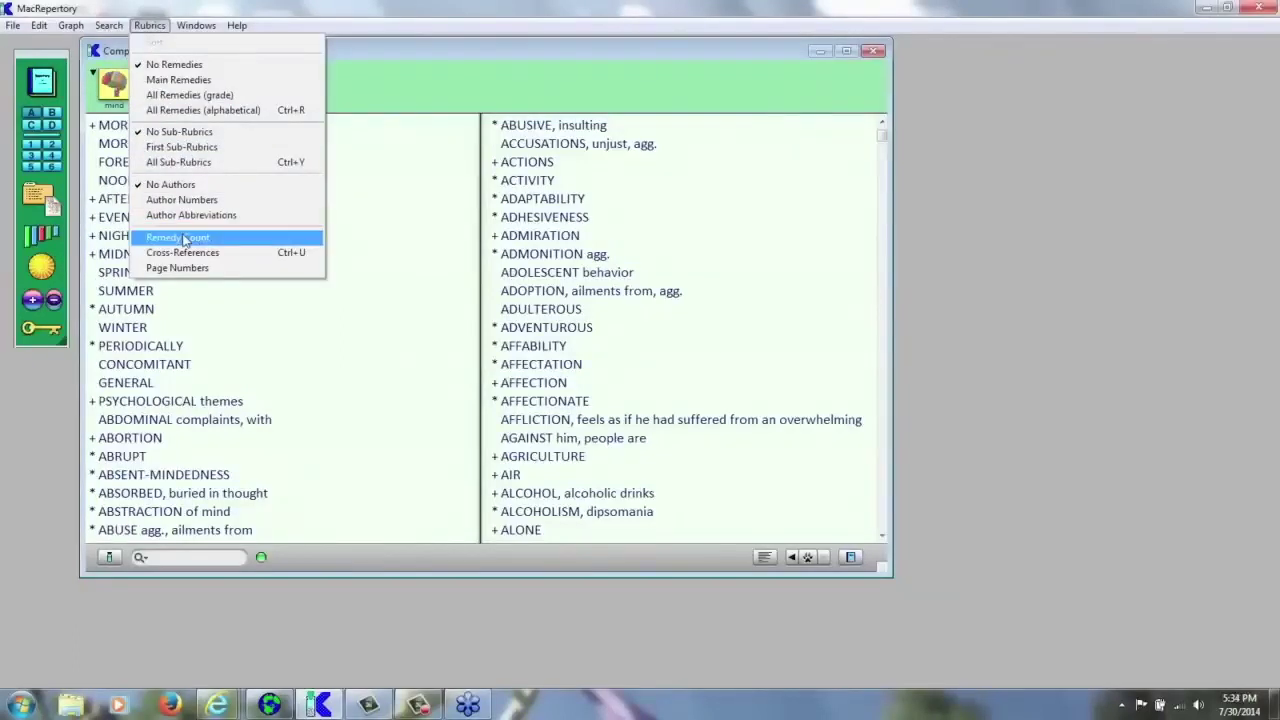
click(185, 240)
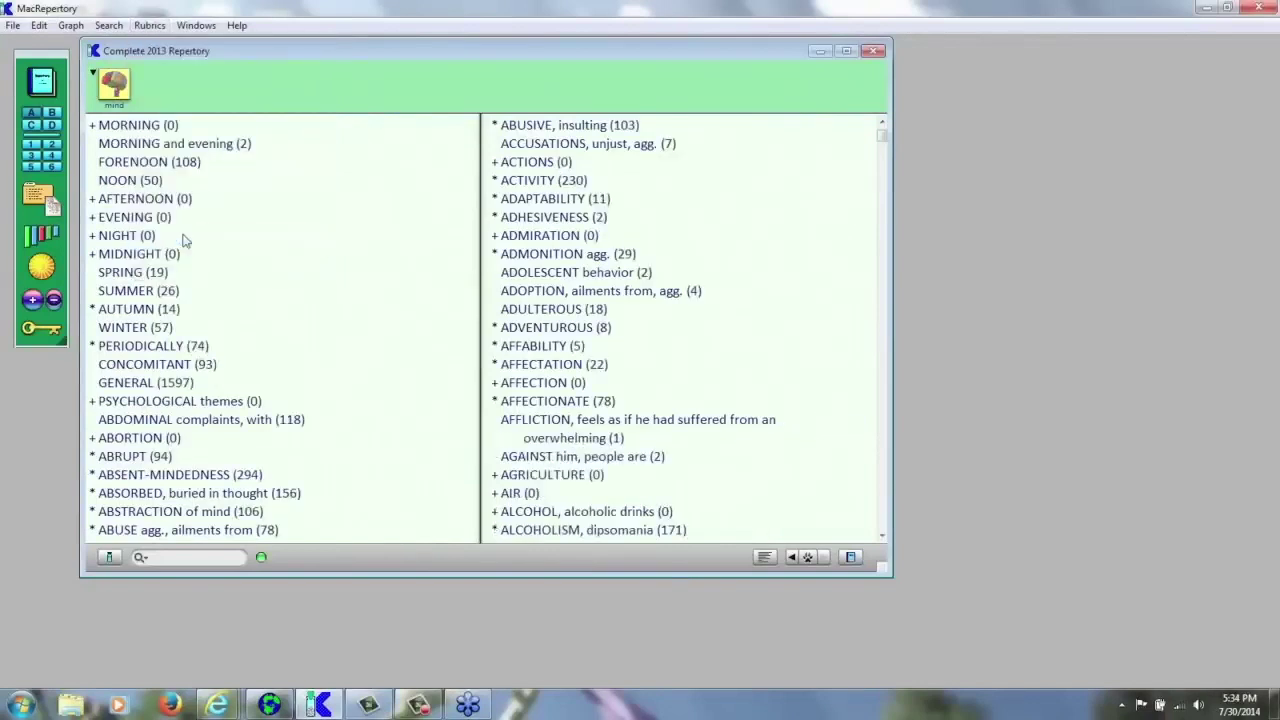
click(149, 28)
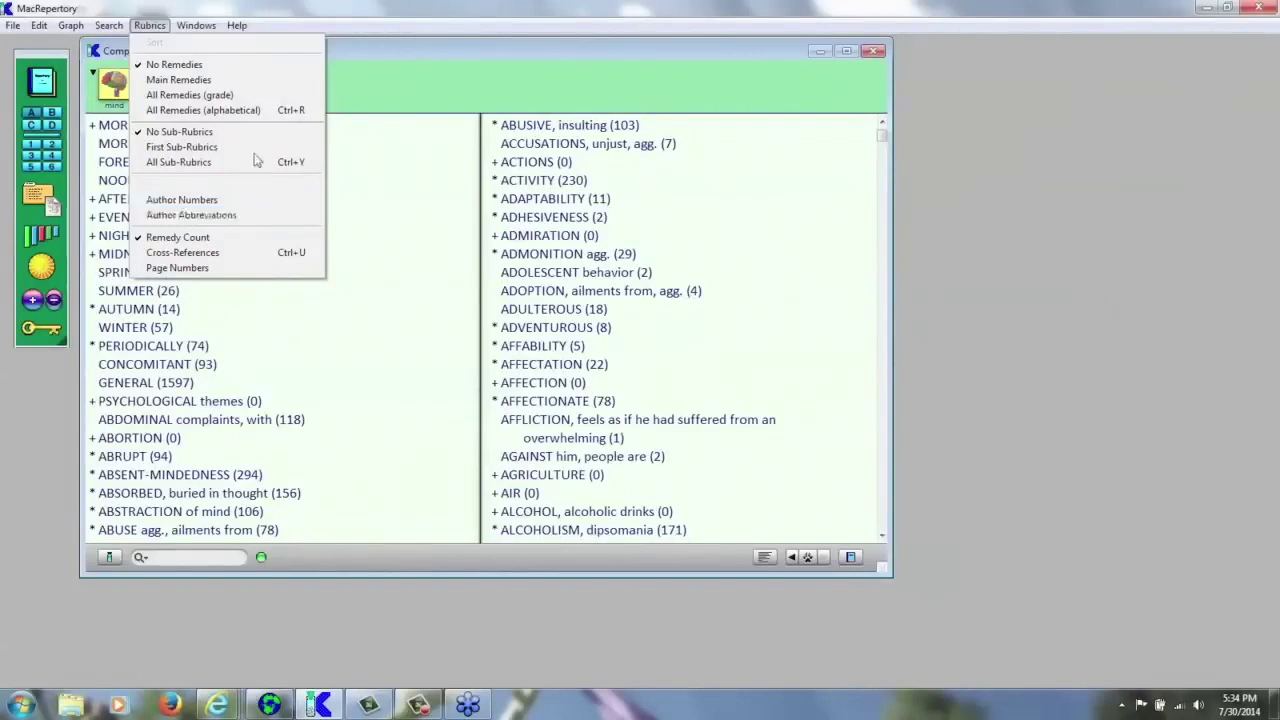
click(362, 26)
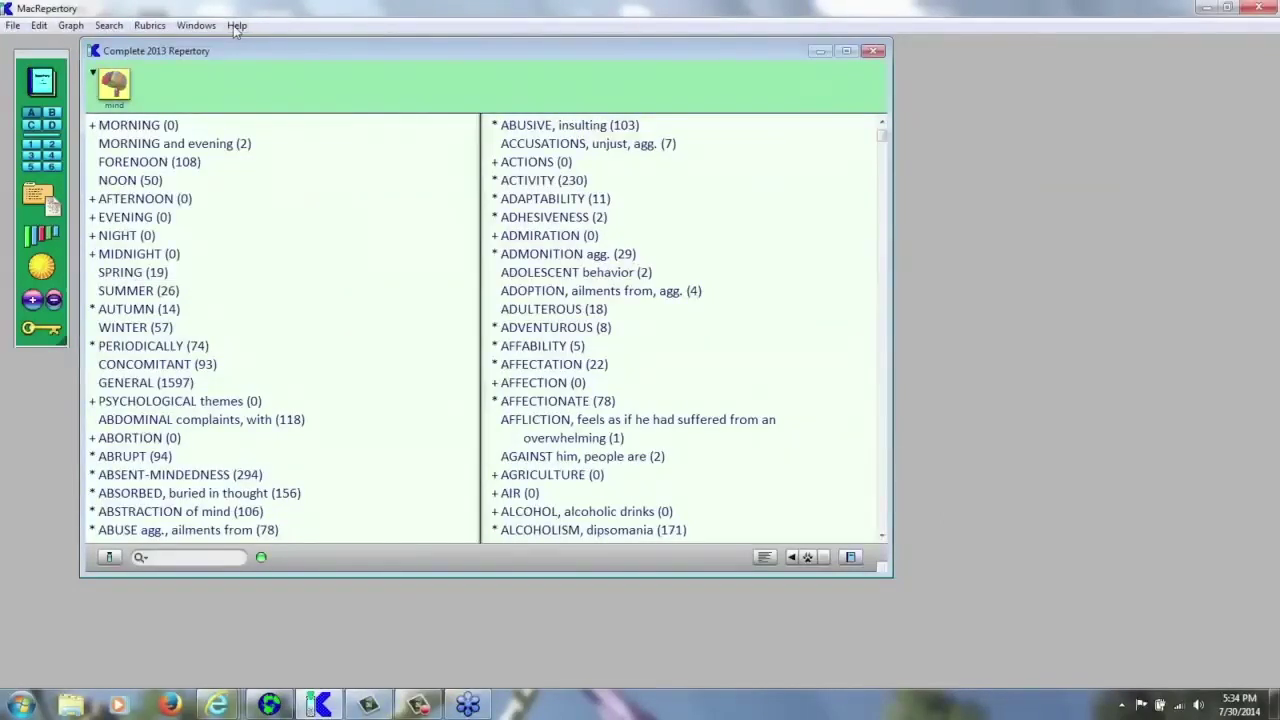
- Browse the help topics and the search and graph options
click(237, 27)
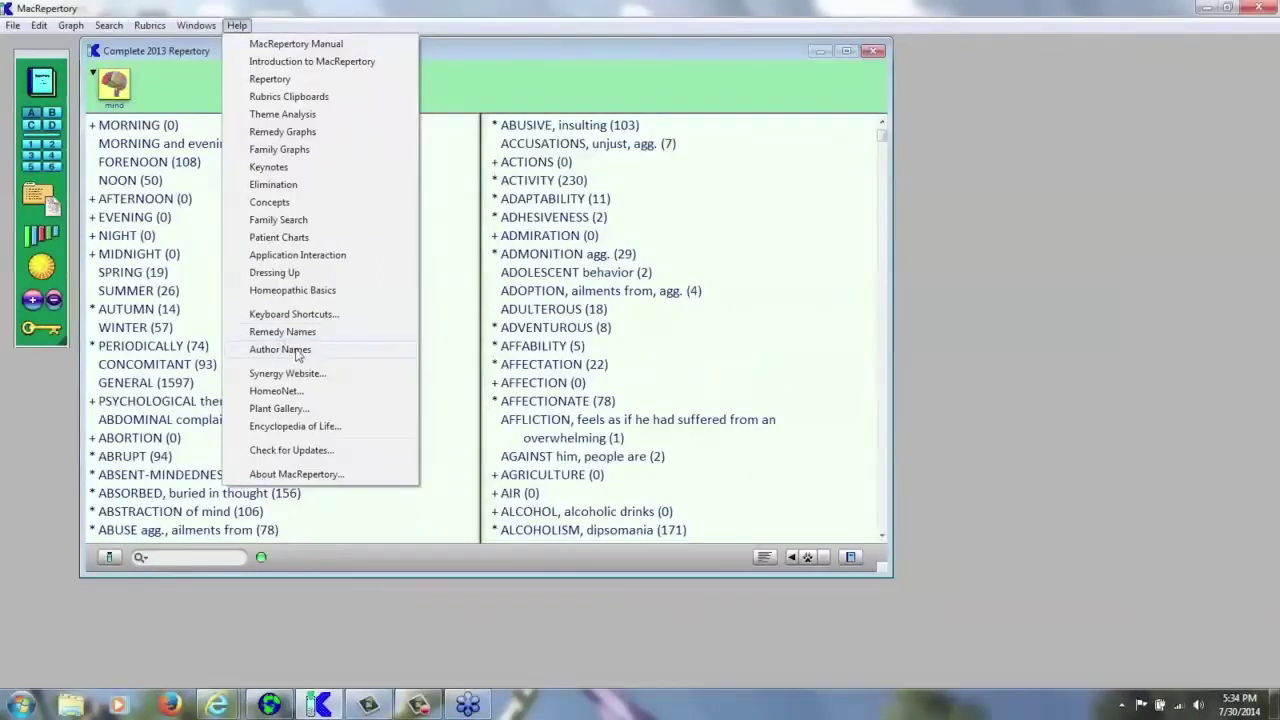
click(500, 34)
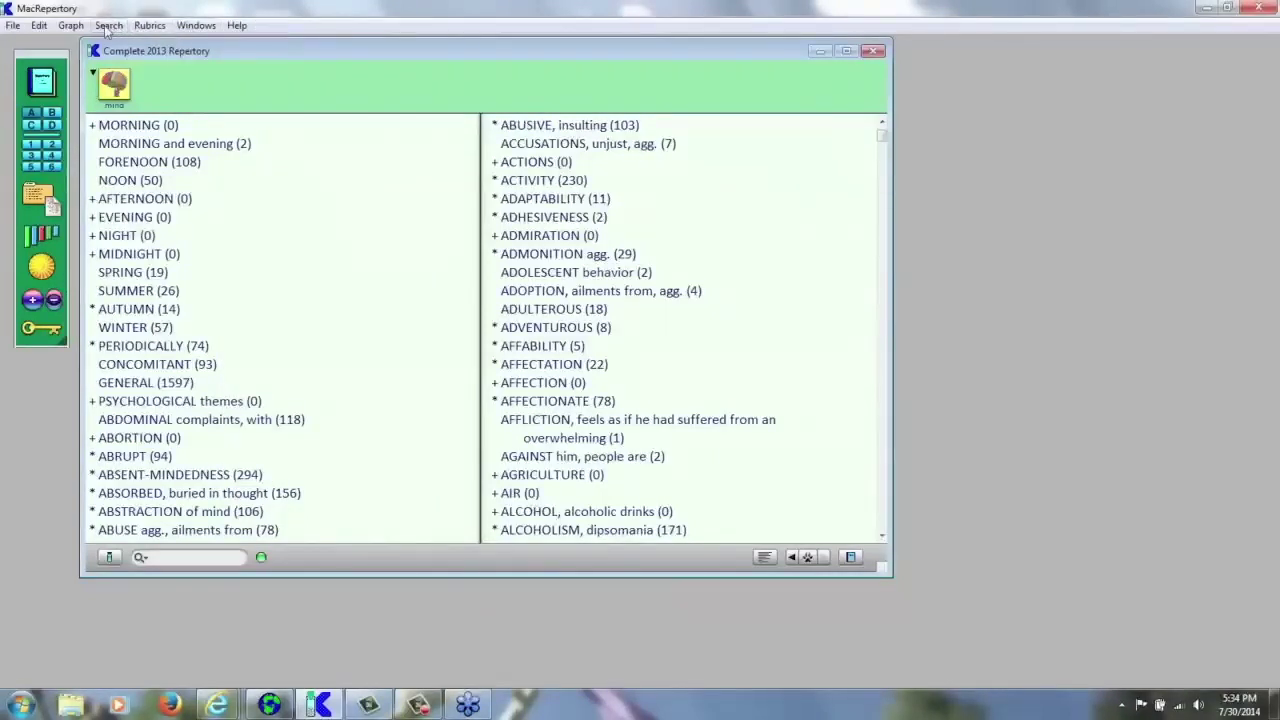
click(106, 28)
- Dismiss the menus, jump the Mind list to FEAR and list its sub-rubrics
mouse_move(78, 28)
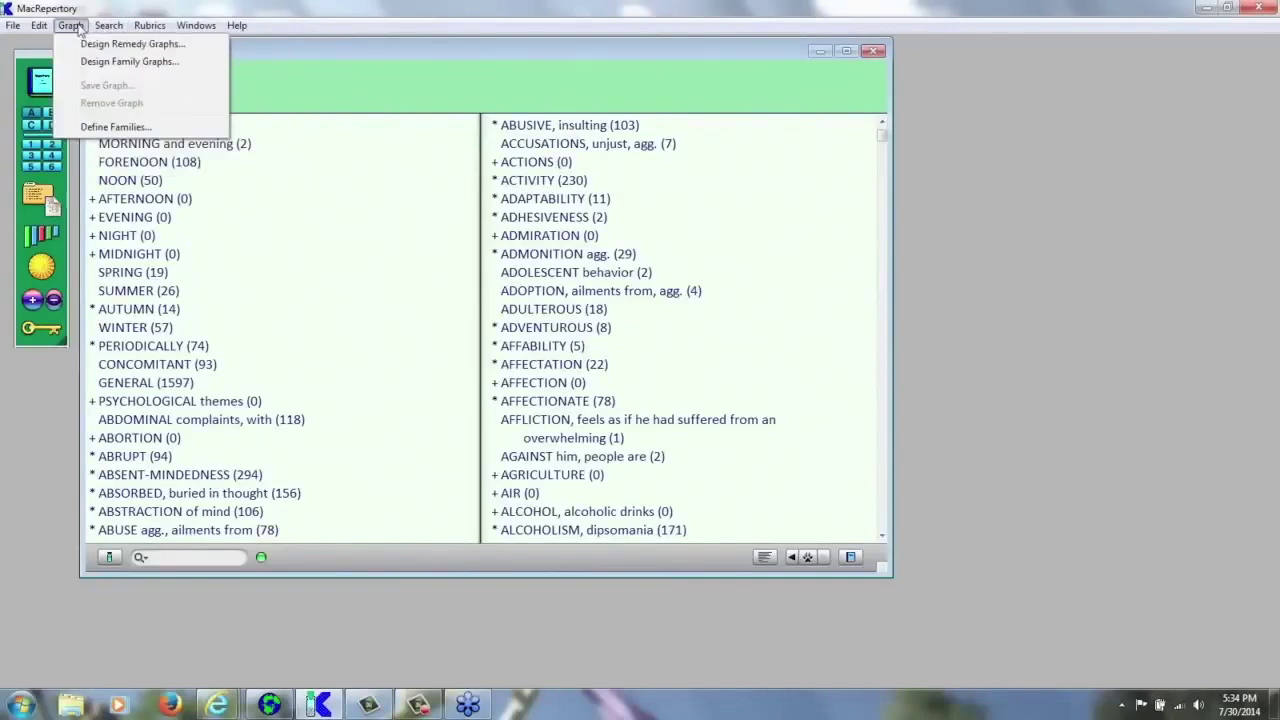
mouse_move(12, 28)
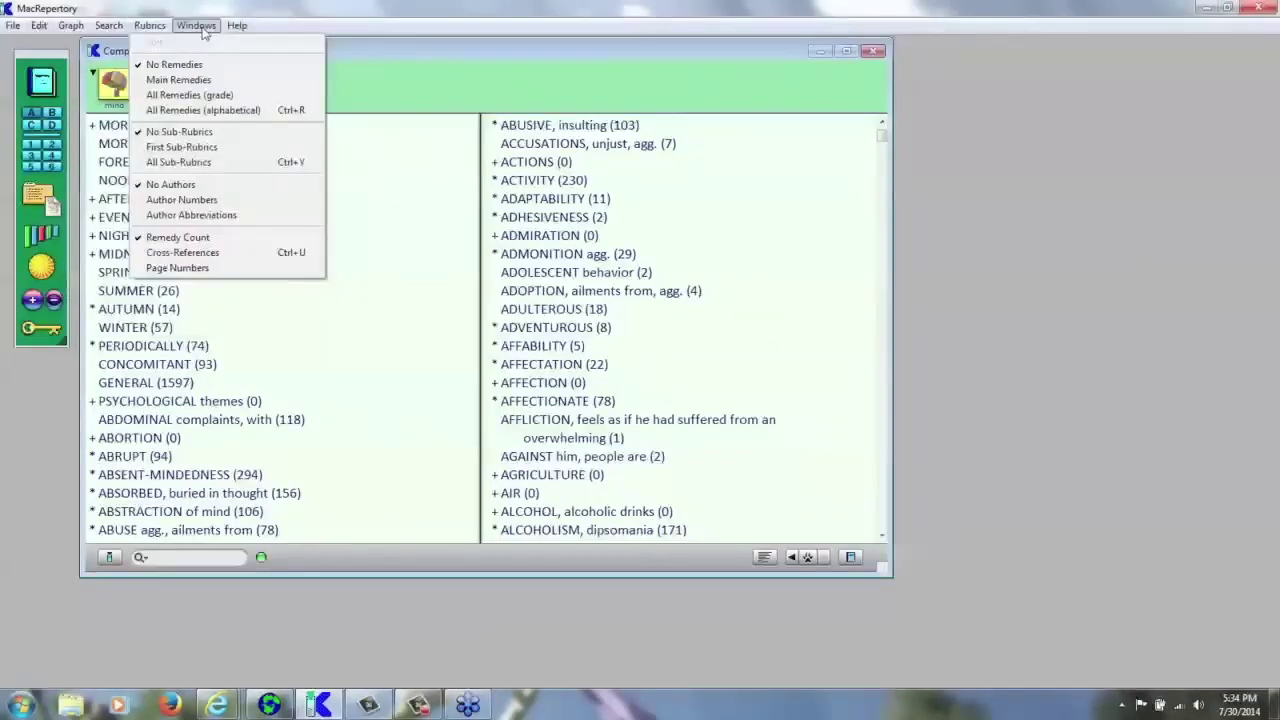
mouse_move(237, 26)
click(320, 28)
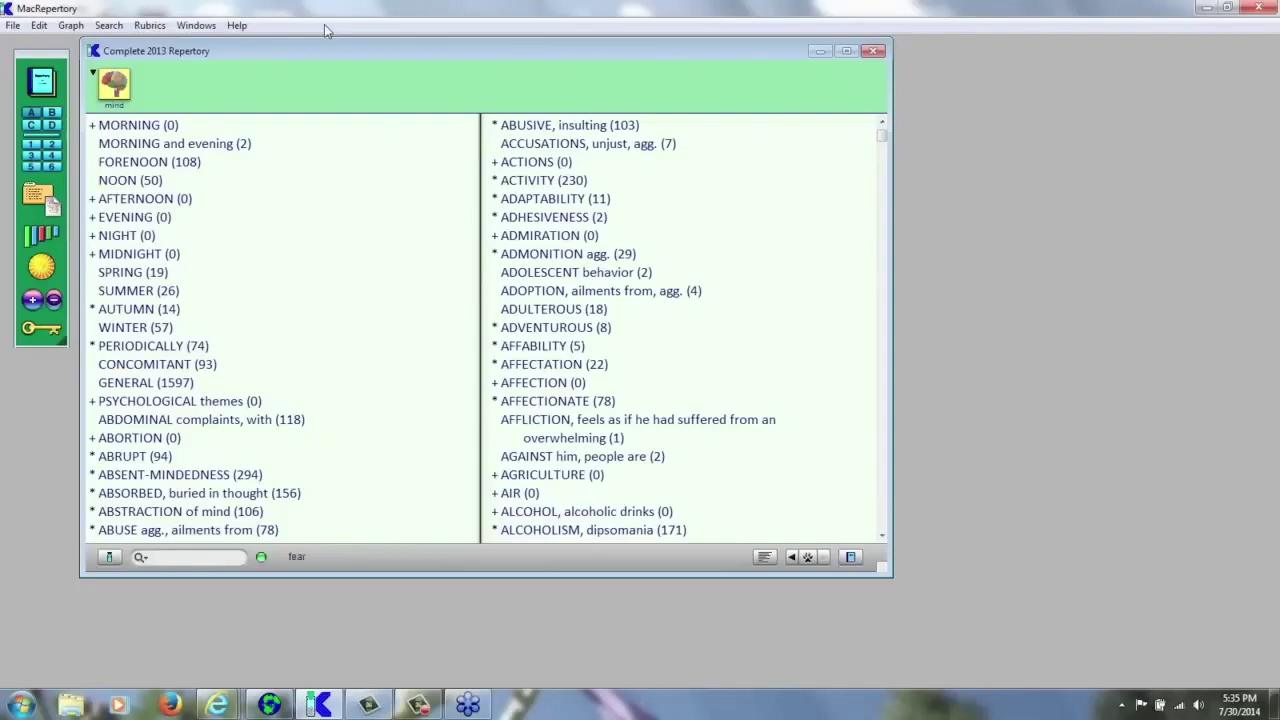
key(Return)
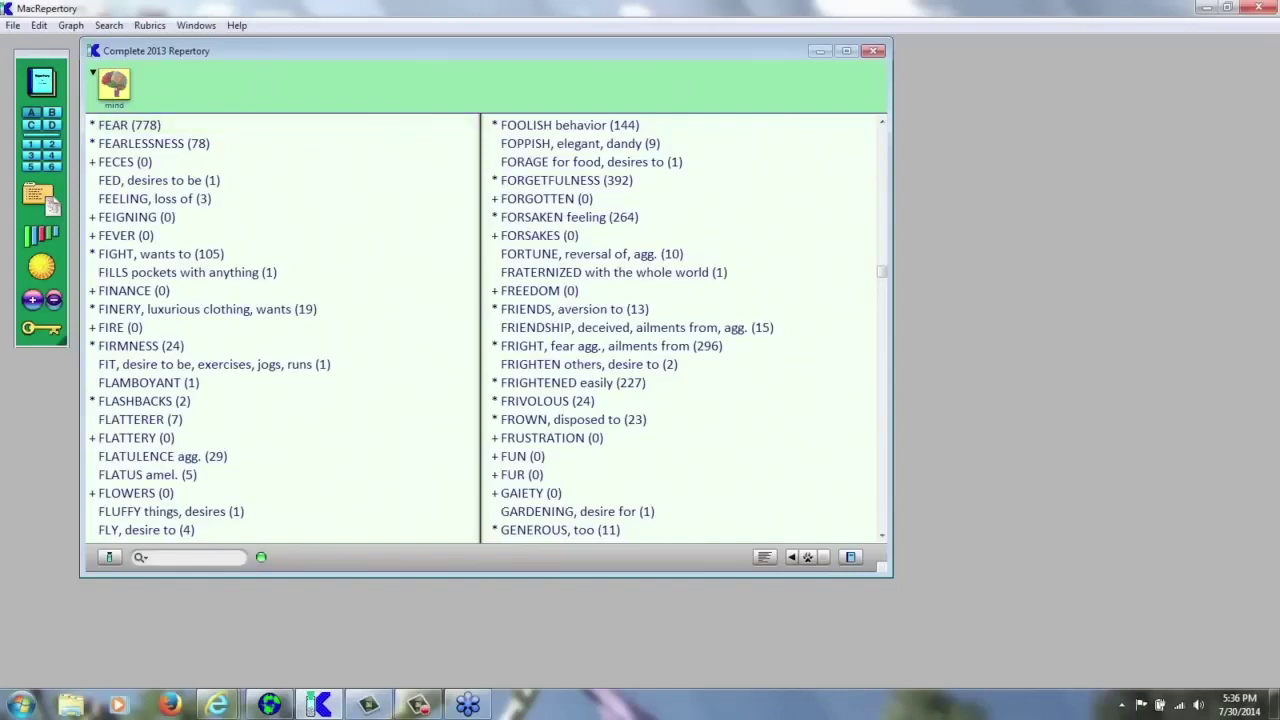
key(Return)
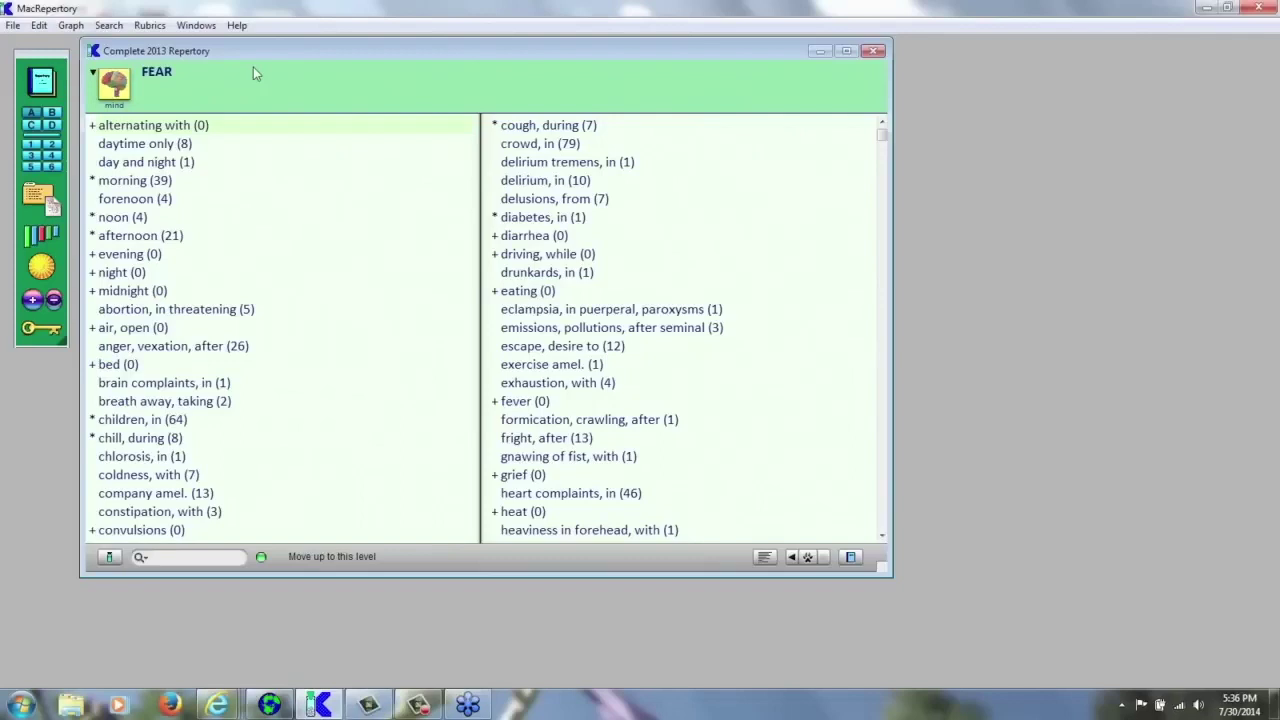
- Jump to FEAR > high places with 'hi', review its three sub-rubrics, and return to FEAR
text(hi)
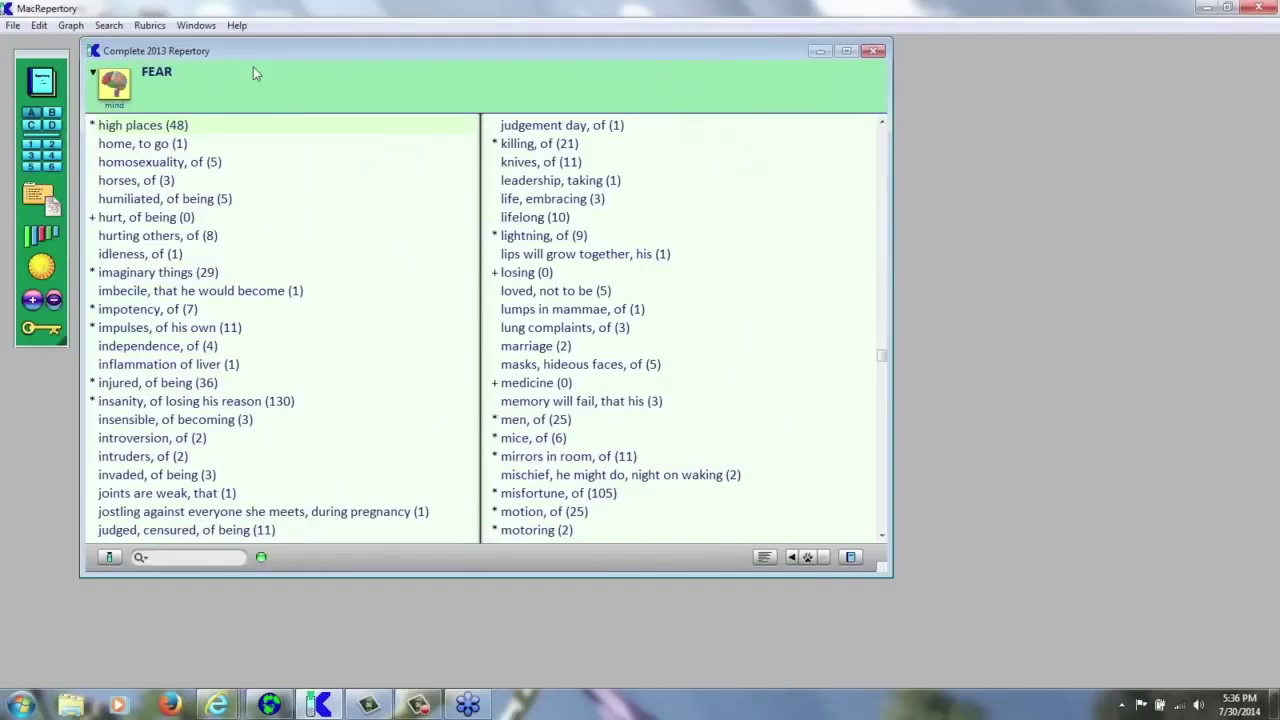
key(Return)
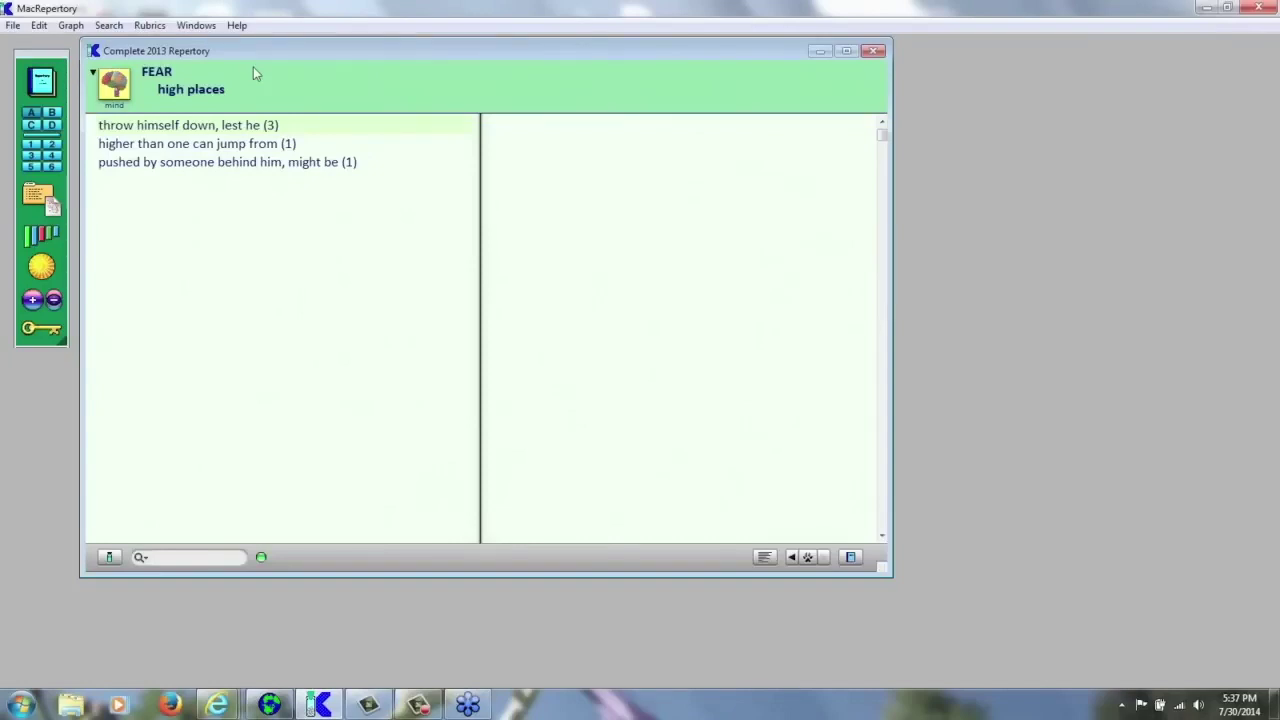
key(Left)
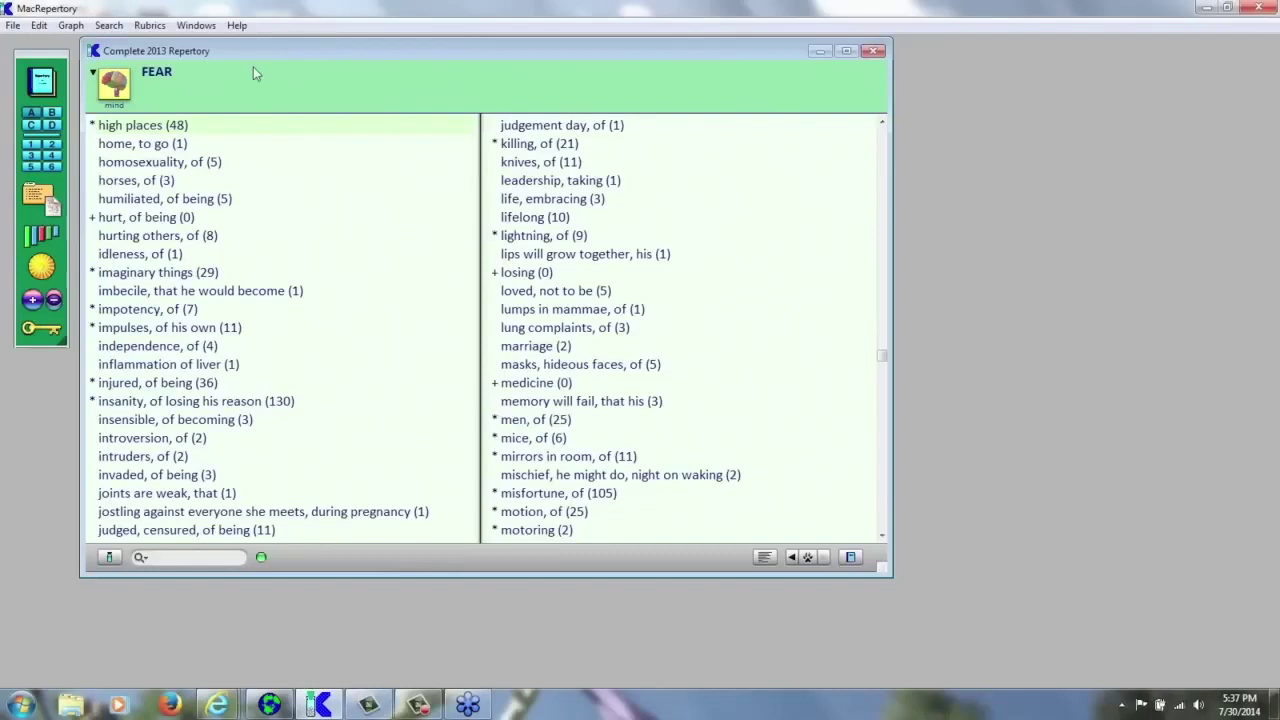
key(Return)
key(Left)
key(Return)
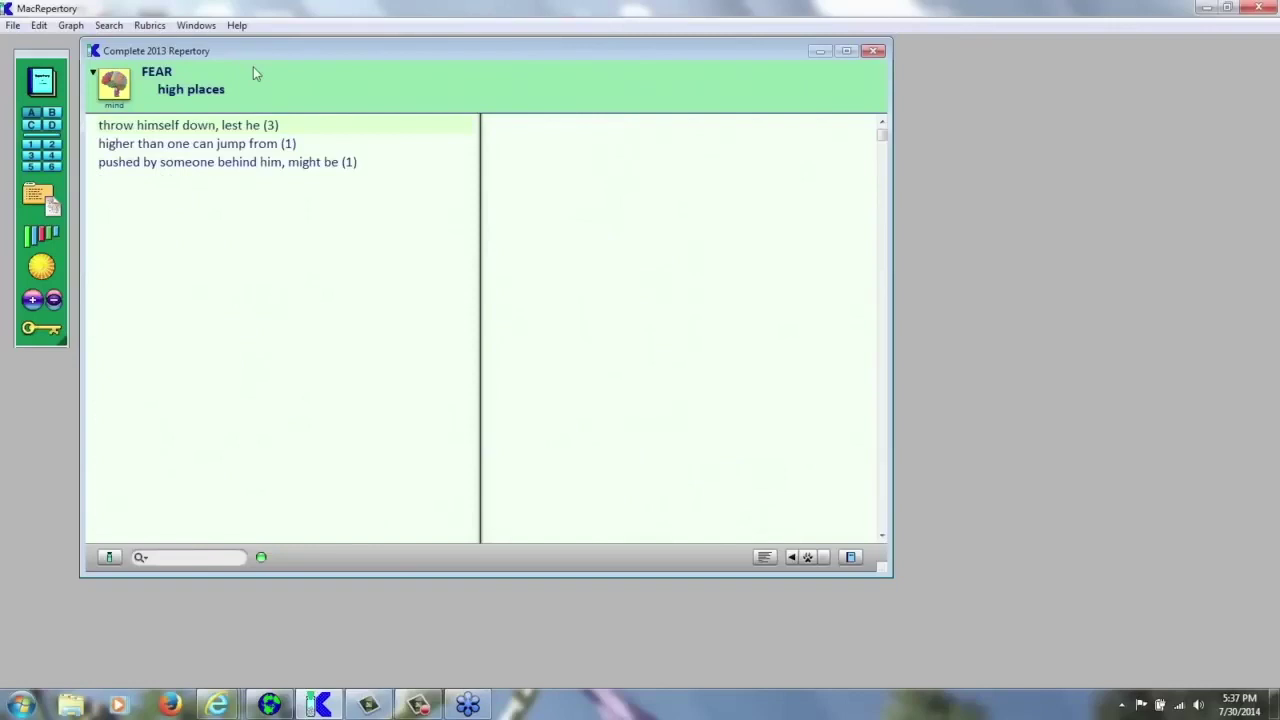
key(Left)
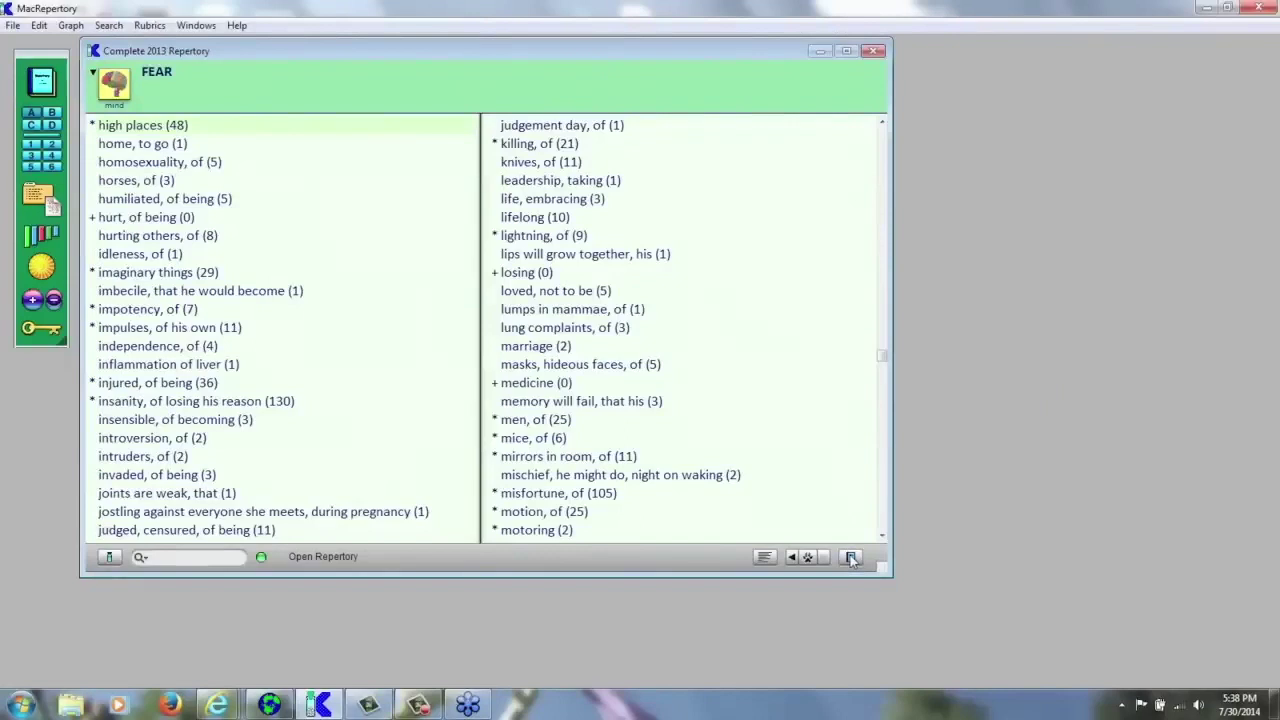
click(851, 558)
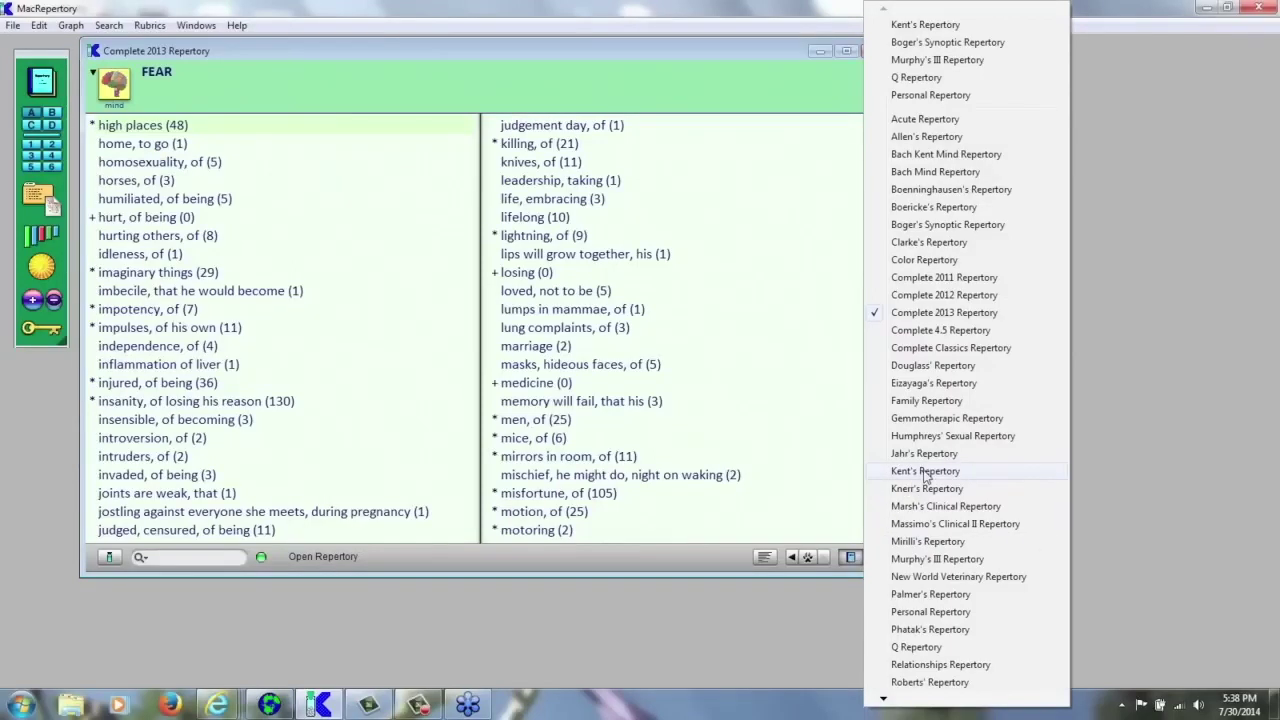
click(927, 474)
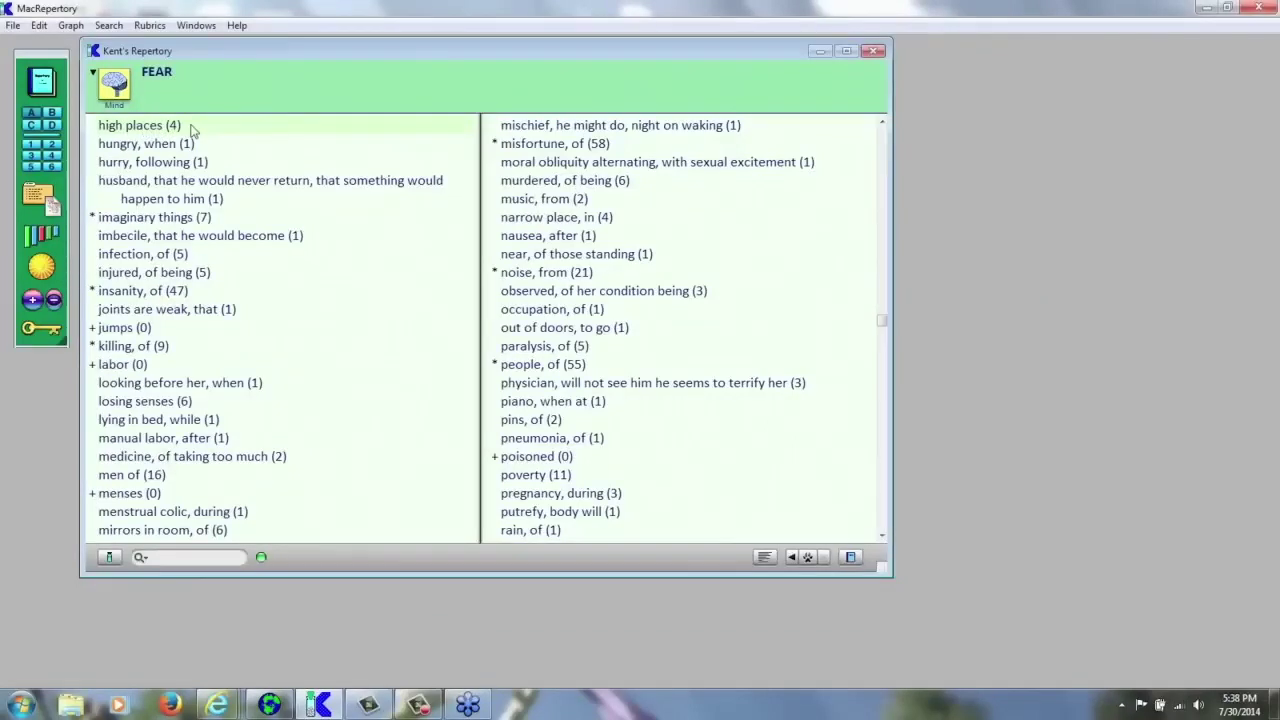
click(851, 558)
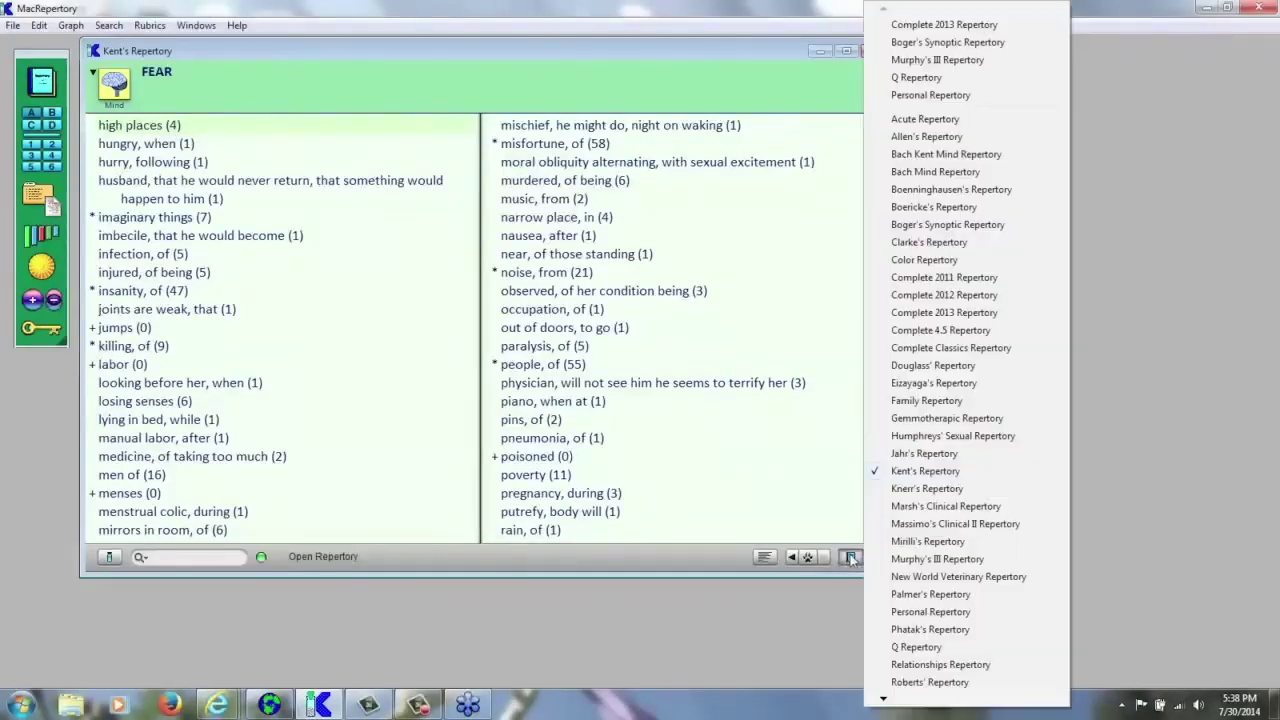
click(921, 313)
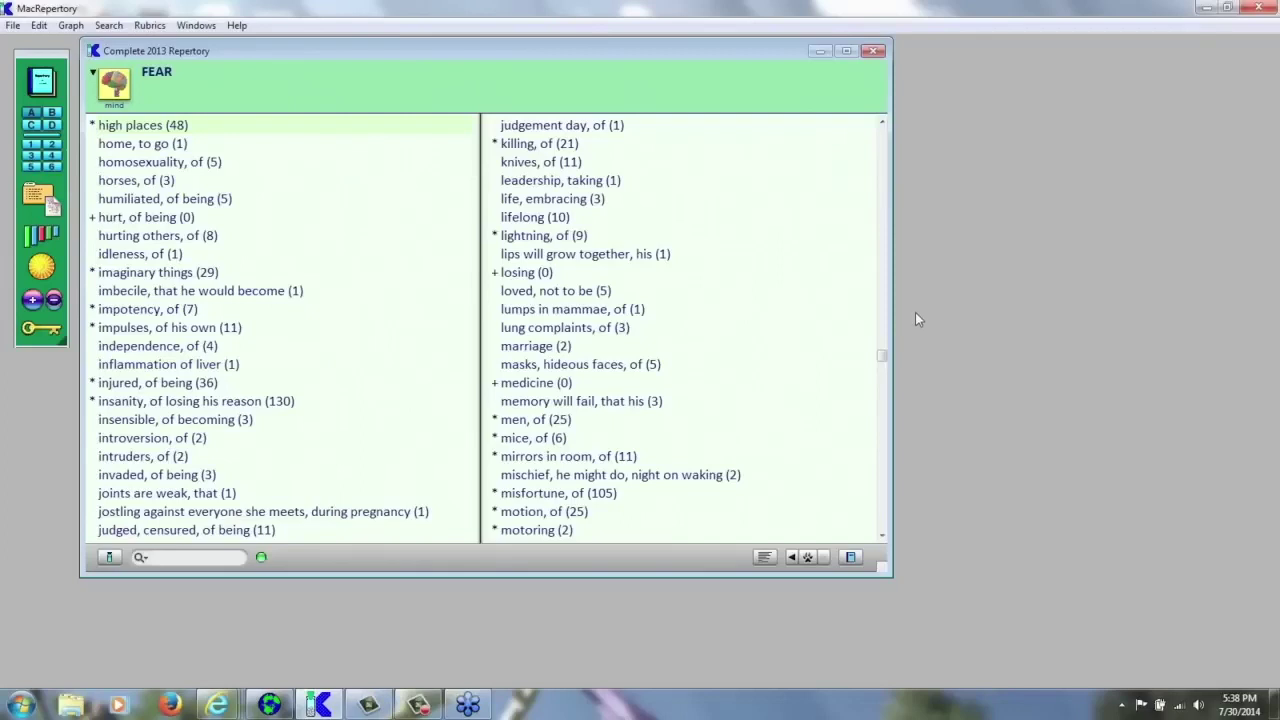
- Switch the repertory to the ears, then the face section, and show the chapter overview grid
click(96, 78)
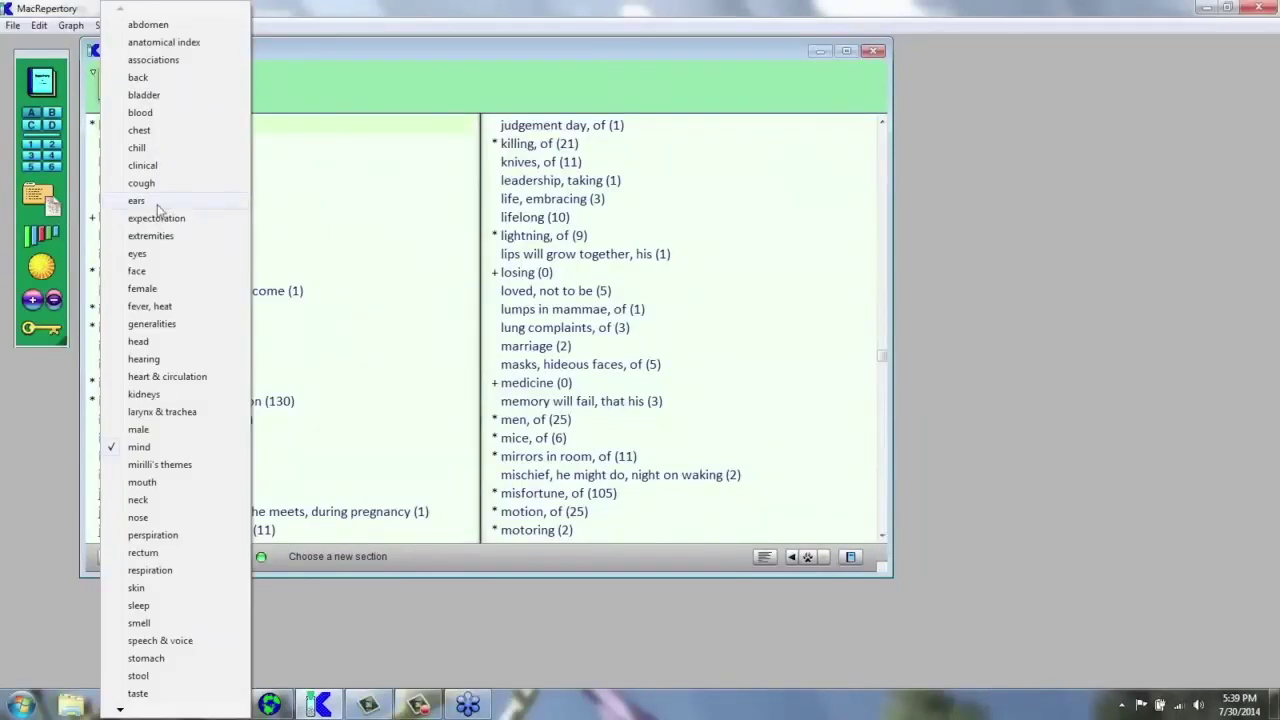
click(165, 203)
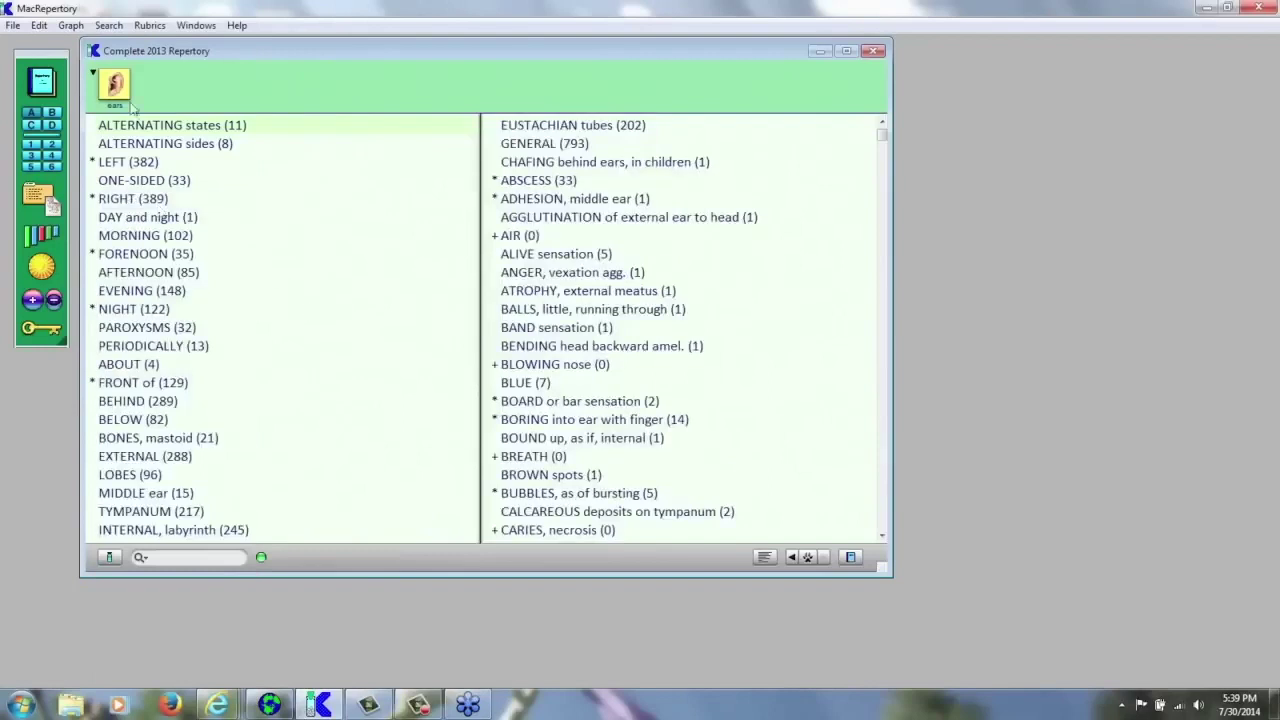
click(96, 80)
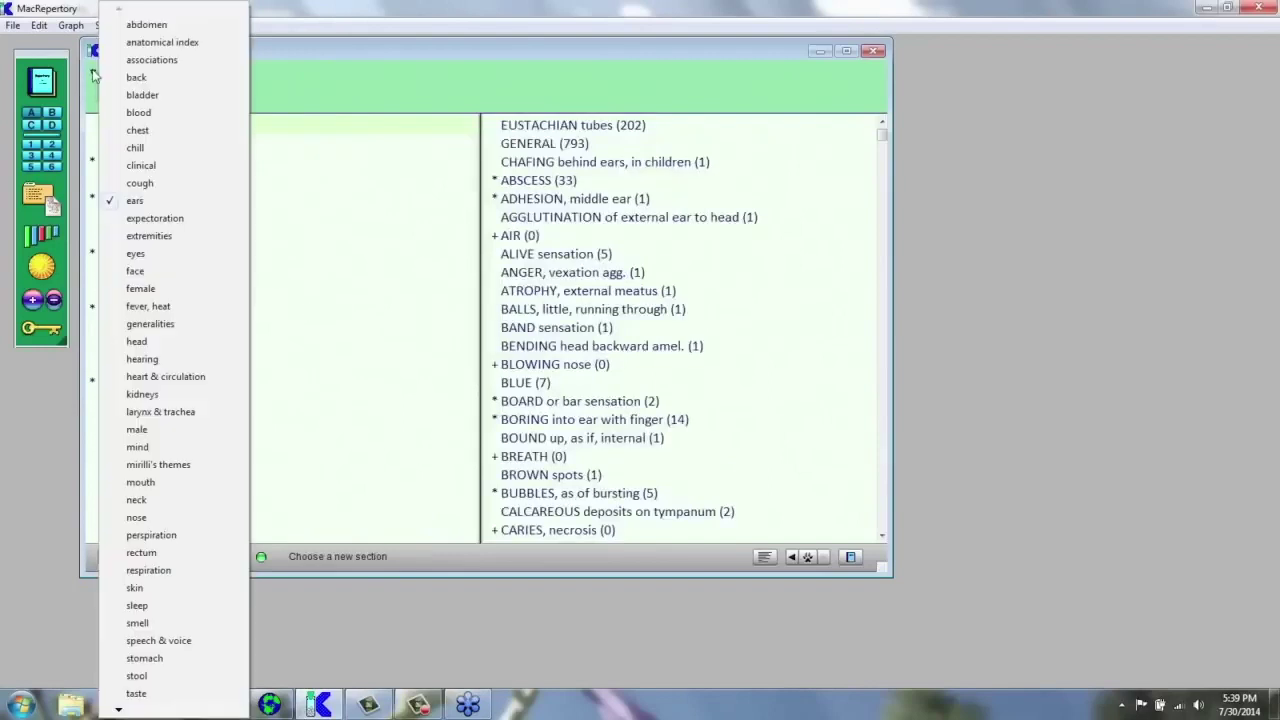
click(145, 271)
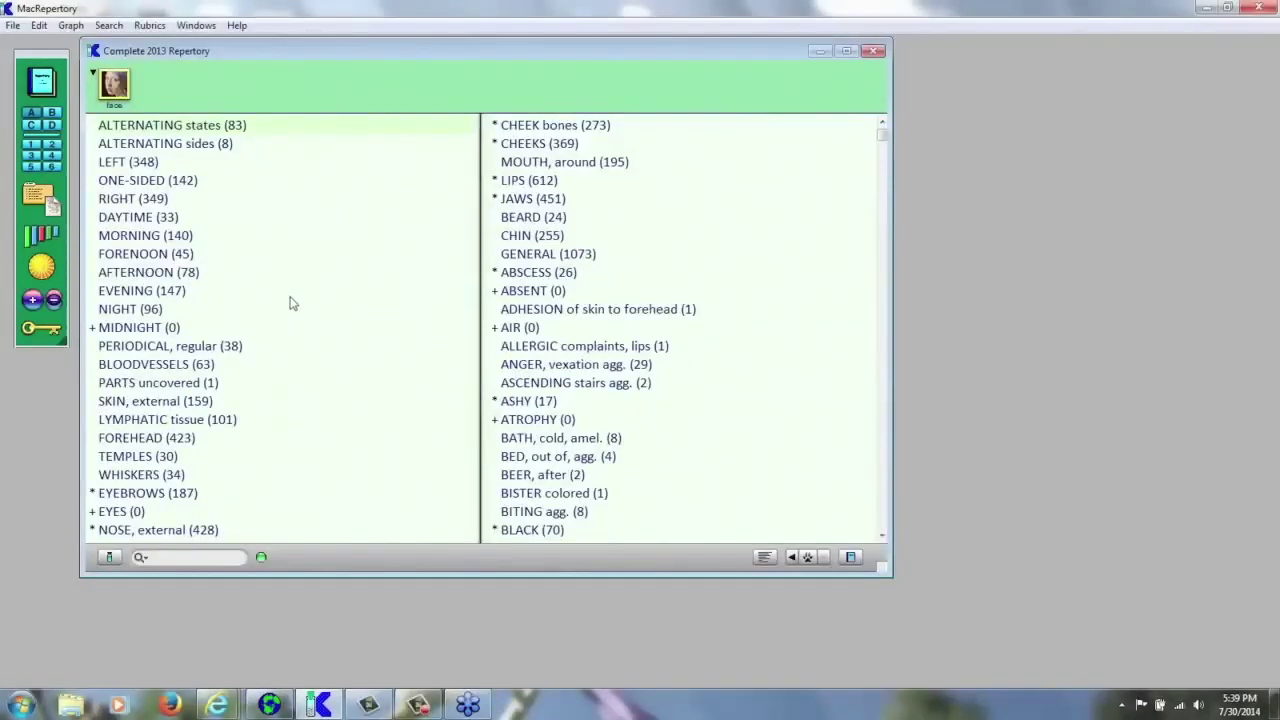
key(Escape)
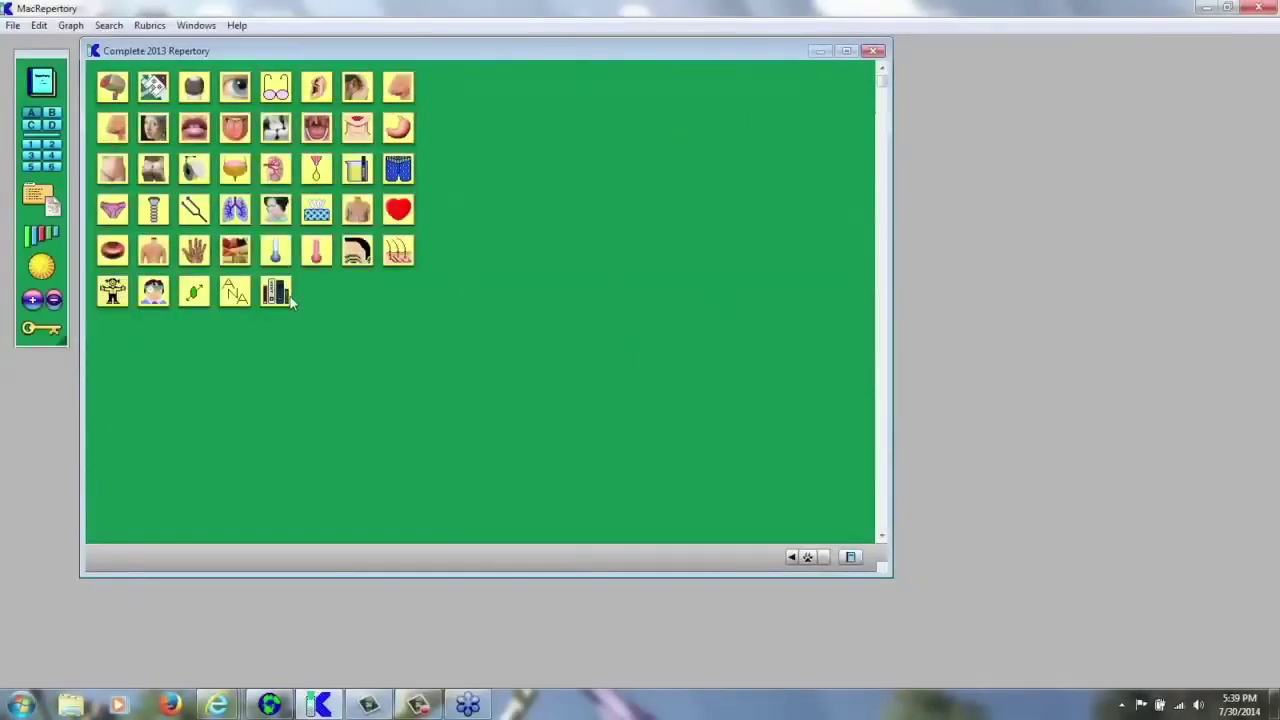
- Open the Mind chapter from the section grid by typing 'mi'
text(mi)
key(Return)
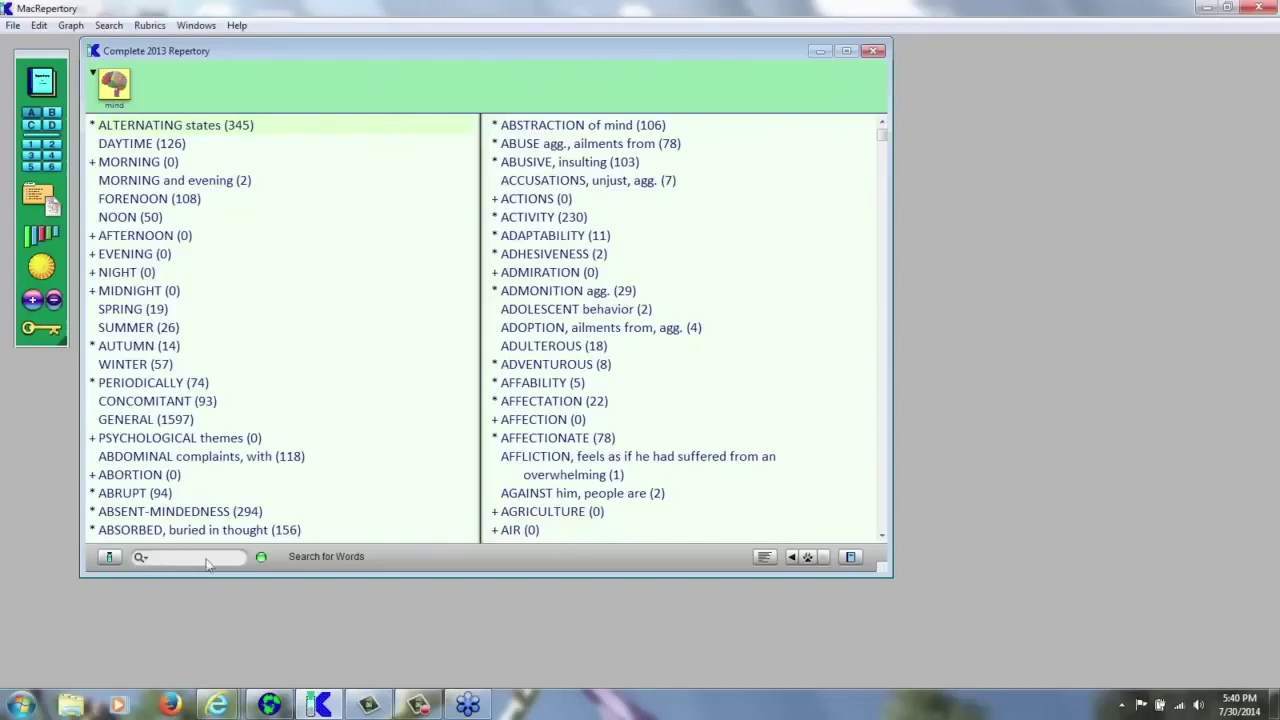
click(141, 558)
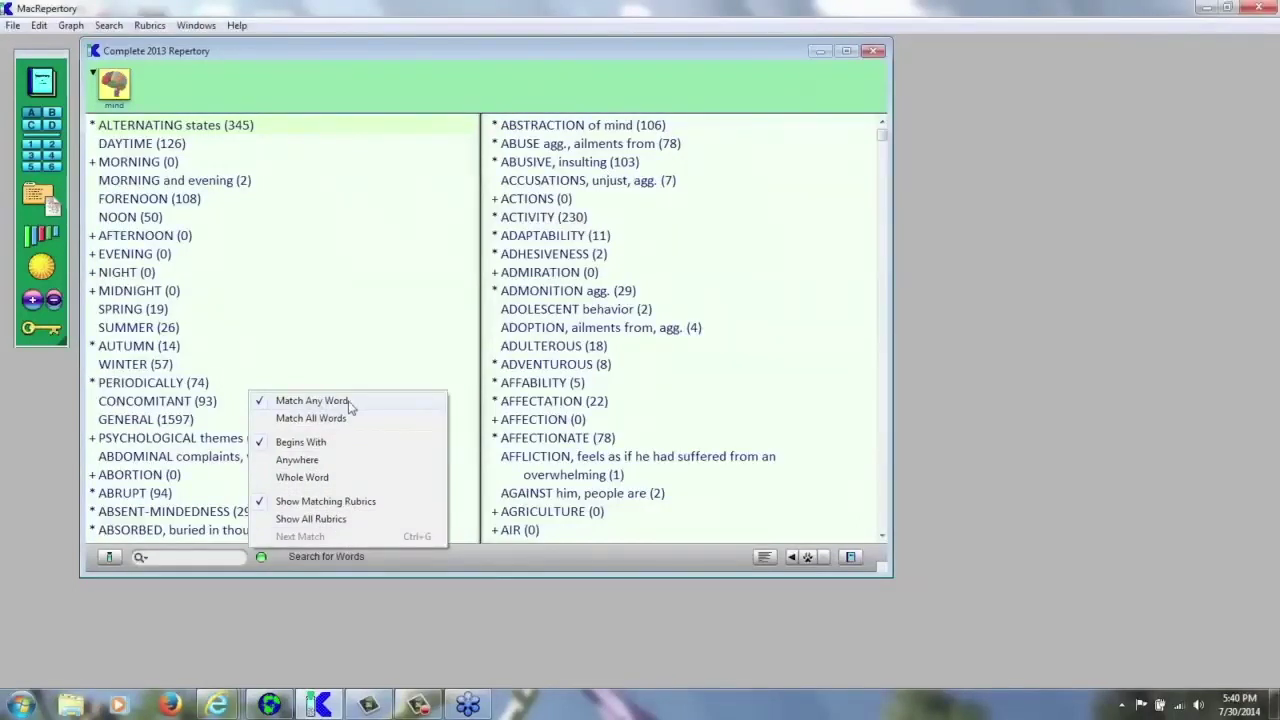
click(399, 366)
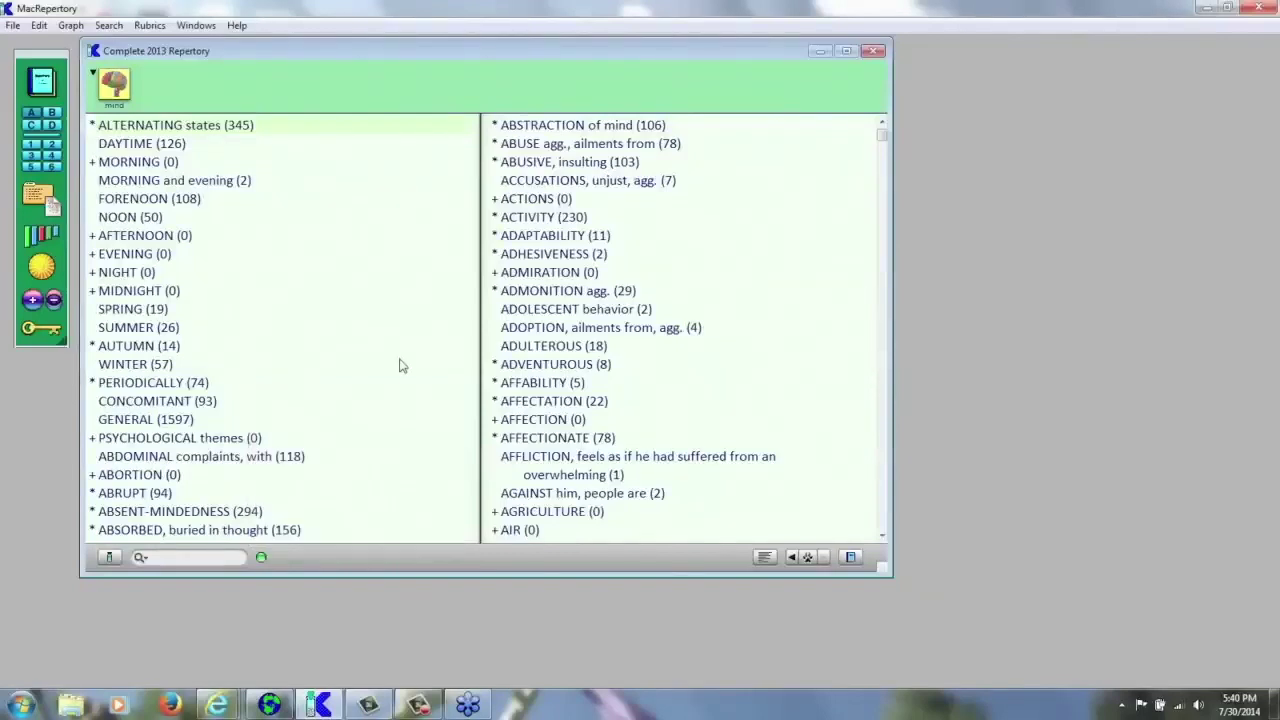
click(215, 556)
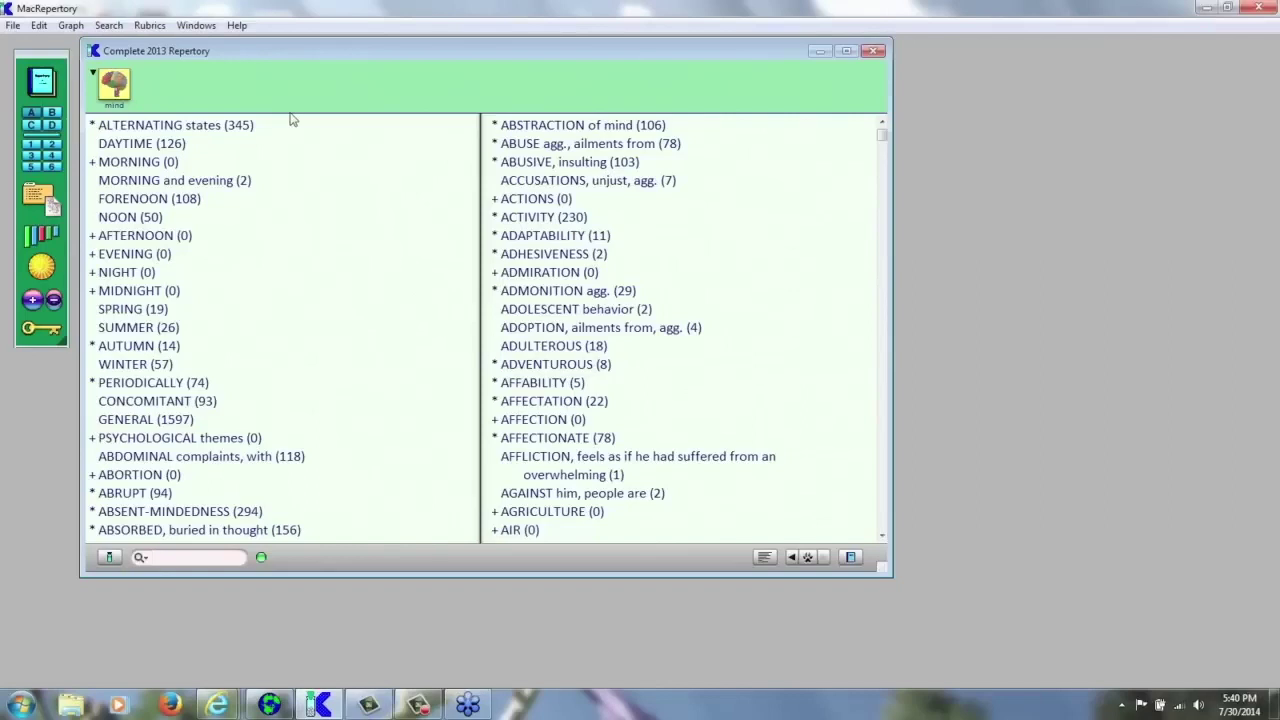
text(embaas)
- Correct the search text to 'embarrass' and run the word search over Mind rubrics
key(BackSpace)
text(rrass)
key(Return)
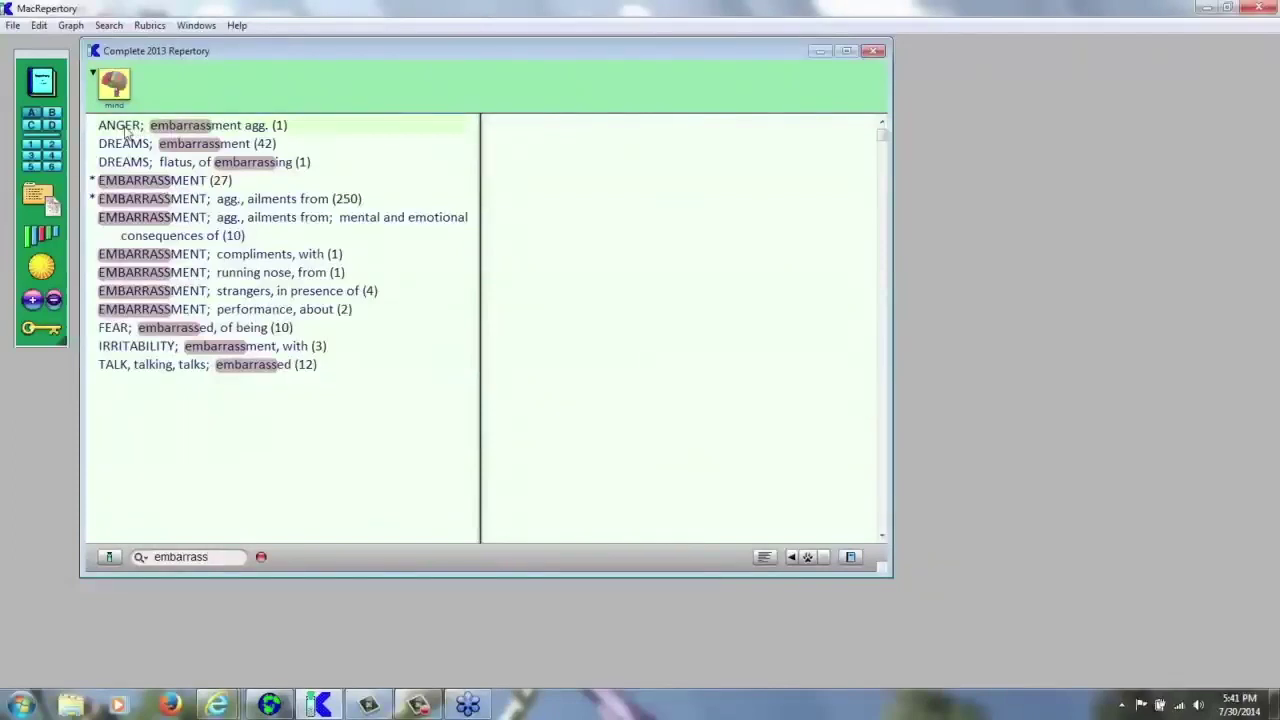
- Drag ANGER; embarrassment agg. onto the clipboard, then mark EMBARRASSMENT (27) and mental and emotional consequences
drag(127, 131, 31, 117)
click(205, 184)
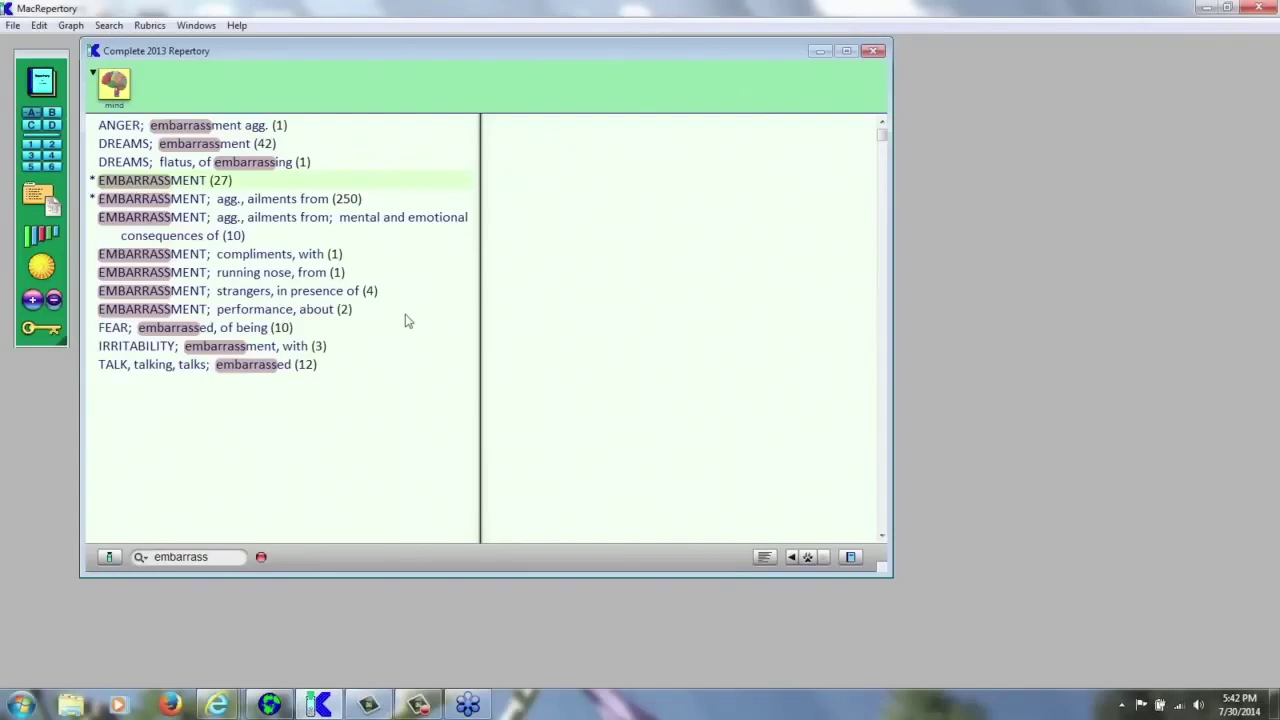
click(270, 220)
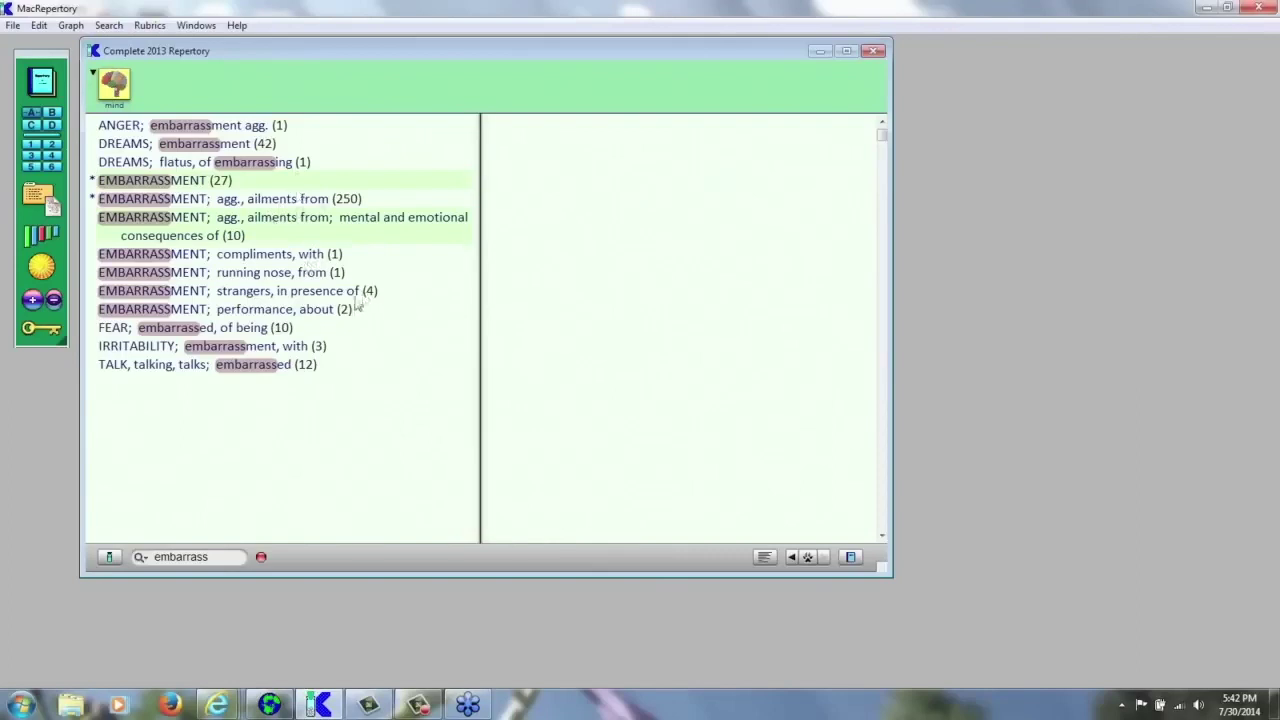
- Mark the strangers, FEAR embarrassed and TALK embarrassed rubrics, and add the marked rubrics to Clipboard A
click(258, 292)
click(215, 331)
click(252, 368)
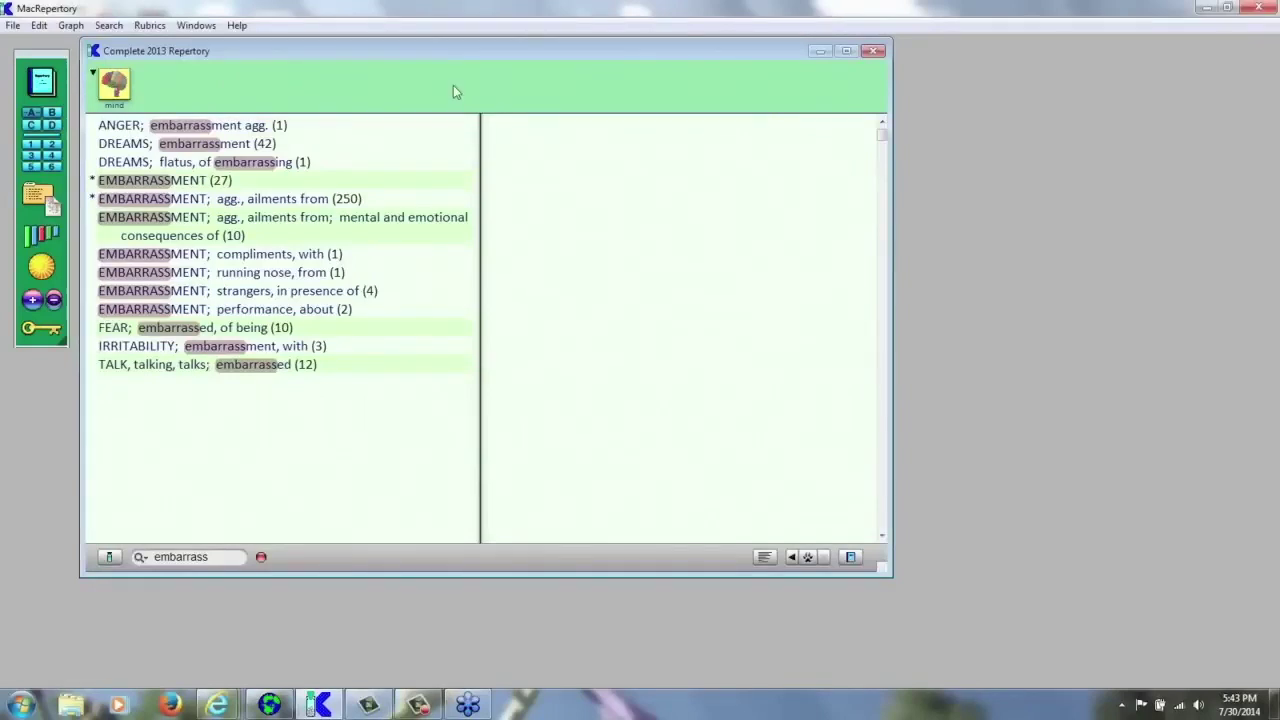
key(ctrl+1)
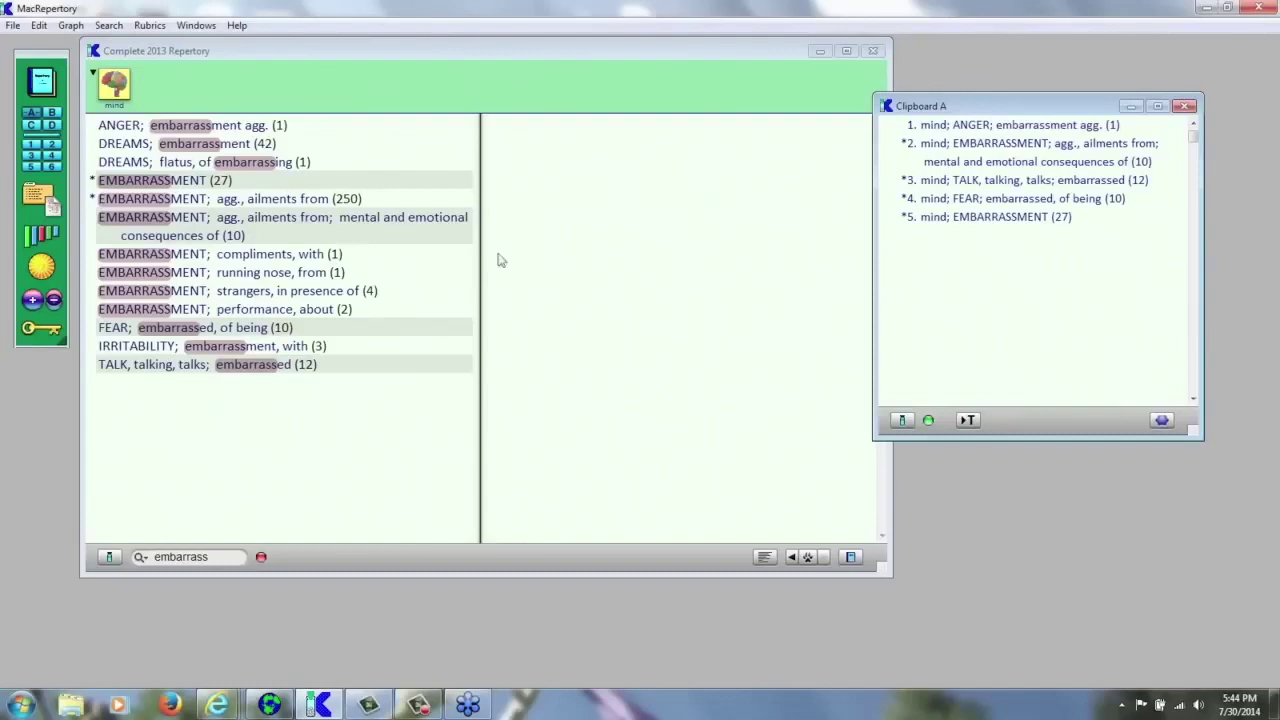
- Switch the clipboard view to the still-empty Clipboard B
click(52, 112)
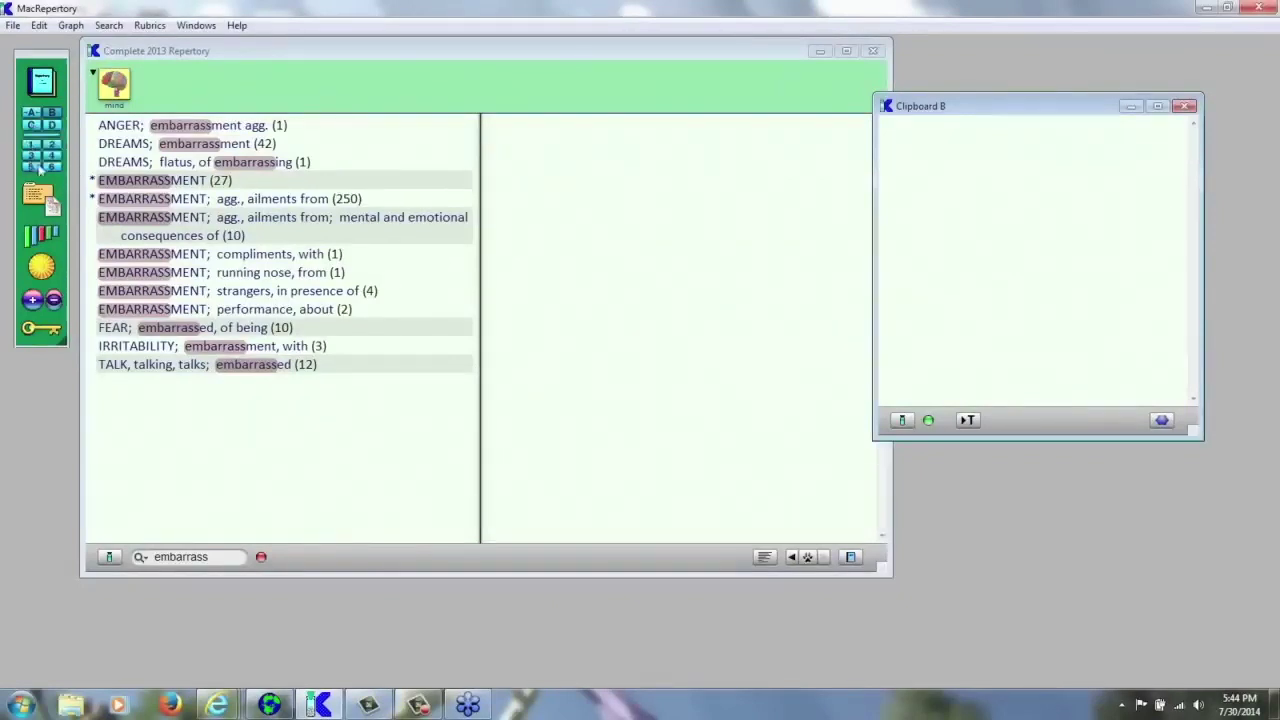
- Switch the clipboard view back to Clipboard A with its five embarrassment rubrics
click(33, 116)
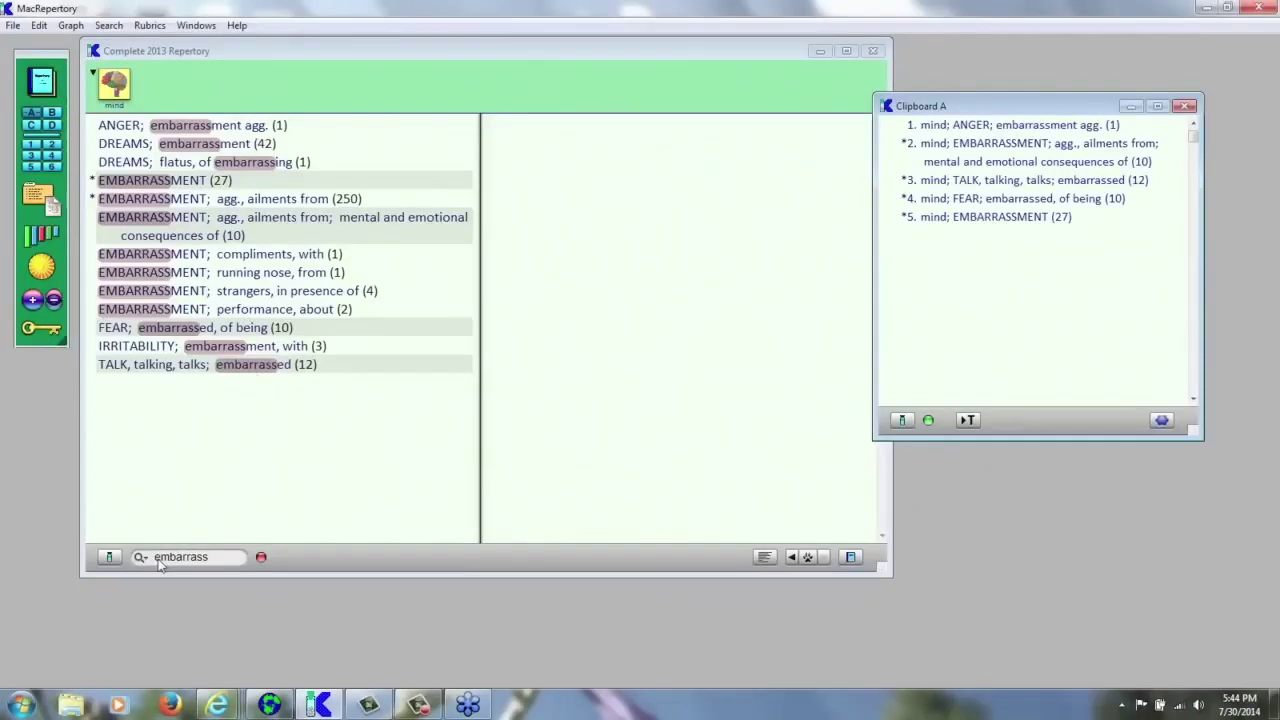
- Clear the 'embarrass' word search and climb two levels back to the EMBARRASSMENT rubric
click(262, 559)
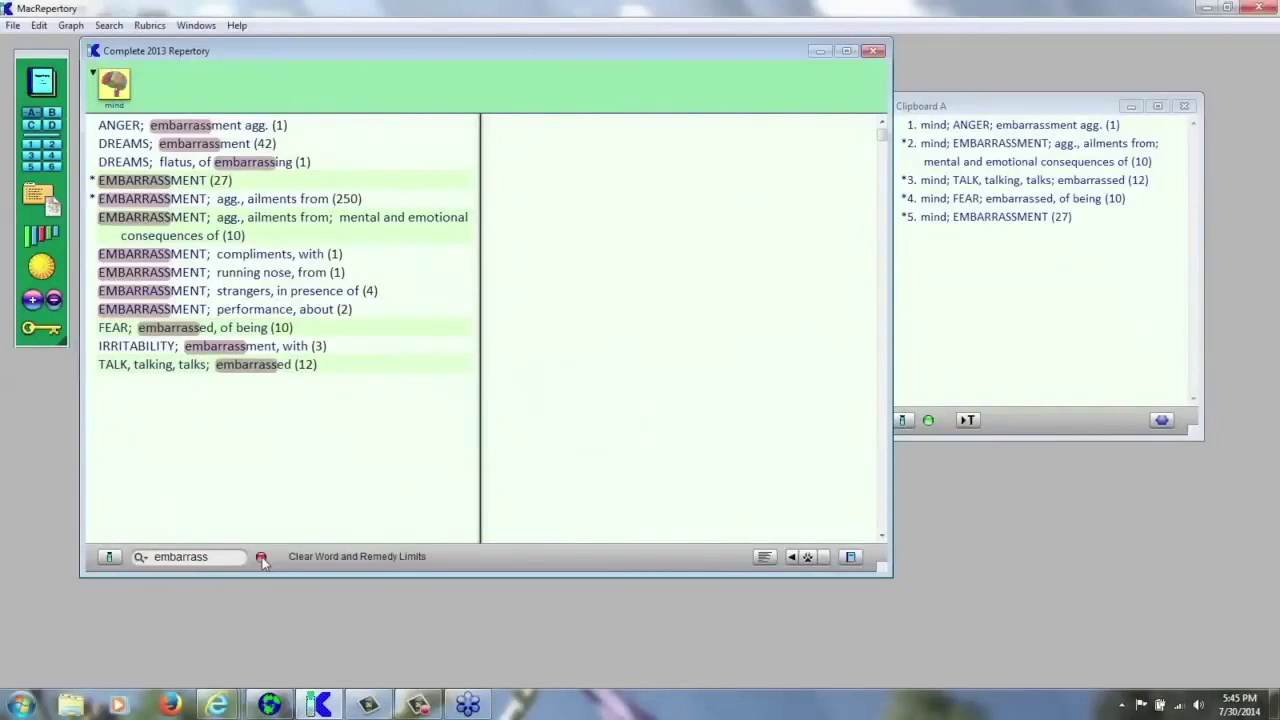
click(262, 559)
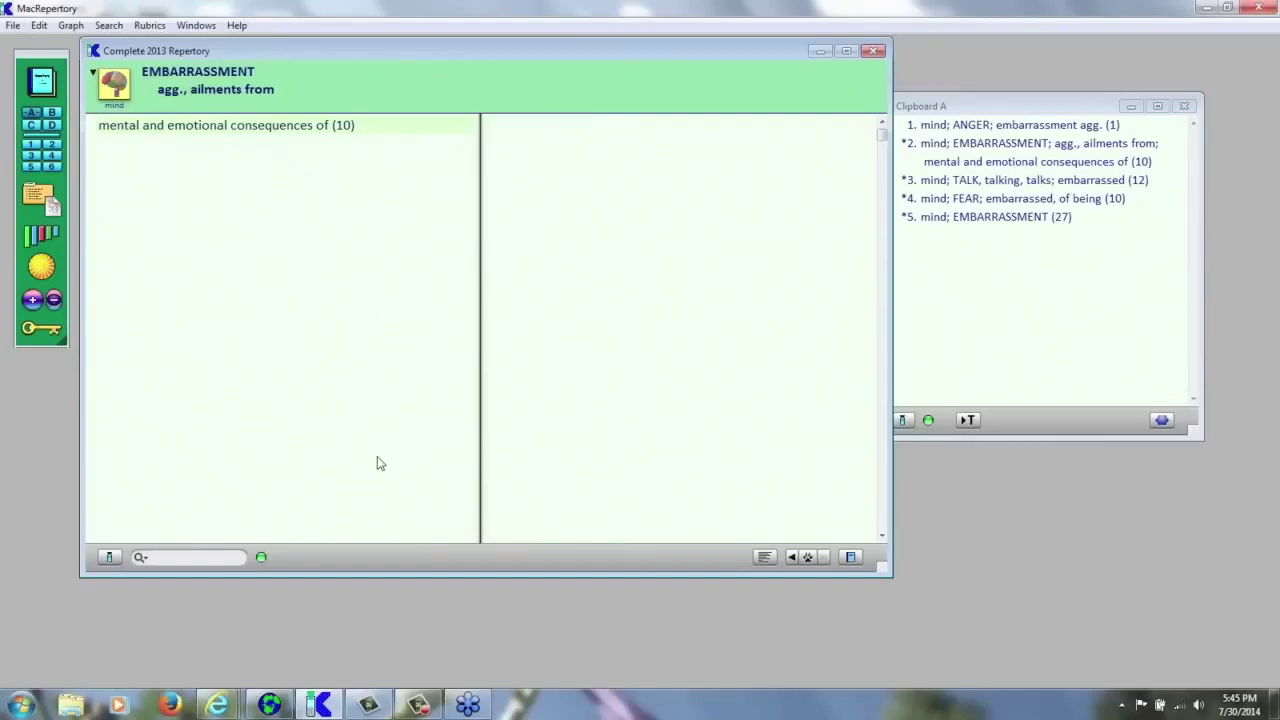
key(Left)
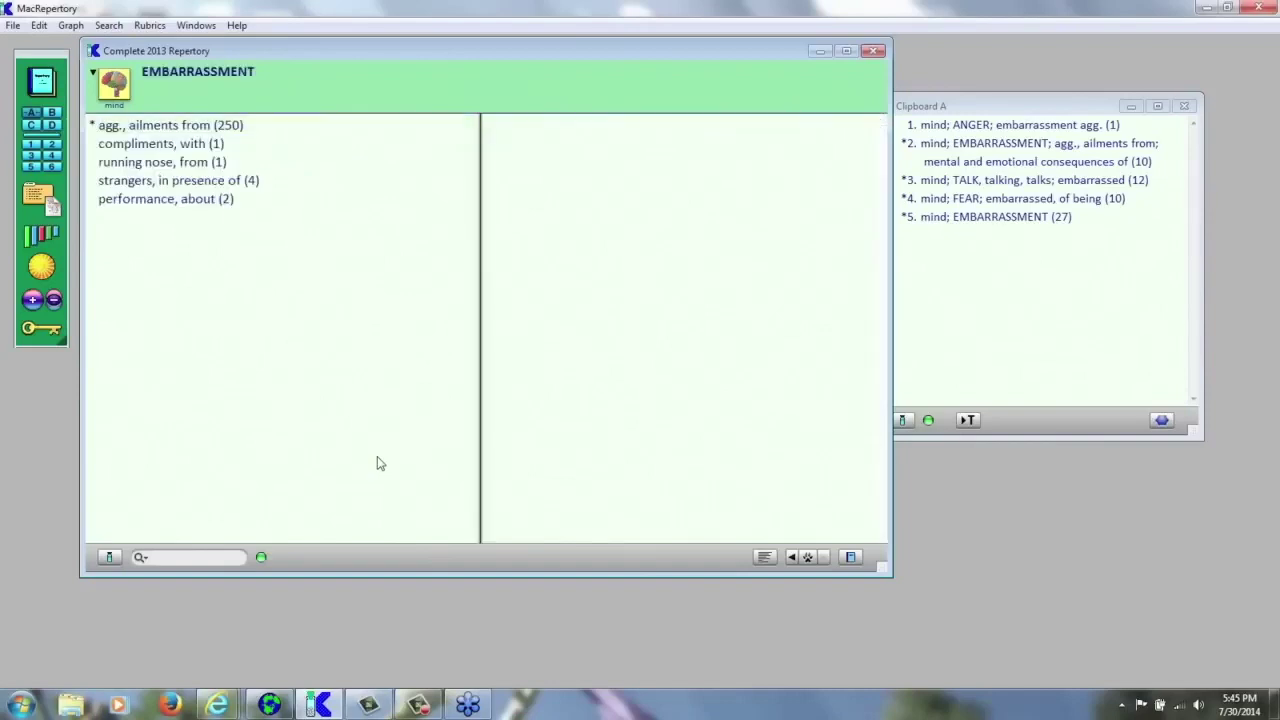
key(Left)
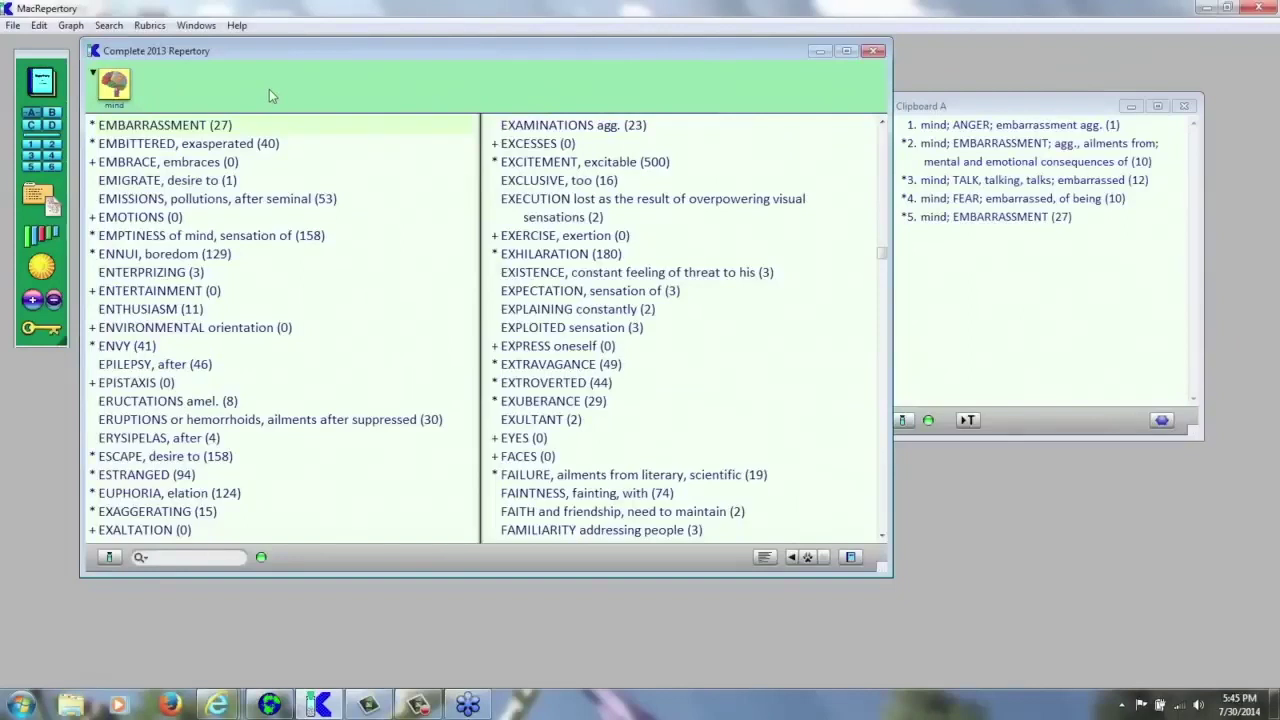
- Open FEAR and filter its subrubrics by 'embarrass', leaving 'embarrassed, of being (10)'
text(fear)
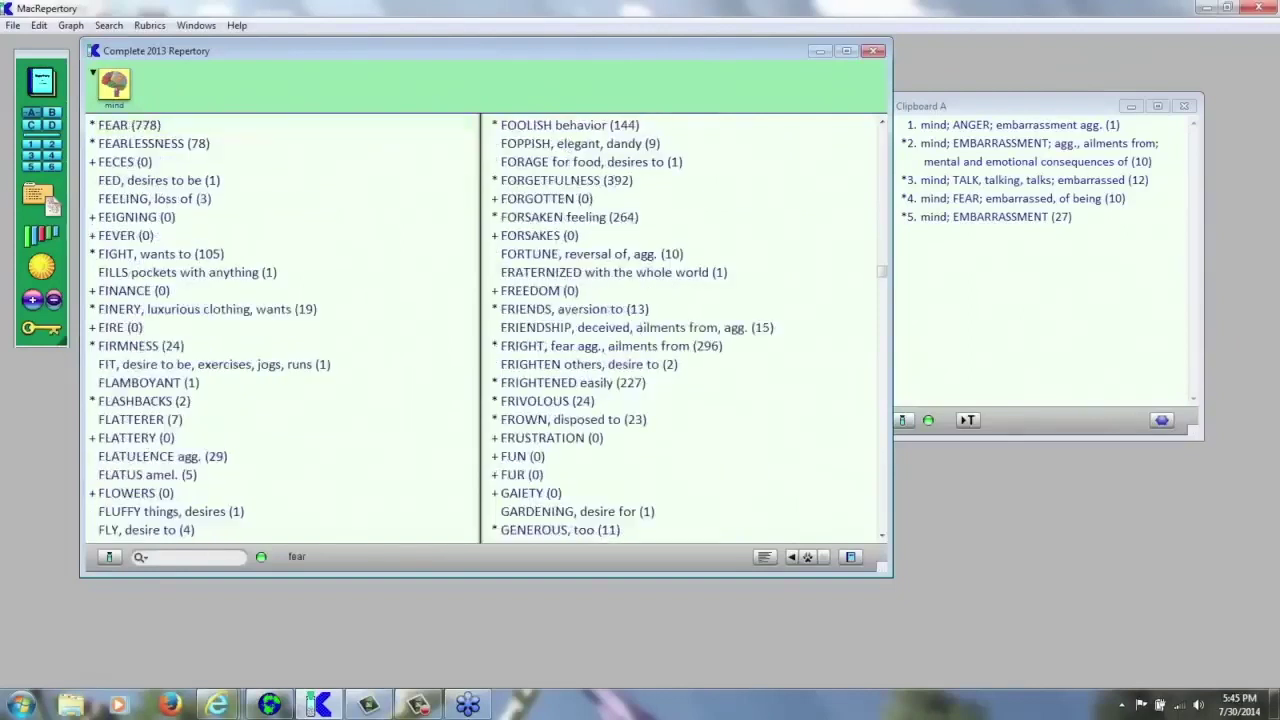
key(Return)
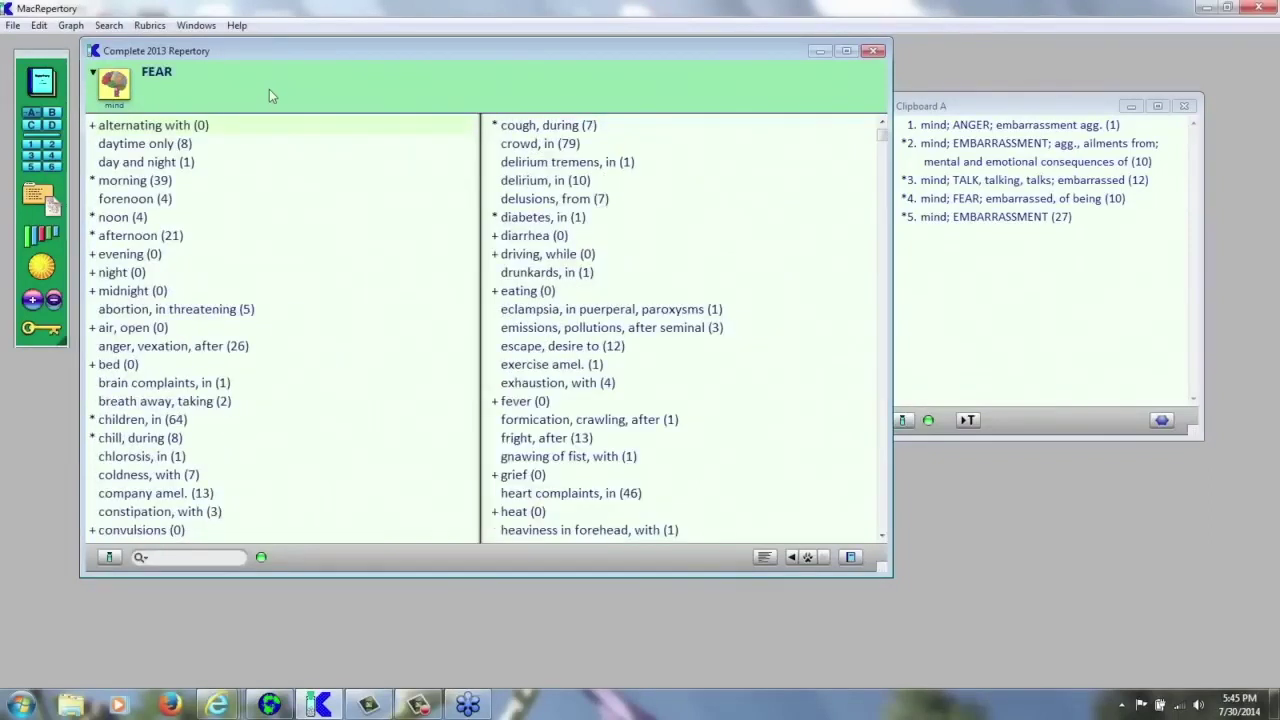
click(197, 556)
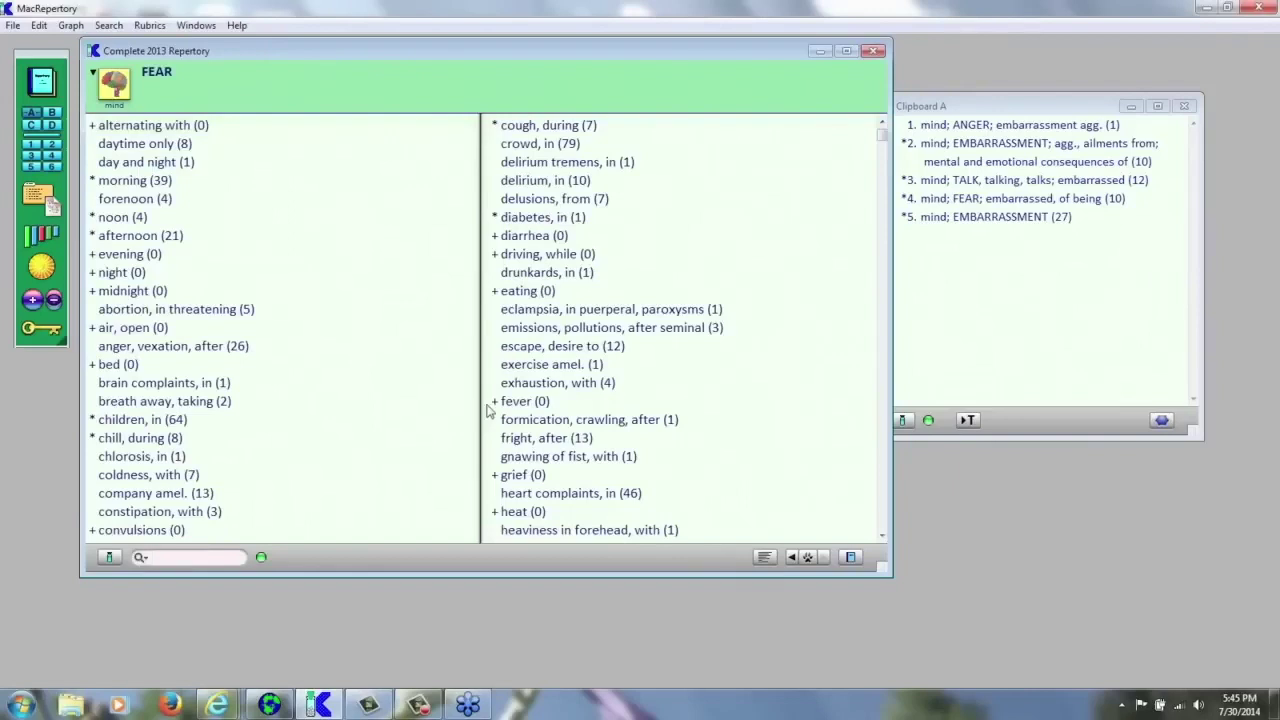
text(embarrass)
key(Return)
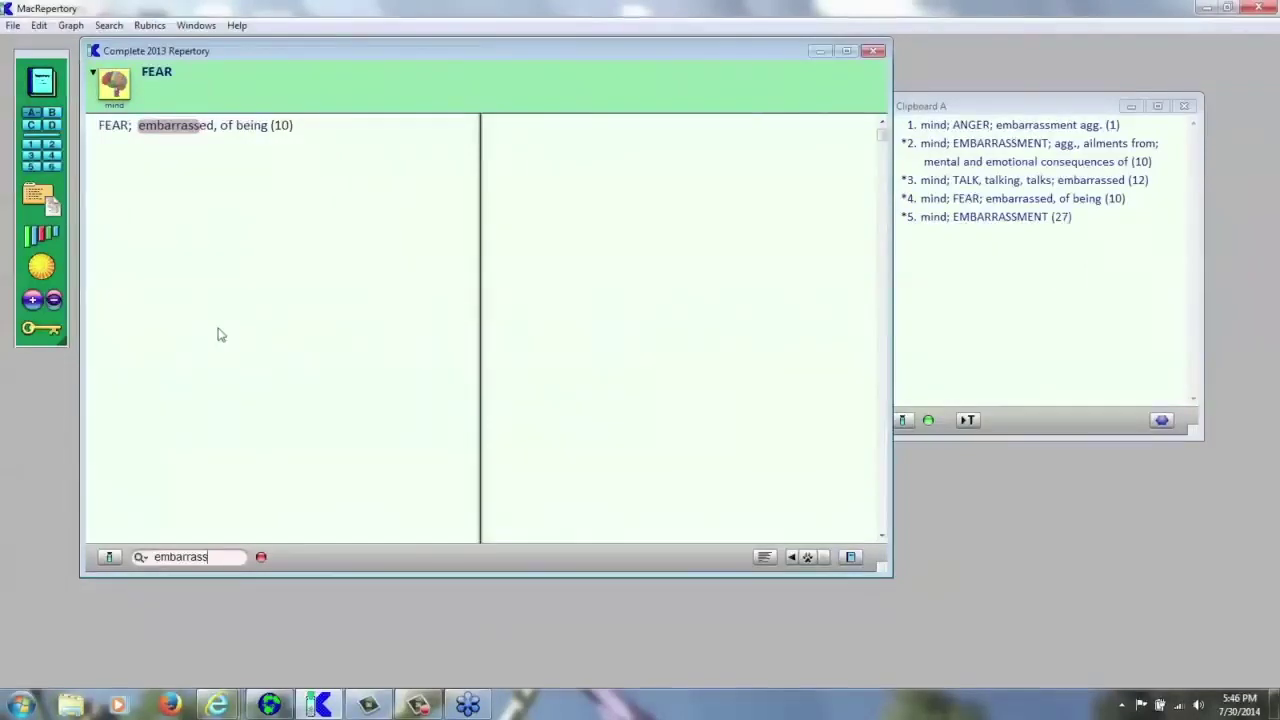
- Clear the 'embarrass' word filter and return to the Mind rubric list at FEAR (778)
click(261, 558)
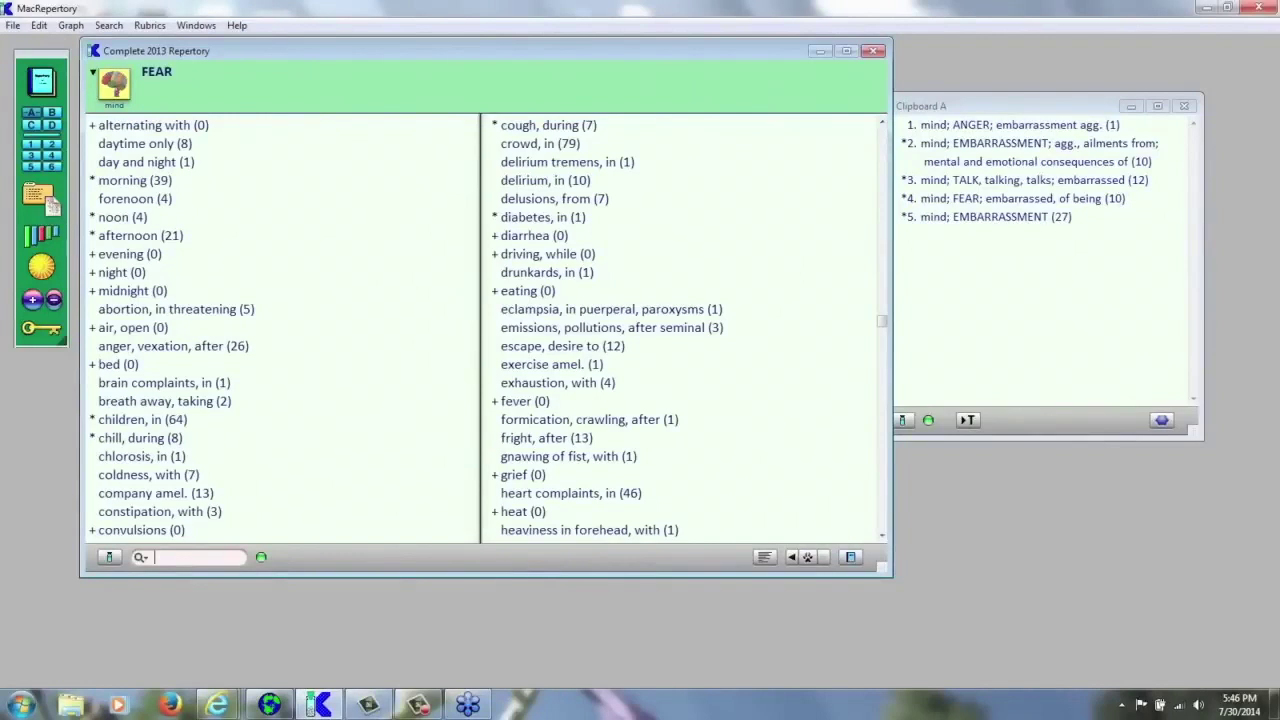
click(316, 90)
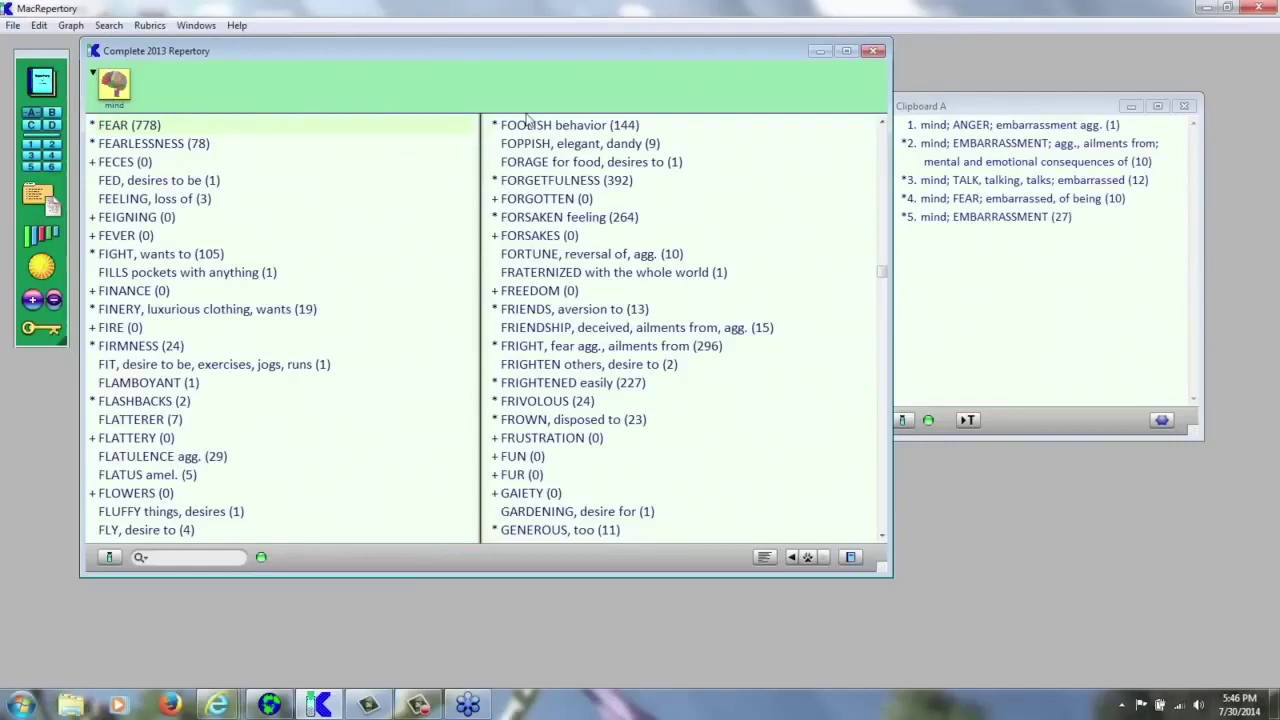
- Replace Clipboard A with the empty Clipboard B beside the Mind rubric list
click(1036, 110)
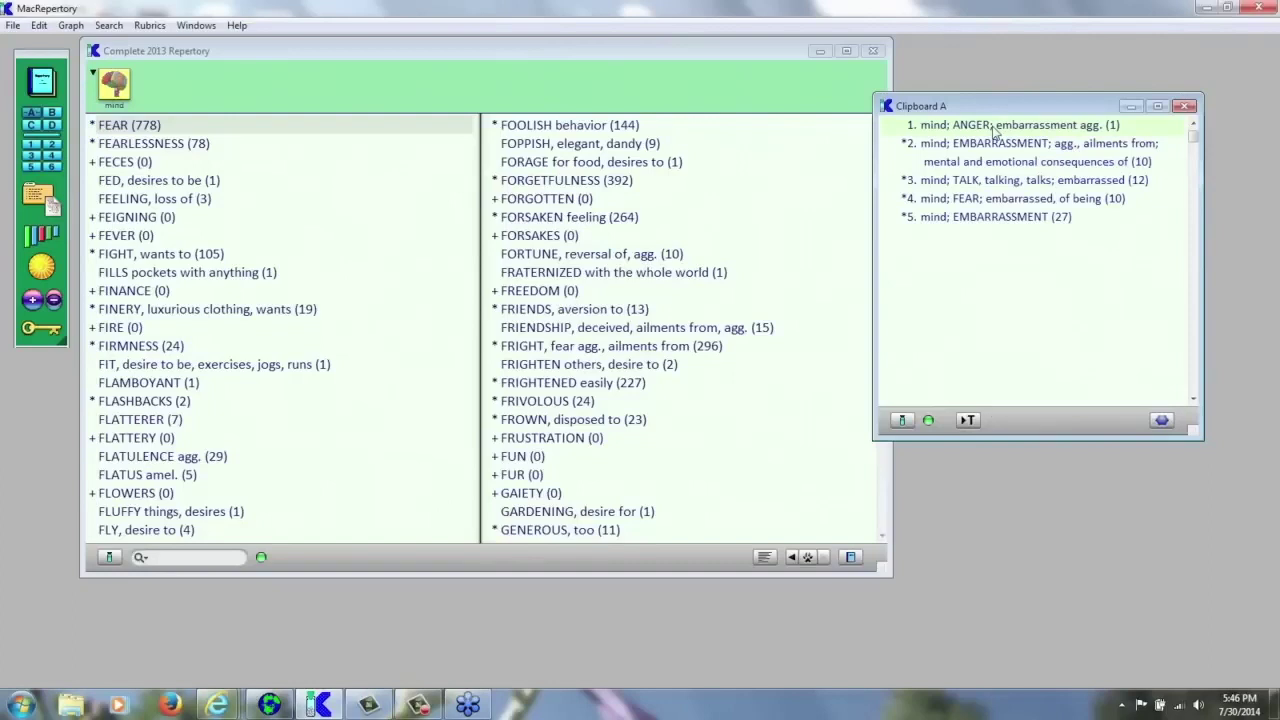
click(765, 77)
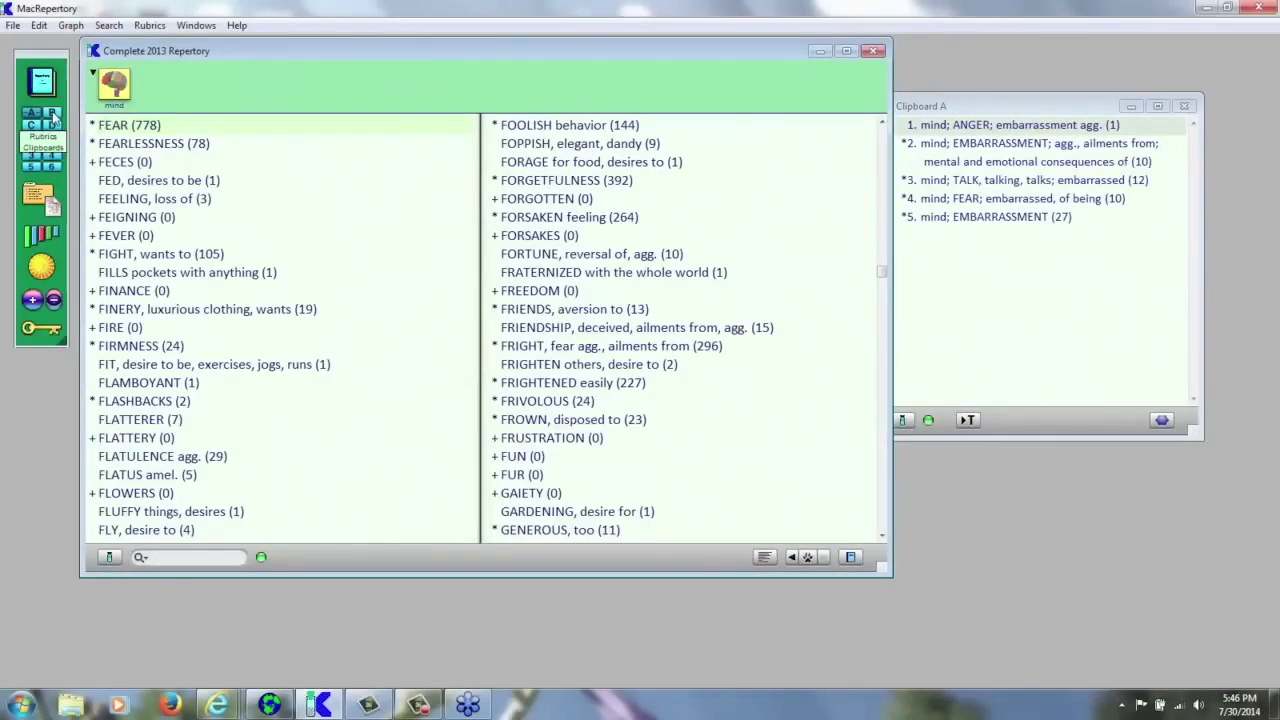
click(54, 117)
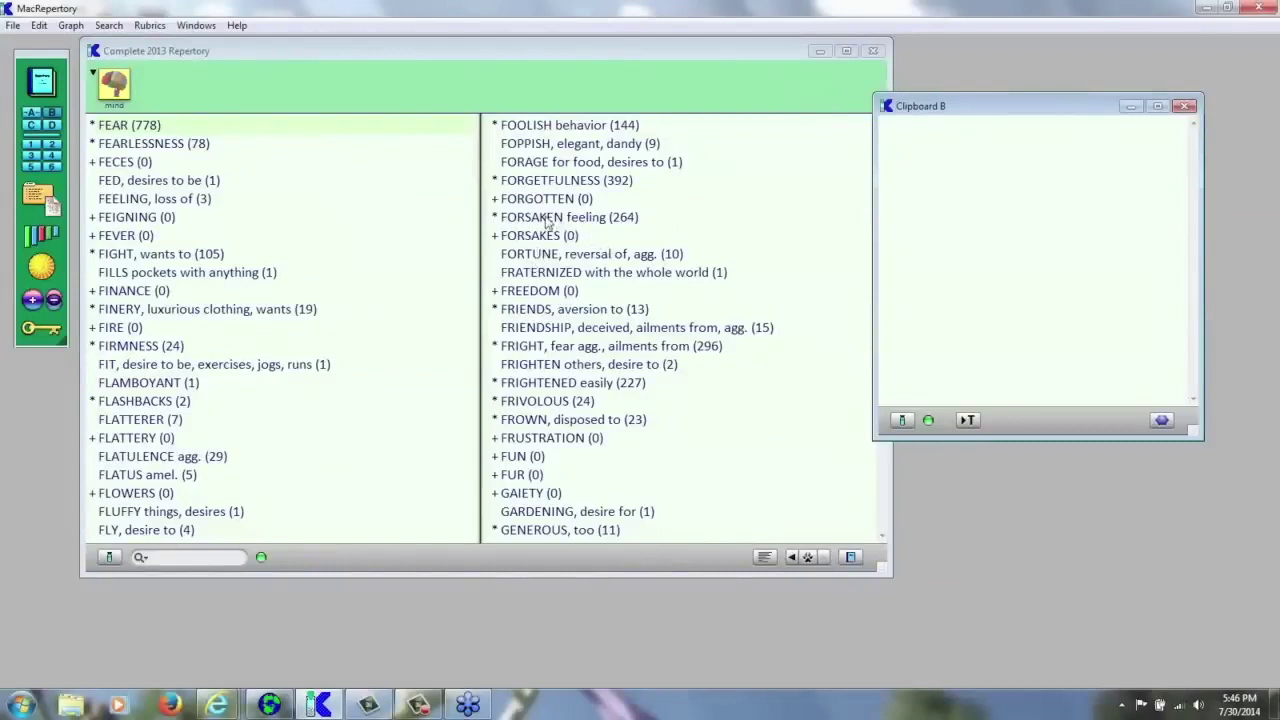
click(548, 222)
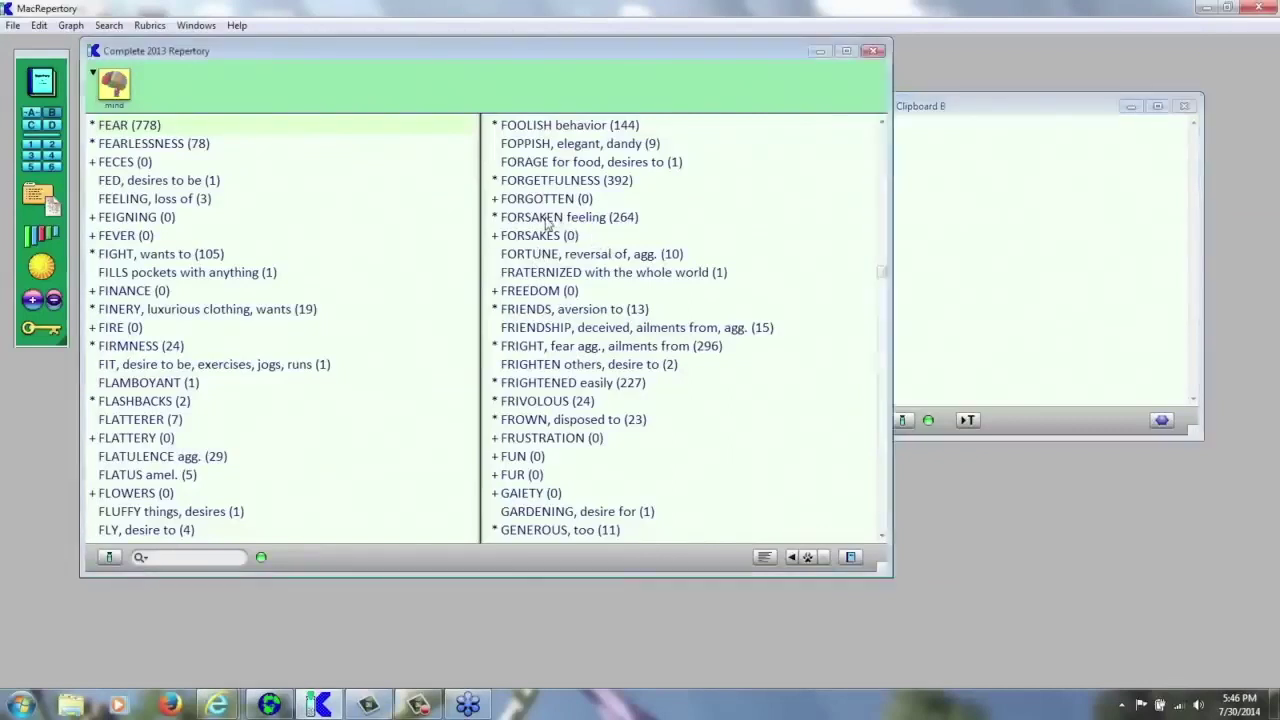
click(548, 222)
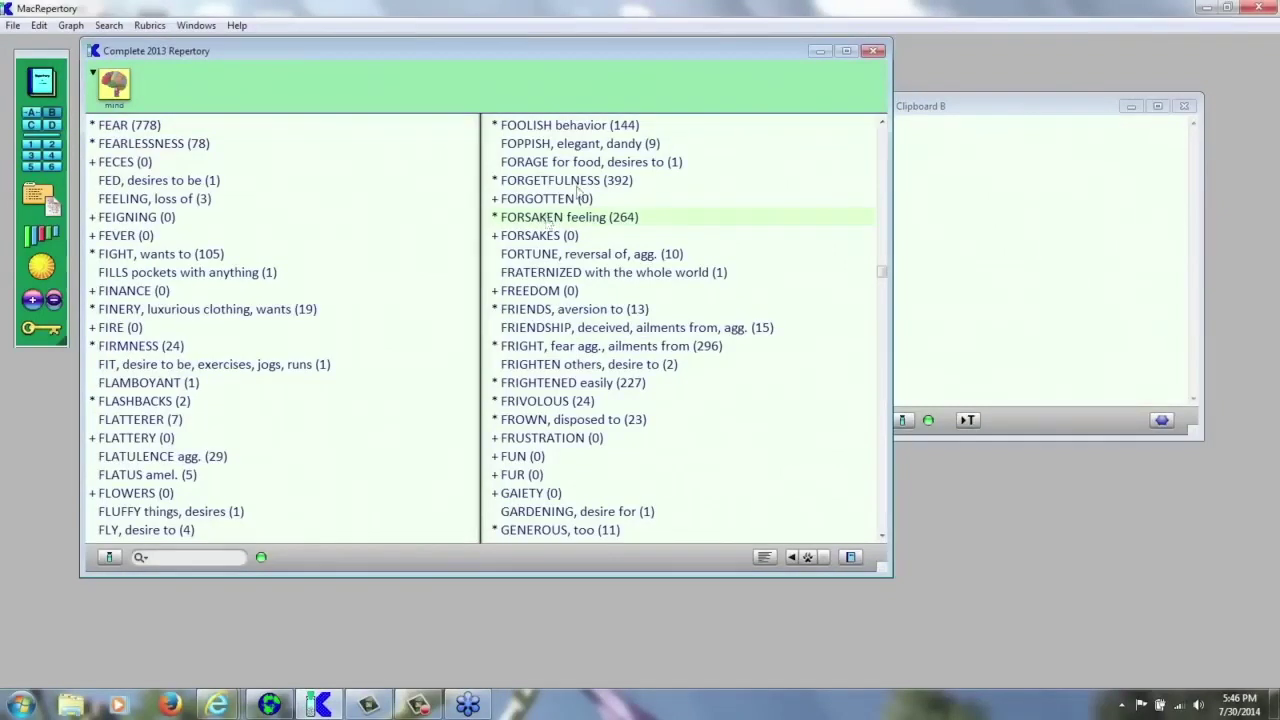
- Add FOPPISH, FROWN and FINERY to Clipboard B, then switch to the empty Clipboard C
click(570, 150)
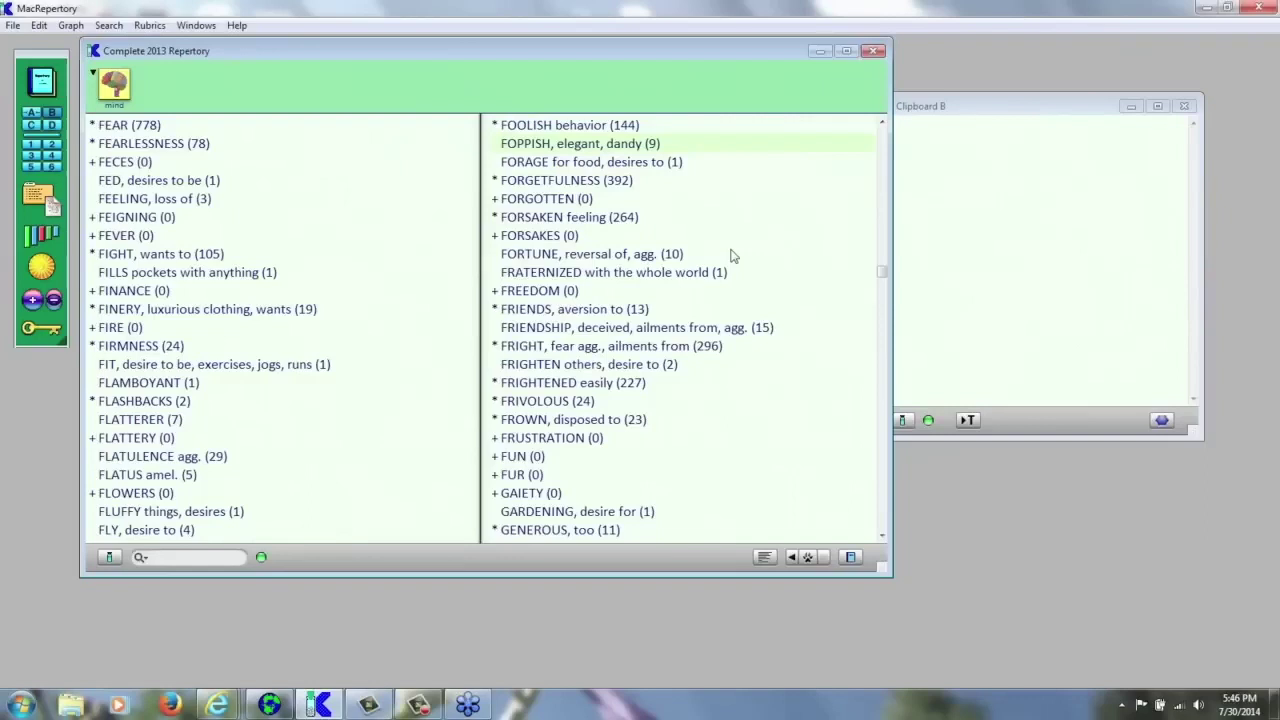
key(Return)
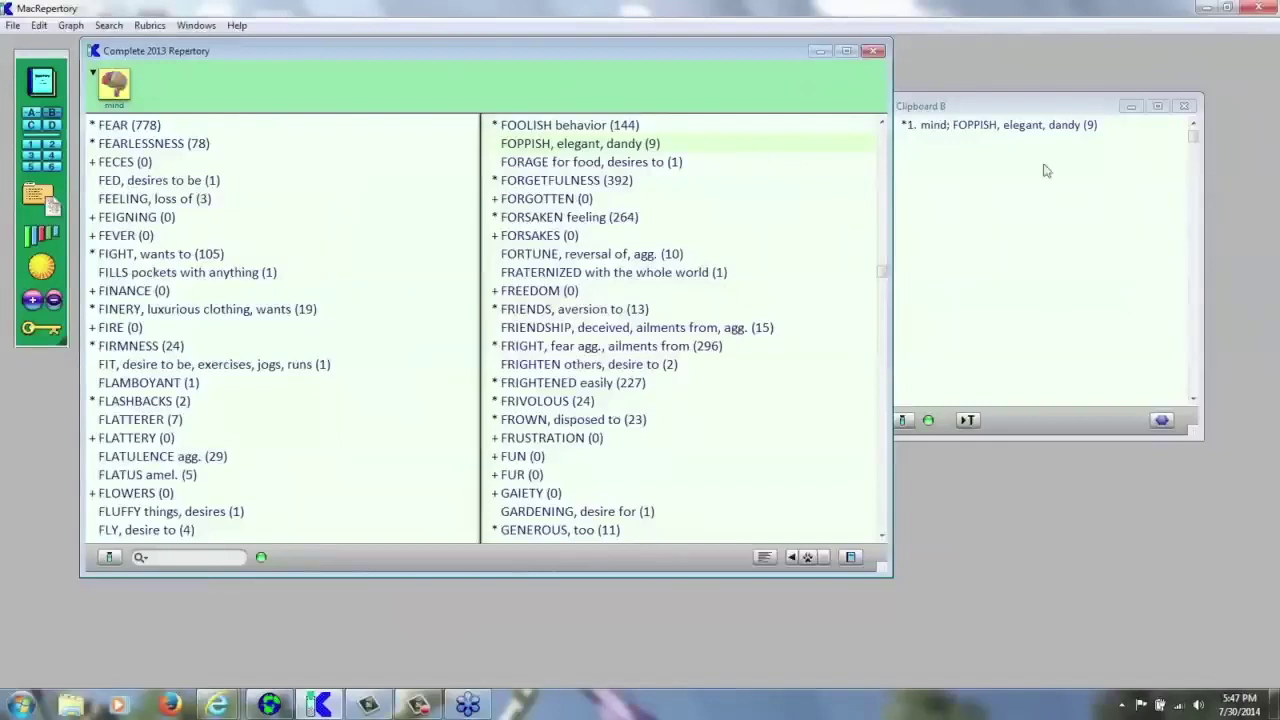
click(565, 420)
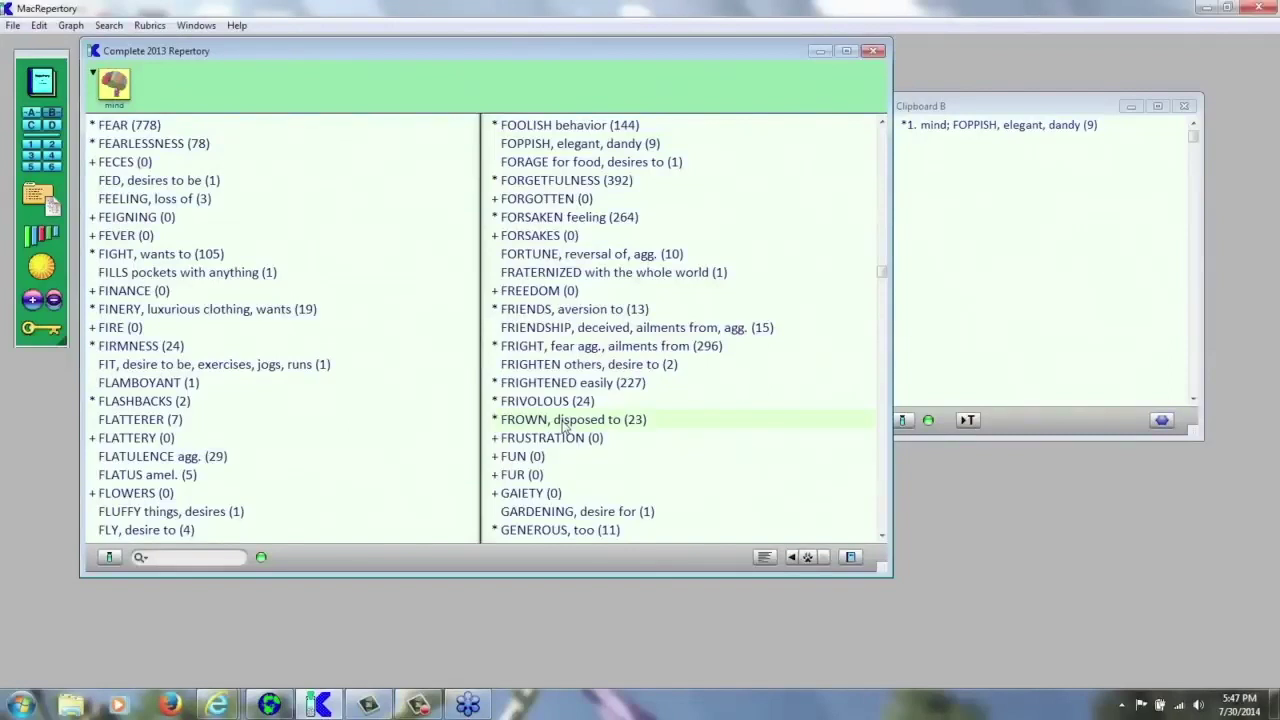
double_click(565, 425)
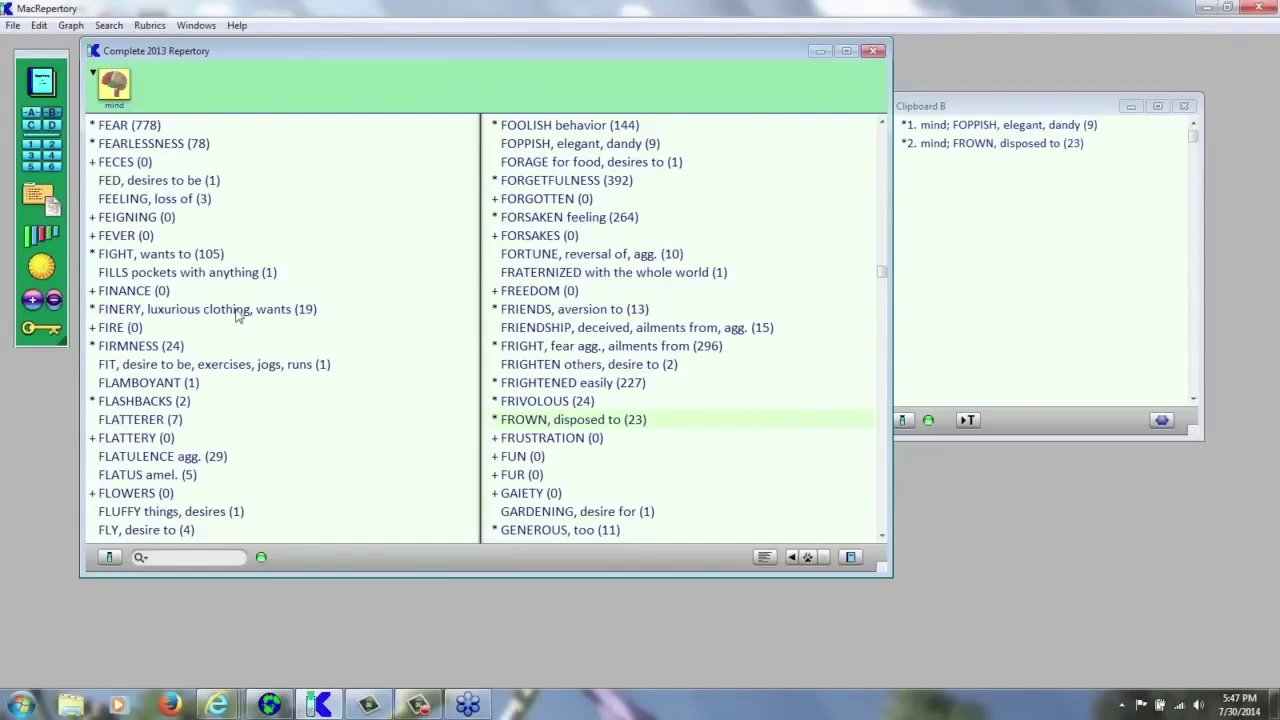
click(238, 311)
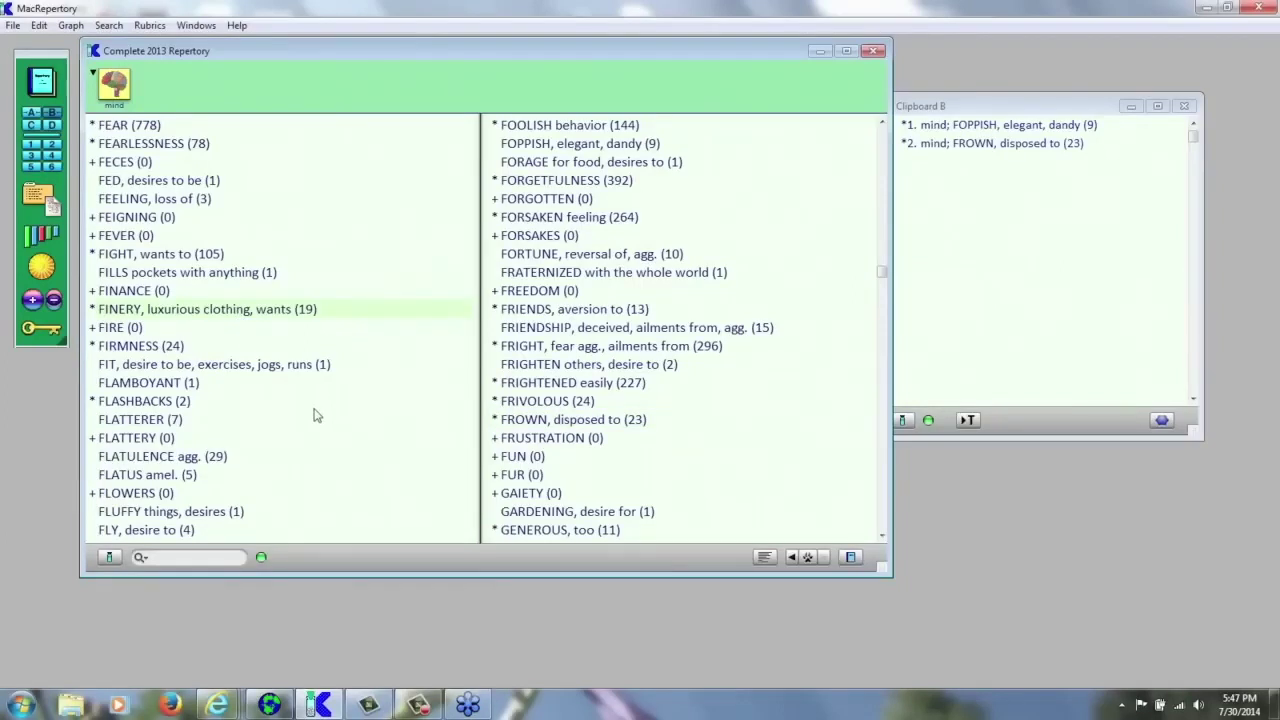
key(Return)
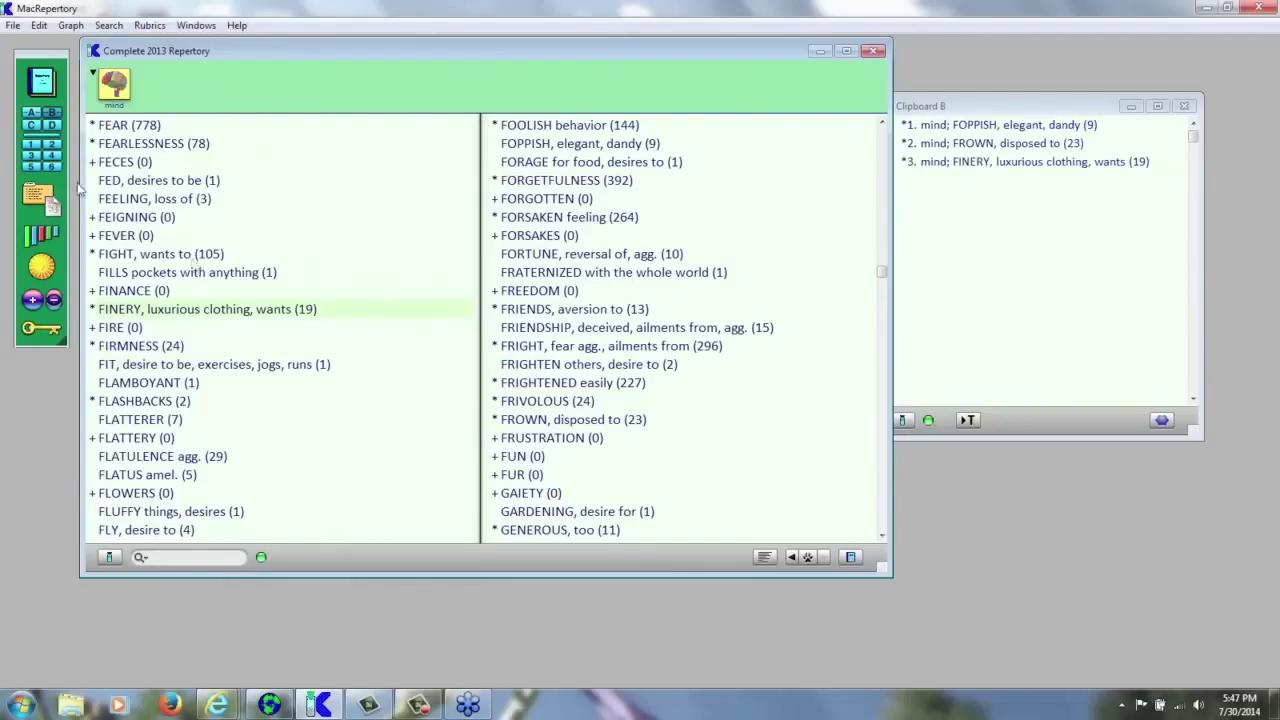
click(33, 127)
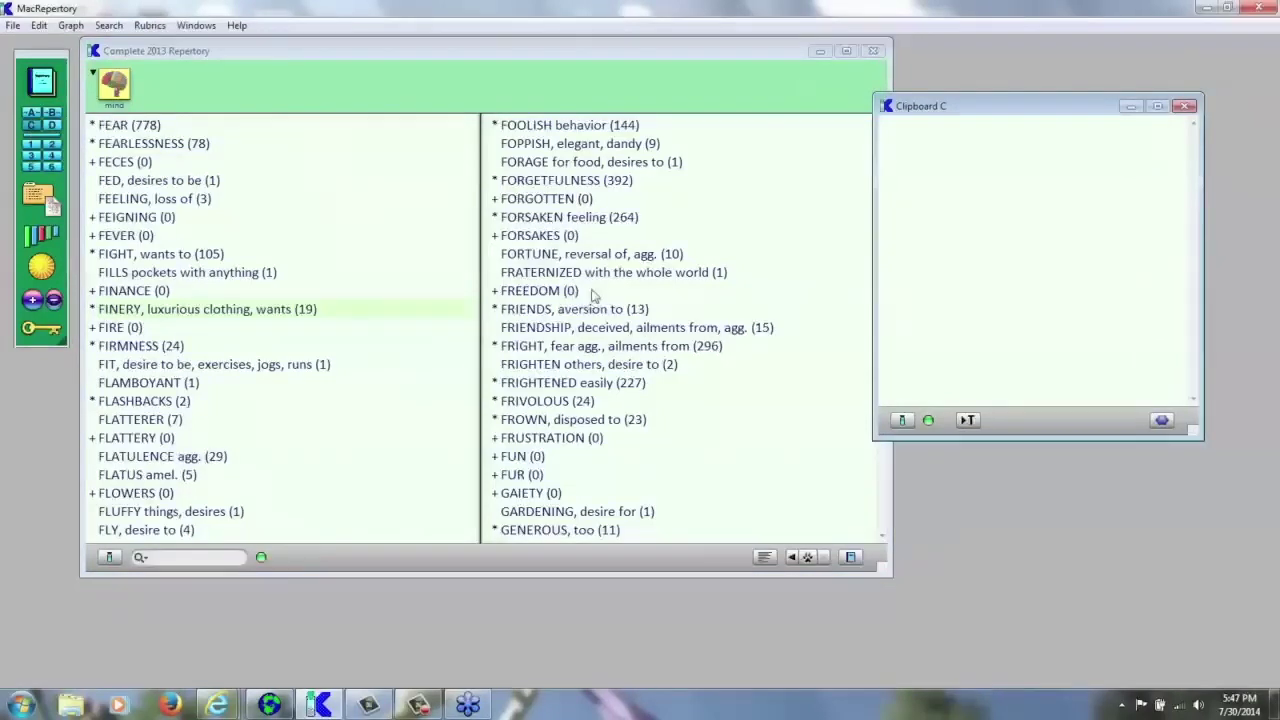
- Add FRIENDS, aversion to and FRIENDSHIP, deceived, ailments from, agg. to Clipboard C
click(612, 316)
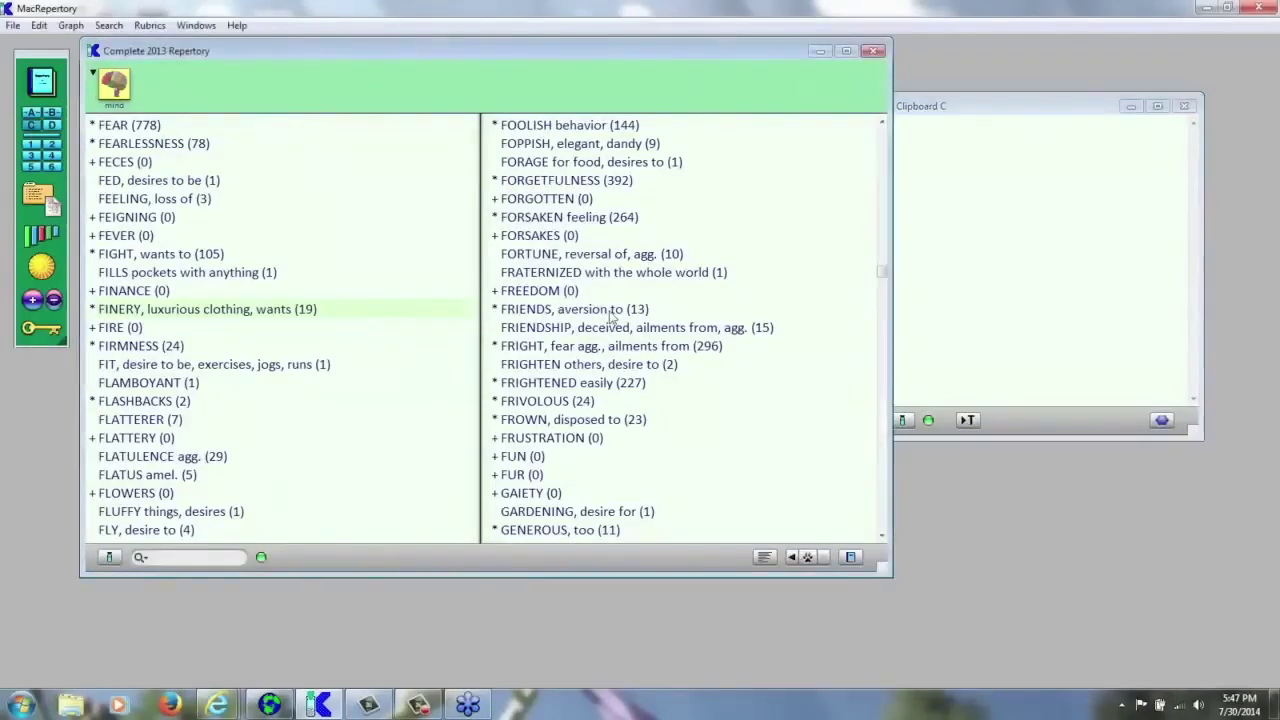
click(613, 316)
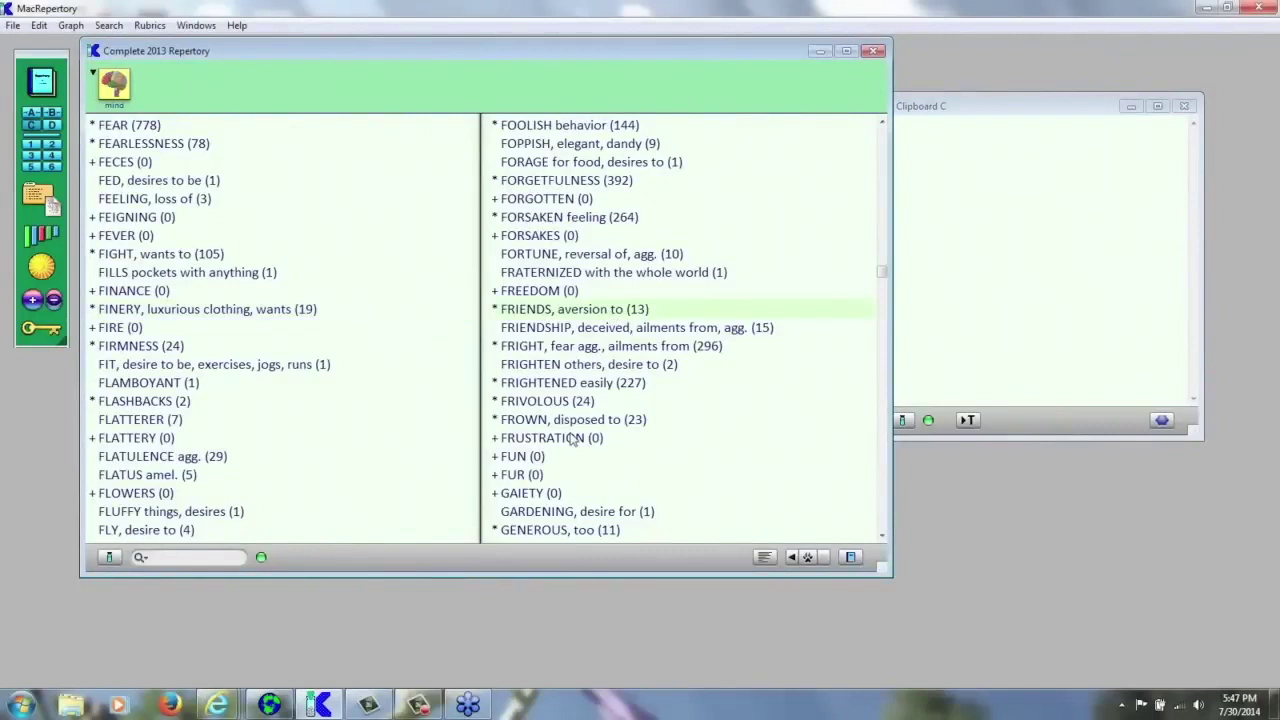
click(597, 330)
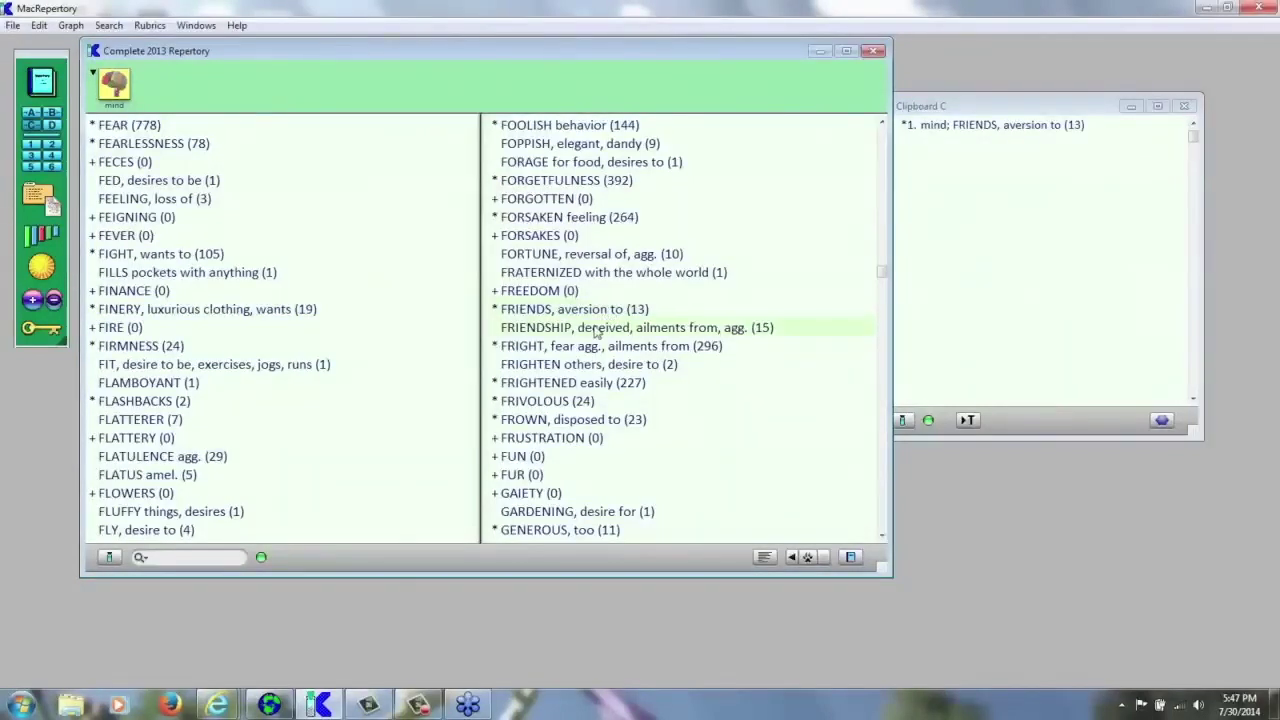
double_click(597, 330)
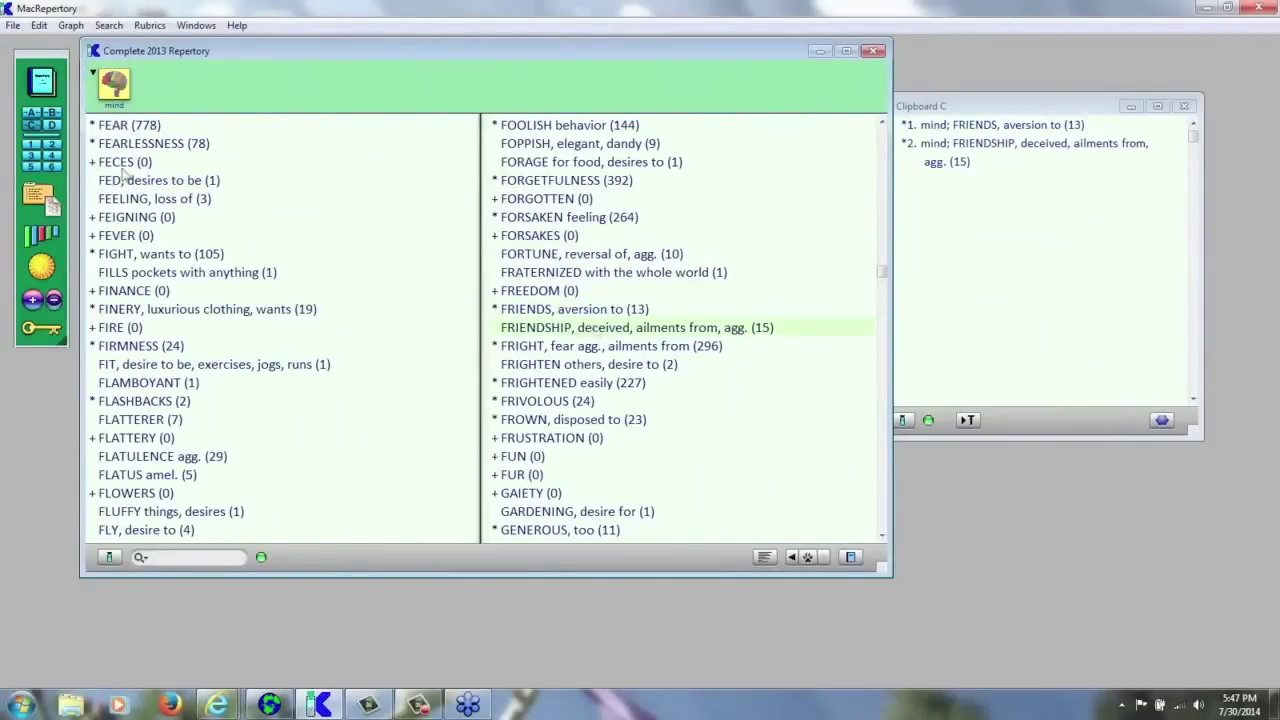
- Review Clipboards A and B, return to C, and combine Clipboards A and C
click(33, 118)
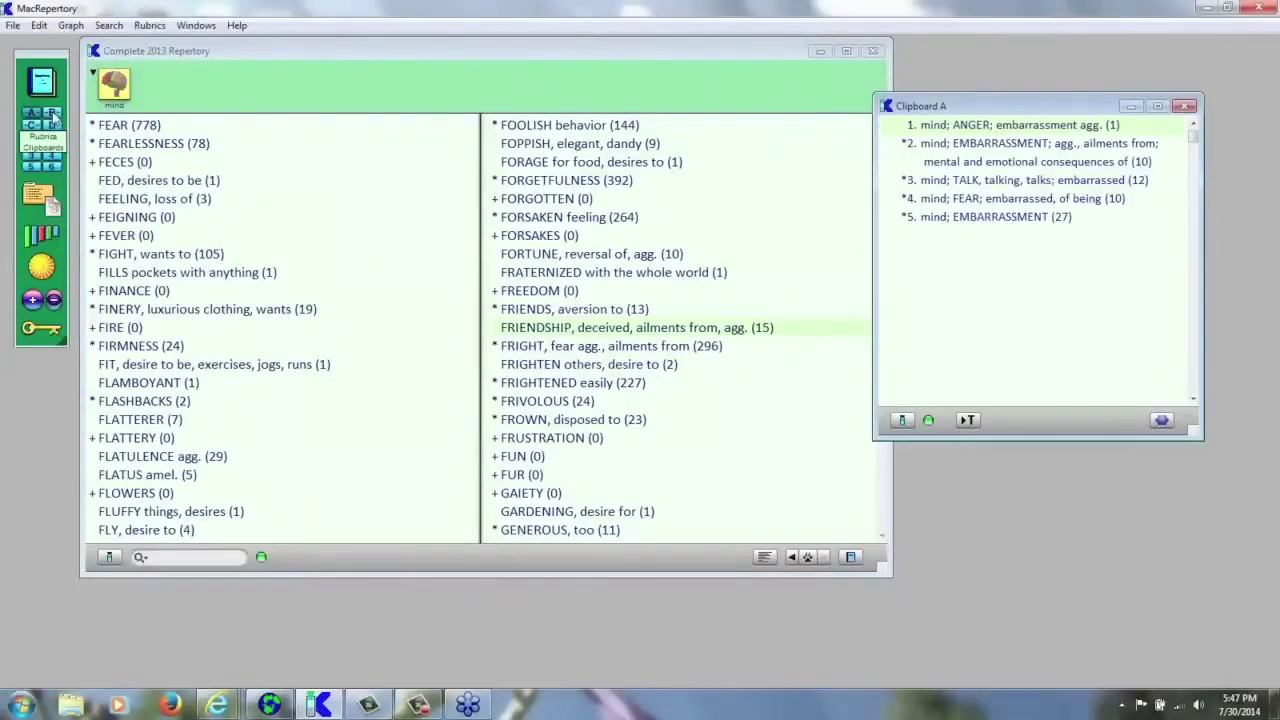
click(54, 118)
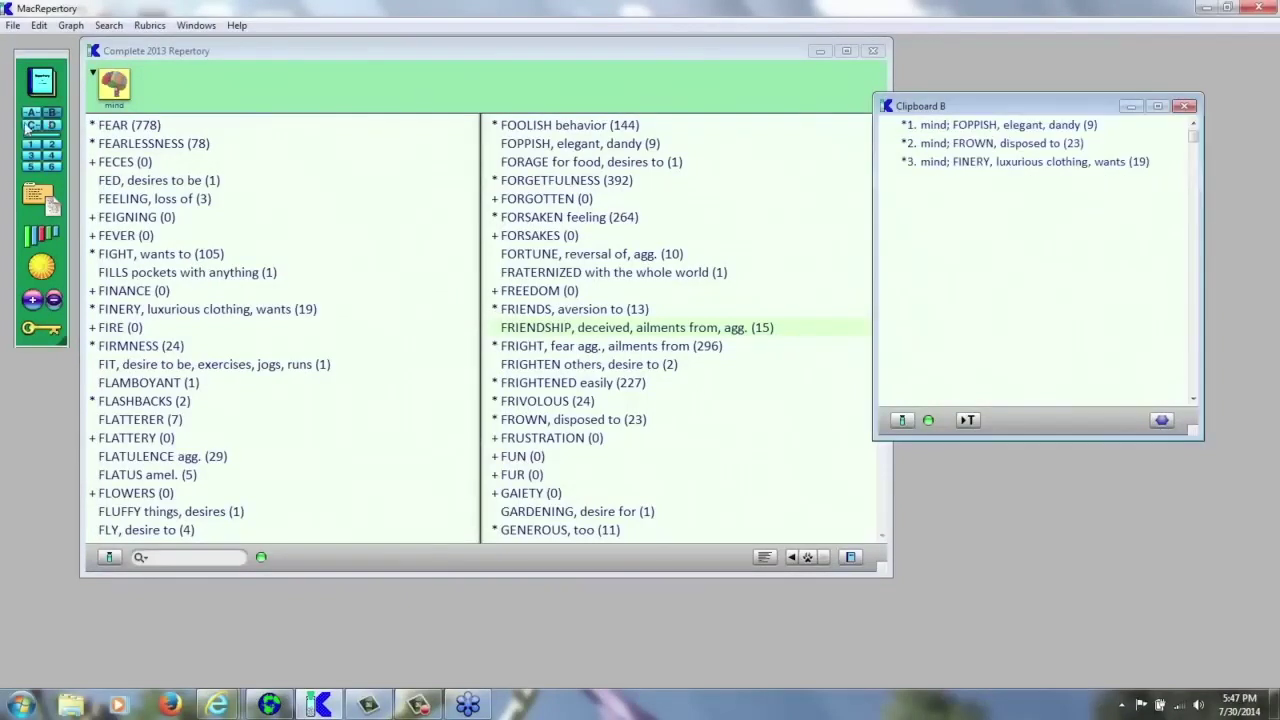
click(31, 127)
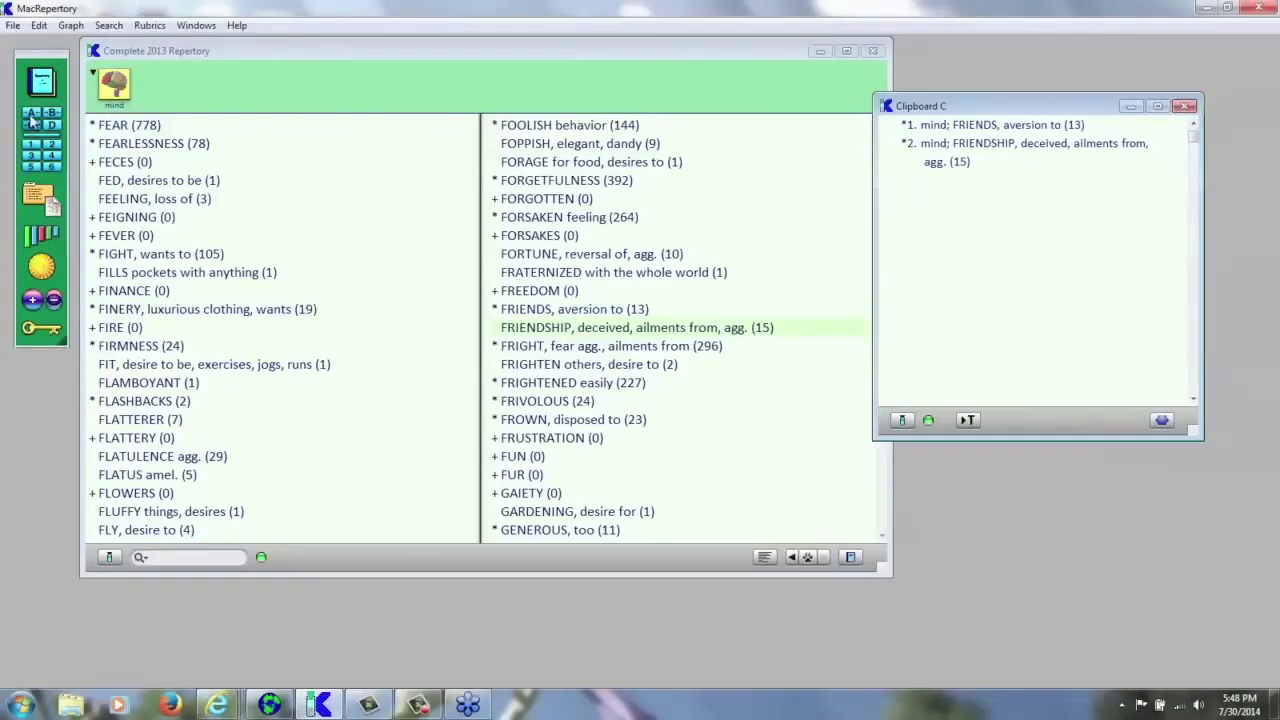
click(32, 120)
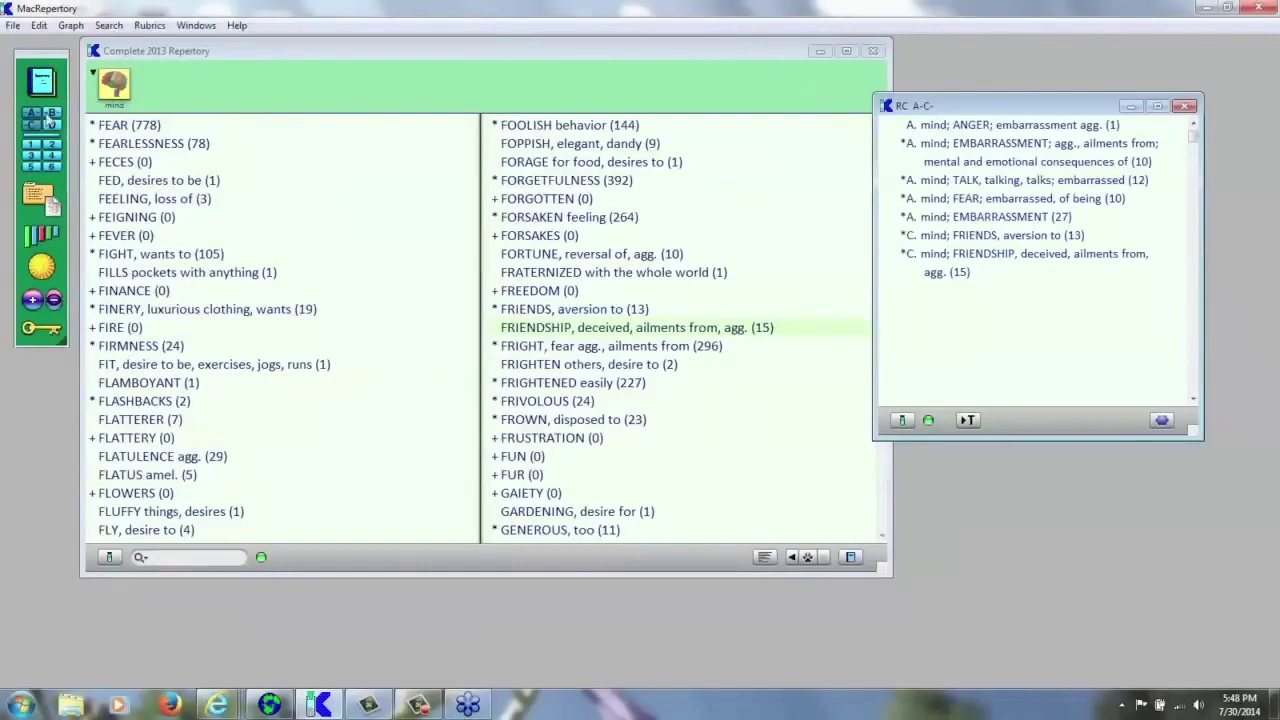
- Add Clipboard B to the combined list for ten rubrics and open an empty Clipboard 1
click(57, 117)
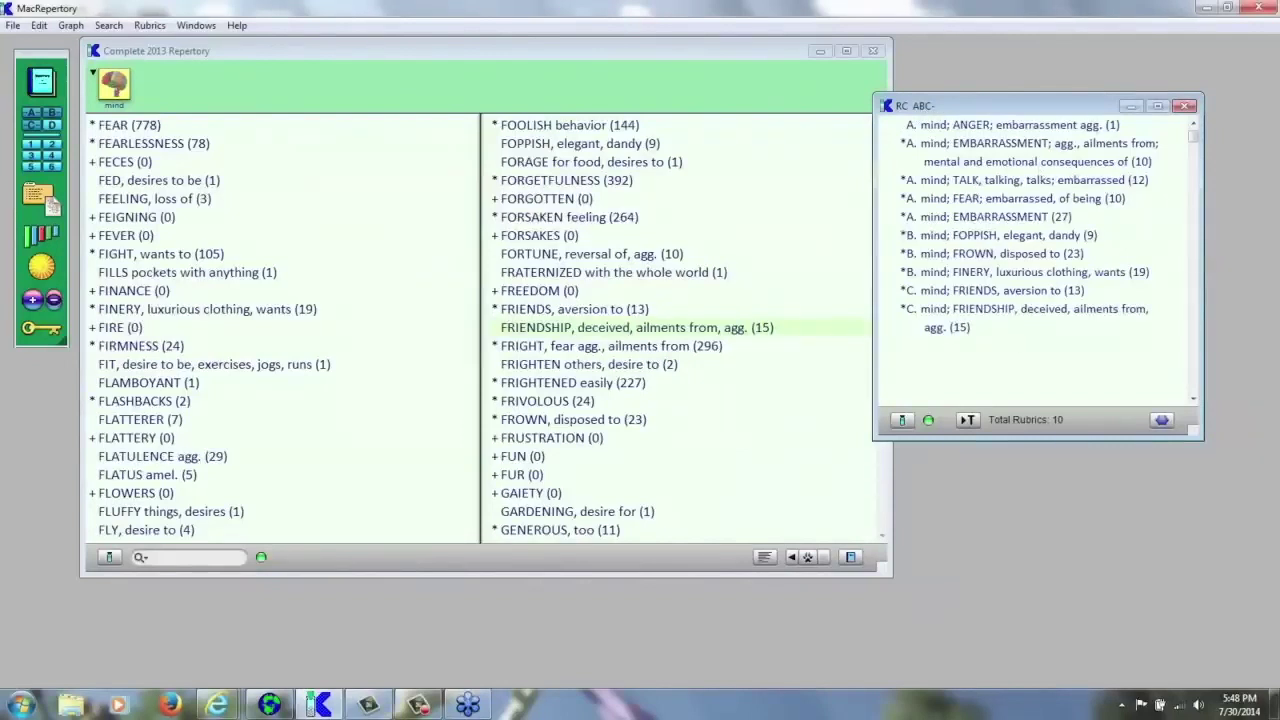
click(1000, 243)
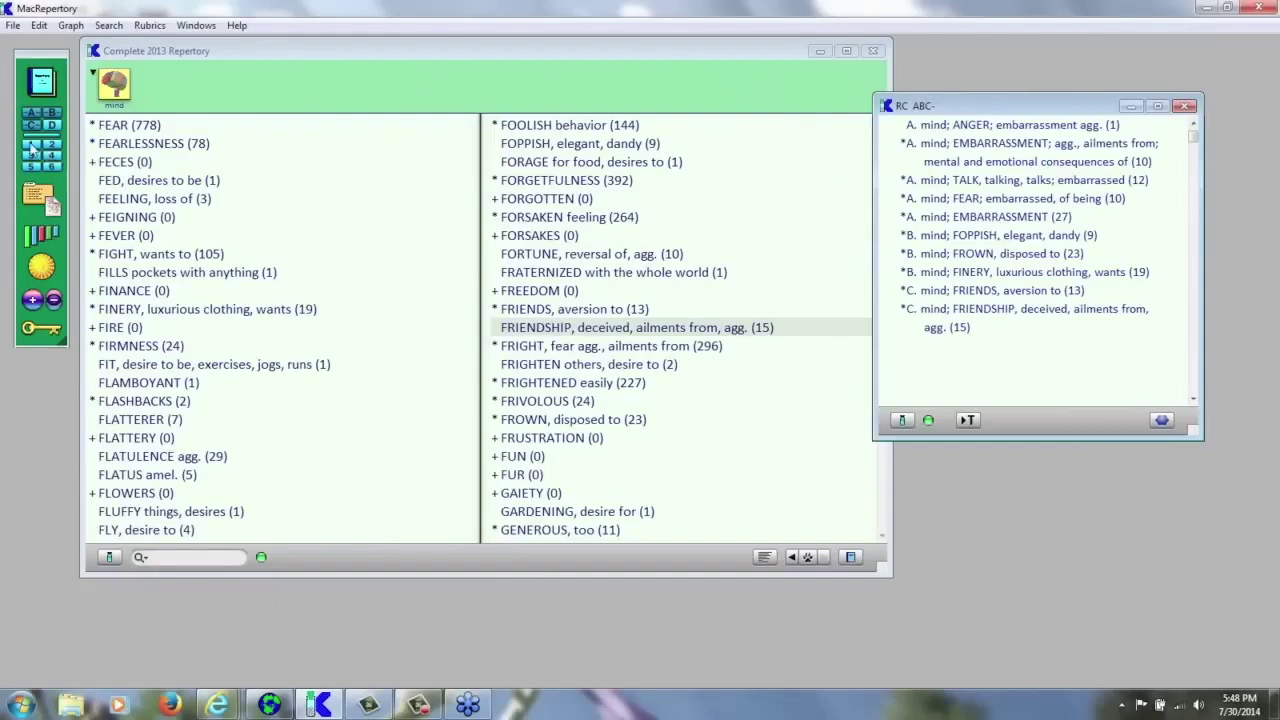
click(32, 148)
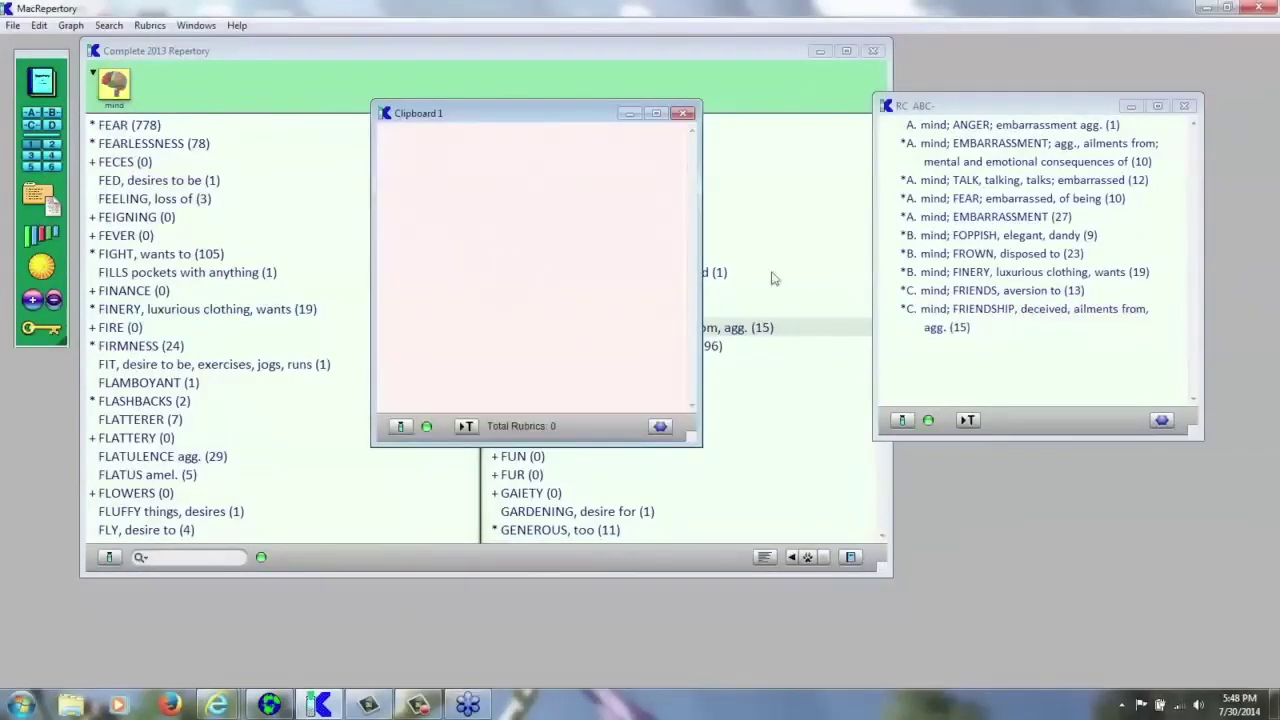
- Copy EMBARRASSMENT (27) from Clipboard A into Clipboard 1, then show the combined ABC list again
click(990, 238)
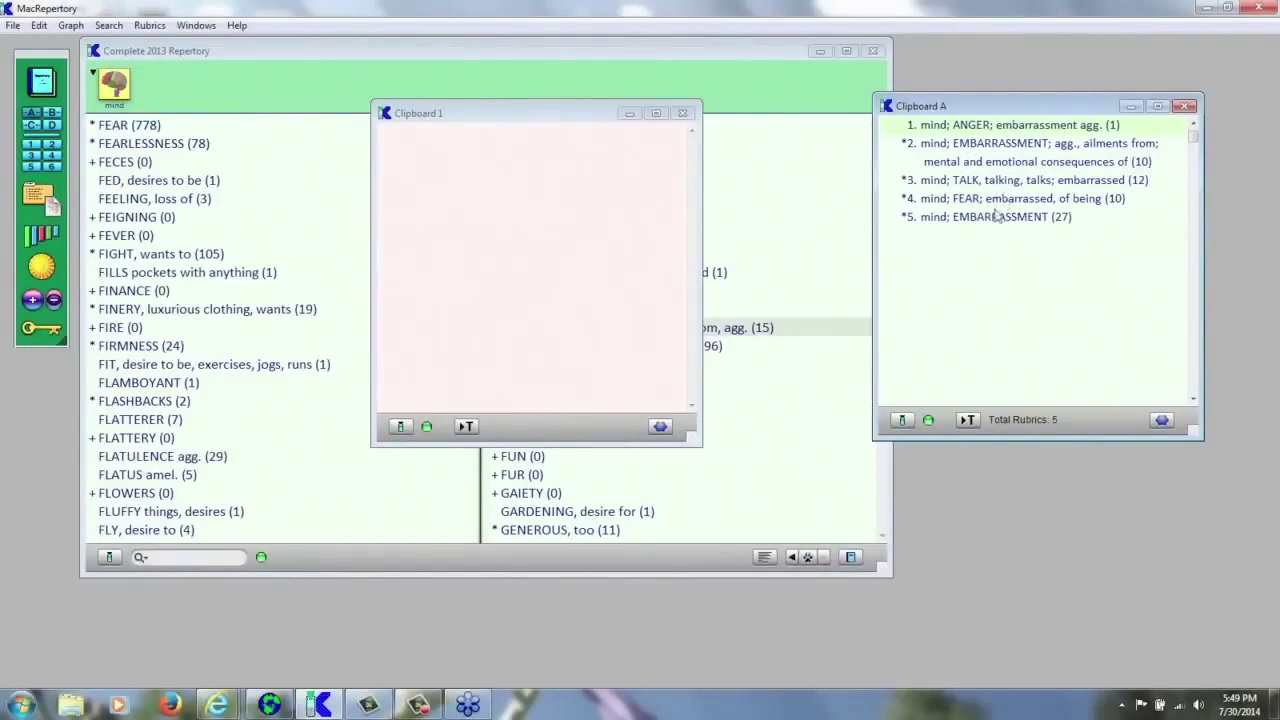
click(997, 218)
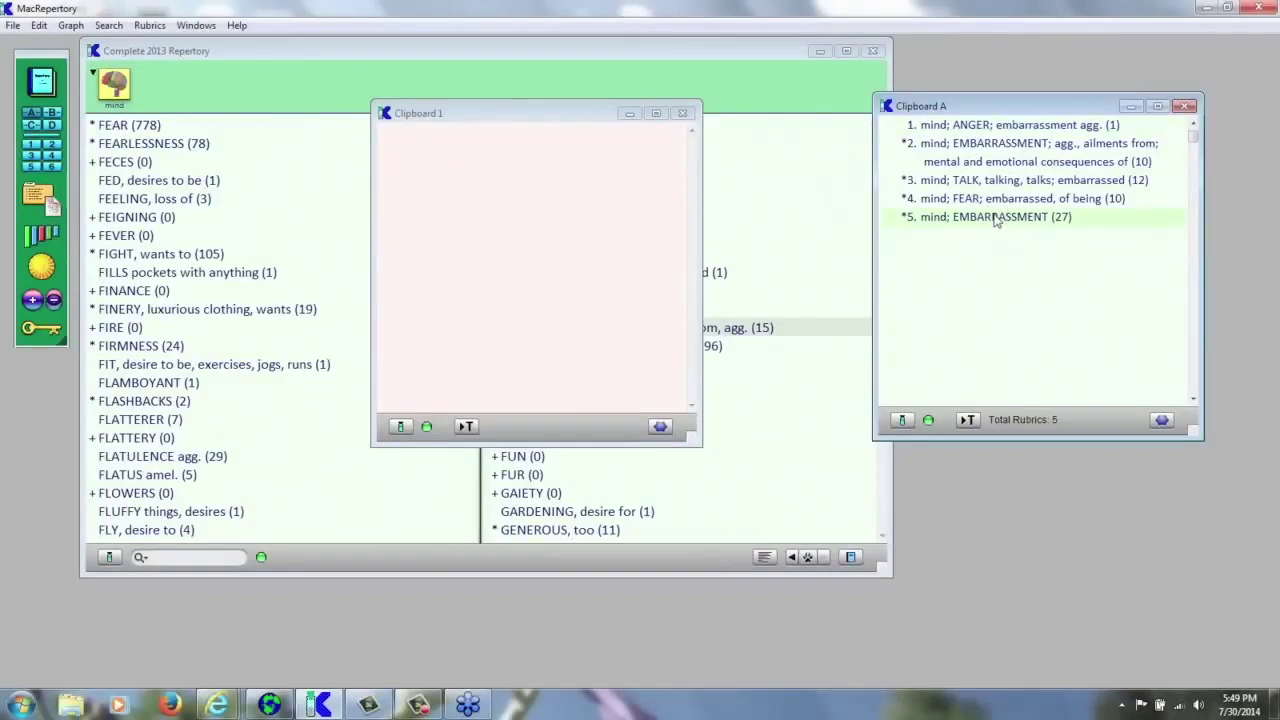
drag(997, 218, 505, 200)
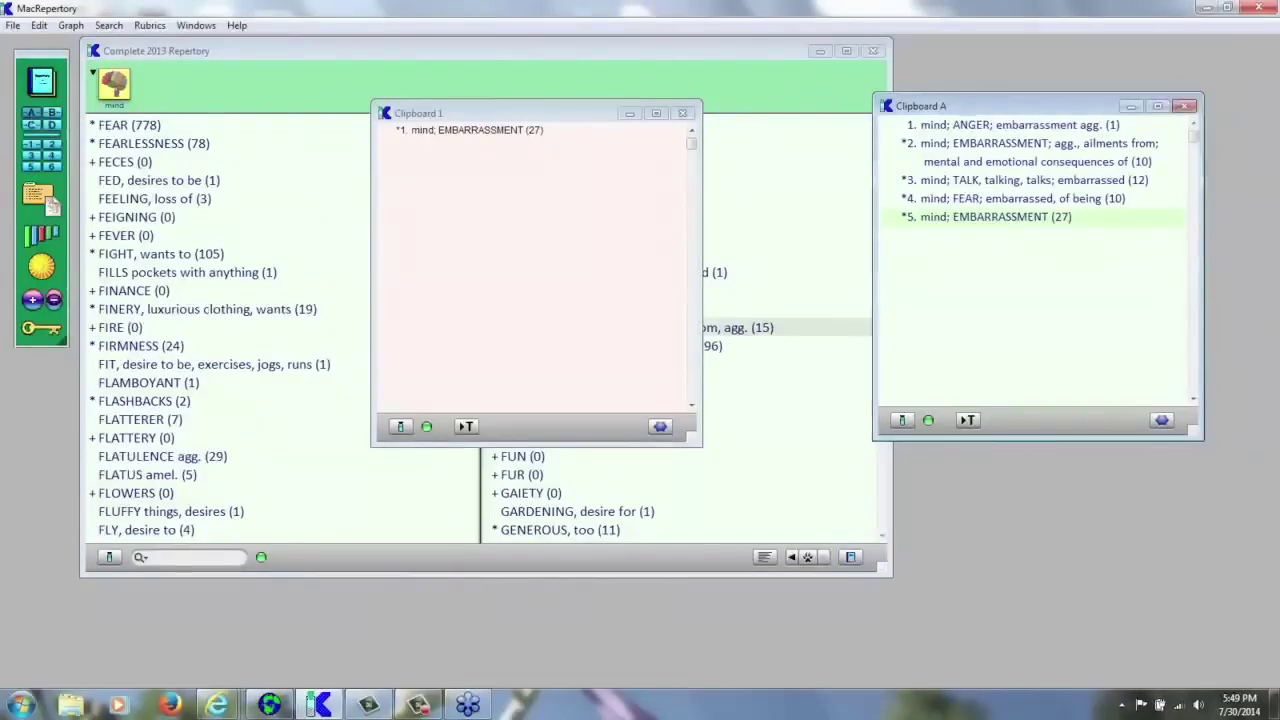
click(54, 118)
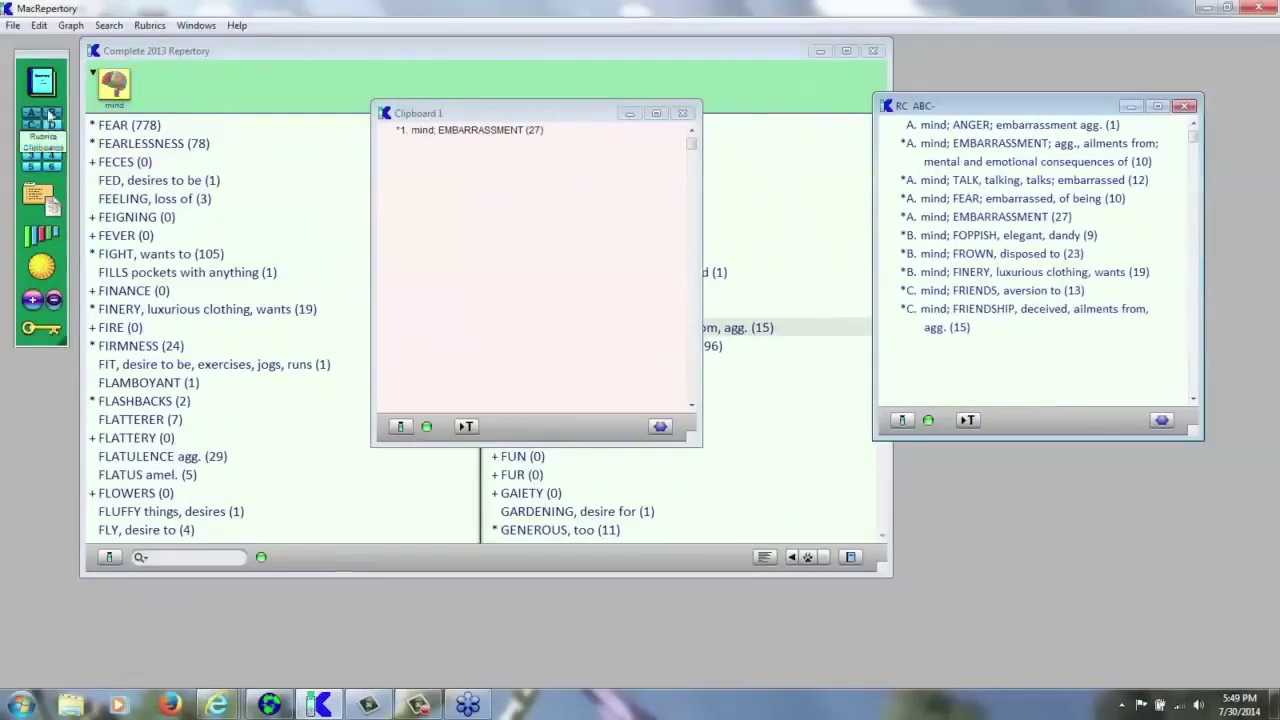
- Step through Clipboards D, A, B and C, combine A–C, and chart them in the Remedy Graph
click(54, 128)
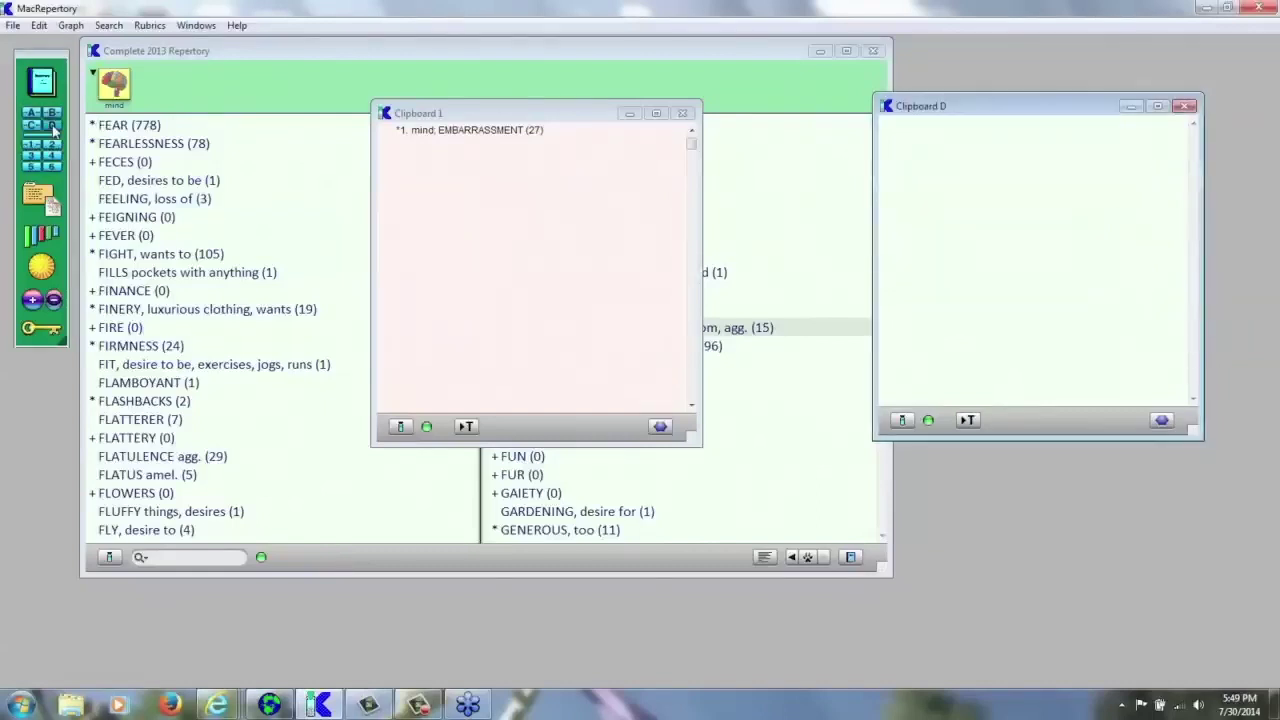
click(31, 115)
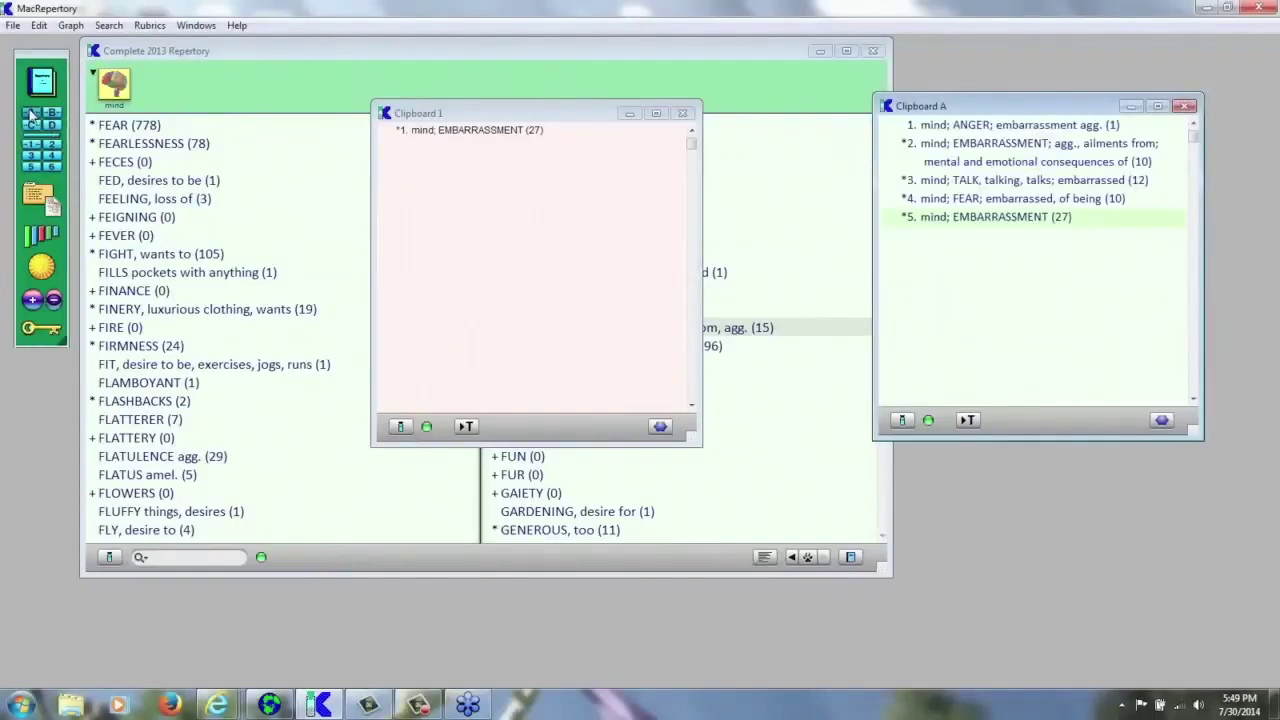
click(52, 114)
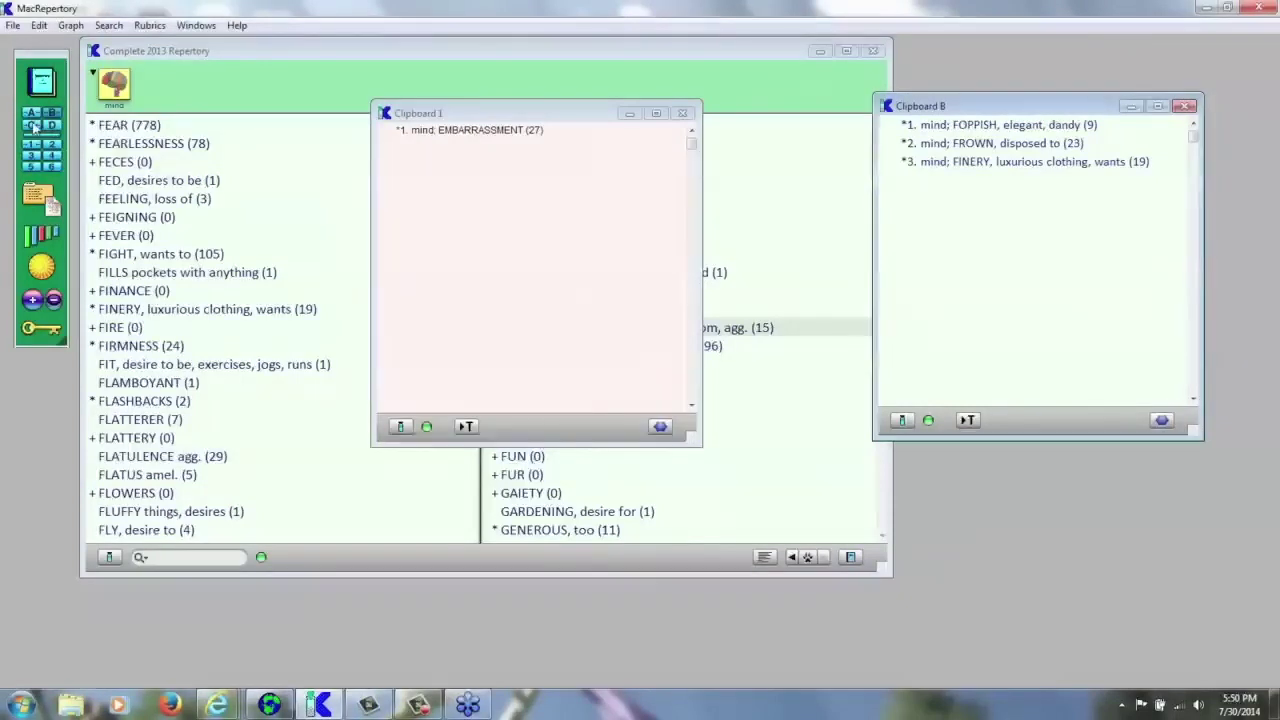
click(31, 126)
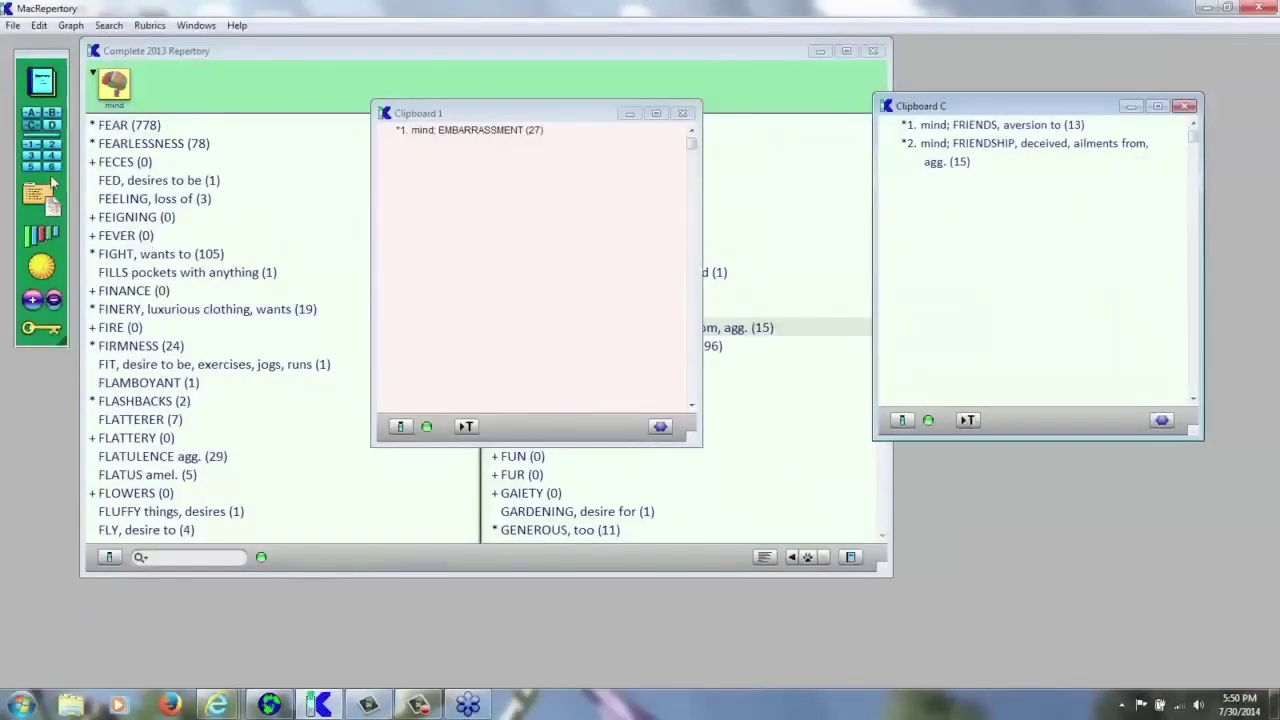
click(35, 115)
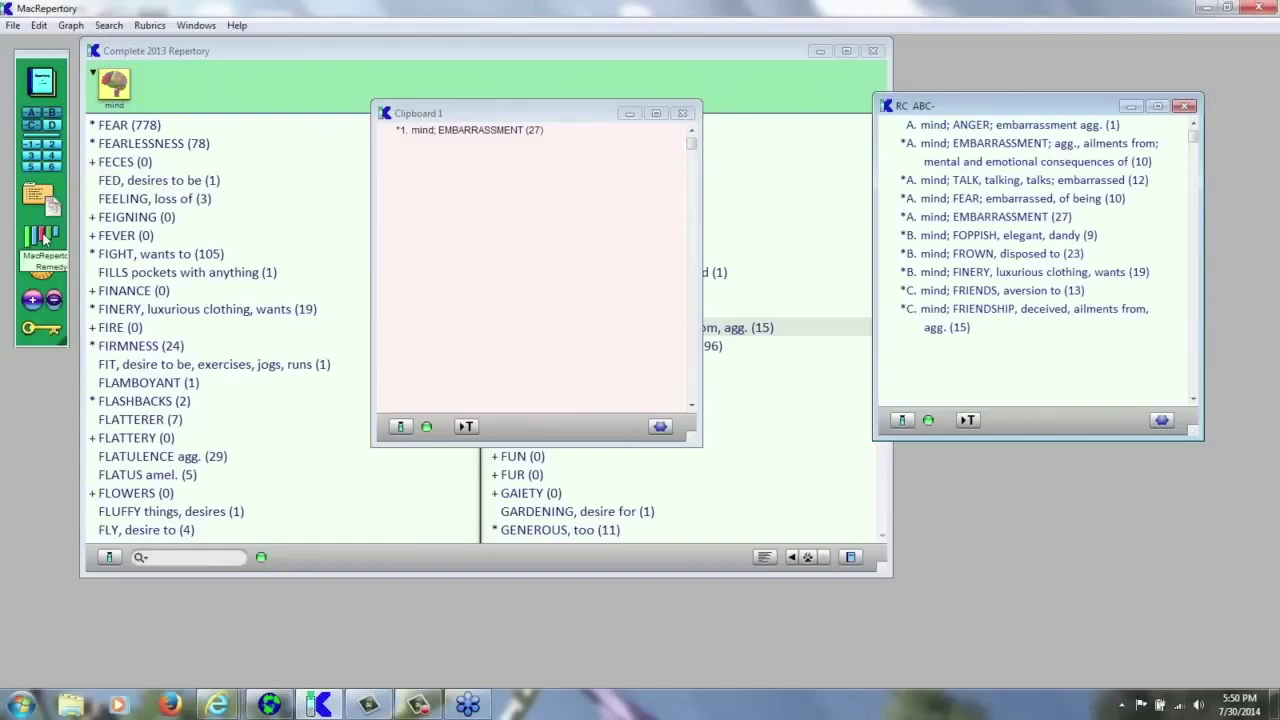
click(44, 237)
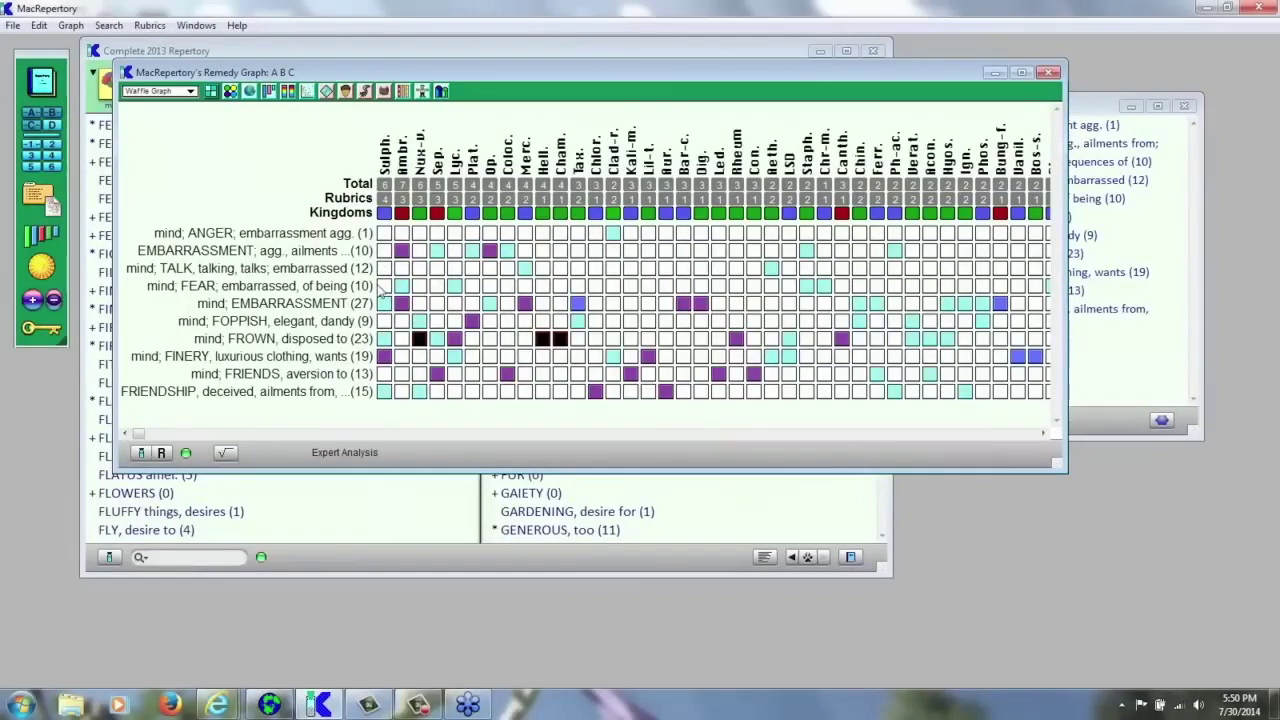
- Widen the graph's rubric labels to show full names, enlarge the window, and bring the ABC list forward
drag(381, 291, 734, 306)
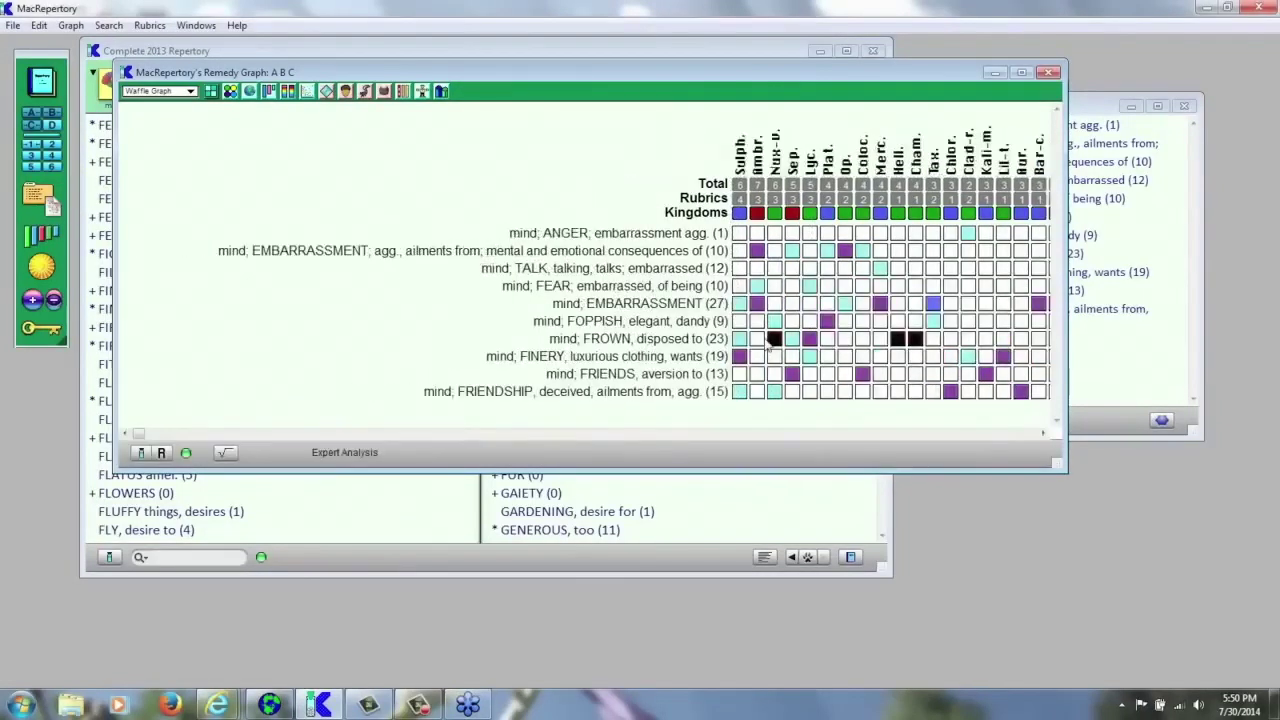
drag(736, 318, 693, 318)
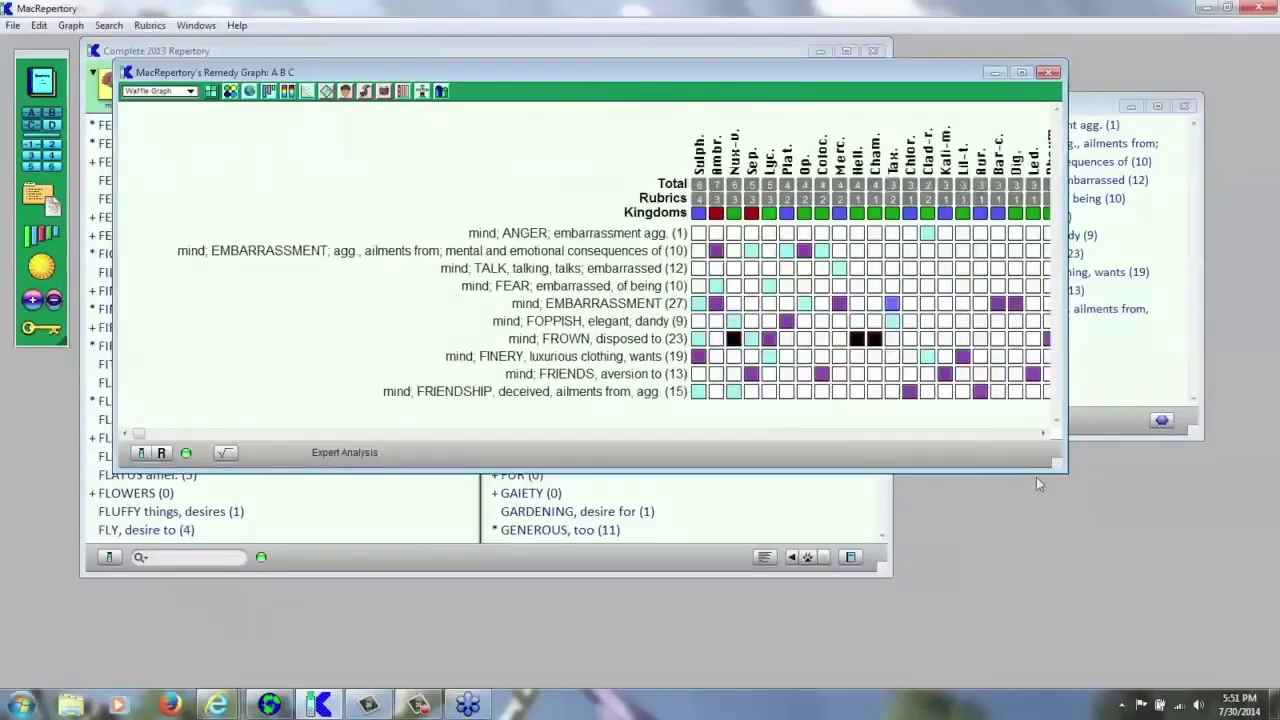
drag(1062, 470, 1022, 591)
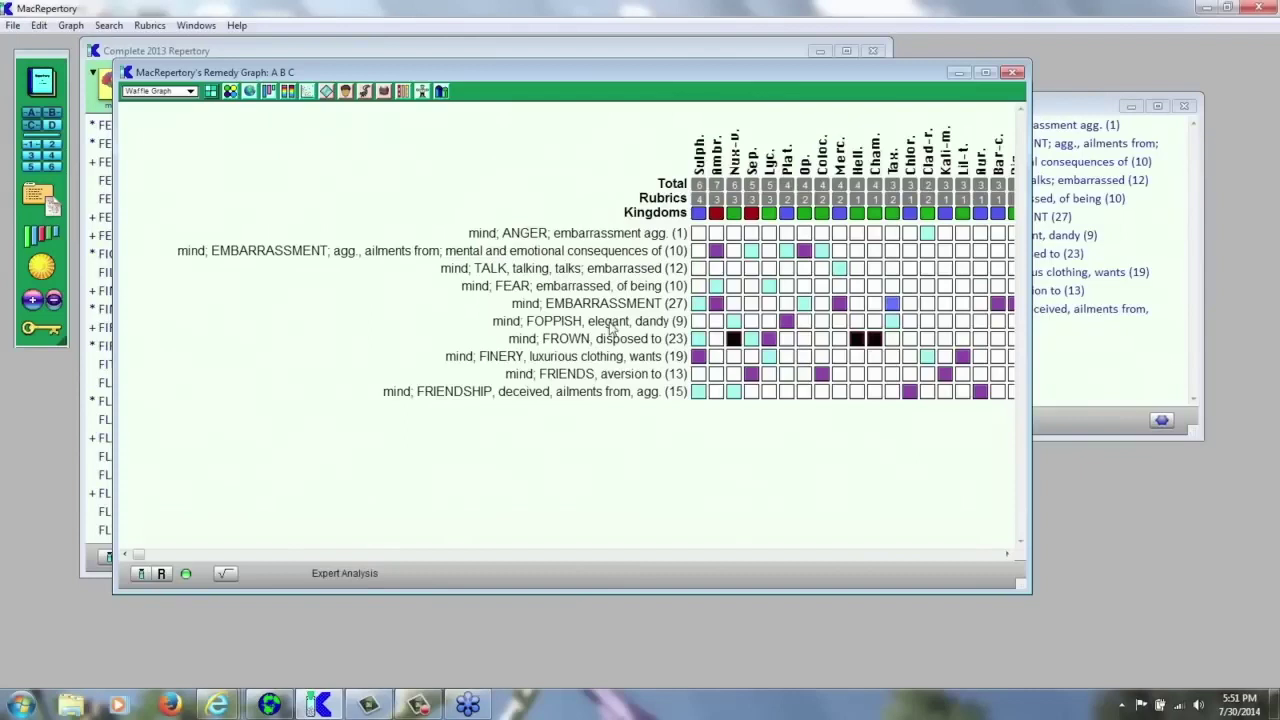
click(1165, 268)
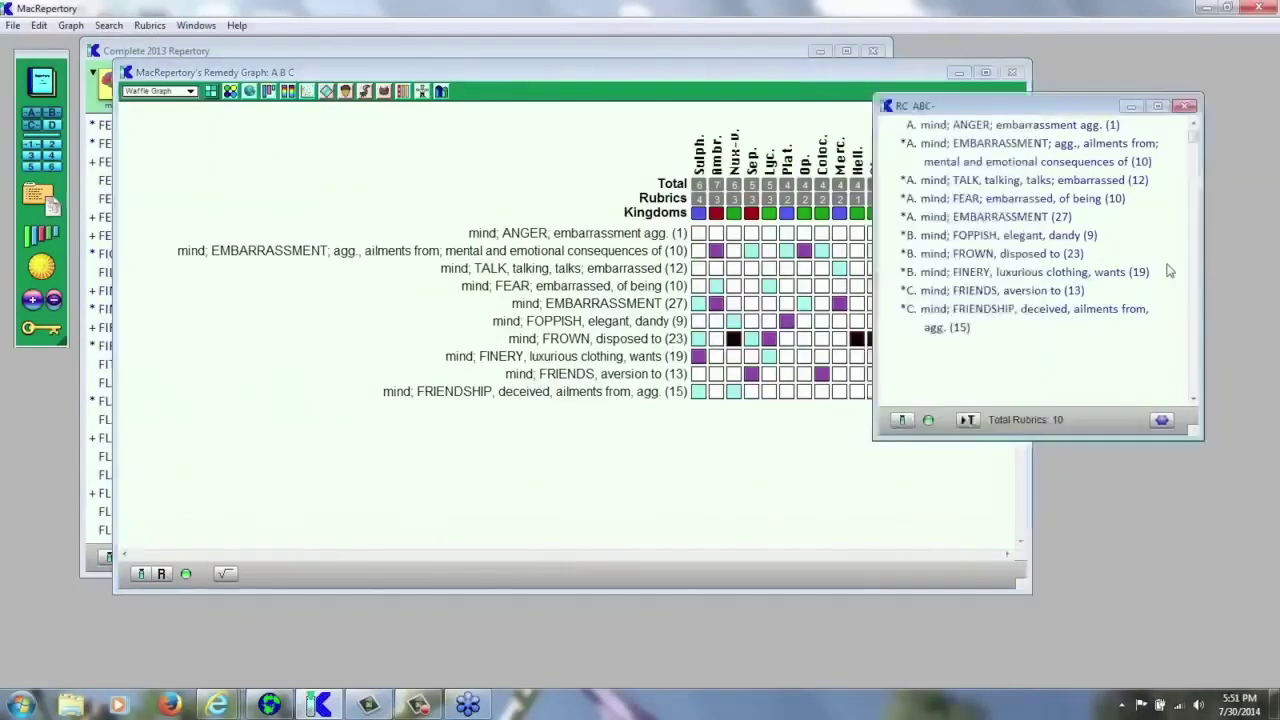
- Graph Clipboard A alone and delete its FEAR; embarrassed, of being rubric
click(58, 125)
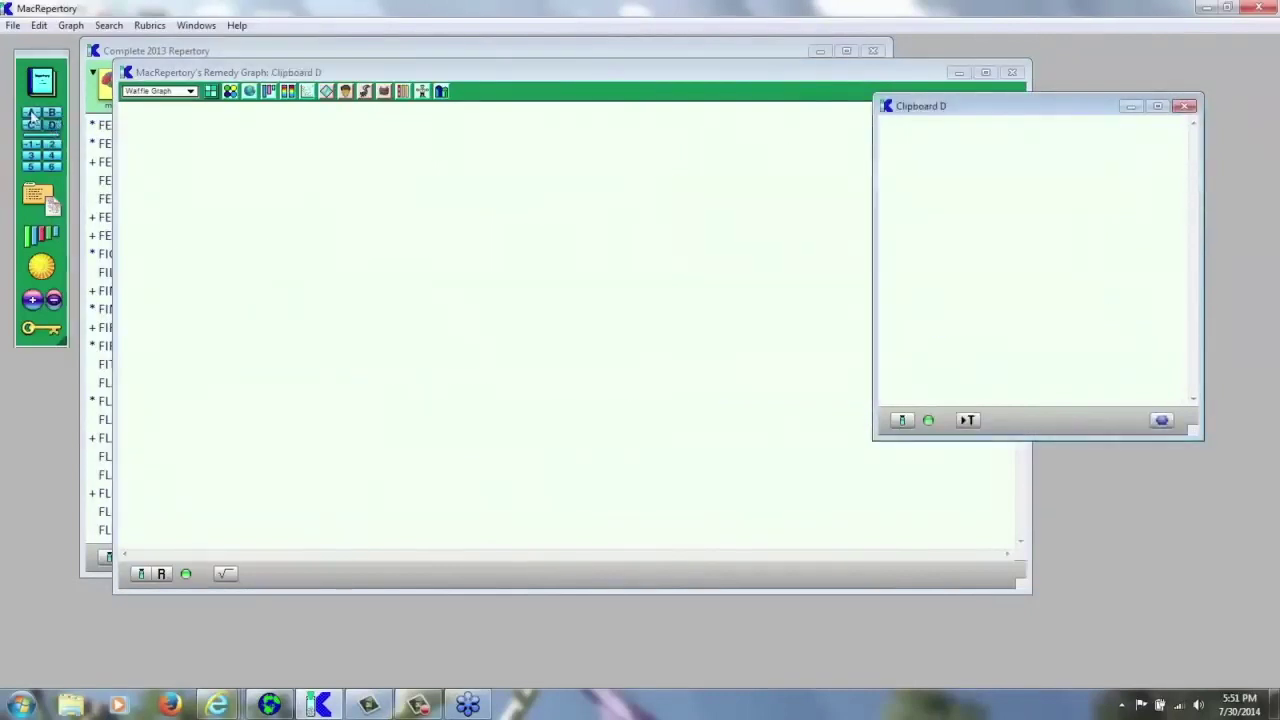
click(32, 117)
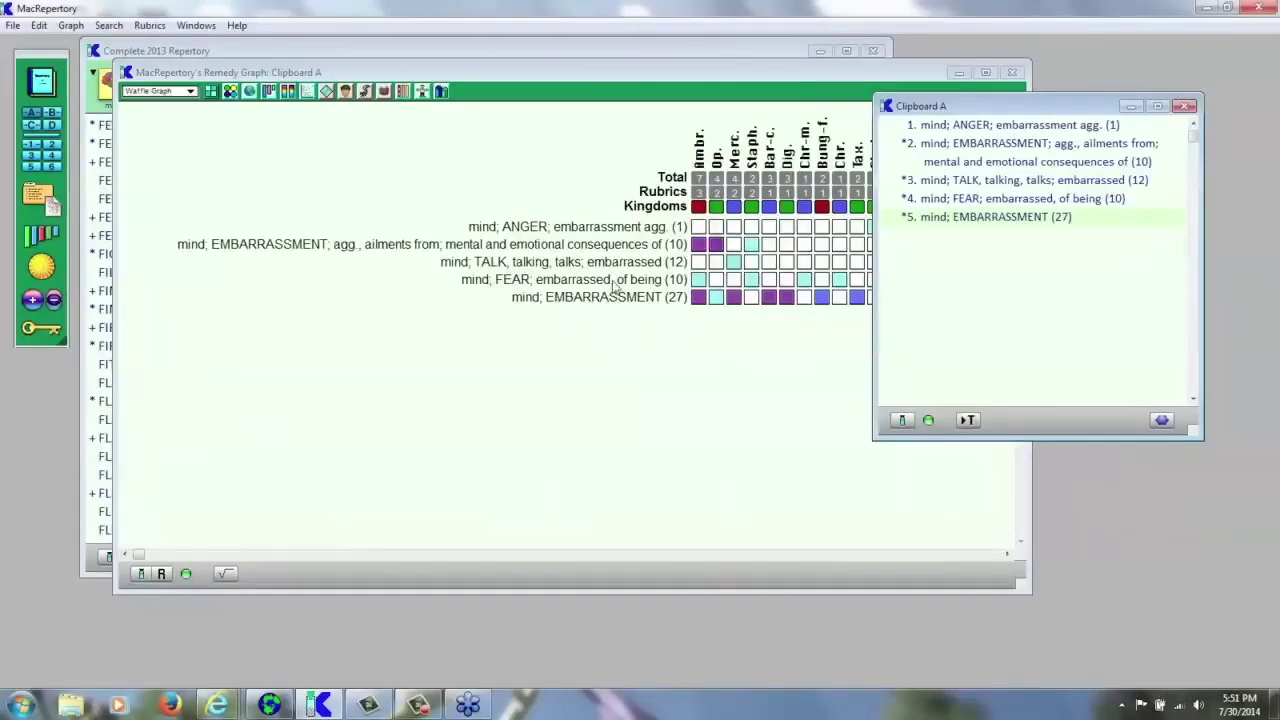
click(602, 287)
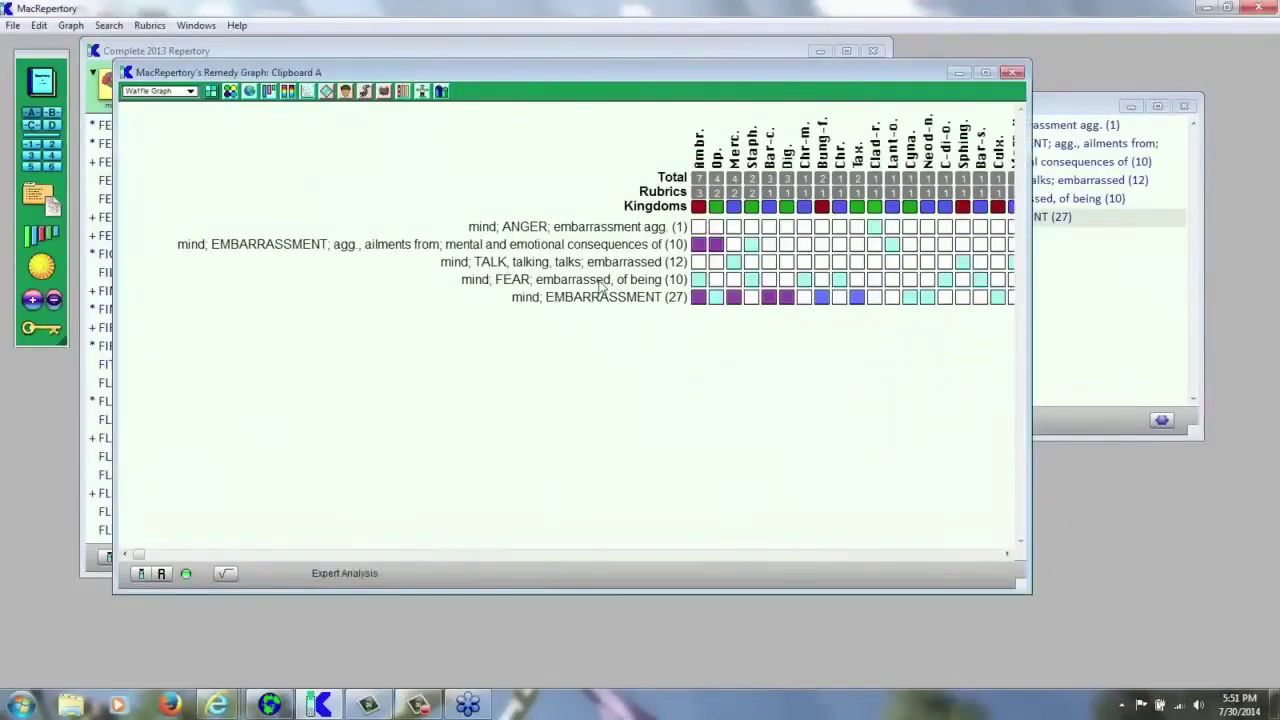
key(Delete)
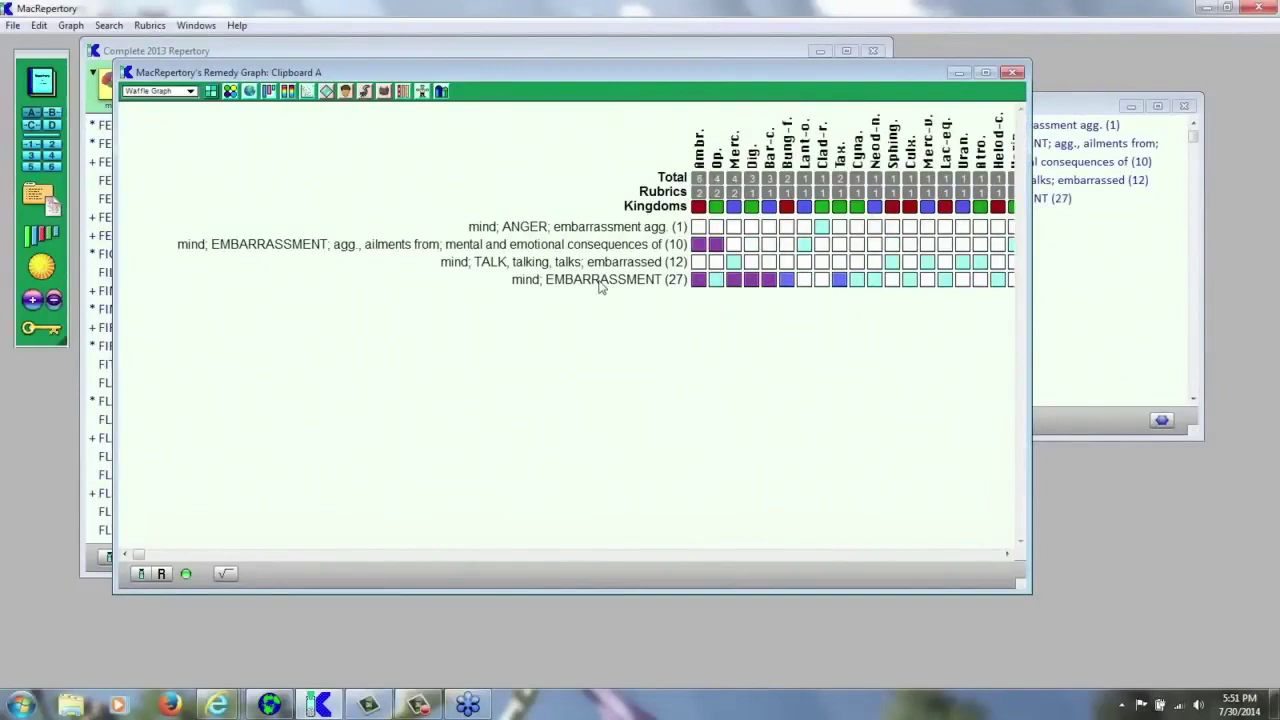
- Move the Clipboard A list aside and select TALK, embarrassed to re-sort the graph
click(1090, 321)
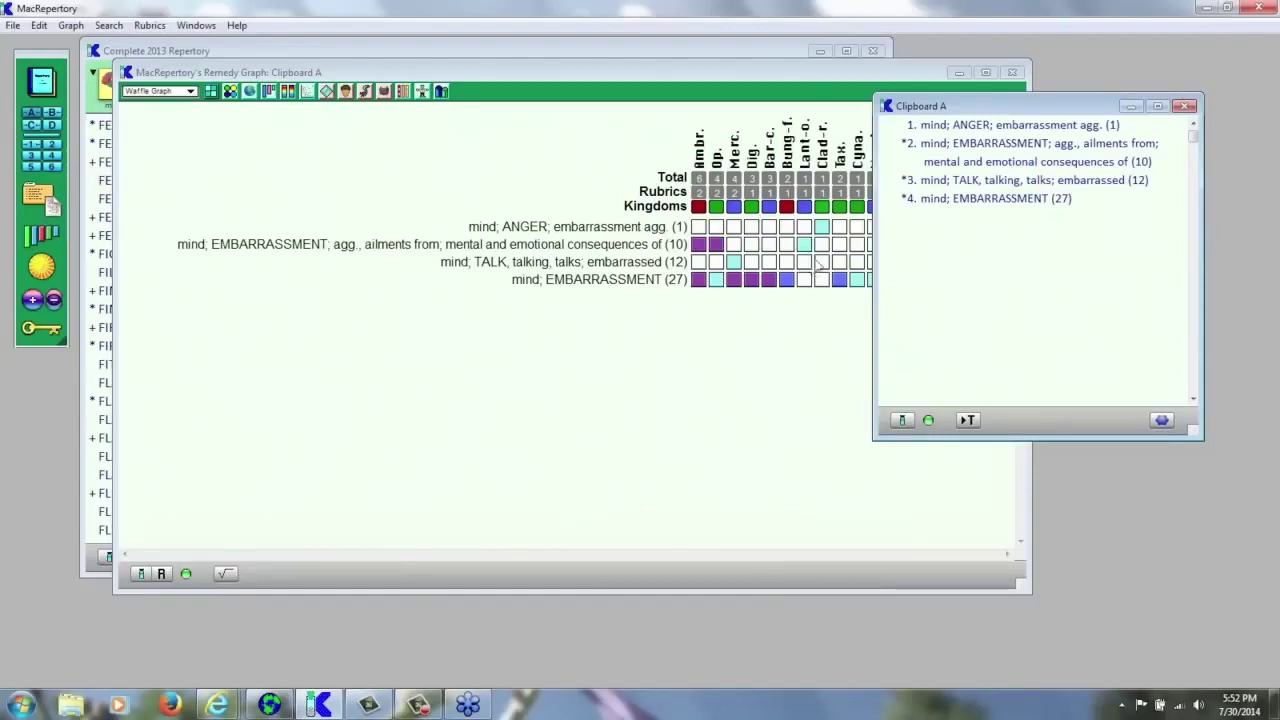
drag(1006, 107, 1064, 125)
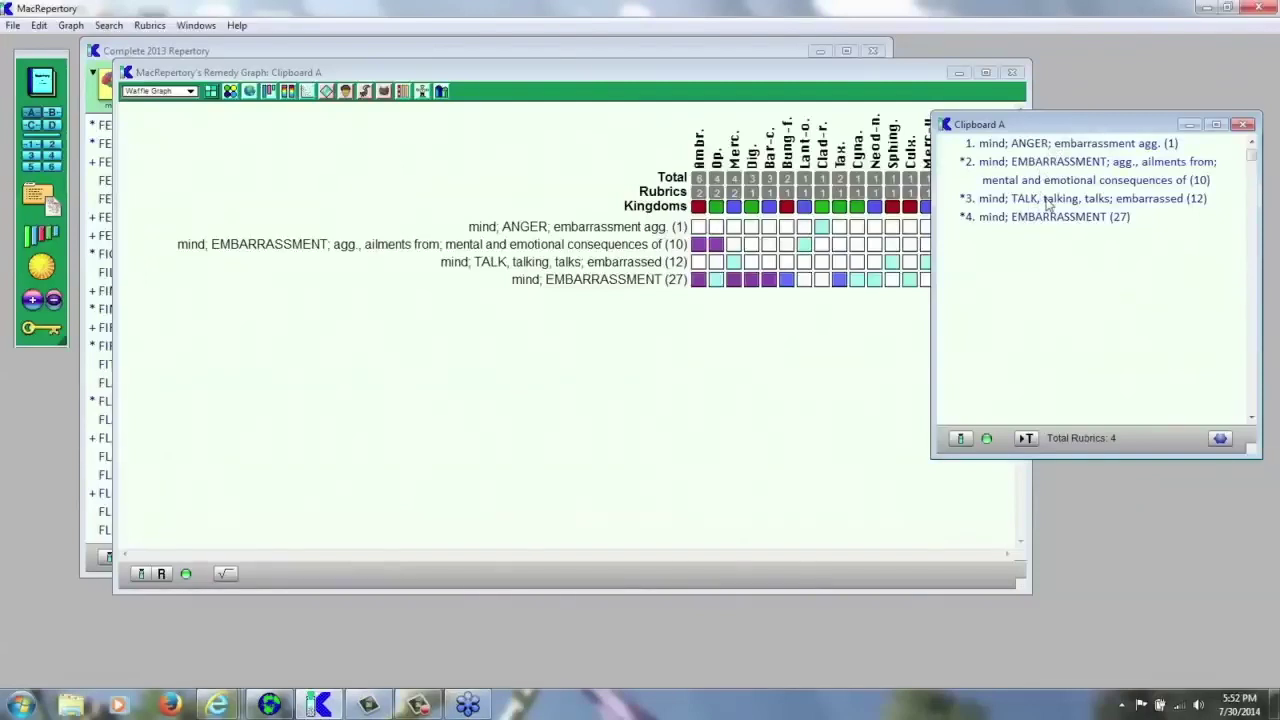
click(1047, 201)
- Sort the graph by the TALK, talking, talks; embarrassed rubric, then strike that rubric out of the analysis
double_click(1047, 201)
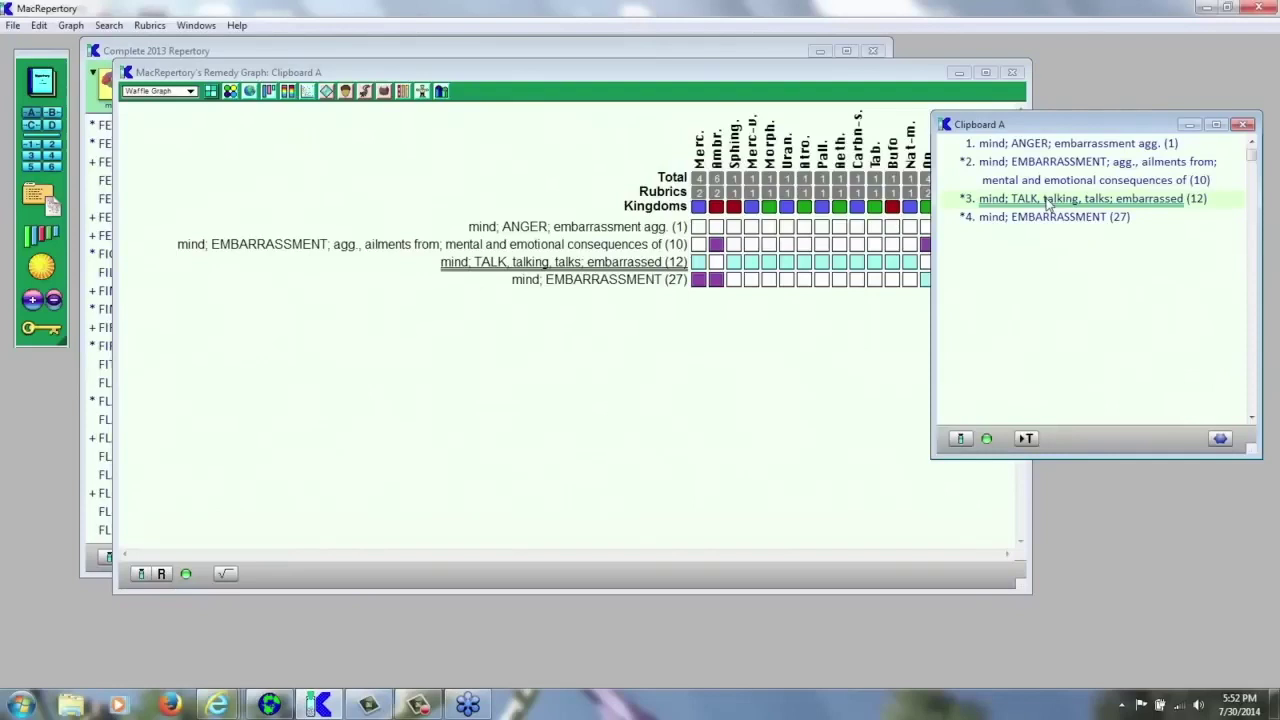
click(1048, 203)
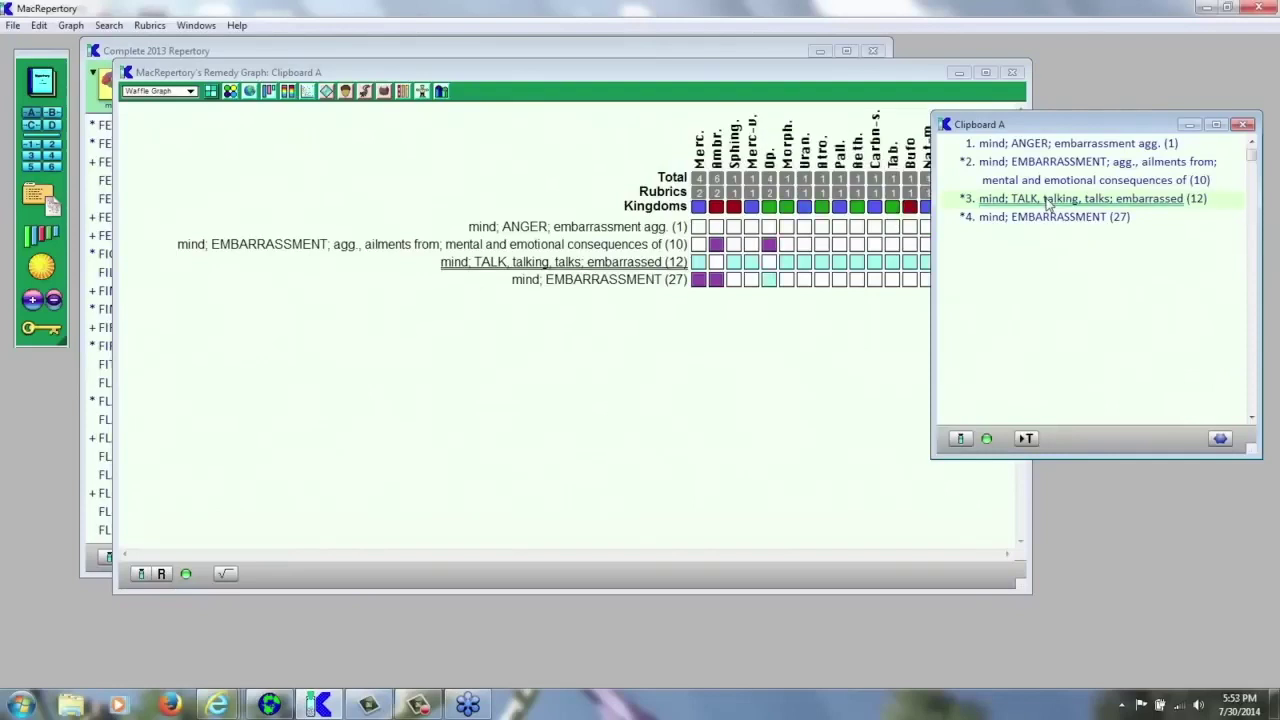
click(1048, 203)
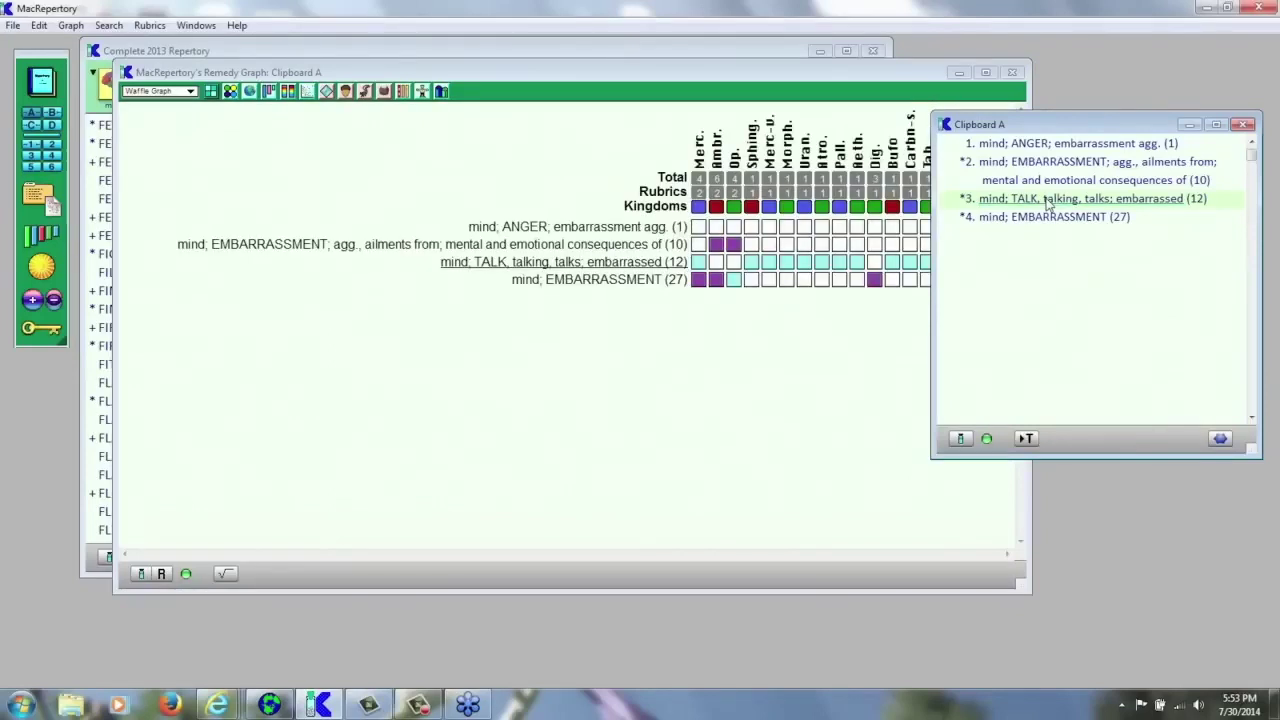
click(1048, 203)
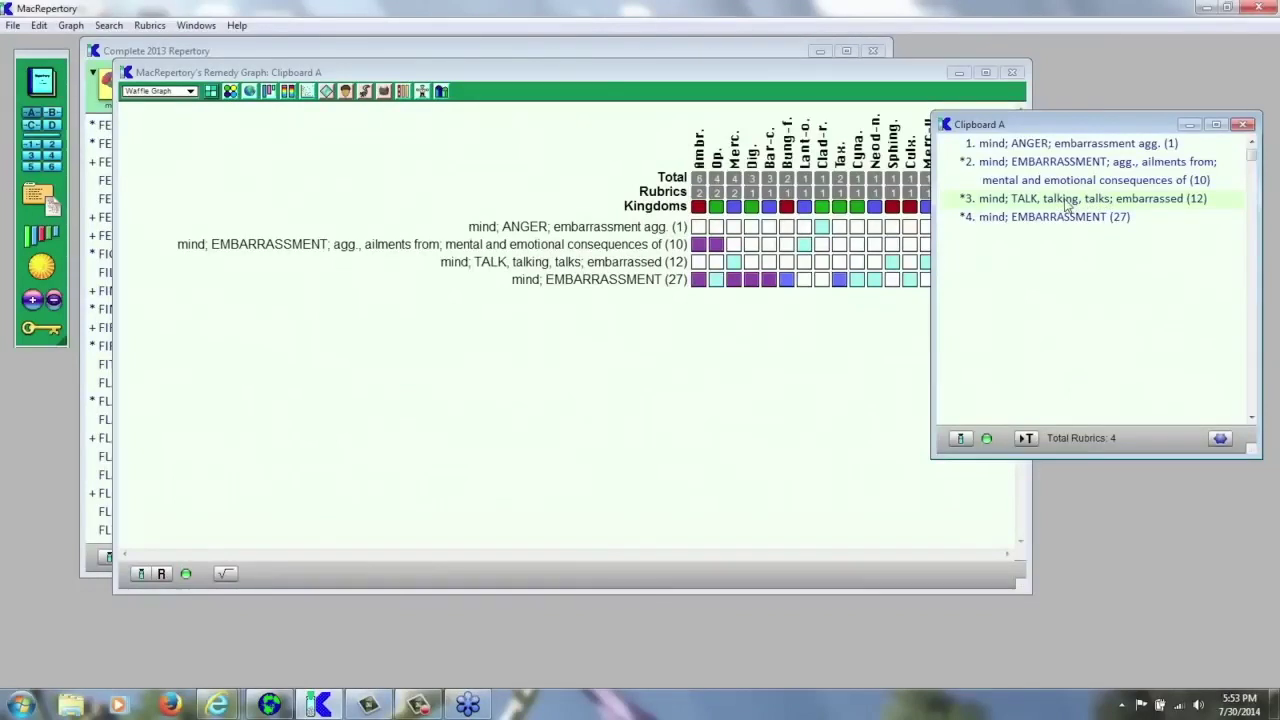
click(1068, 200)
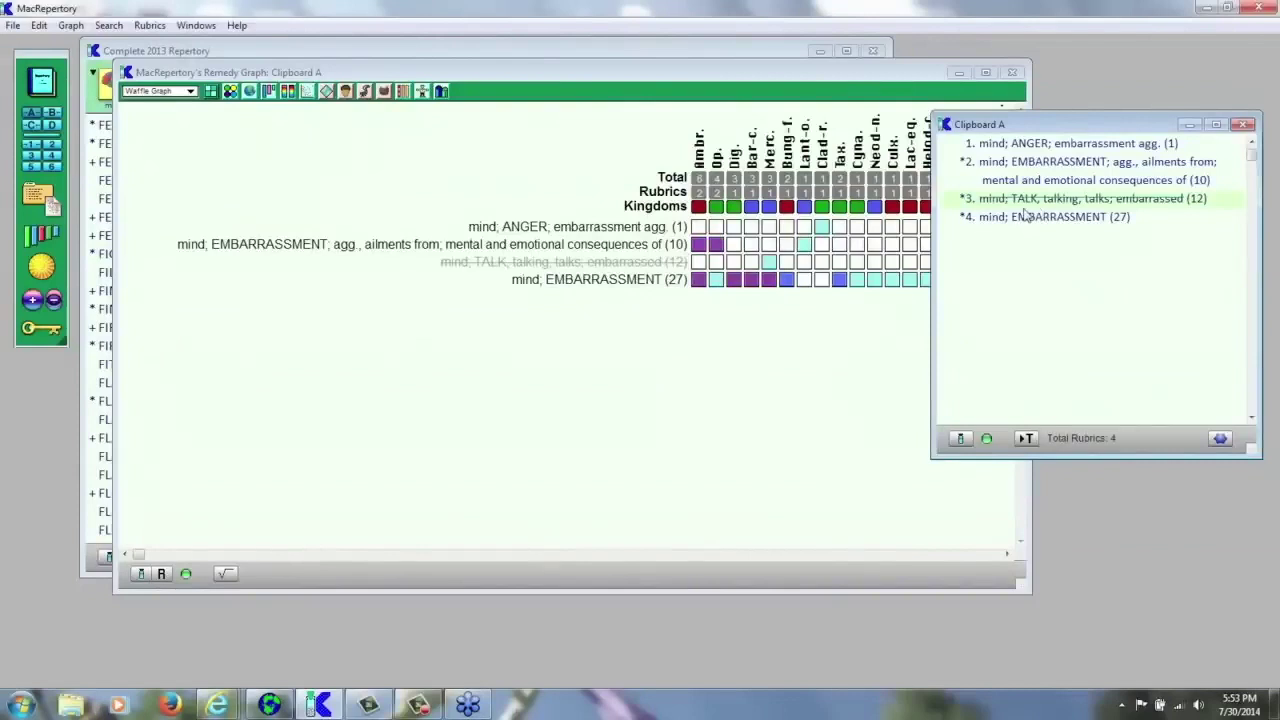
- Toggle the ANGER and EMBARRASSMENT; agg. rubrics with Ctrl+D, then select rubrics 2 and 3 together
click(1019, 148)
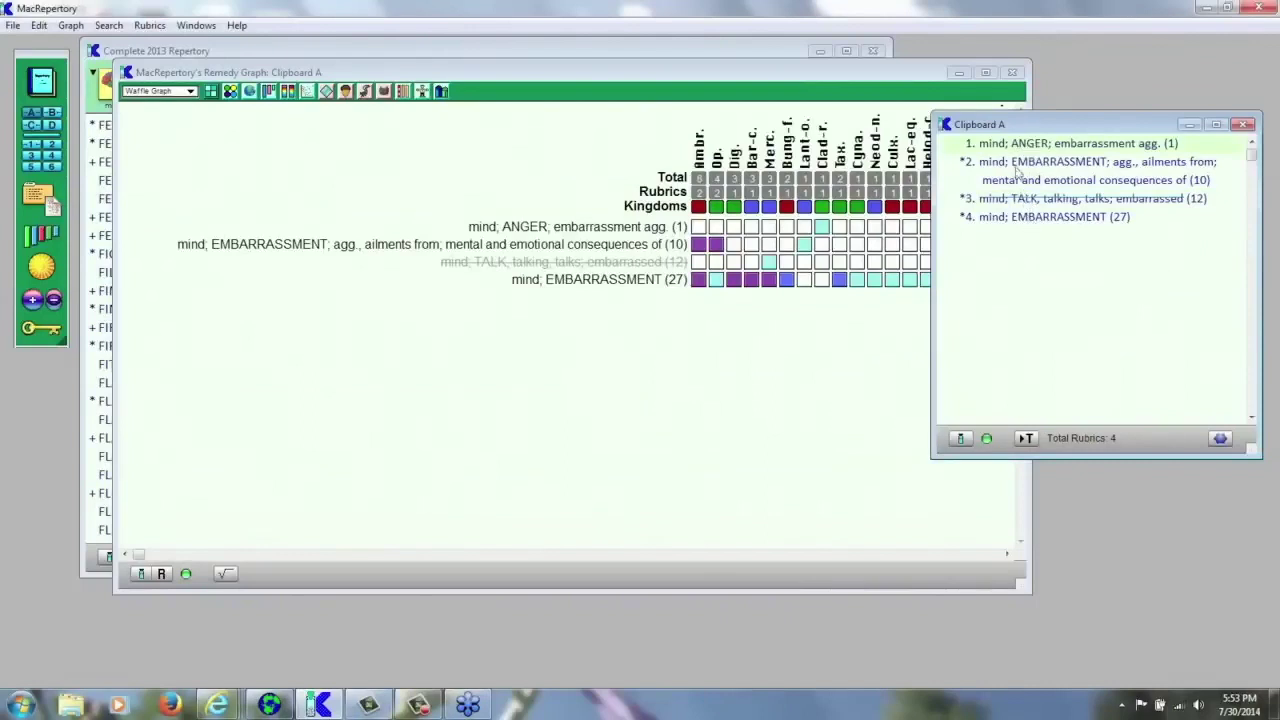
click(1015, 168)
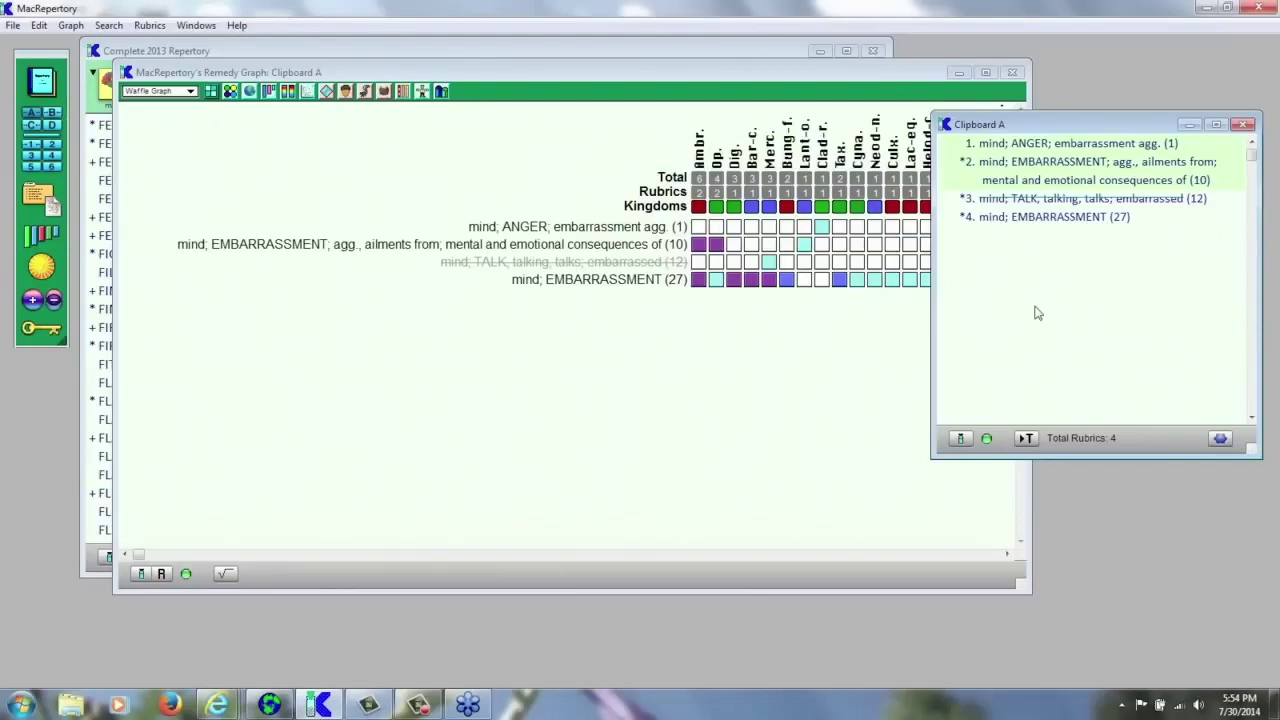
key(ctrl+d)
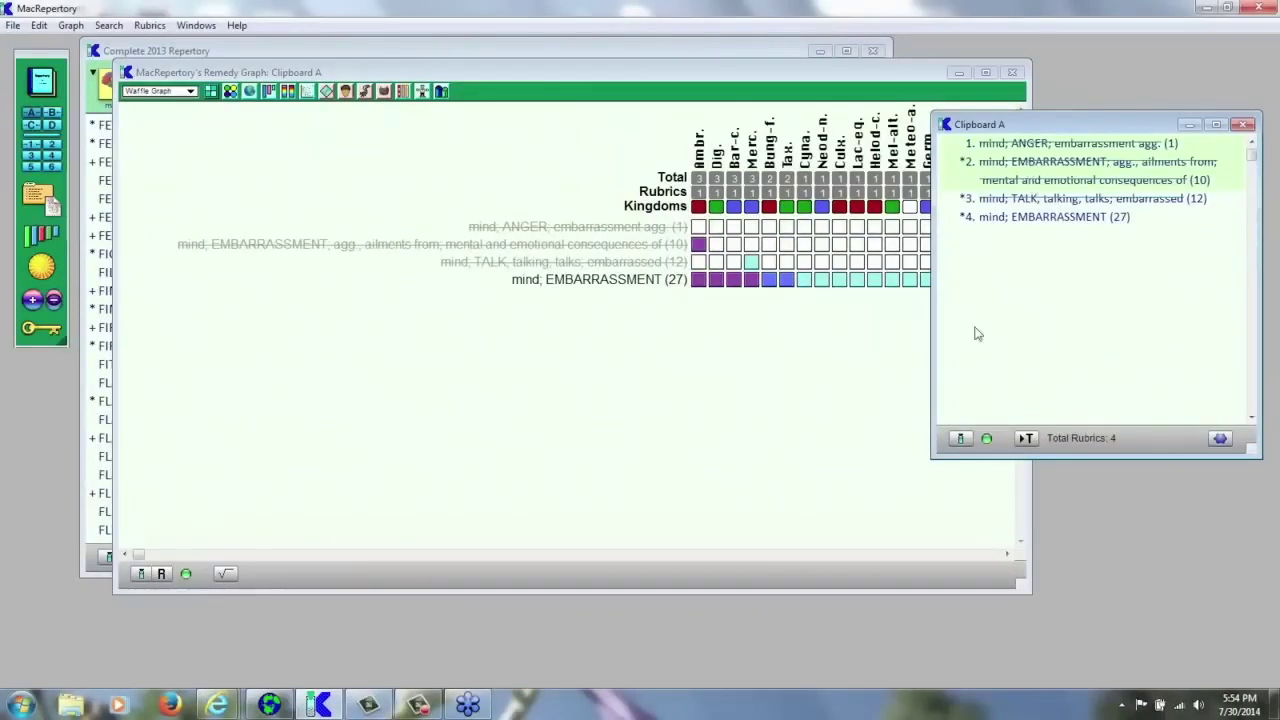
click(1016, 202)
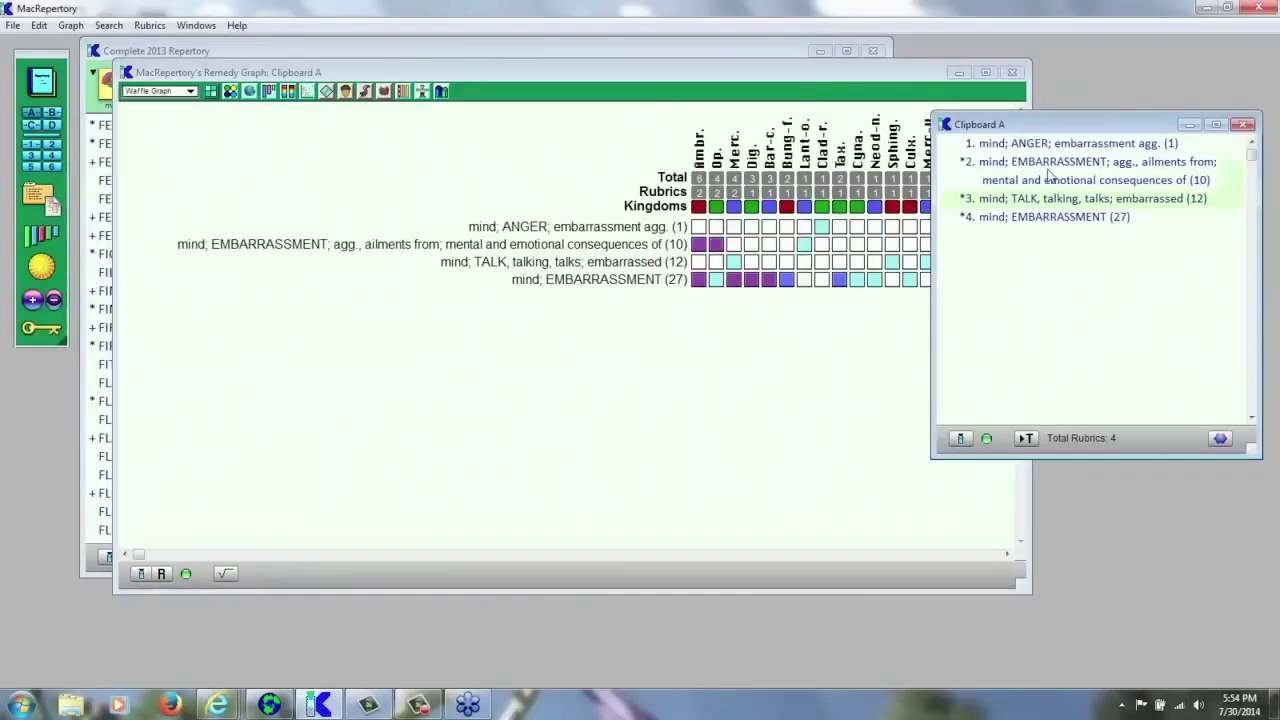
drag(1022, 168, 1026, 207)
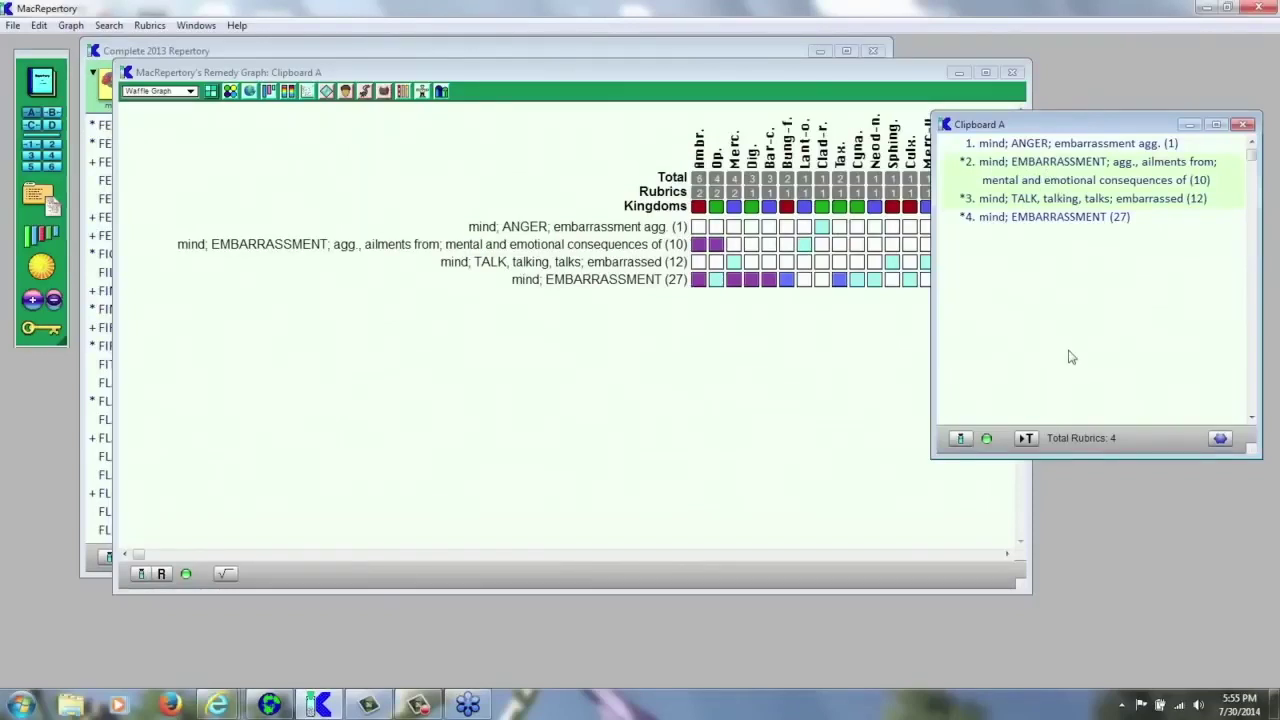
- Merge the selected rubrics with Ctrl+M into a new rubric named 'Embarrassed combined'
key(ctrl+m)
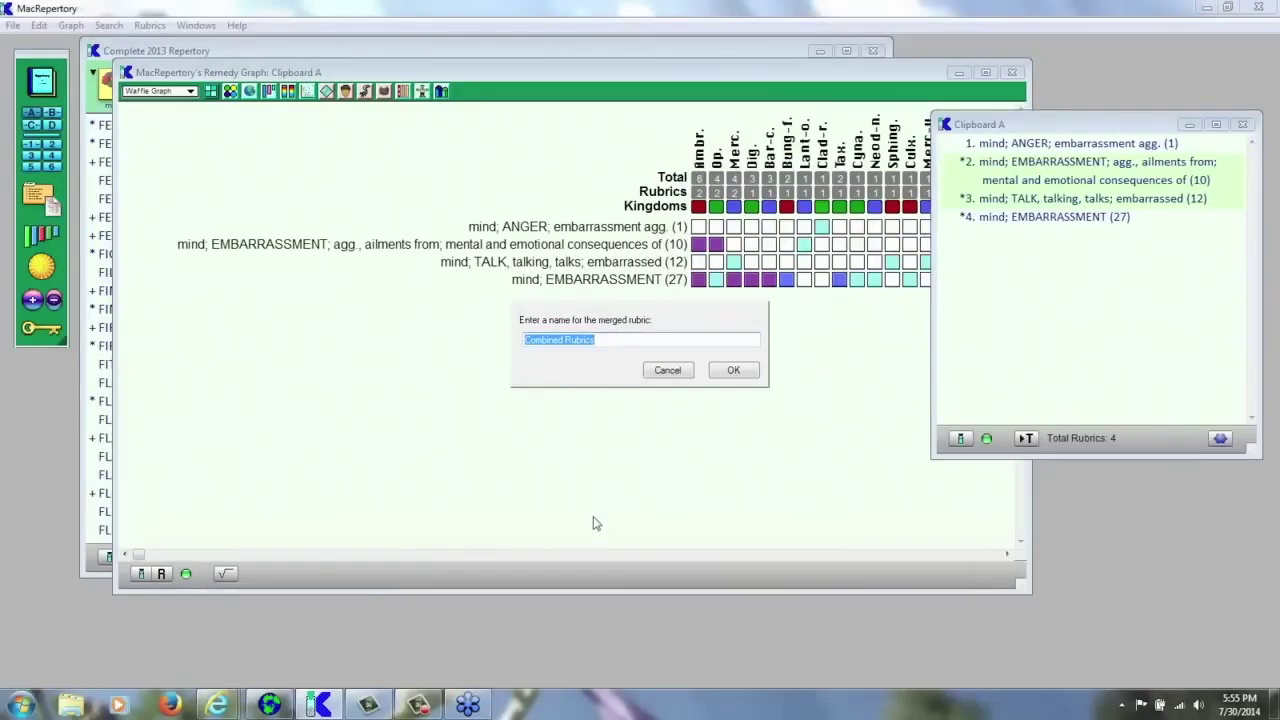
text(Embarrased)
key(BackSpace)
key(BackSpace)
text(sed combined)
click(739, 373)
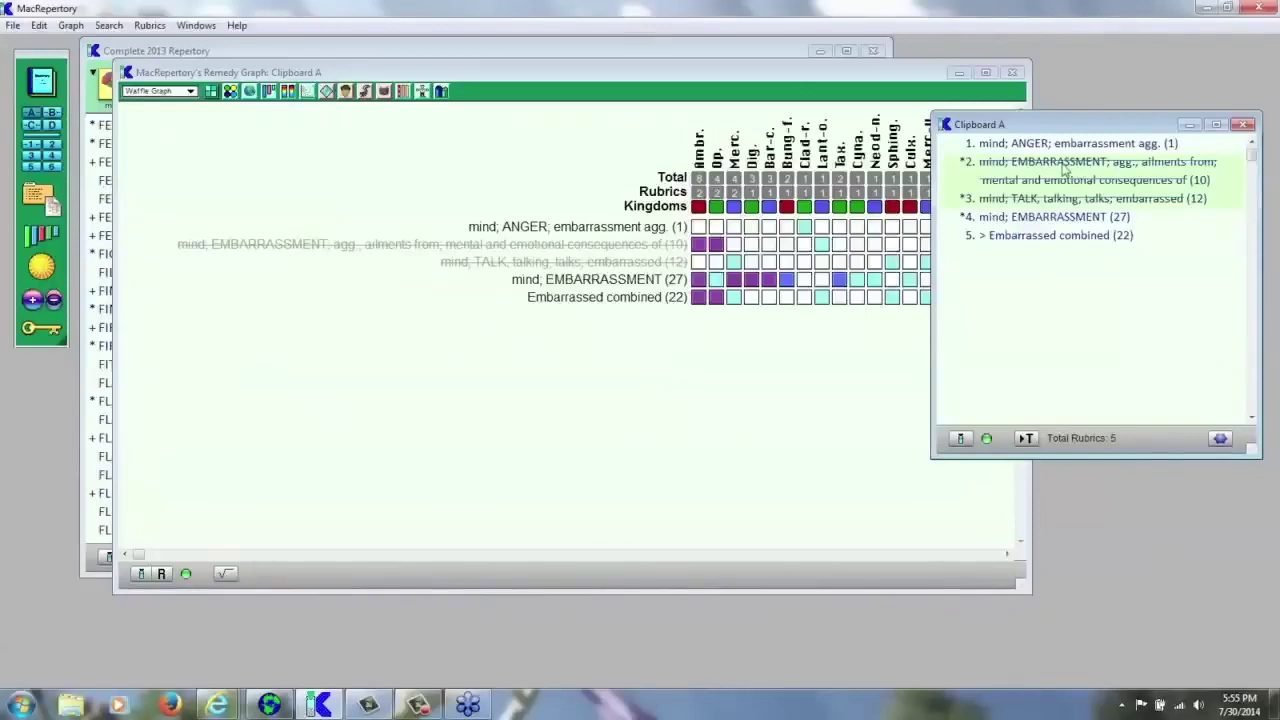
- Restore the embarrassment ailments-from rubric to the graph and delete the TALK rubric from Clipboard A
click(1070, 174)
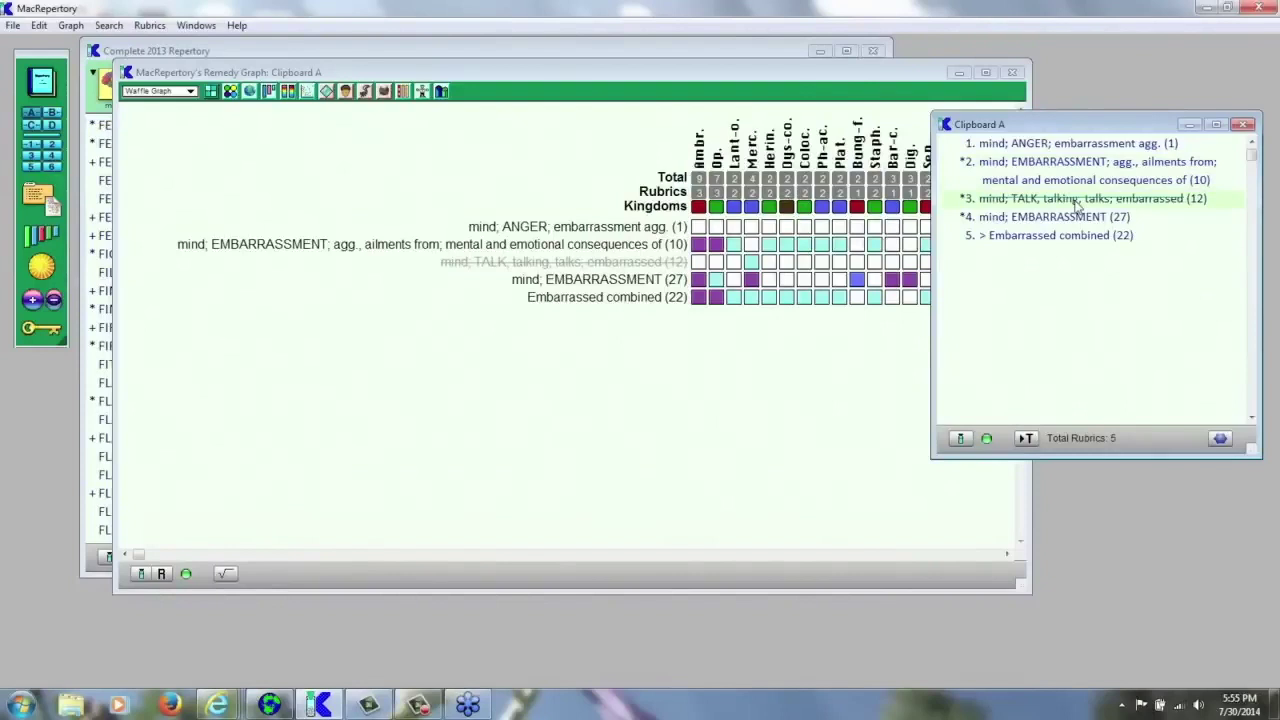
click(1075, 201)
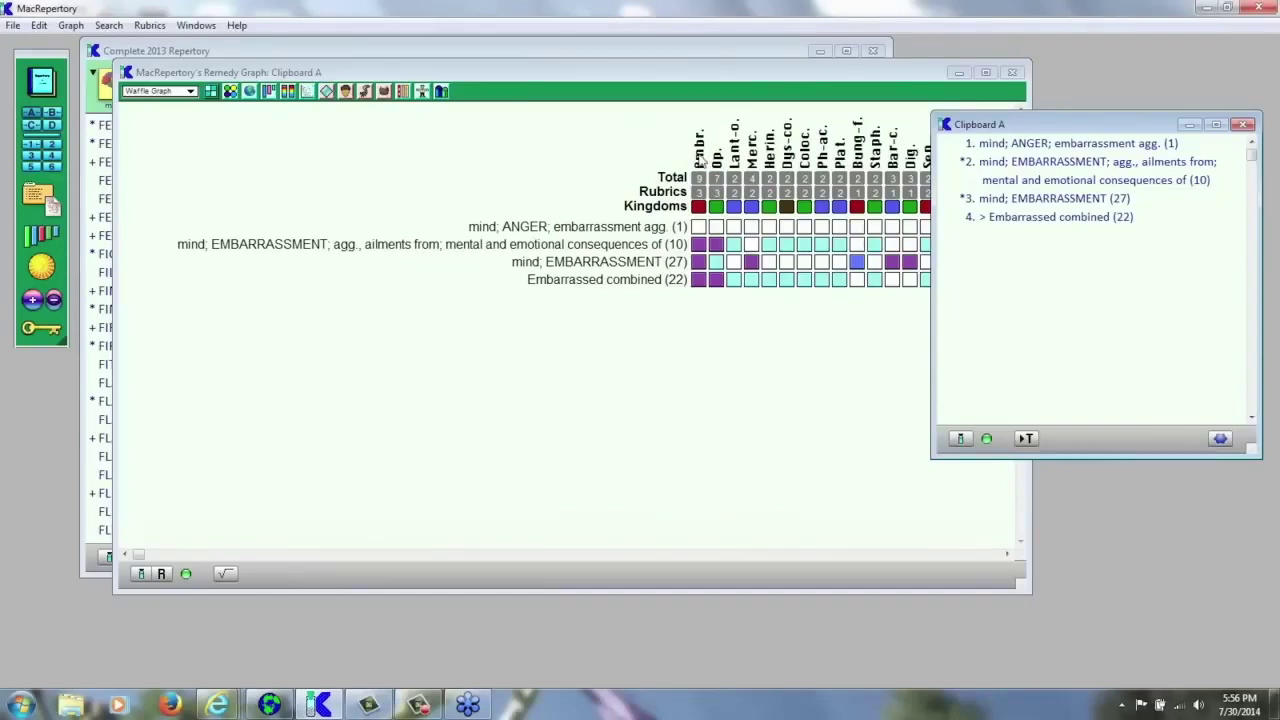
- Open Boericke's Materia Medica for Ambr. by dragging its column, move the window left, and advance to Op
click(699, 158)
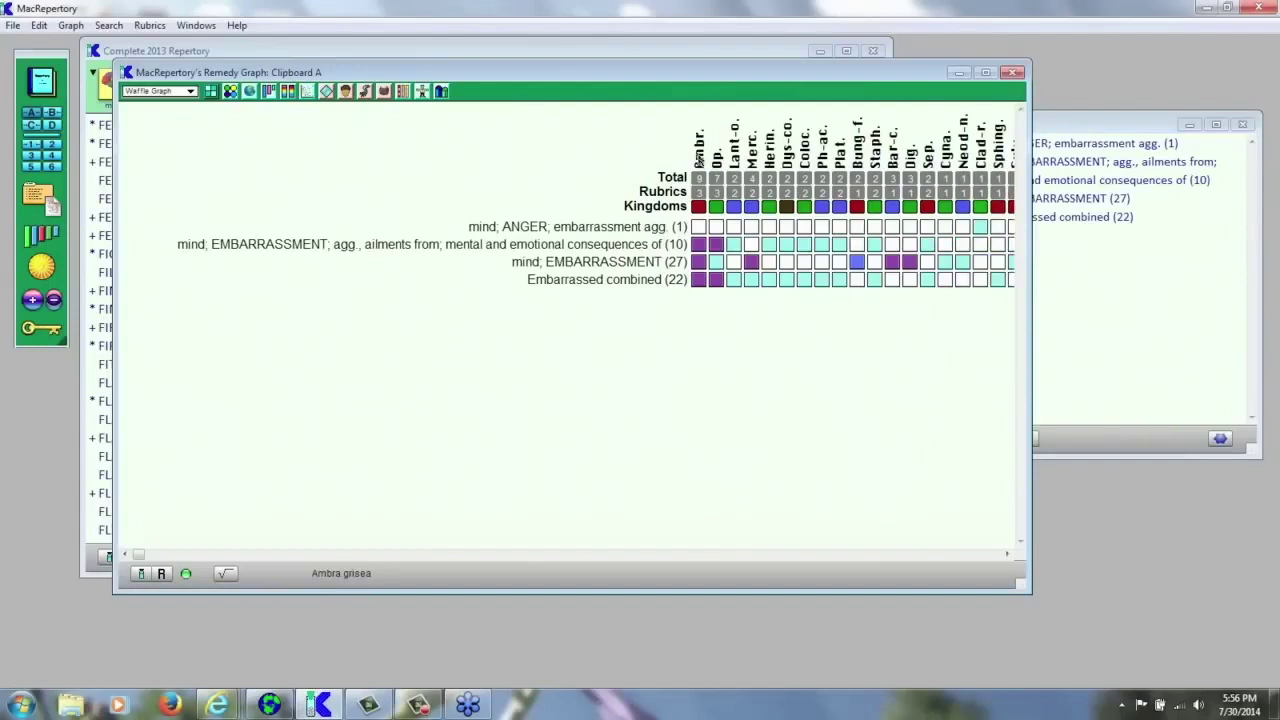
drag(699, 158, 45, 333)
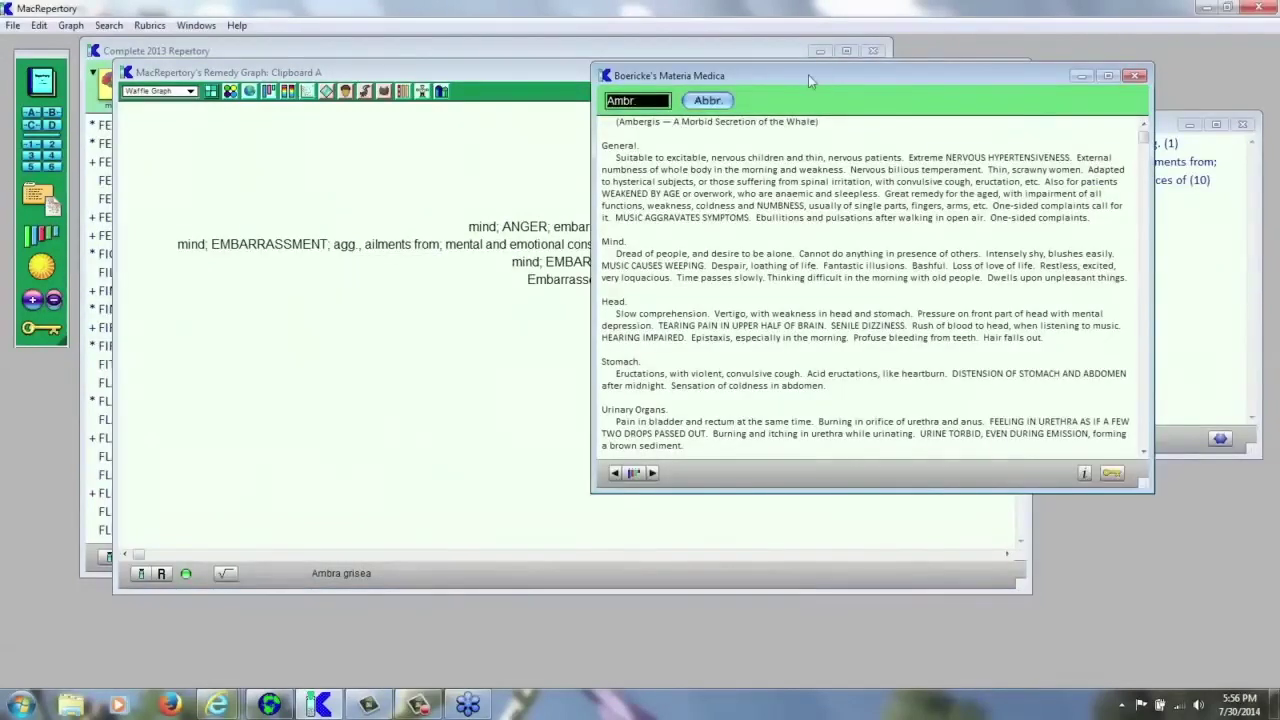
drag(808, 75, 853, 161)
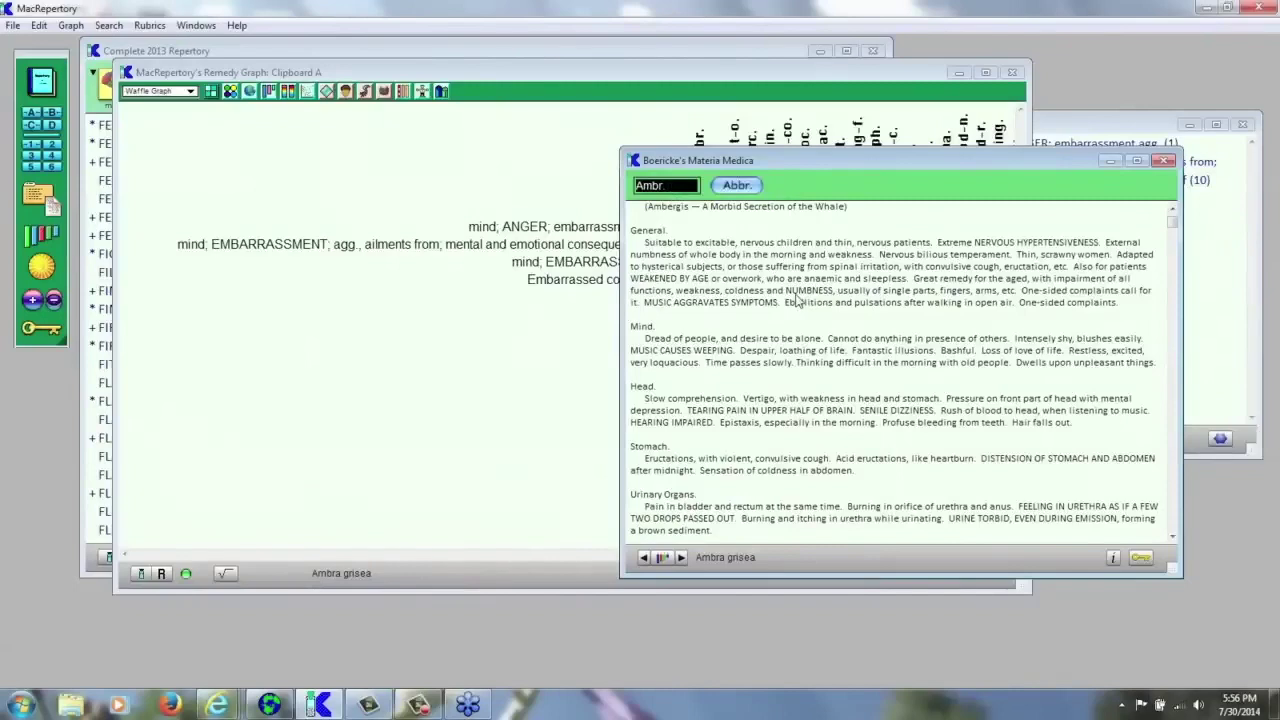
drag(785, 166, 292, 174)
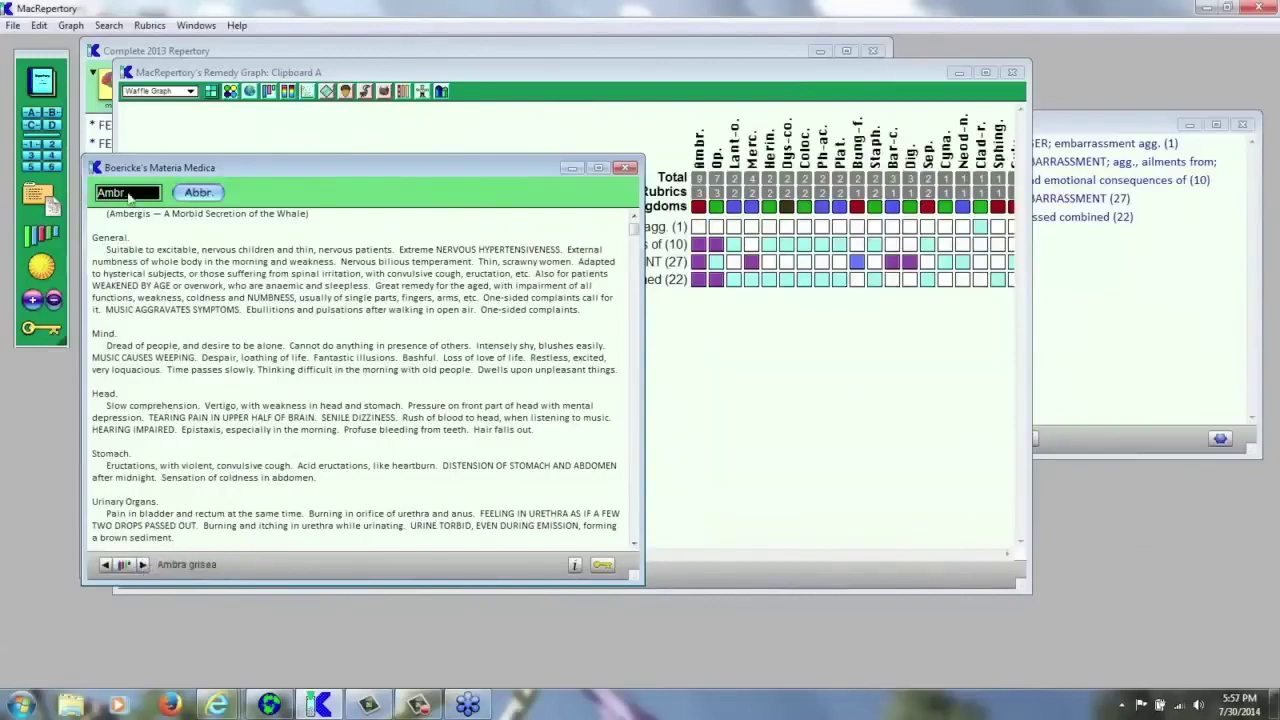
click(143, 565)
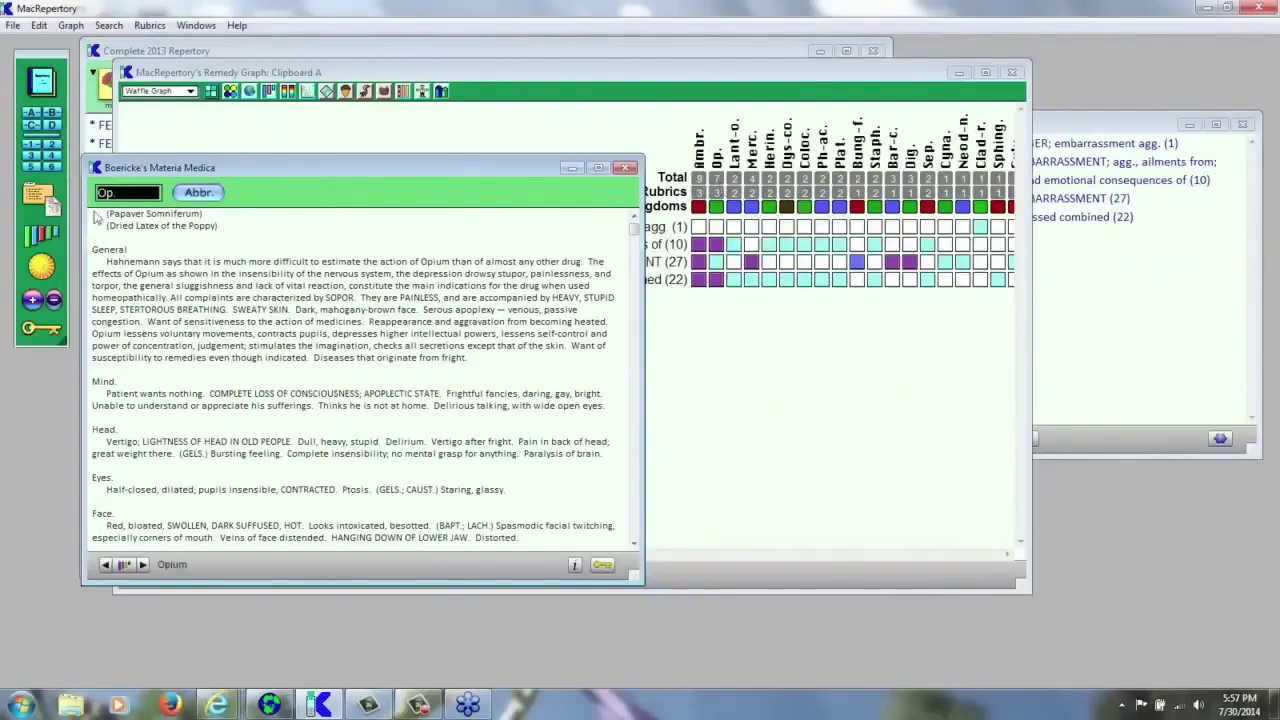
click(143, 565)
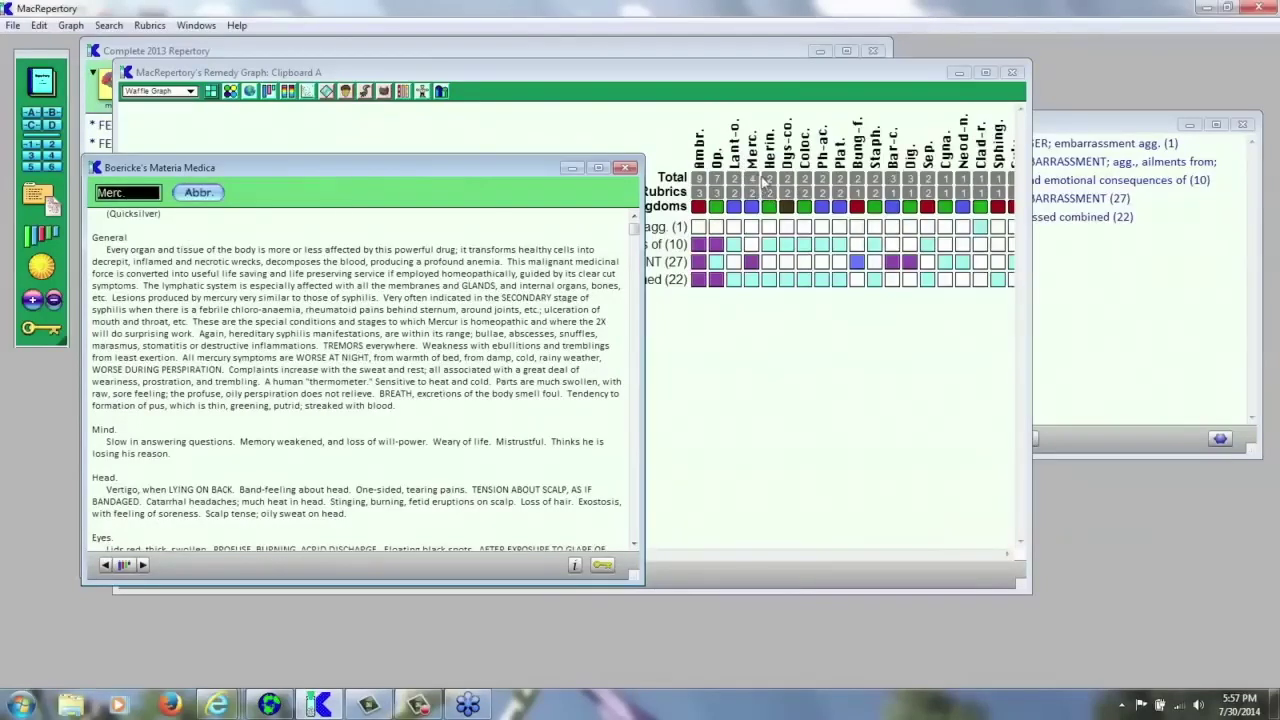
click(142, 566)
click(142, 566)
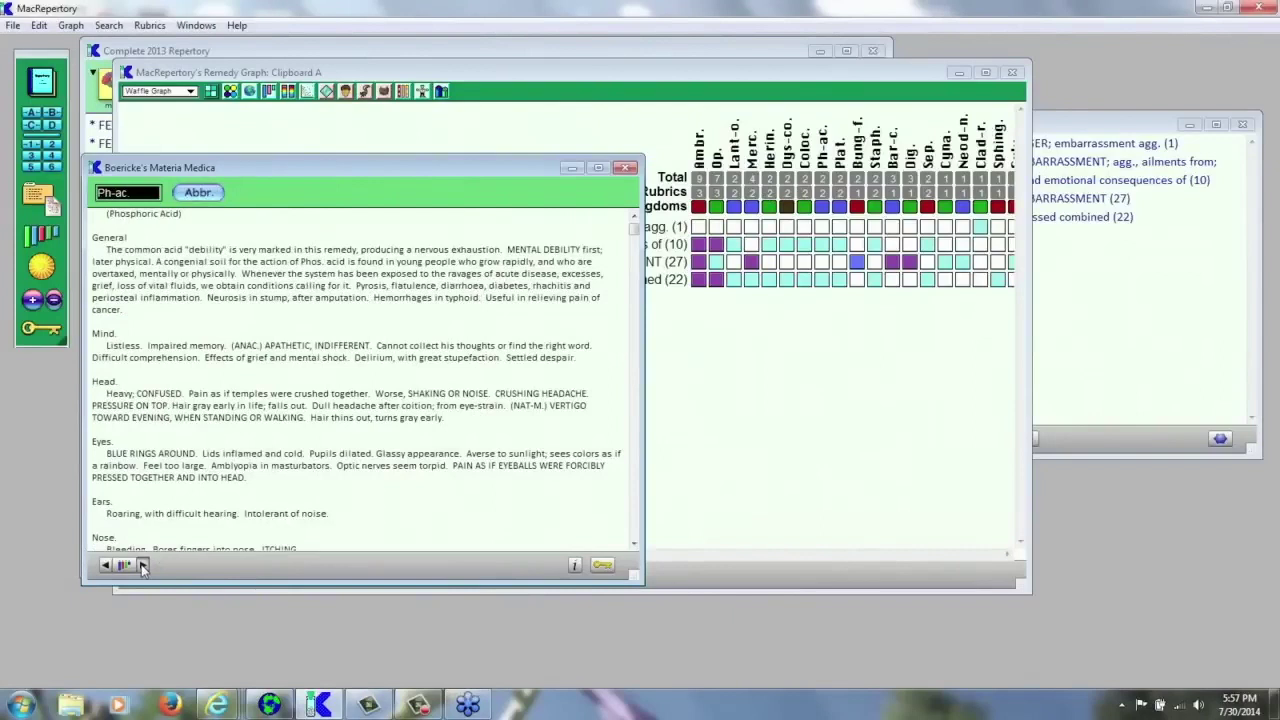
click(142, 566)
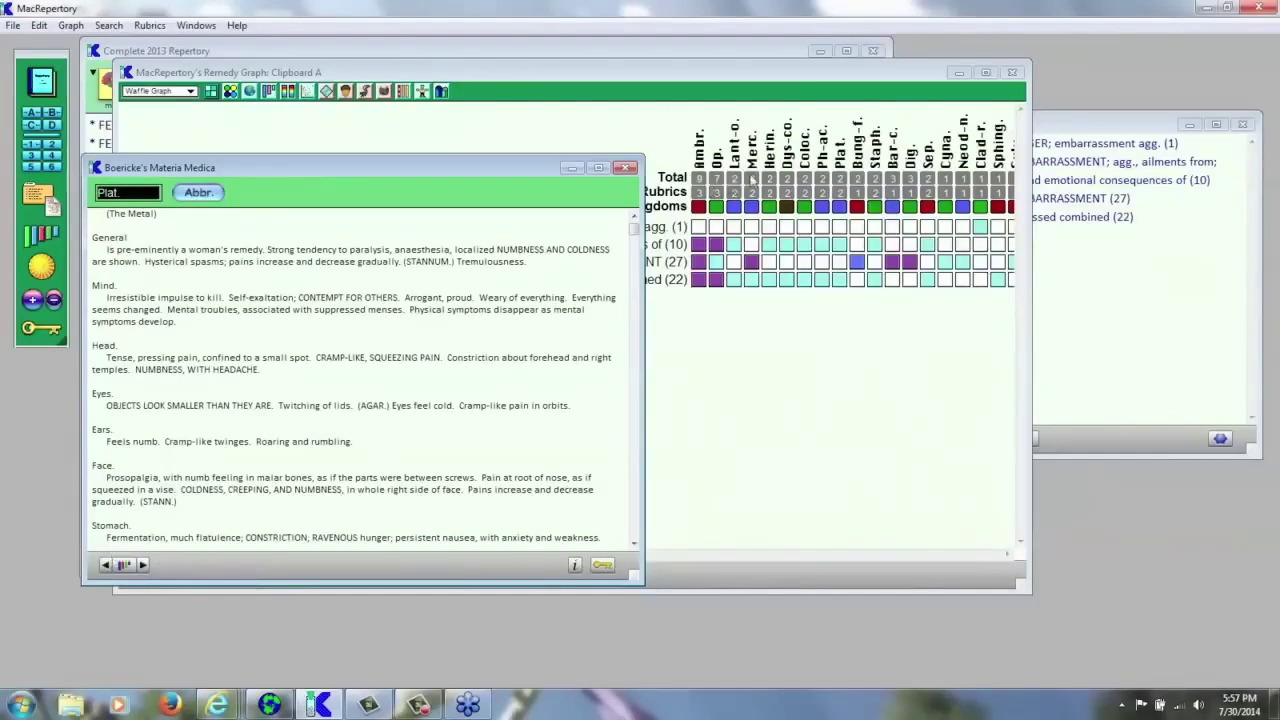
click(105, 565)
click(105, 566)
click(105, 565)
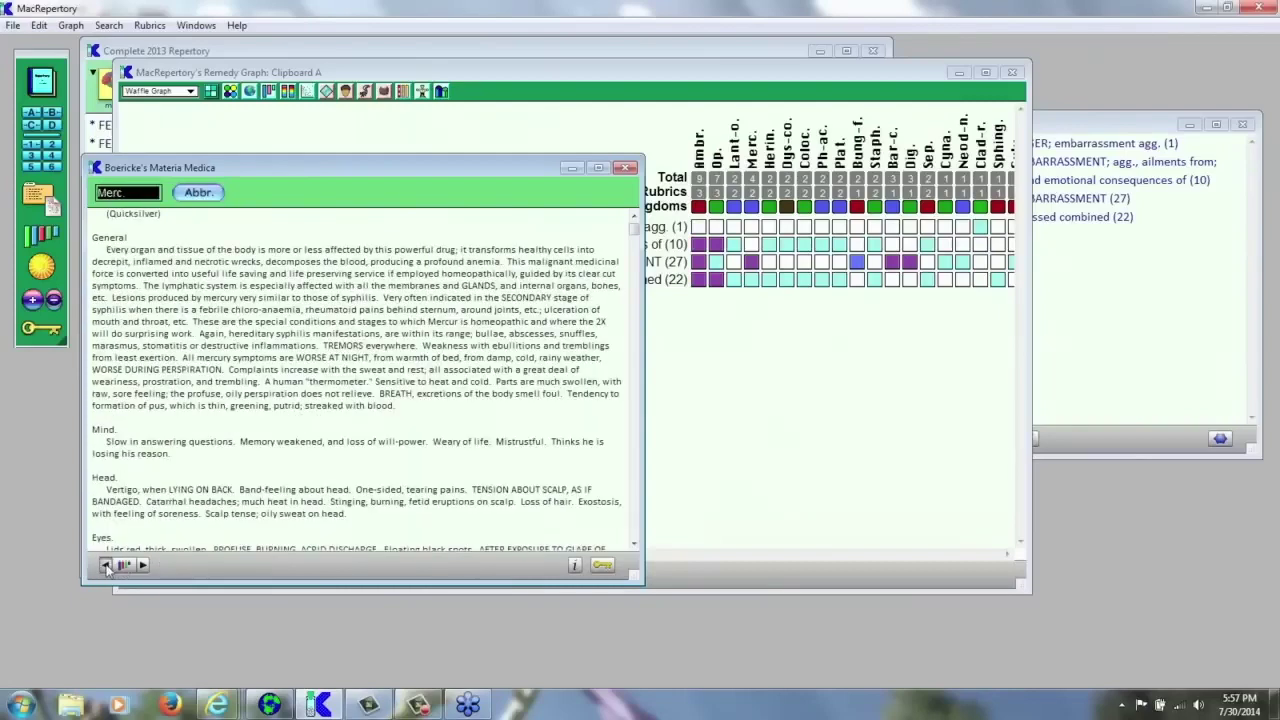
click(105, 565)
click(105, 565)
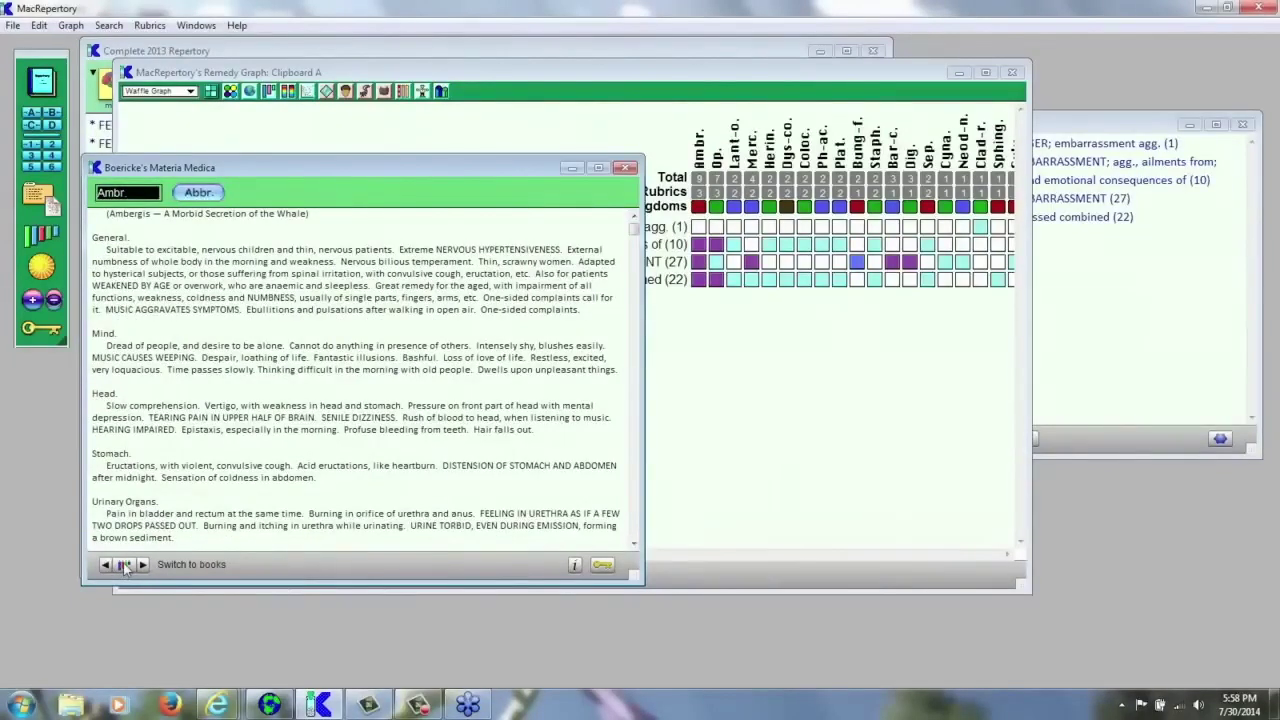
click(603, 566)
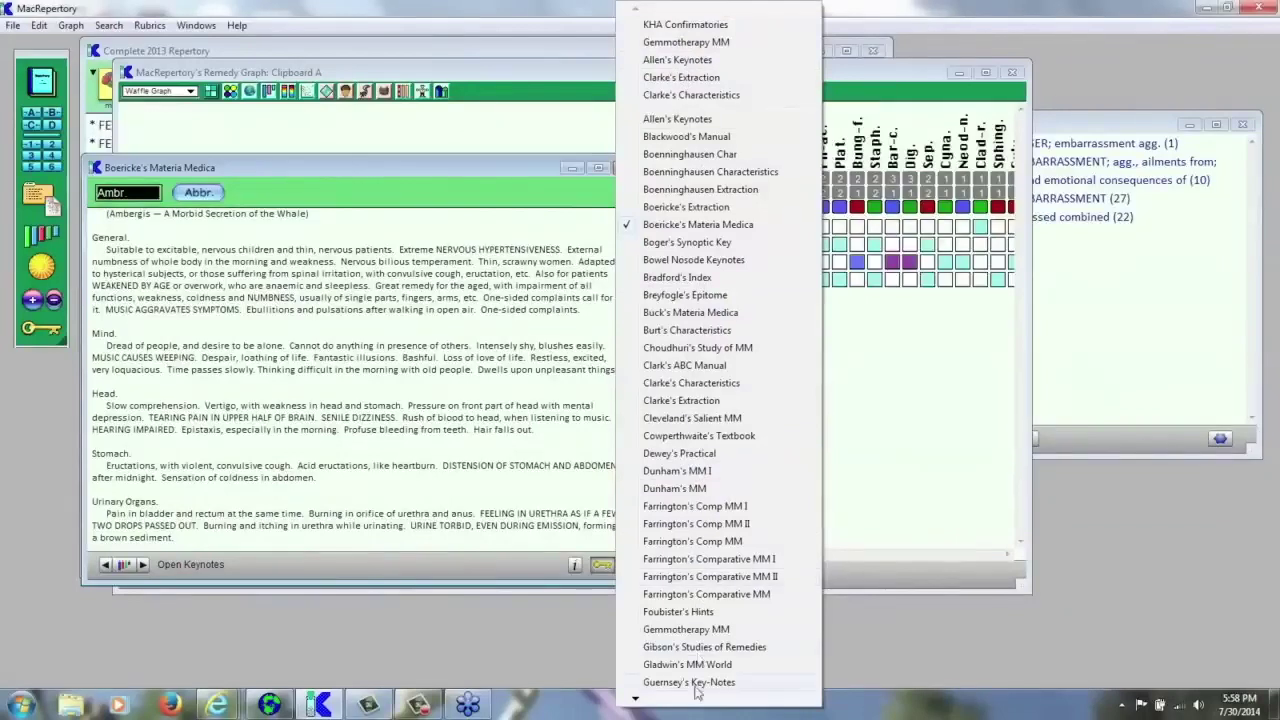
- Return the Clipboard A Remedy Graph, with Ambr. leading its four rubrics, to the front
mouse_move(636, 703)
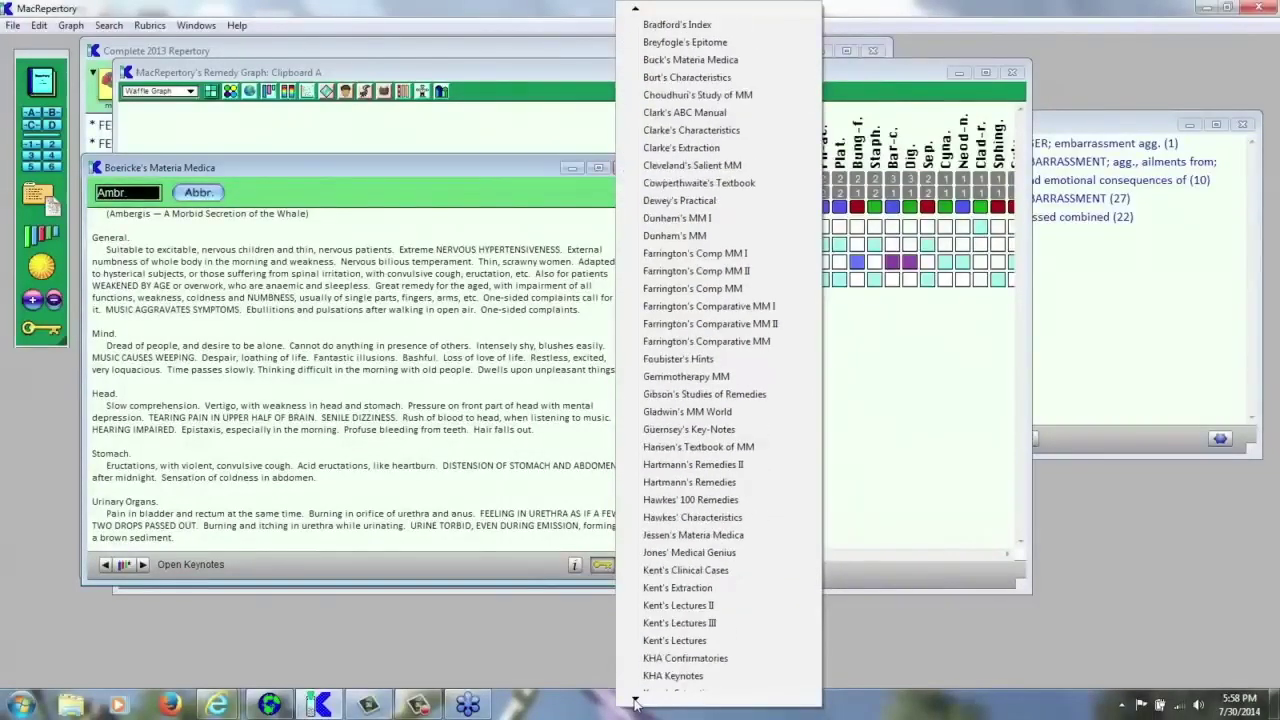
click(518, 77)
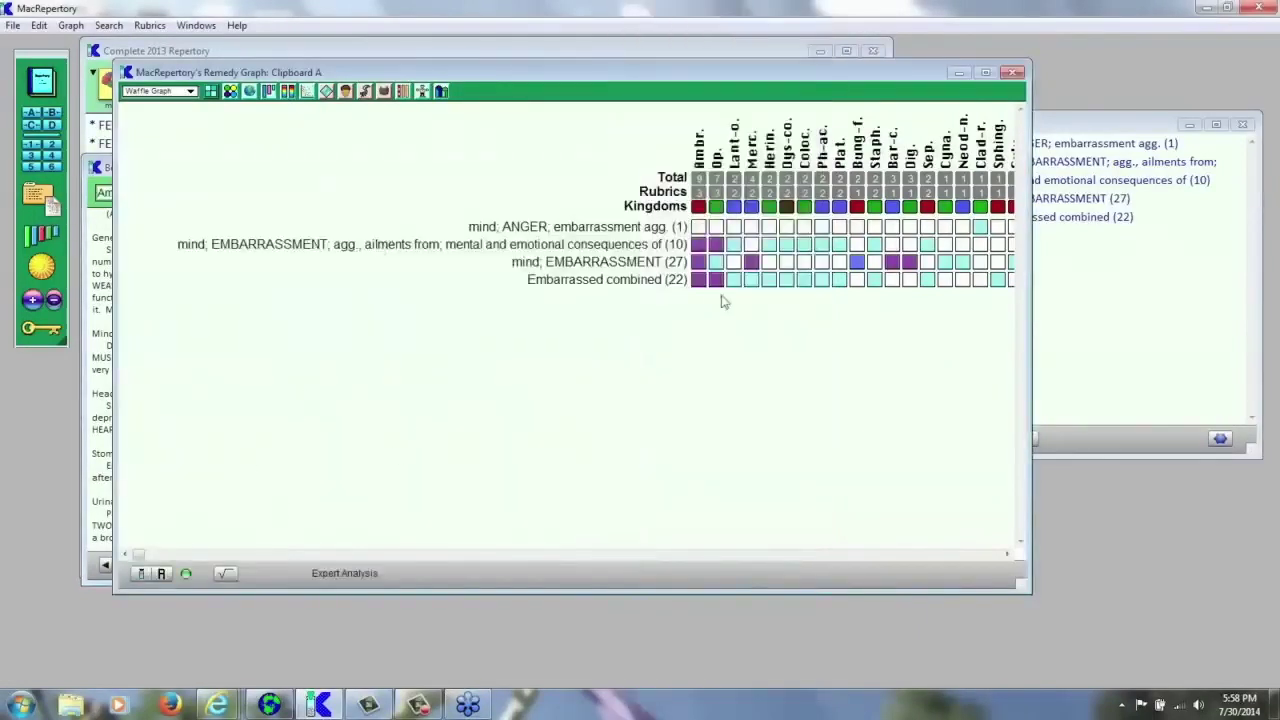
- Put Boericke's Materia Medica window with the Ambra grisea entry back over the graph
click(106, 252)
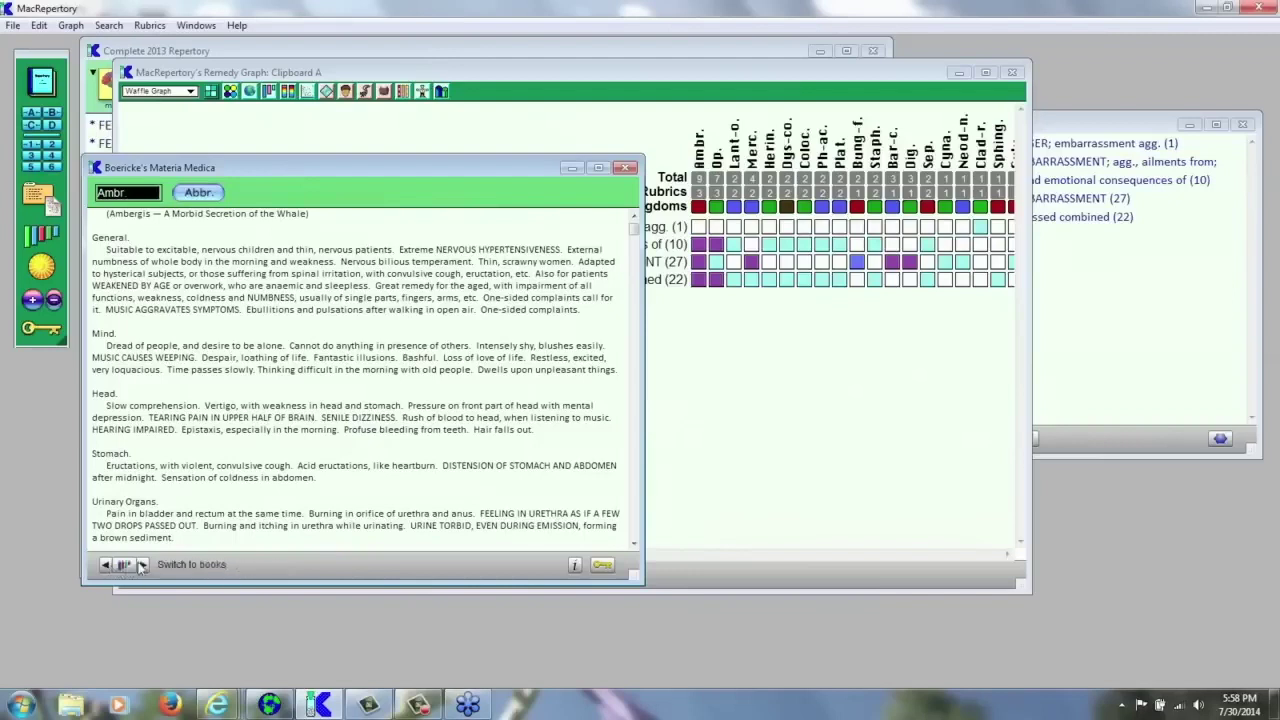
- Switch to book browsing and page Ambr. through Boger, Bradford, Breyfogle, Buck and Clarke to Cowperthwaite
click(124, 566)
click(143, 565)
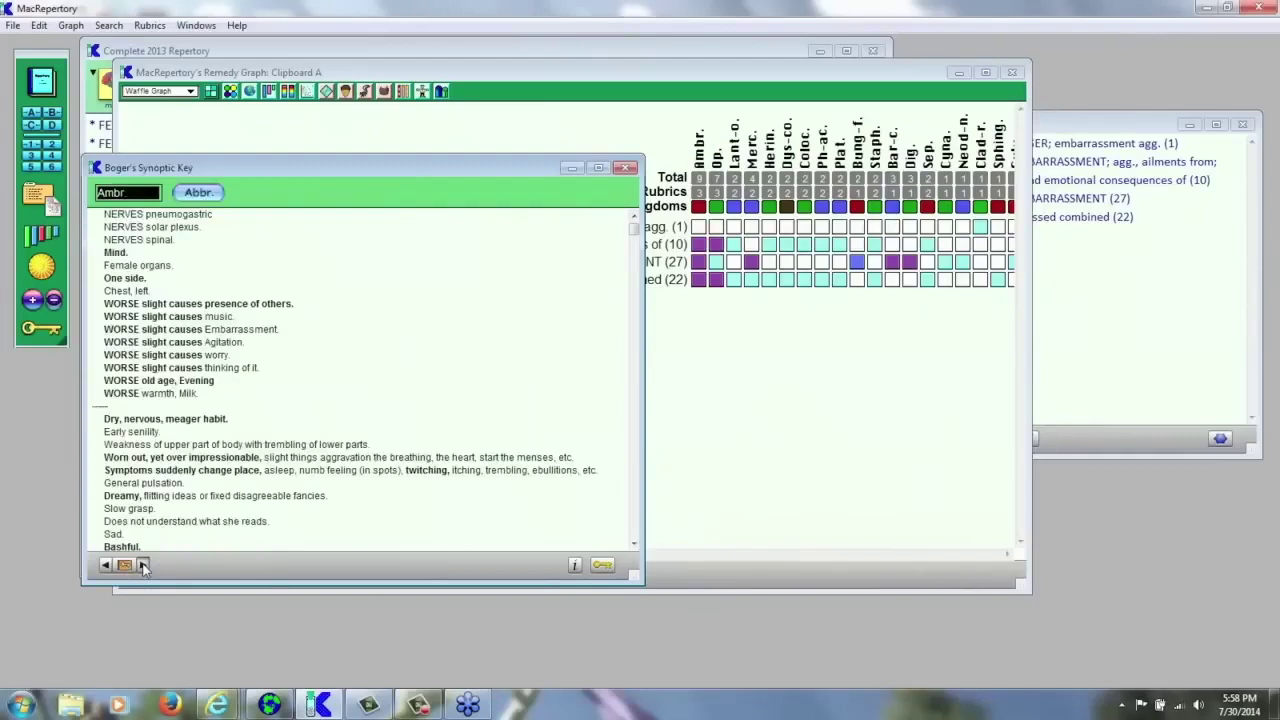
click(143, 565)
click(143, 565)
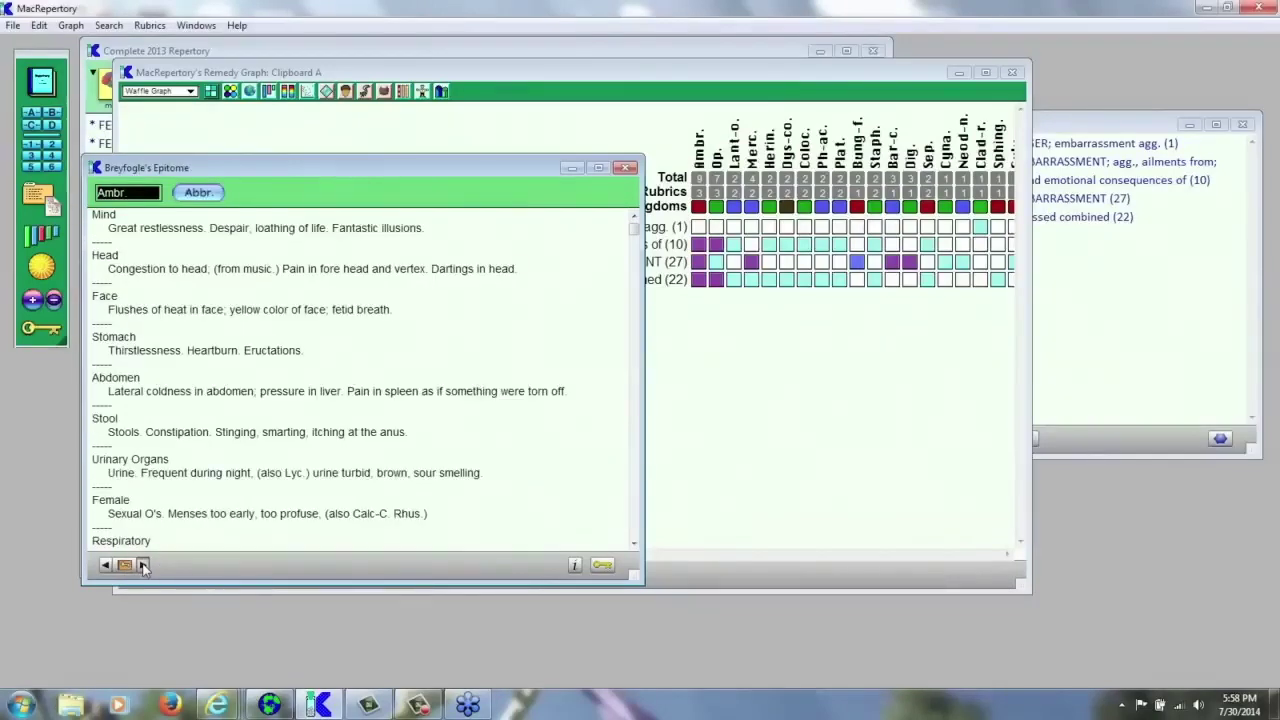
click(143, 565)
click(143, 565)
click(143, 565)
click(143, 565)
click(143, 565)
click(143, 565)
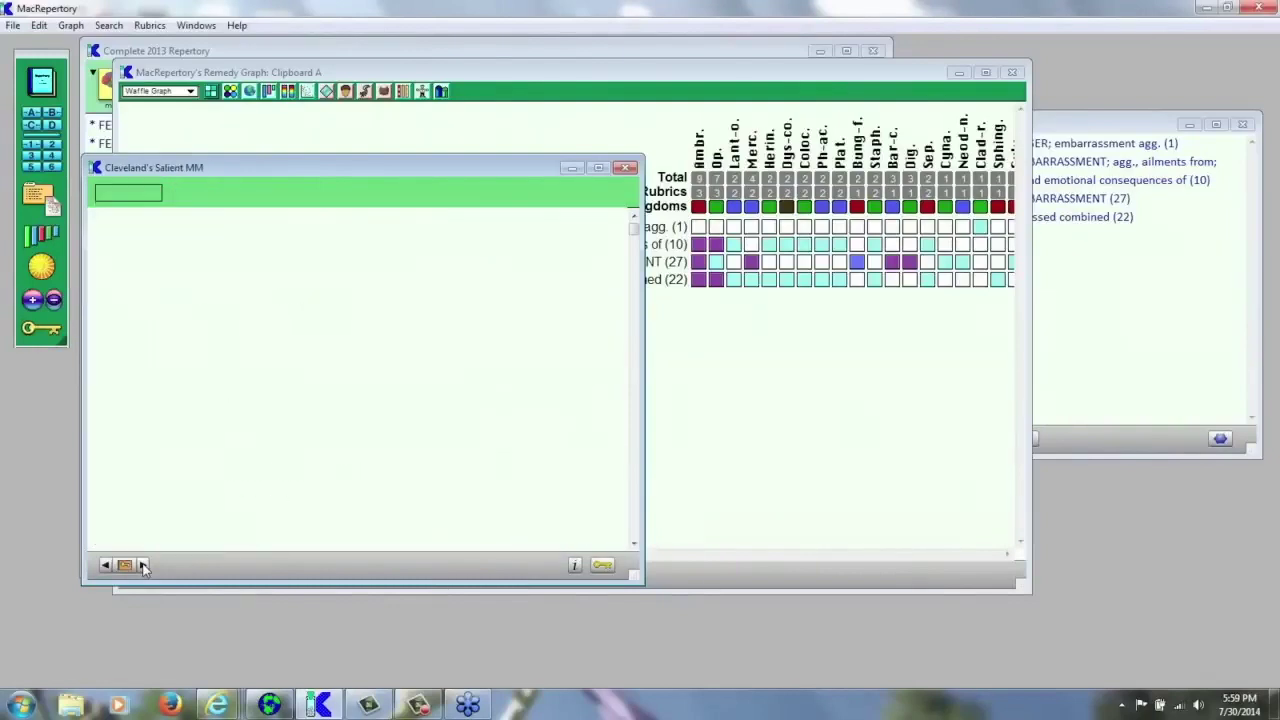
click(143, 565)
- Continue through Dewey, Farrington, Hawkes and Kent's Extraction to Kent's Lectures, then close the book window
click(143, 565)
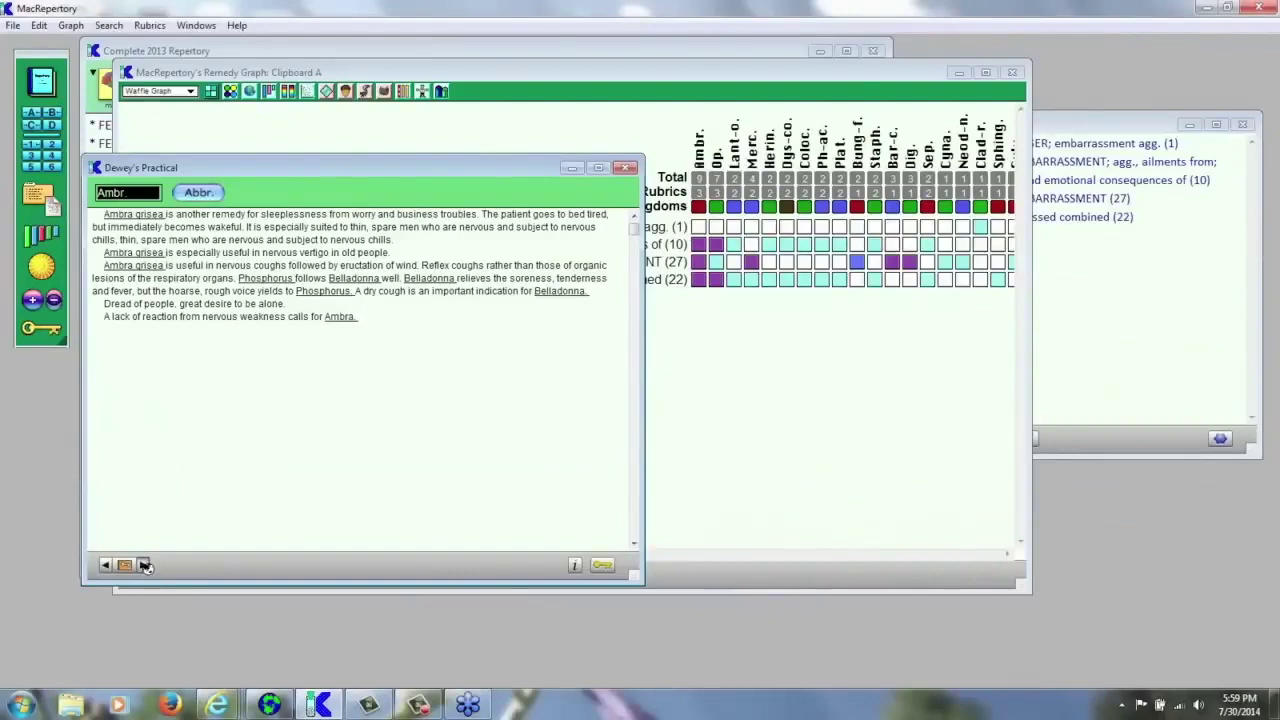
click(143, 565)
click(143, 565)
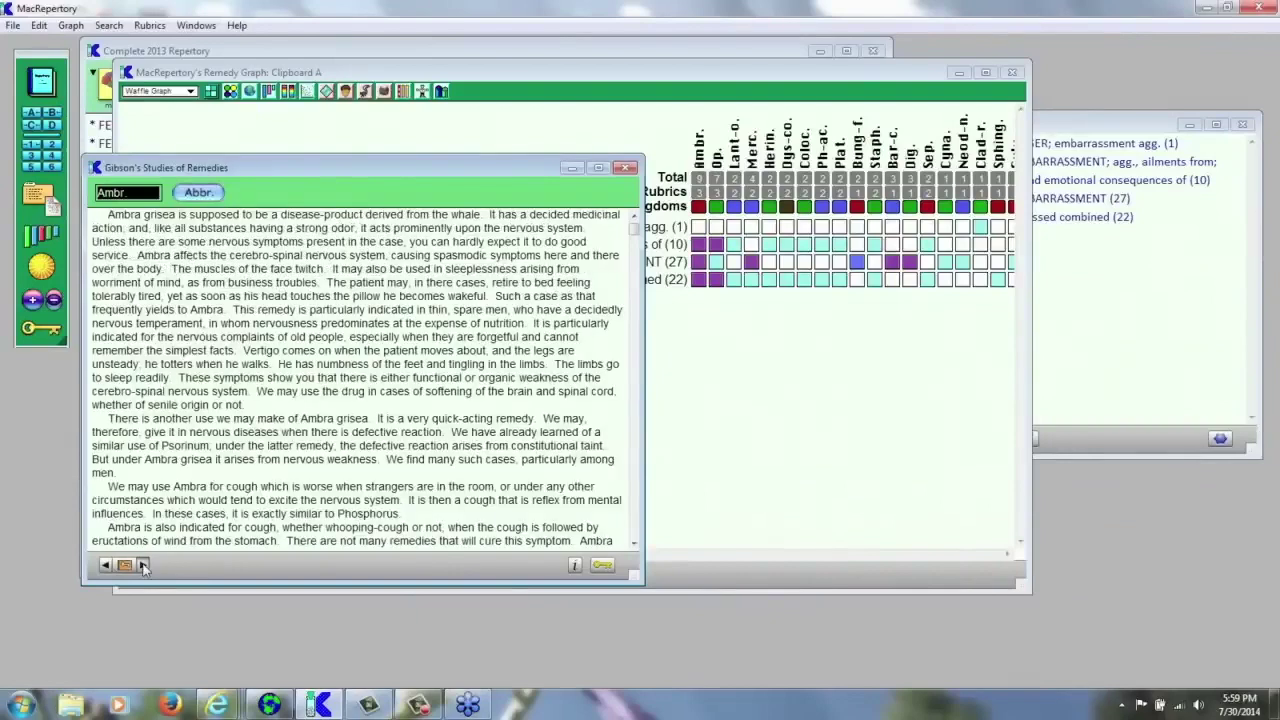
click(143, 565)
click(143, 565)
click(143, 565)
click(143, 565)
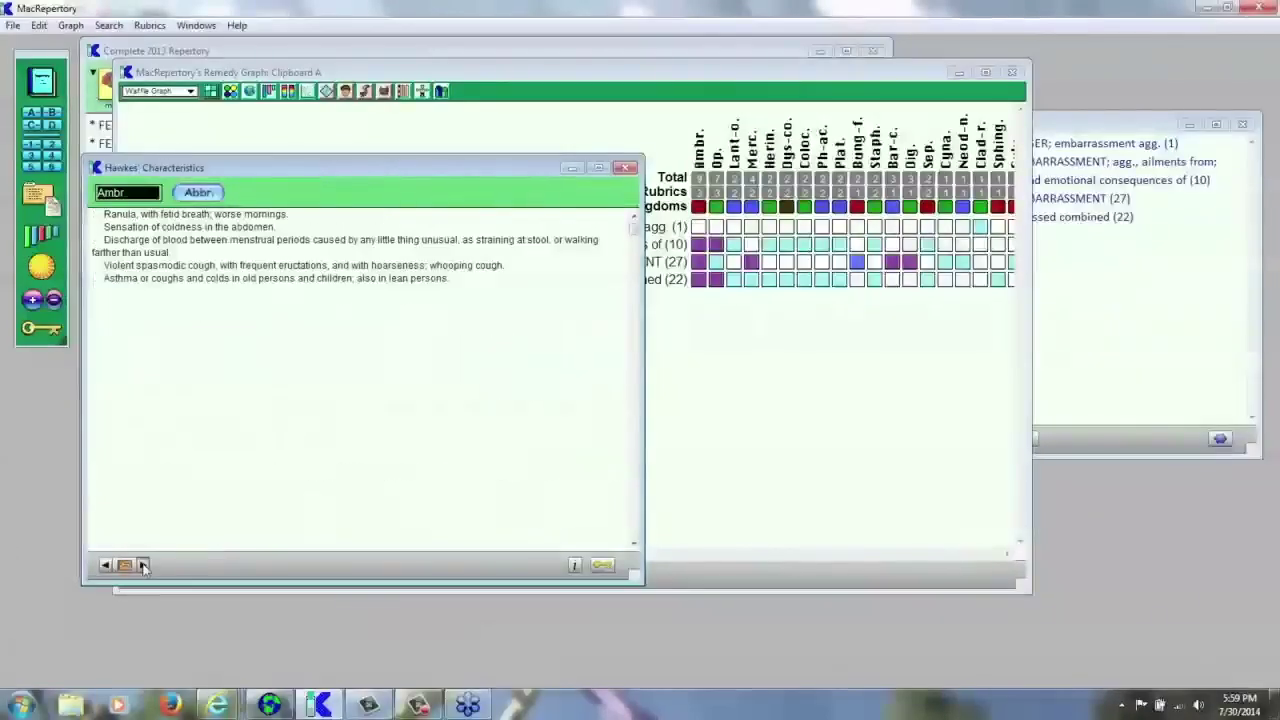
click(143, 565)
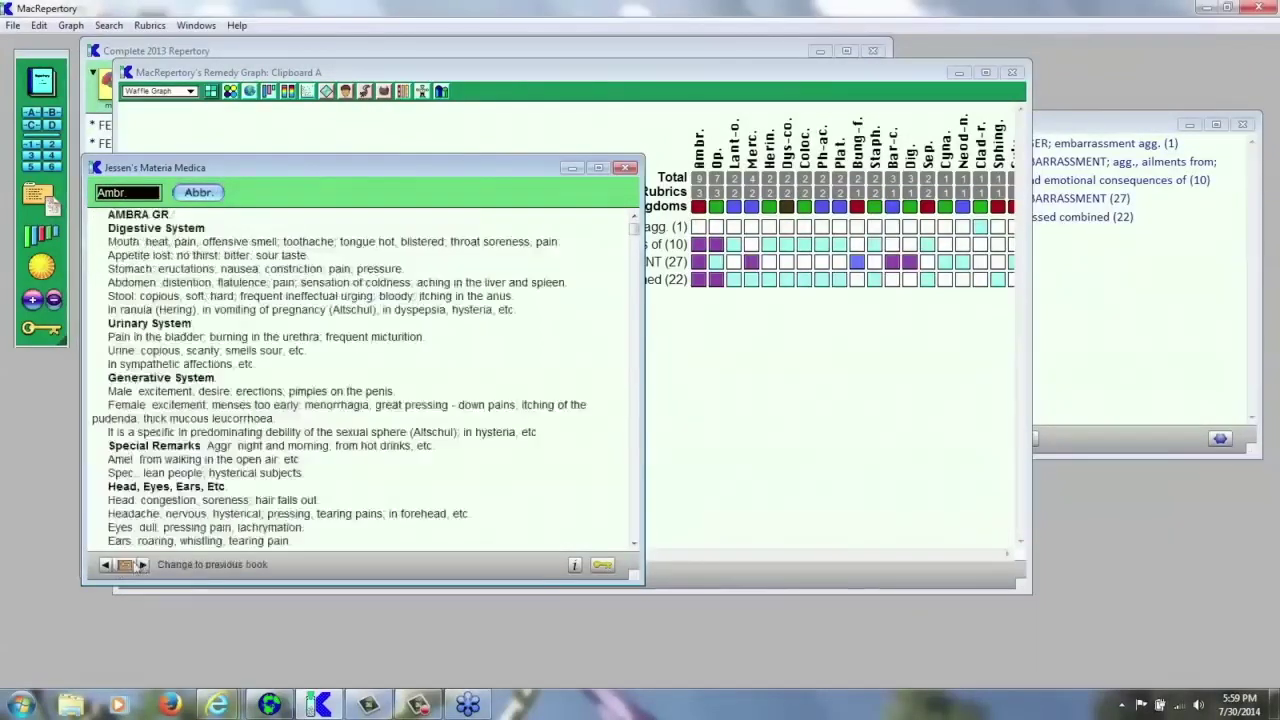
click(143, 565)
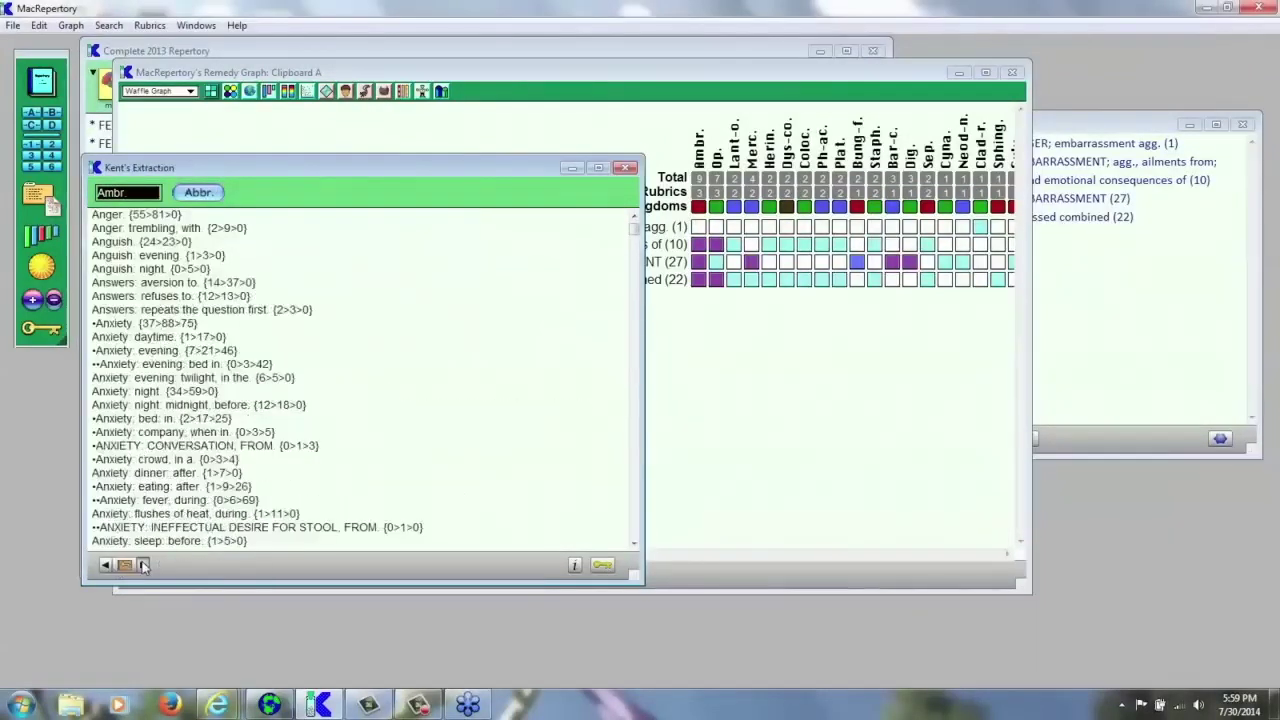
click(143, 565)
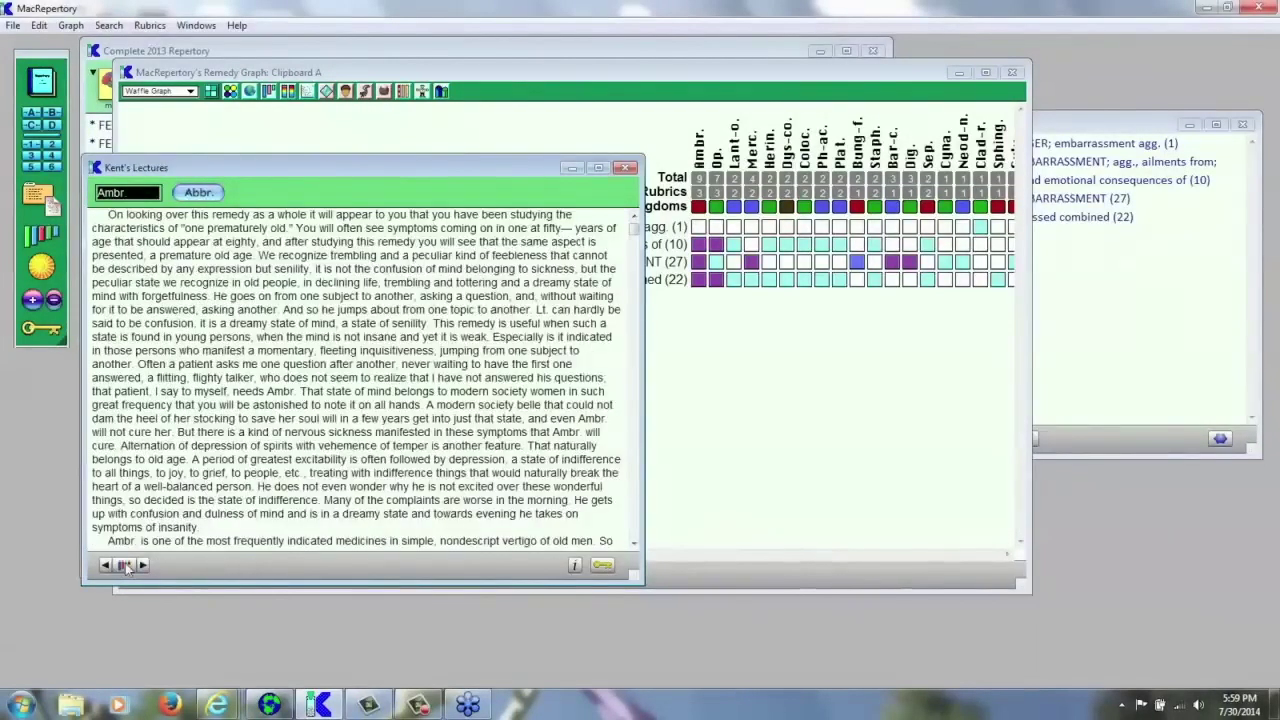
click(125, 567)
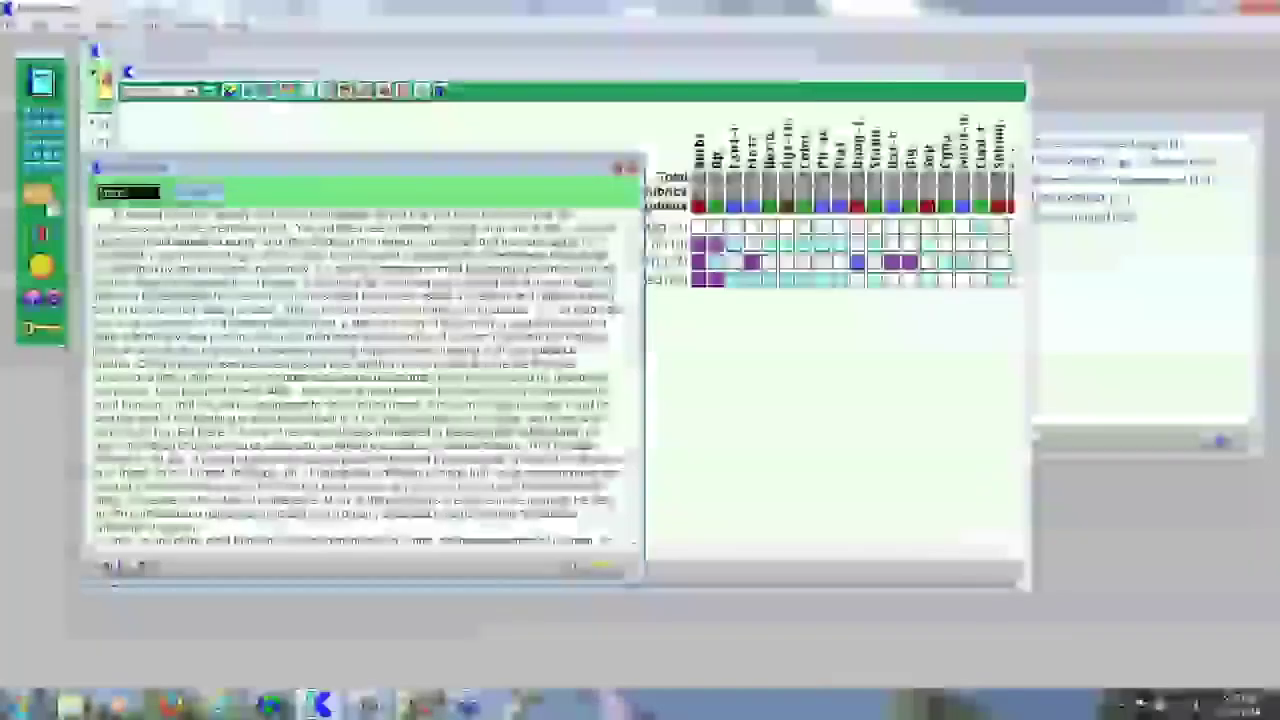
click(622, 168)
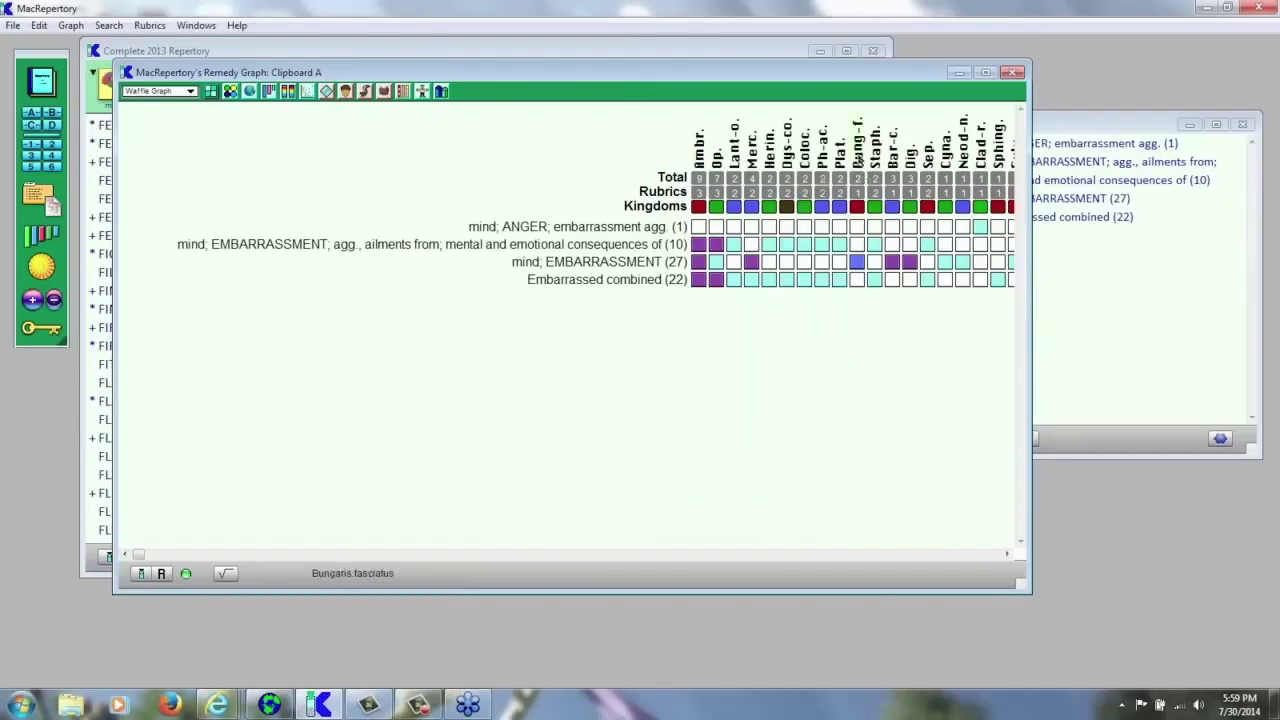
click(40, 330)
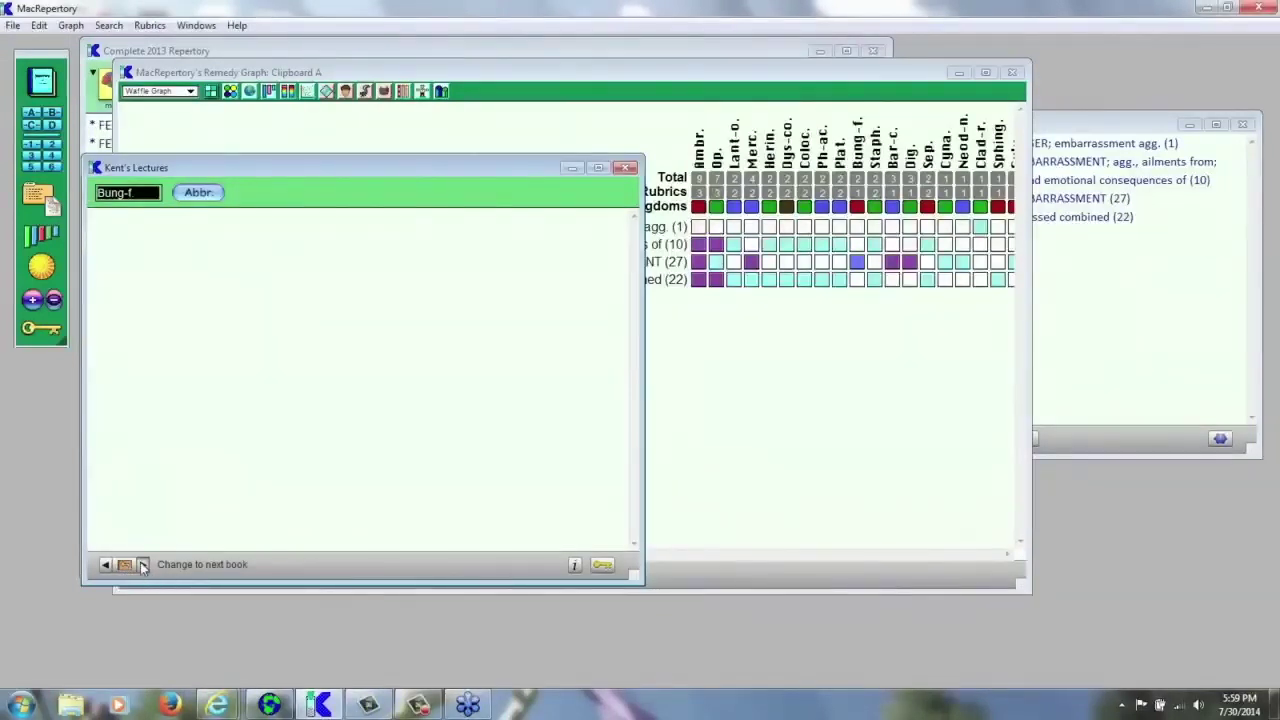
click(143, 566)
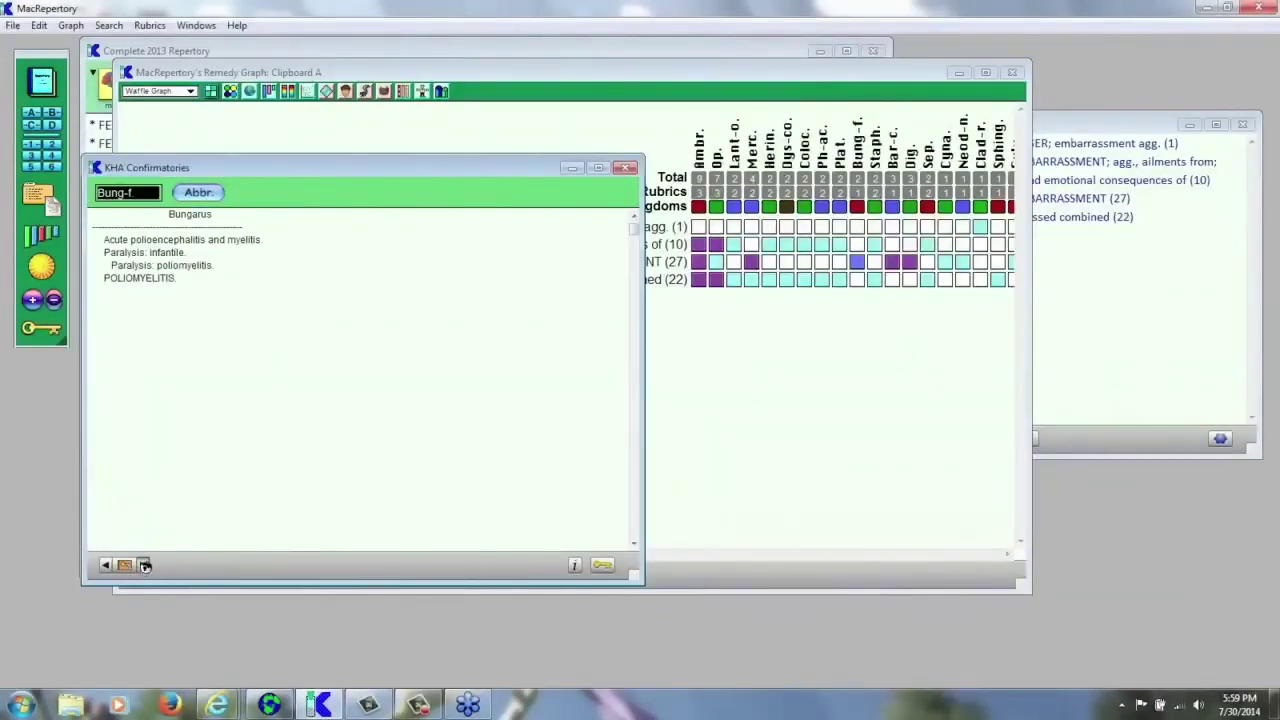
click(143, 566)
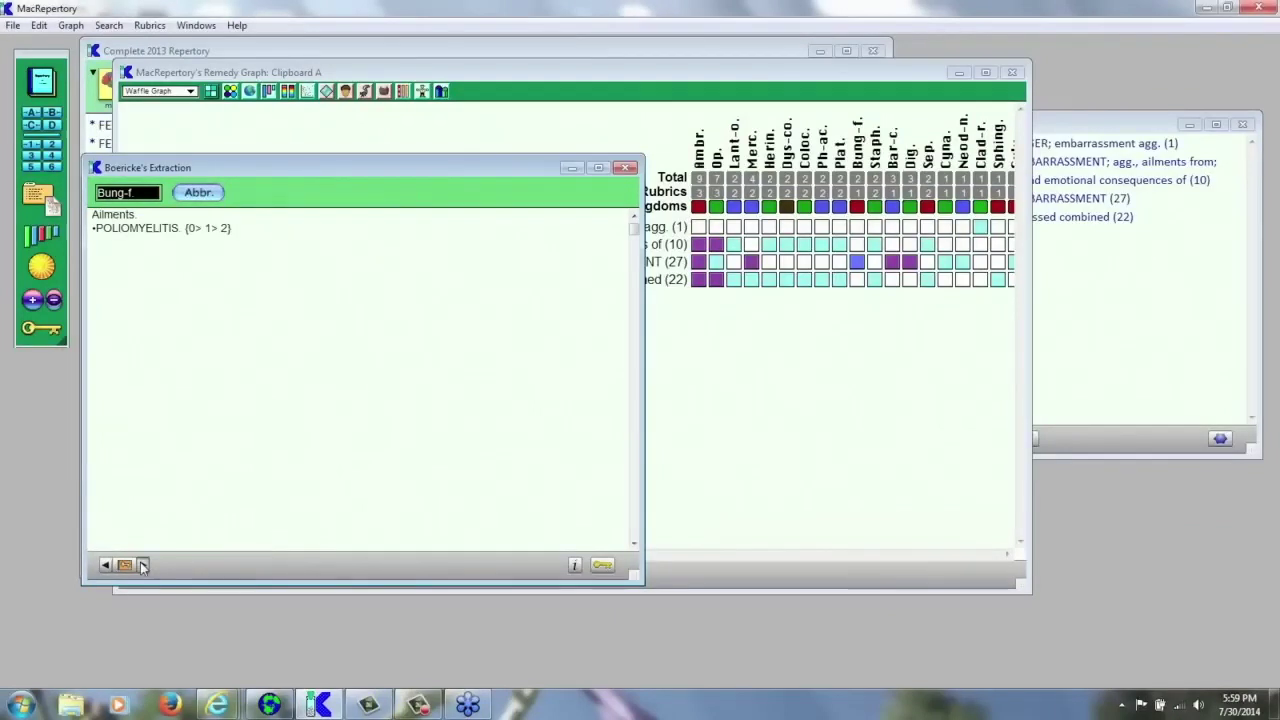
click(143, 566)
click(144, 566)
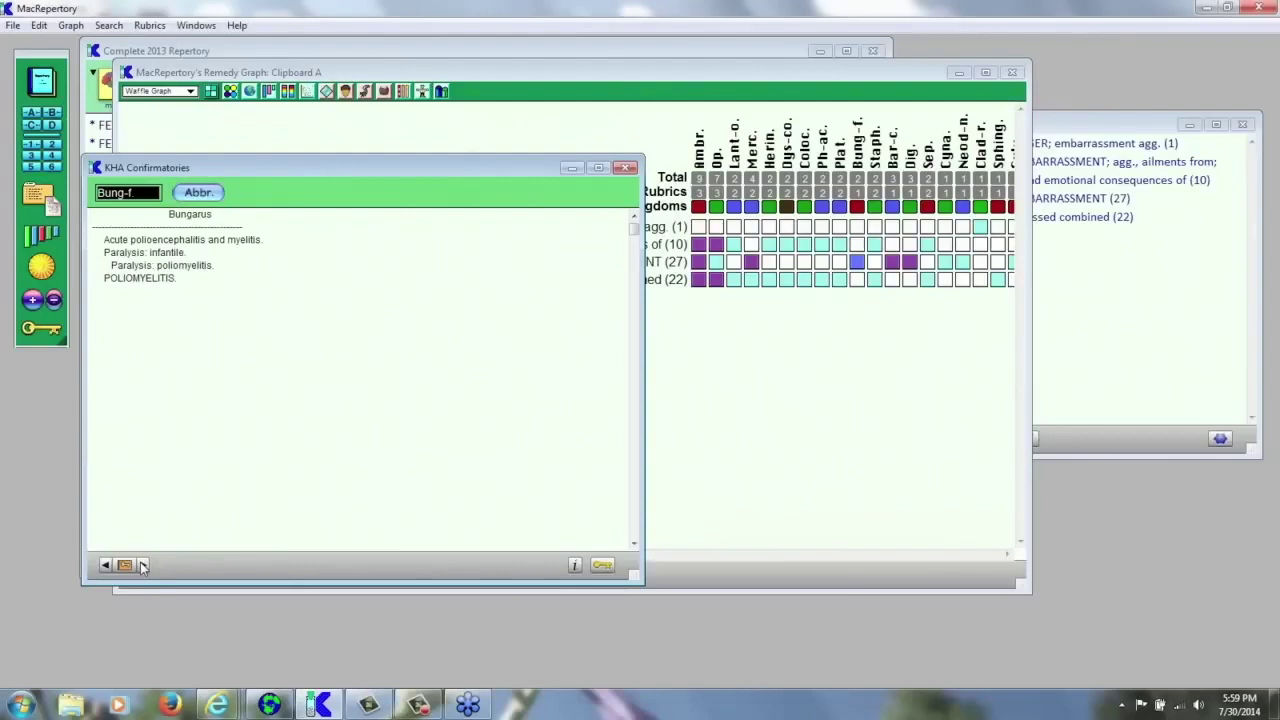
click(143, 566)
click(143, 566)
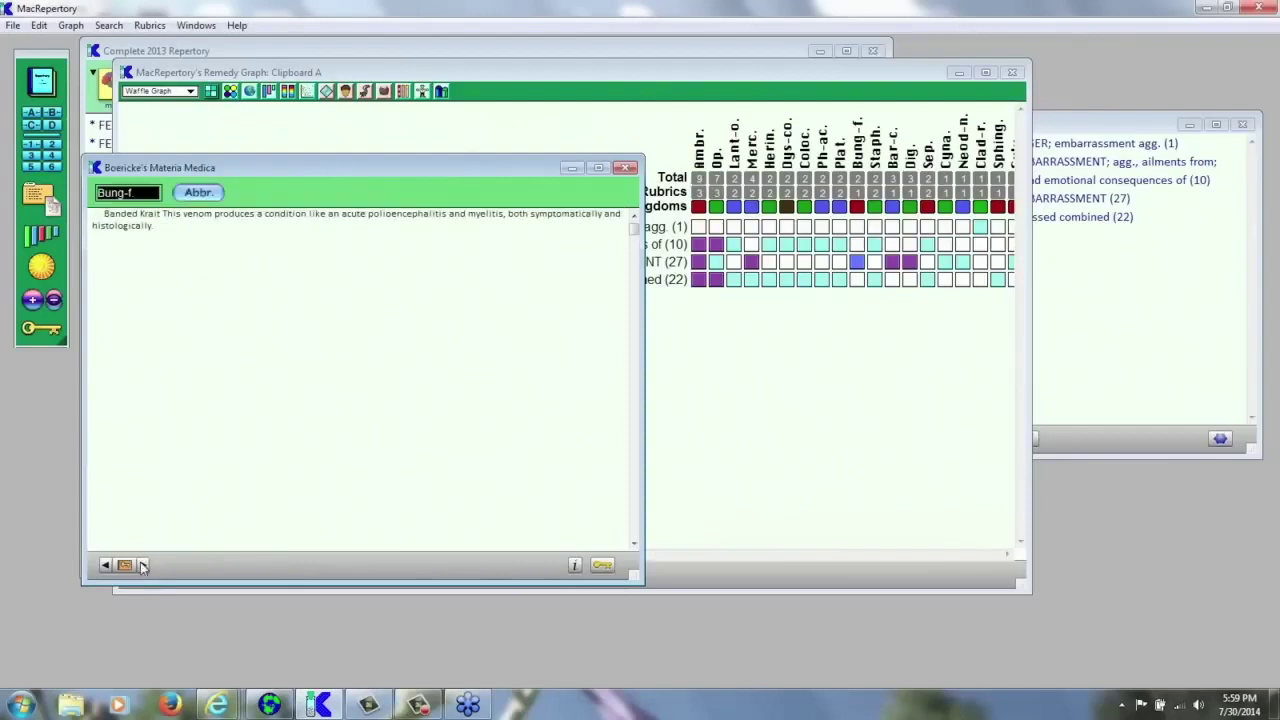
click(143, 566)
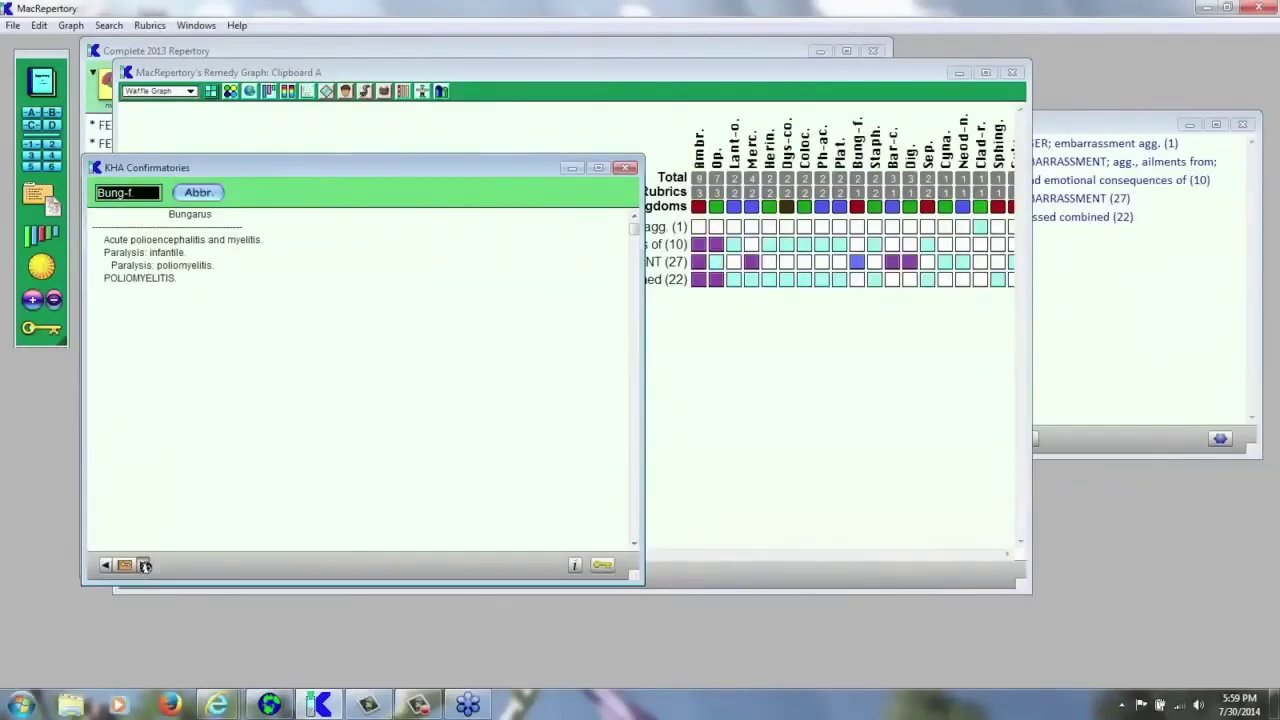
click(144, 566)
click(143, 566)
click(143, 566)
click(143, 566)
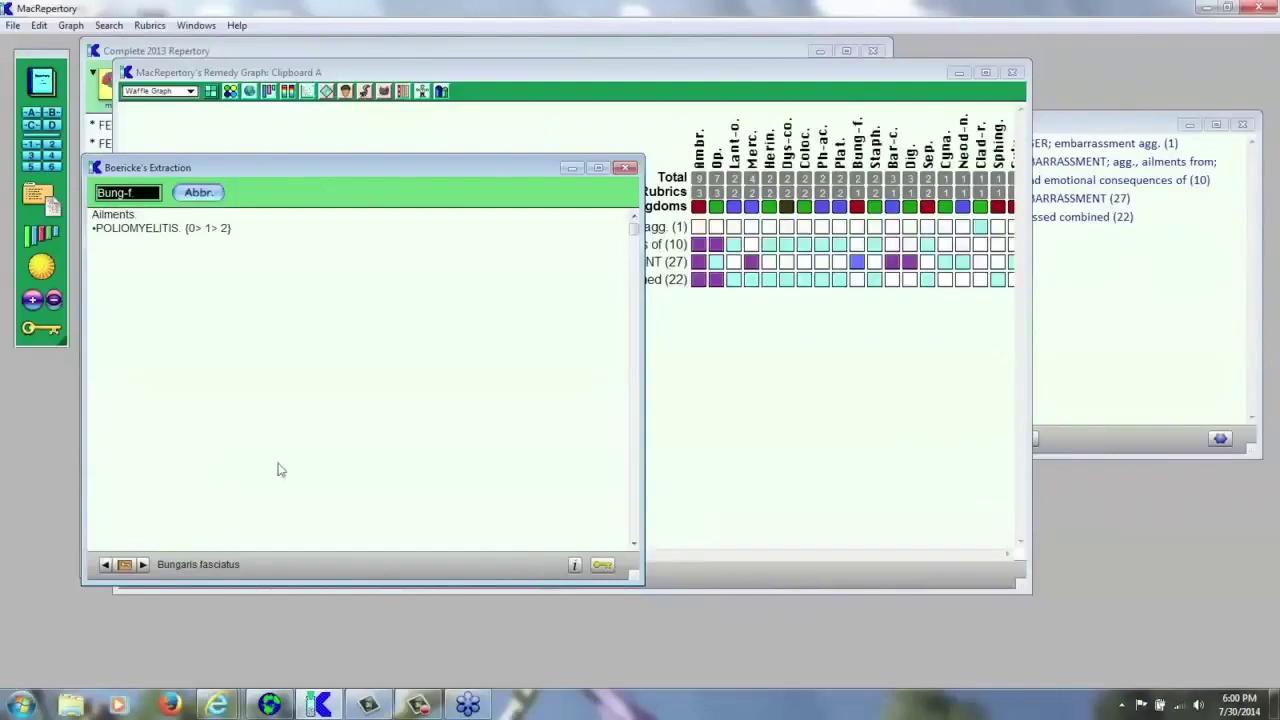
click(625, 169)
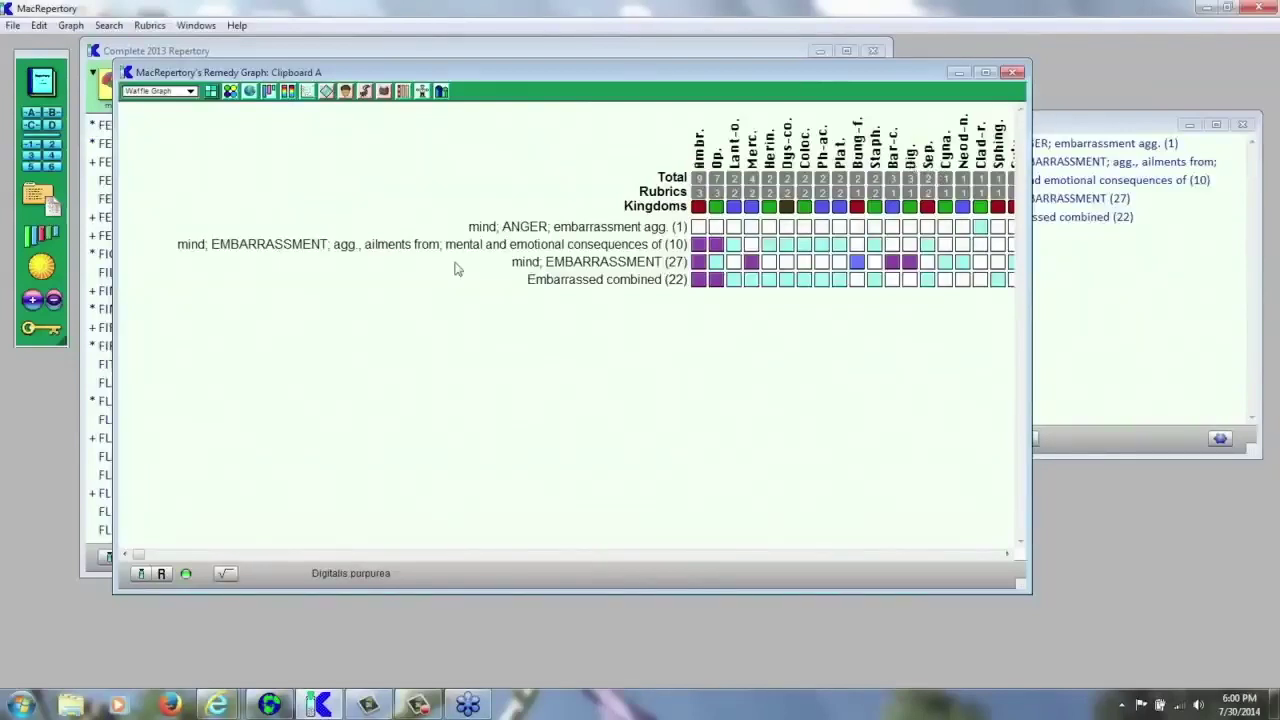
click(38, 333)
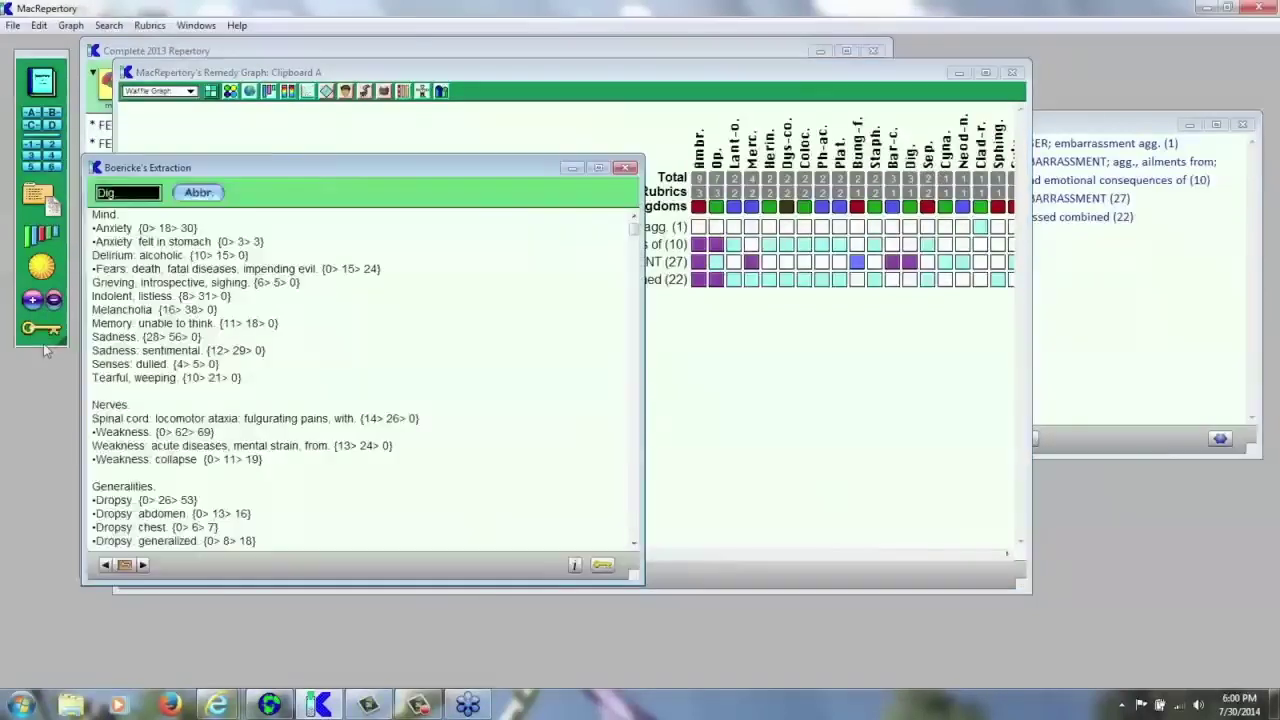
- Page the Dig. books past Burt's and Clarke's to Cowperthwaite's Textbook, then open the dig.pdf monograph
click(143, 565)
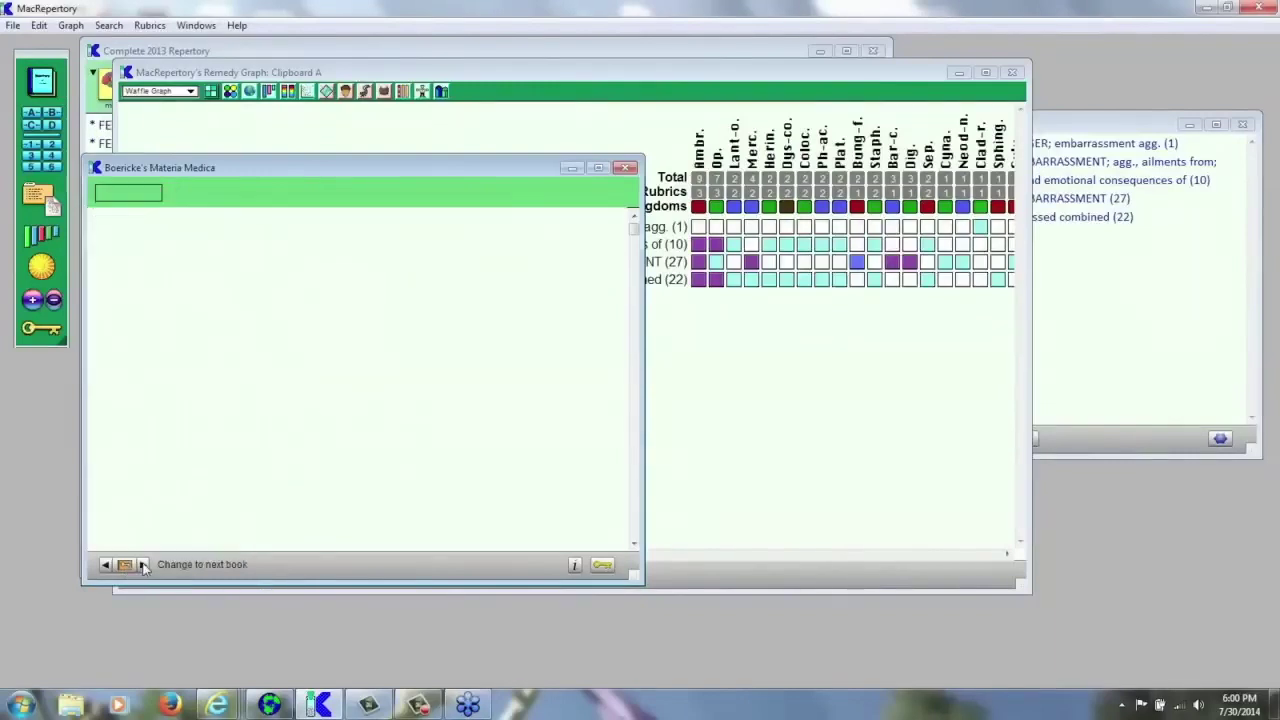
click(143, 565)
click(143, 565)
click(143, 565)
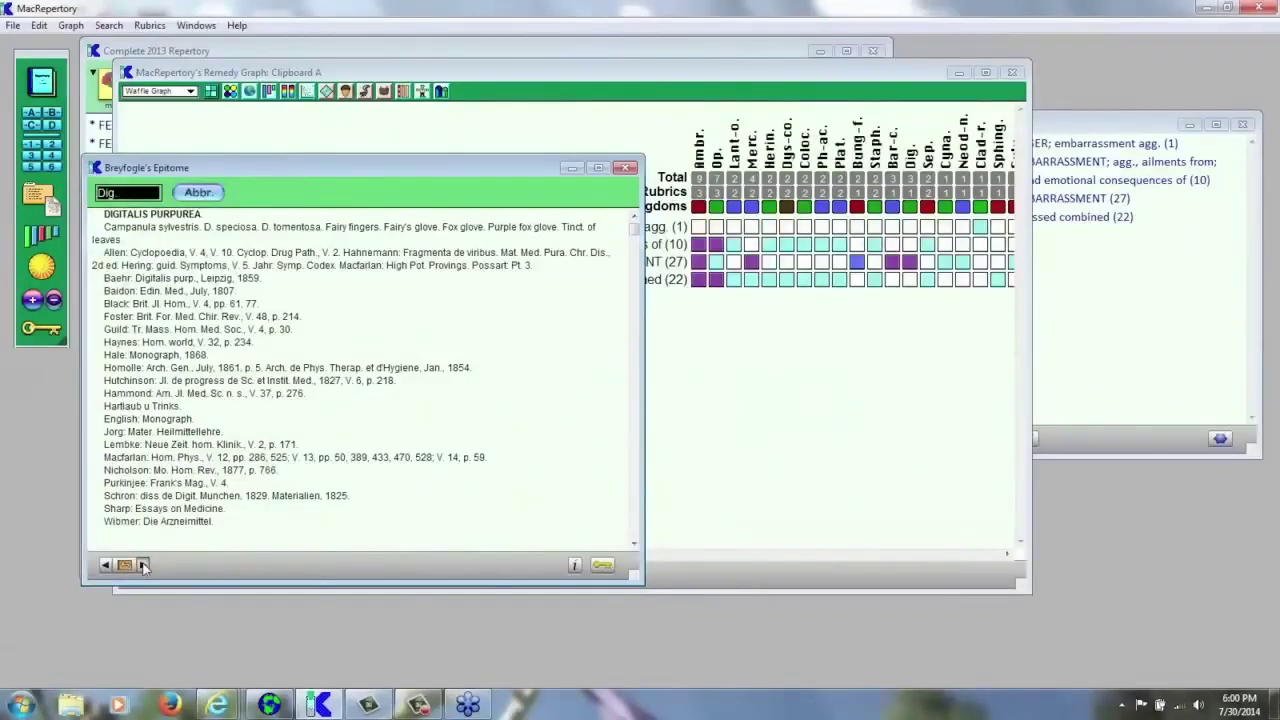
click(143, 565)
click(143, 565)
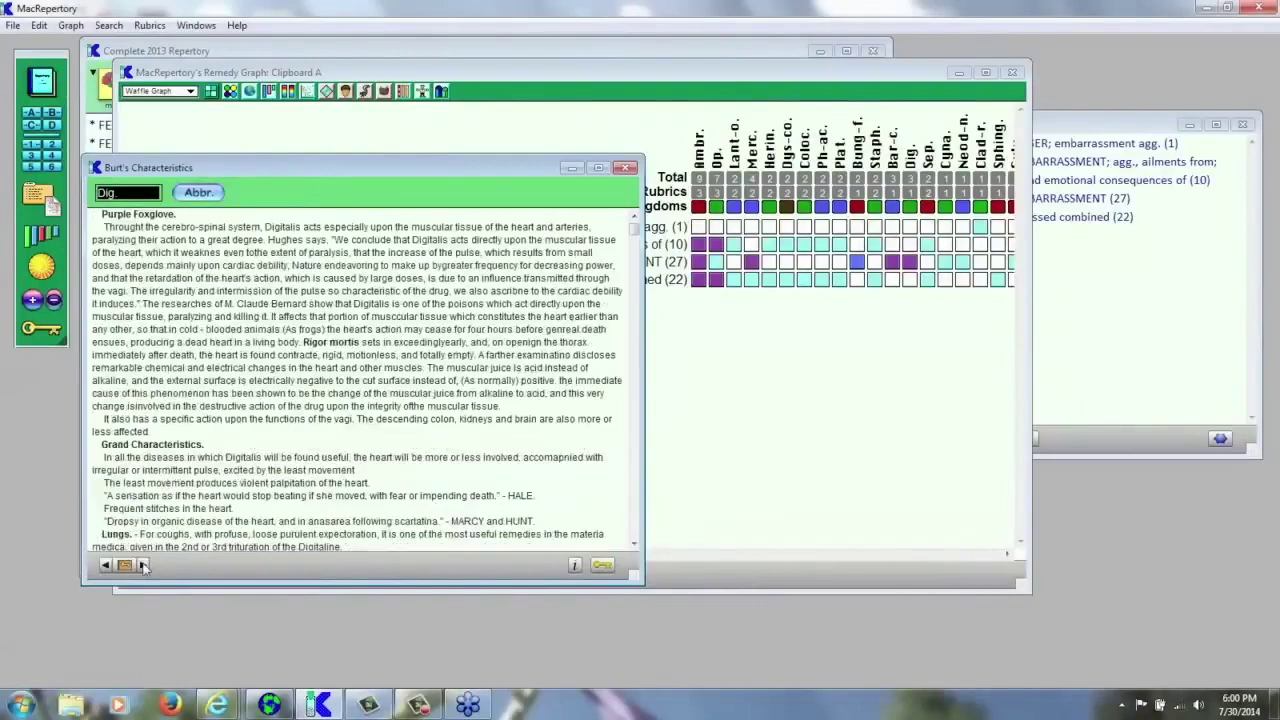
click(143, 565)
click(143, 565)
click(143, 565)
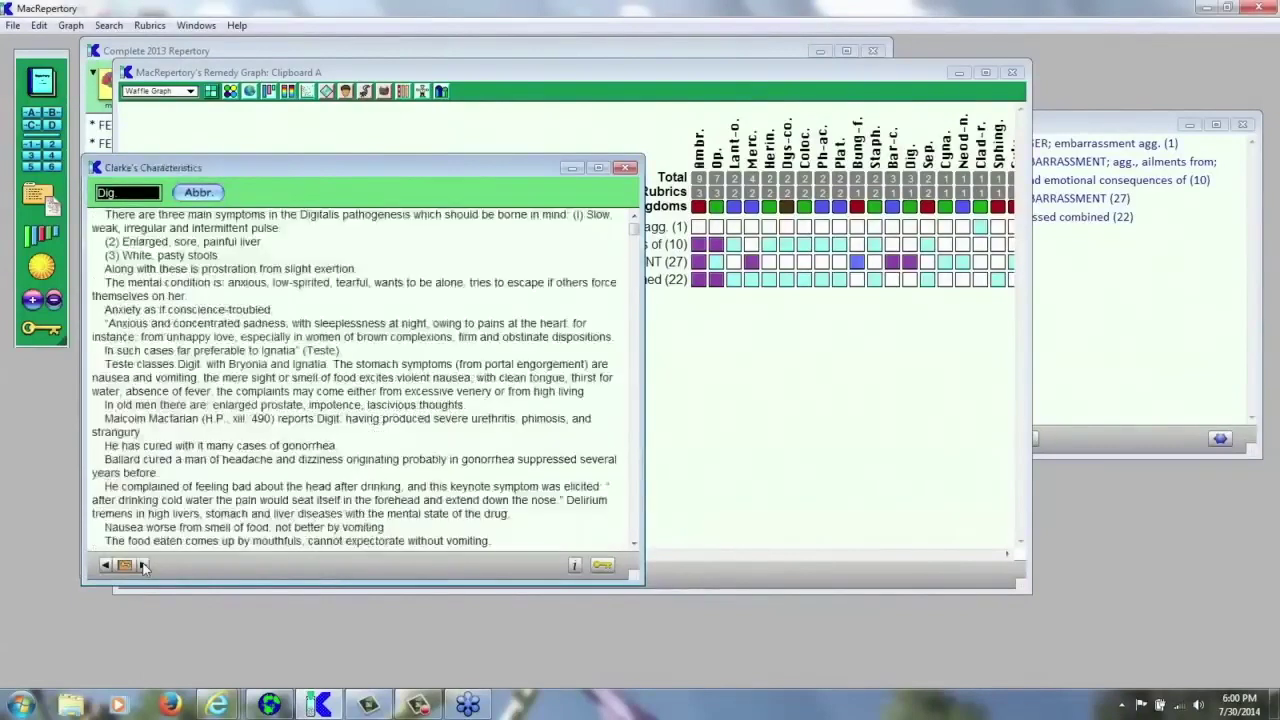
click(143, 565)
click(143, 565)
click(143, 565)
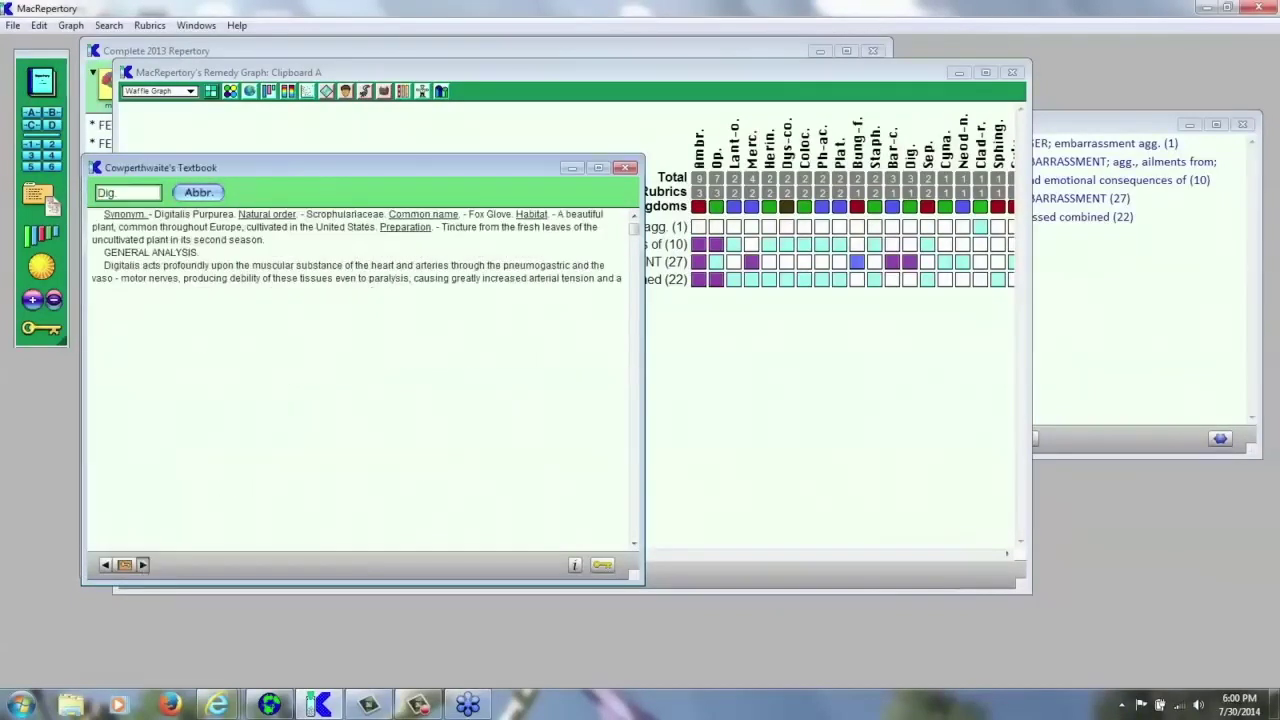
click(576, 566)
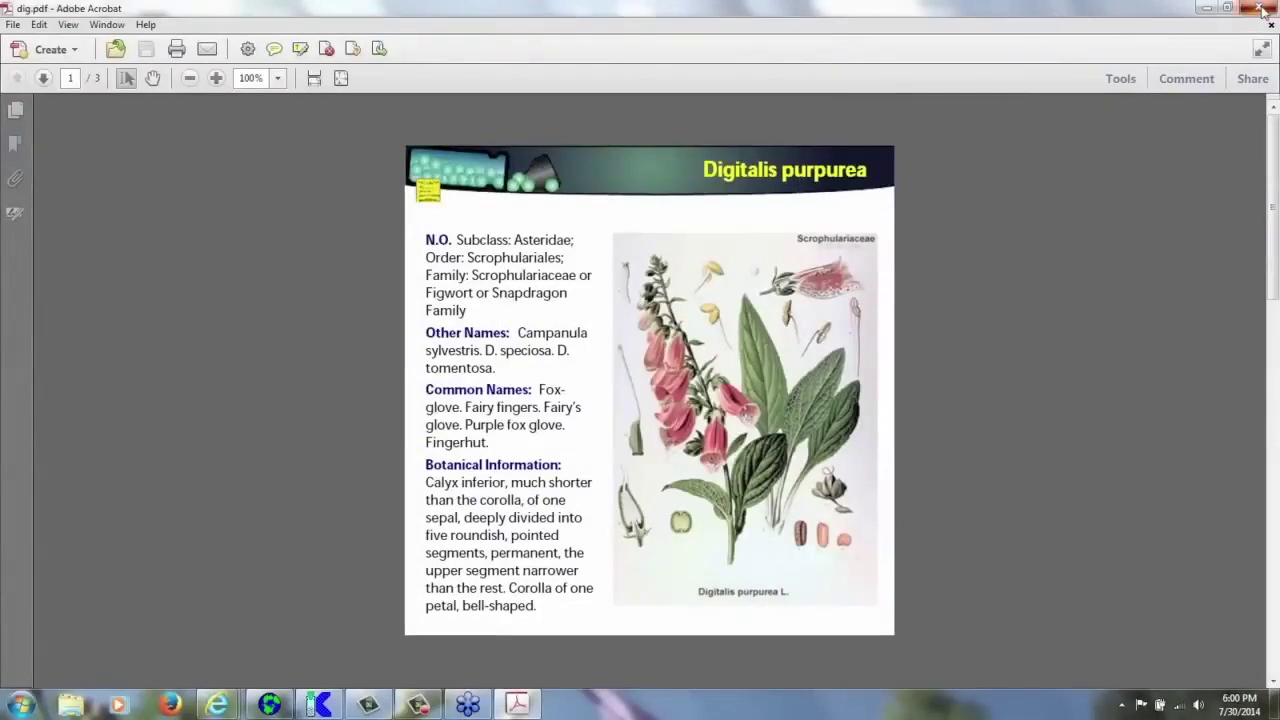
click(1260, 9)
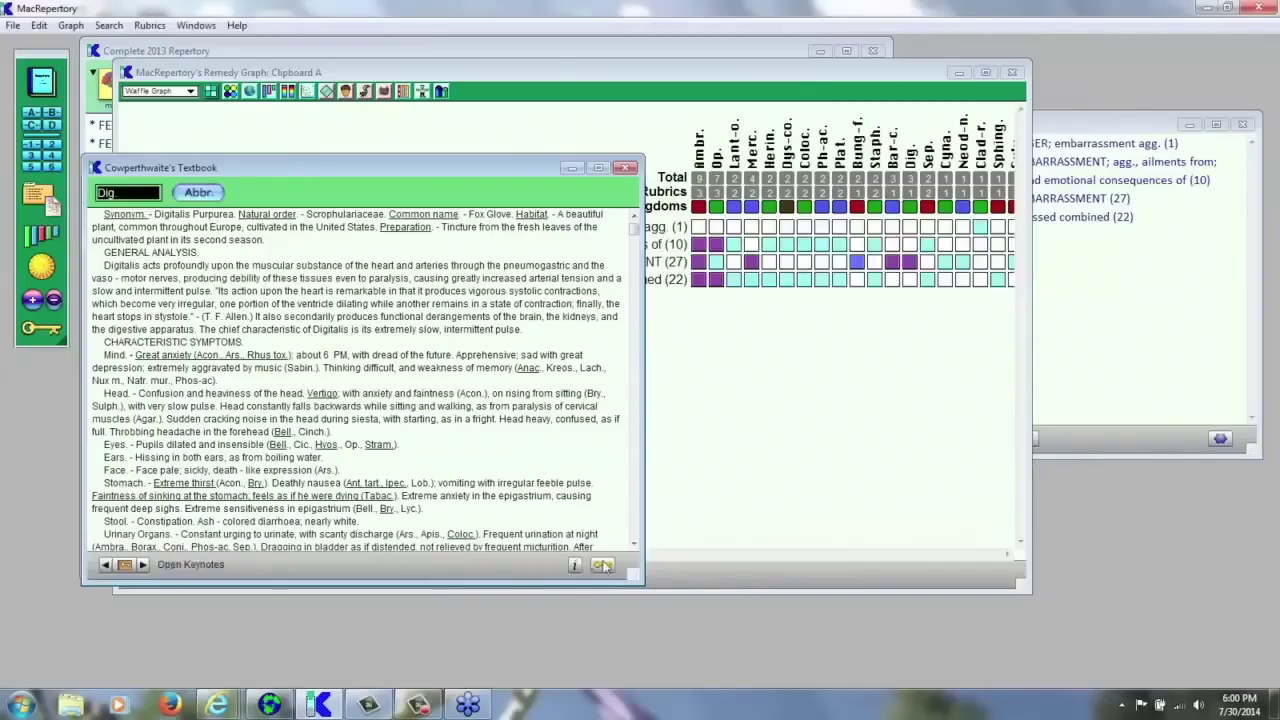
- Dismiss the book list, bring the Clipboard A Remedy Graph forward, and show its Select Strategy list
click(603, 566)
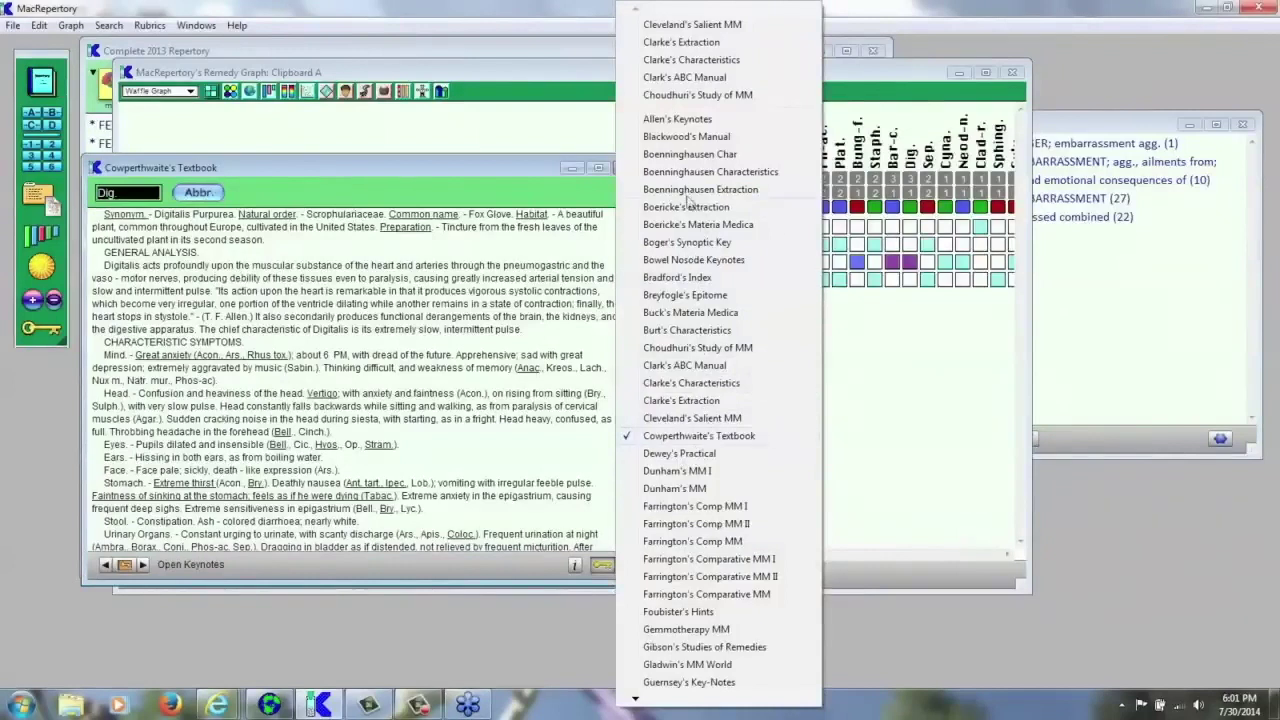
click(926, 450)
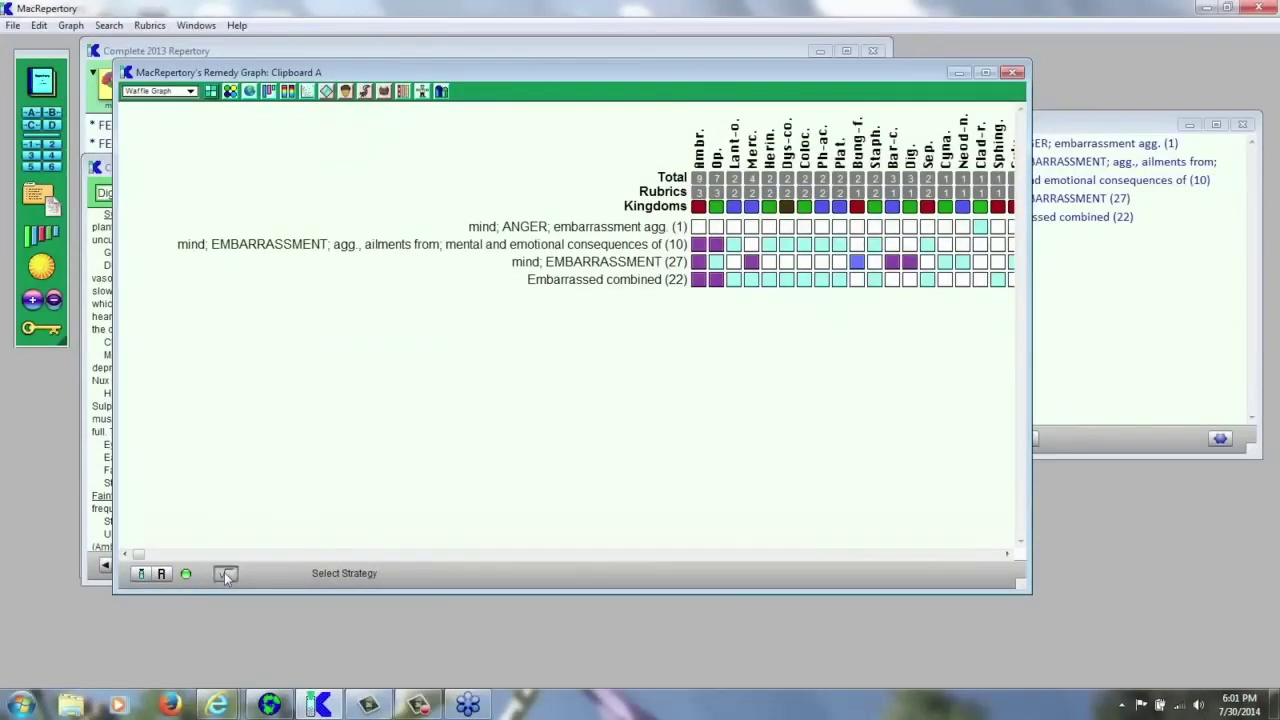
click(224, 572)
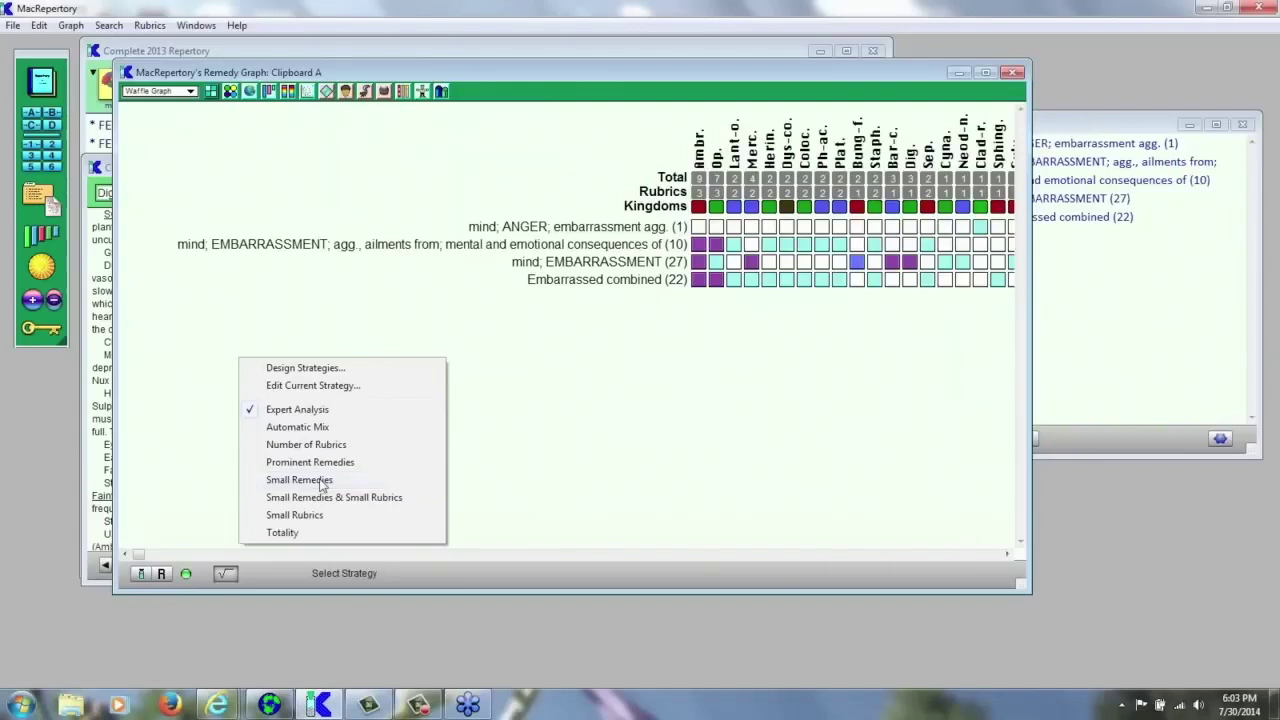
- Apply the Small Remedies analysis strategy to the Clipboard A remedy graph
click(321, 484)
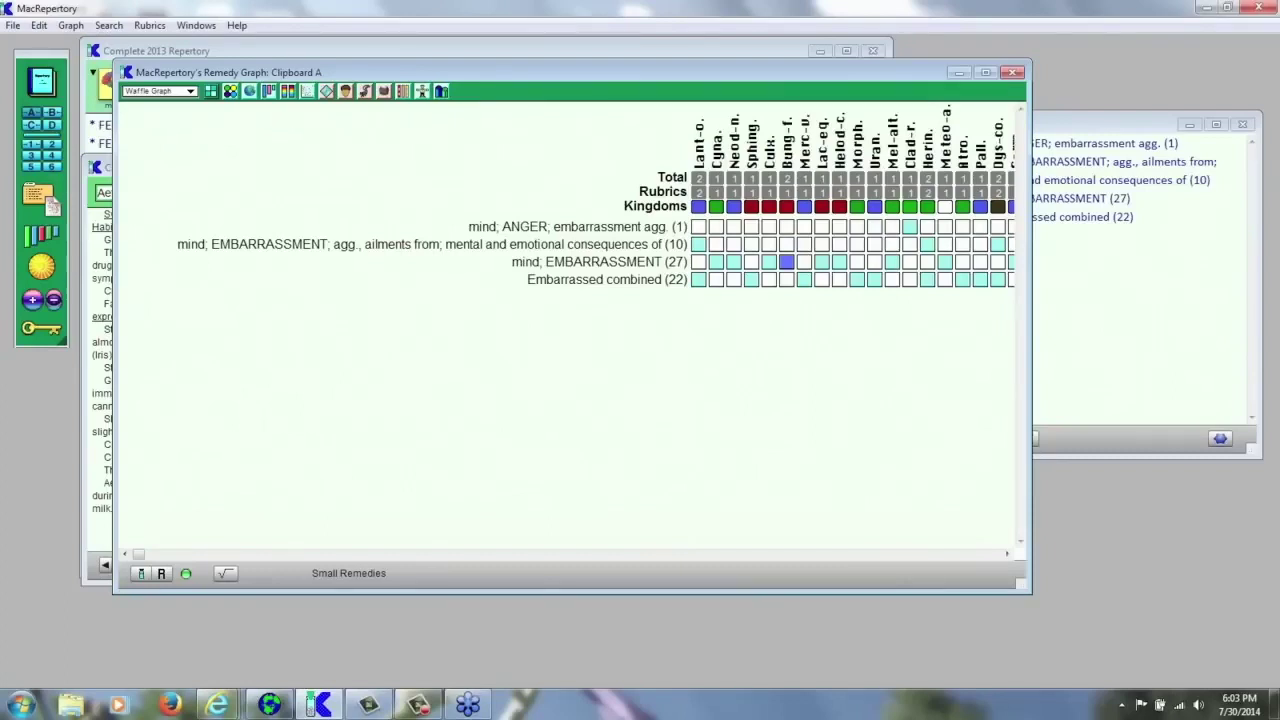
click(229, 570)
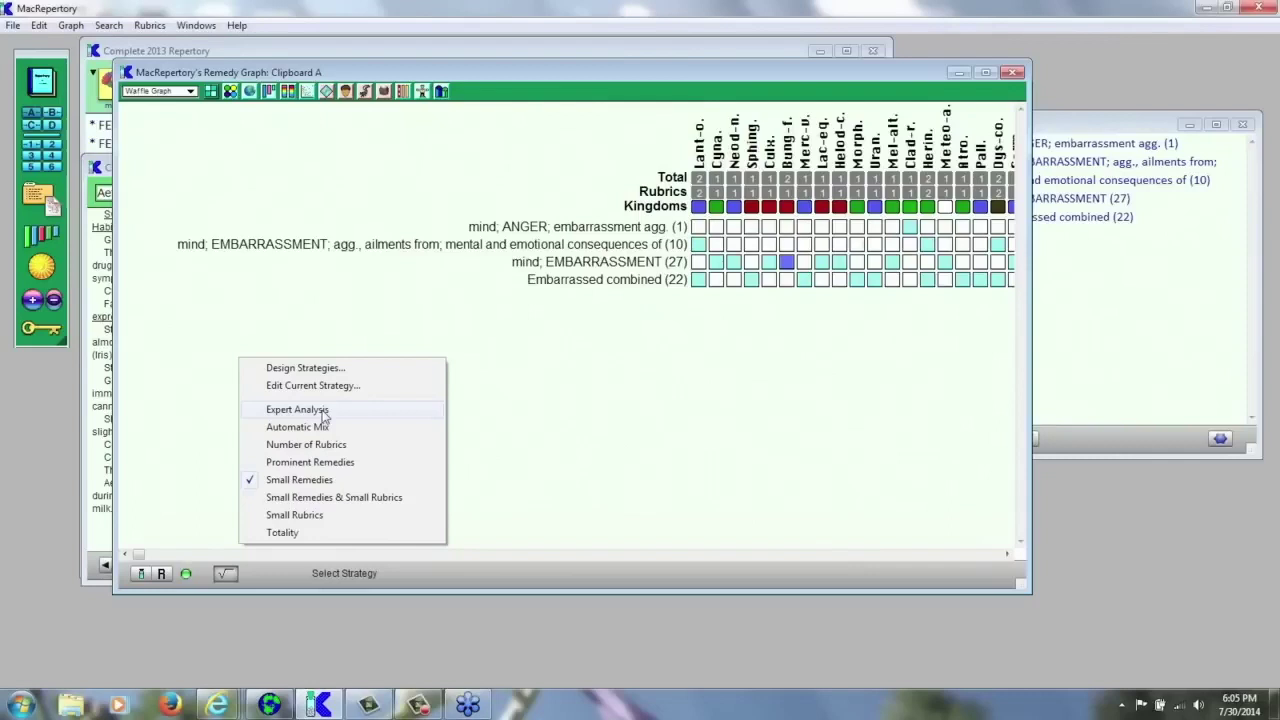
- Rank the remedies by Expert Analysis, with Ambr. and Op. leading, leaving the graph type unchanged
click(324, 412)
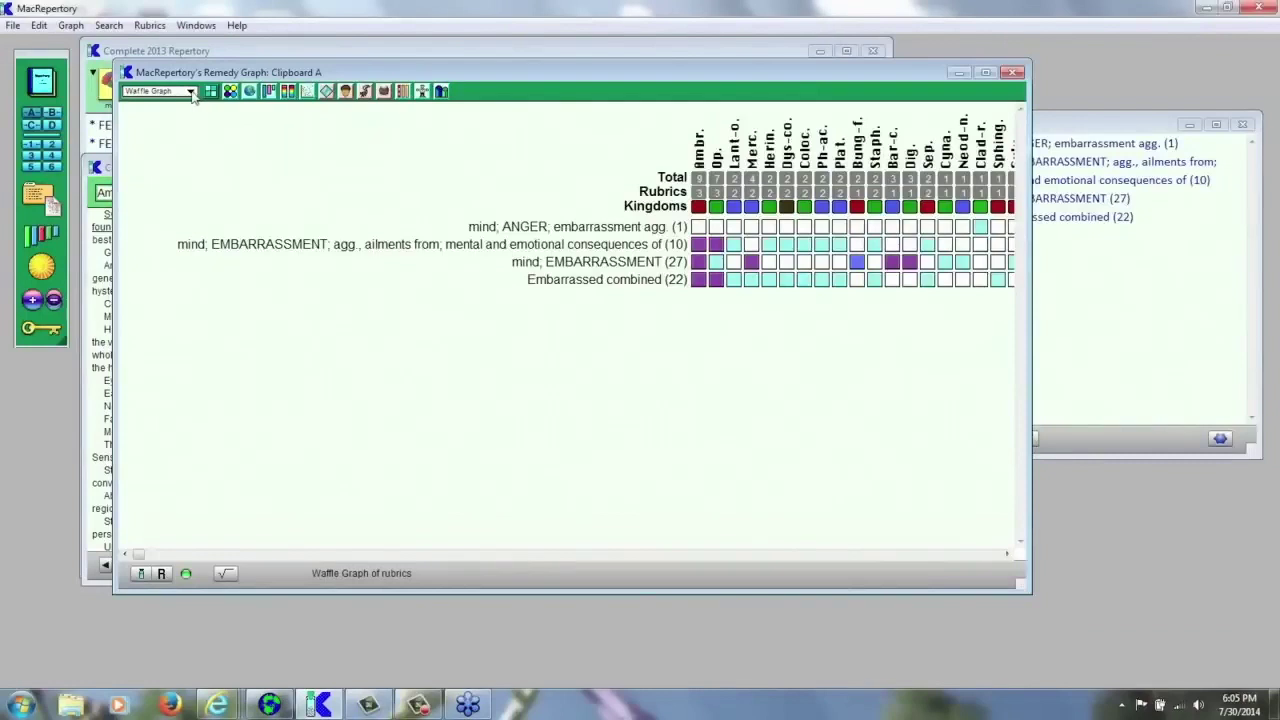
click(190, 91)
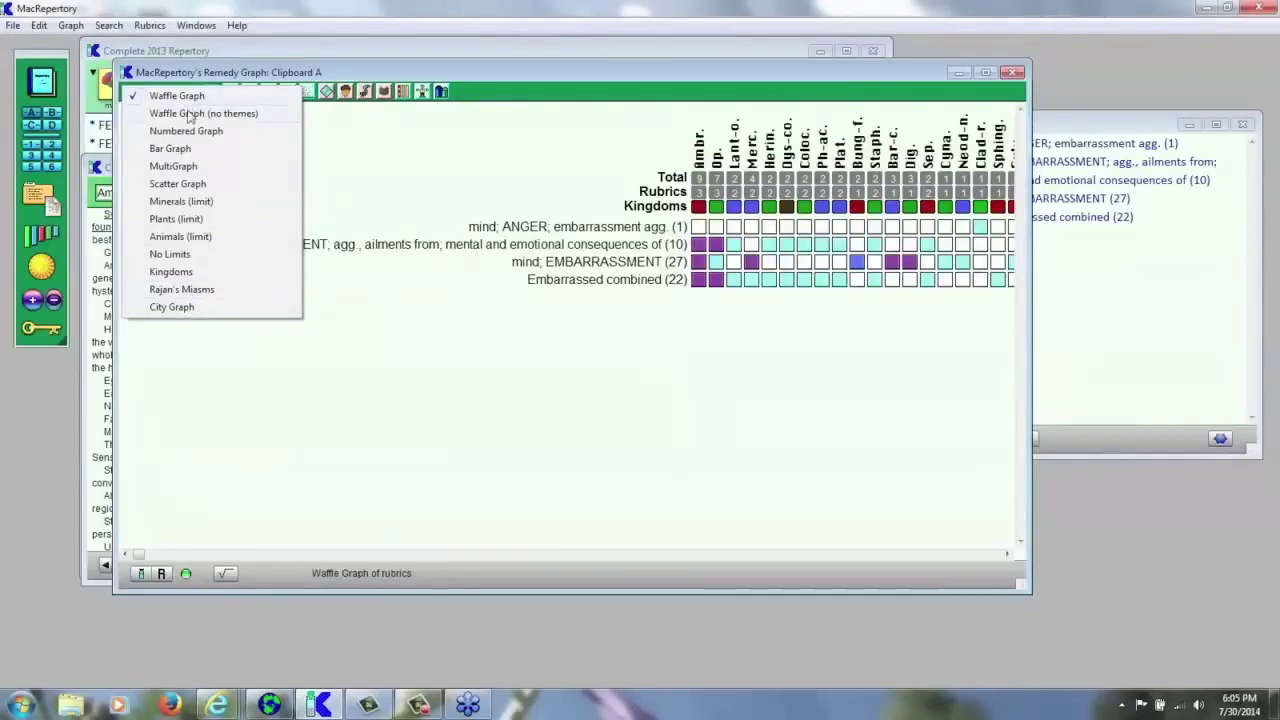
click(405, 186)
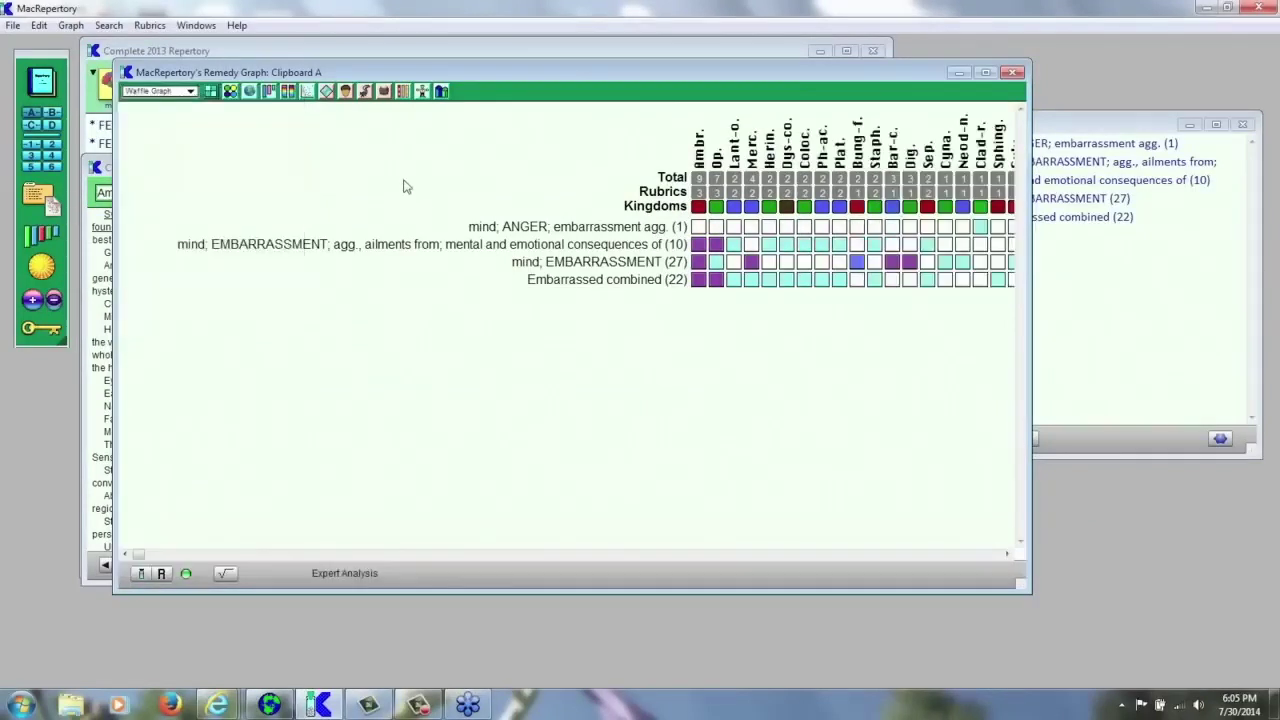
- Compare the waffle graph without themes against the numbered graph with analysis scores
click(230, 94)
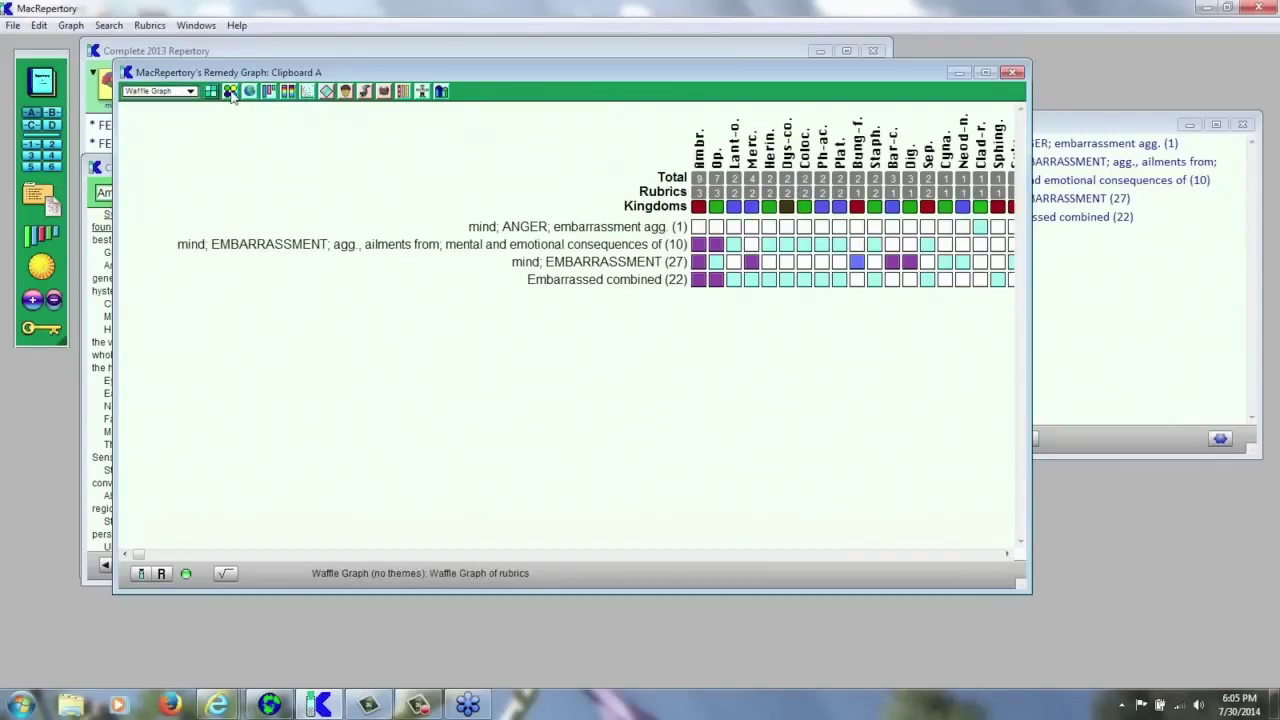
click(230, 94)
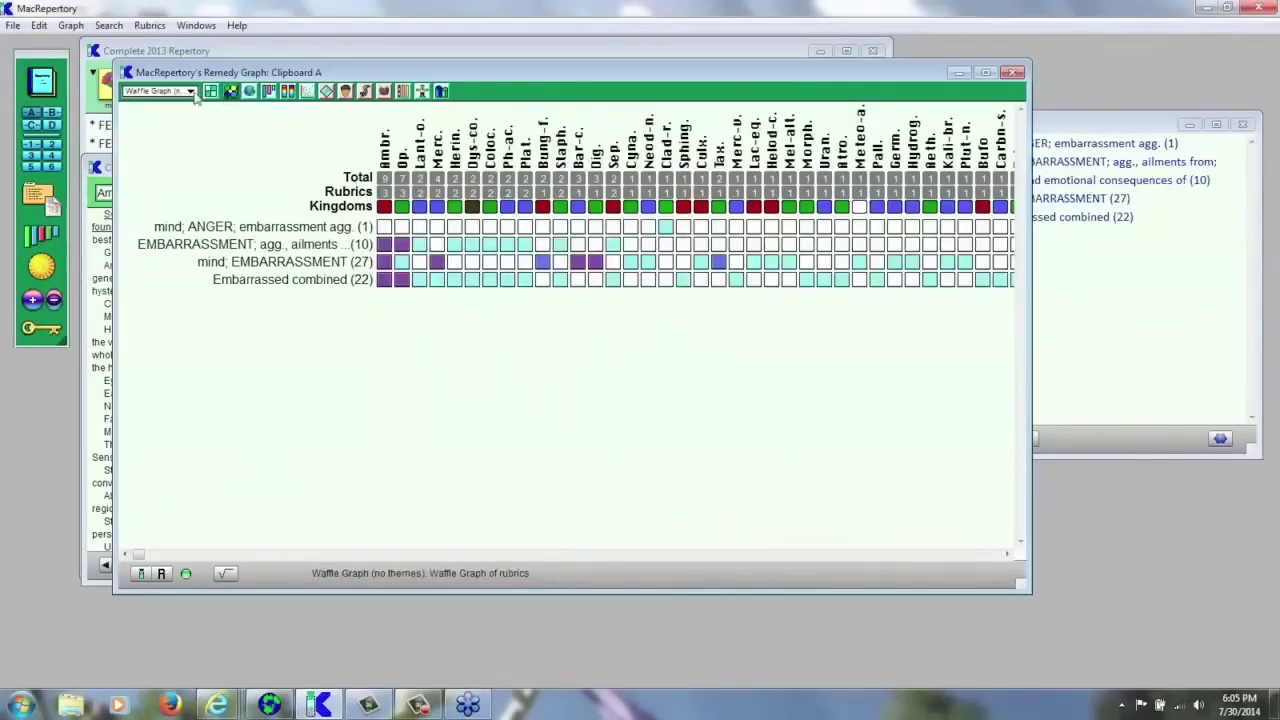
click(250, 92)
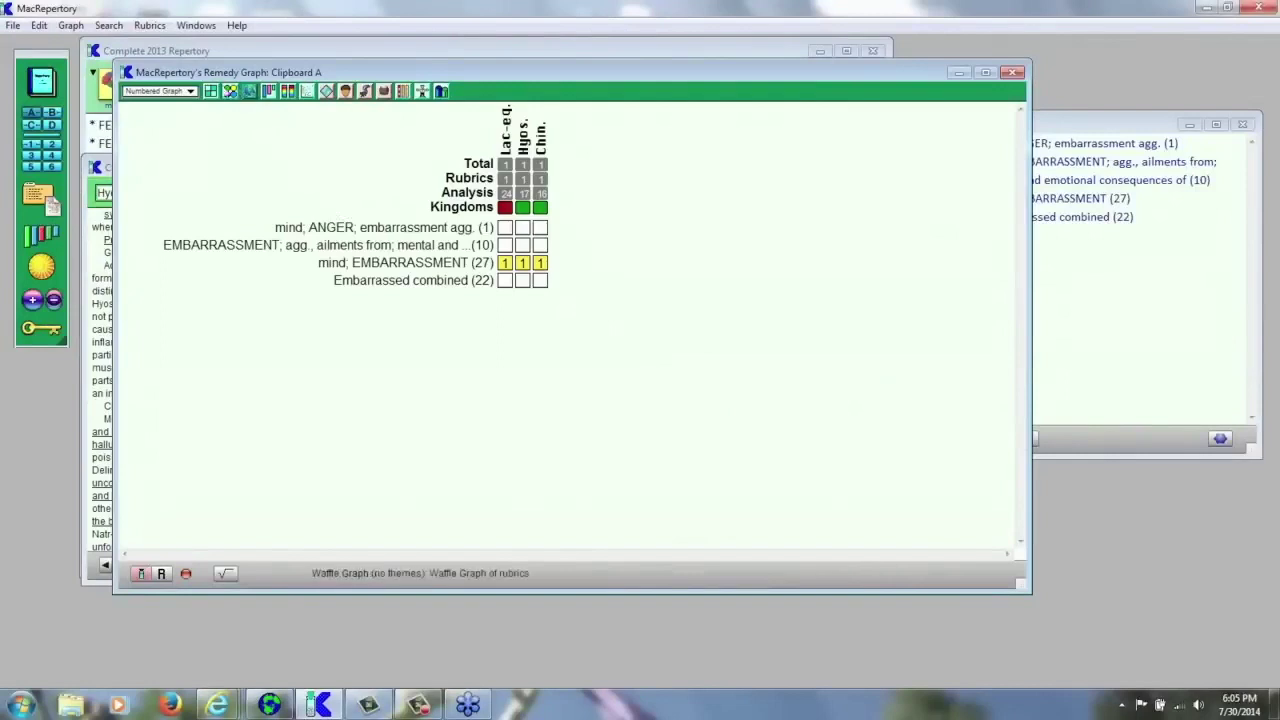
click(233, 93)
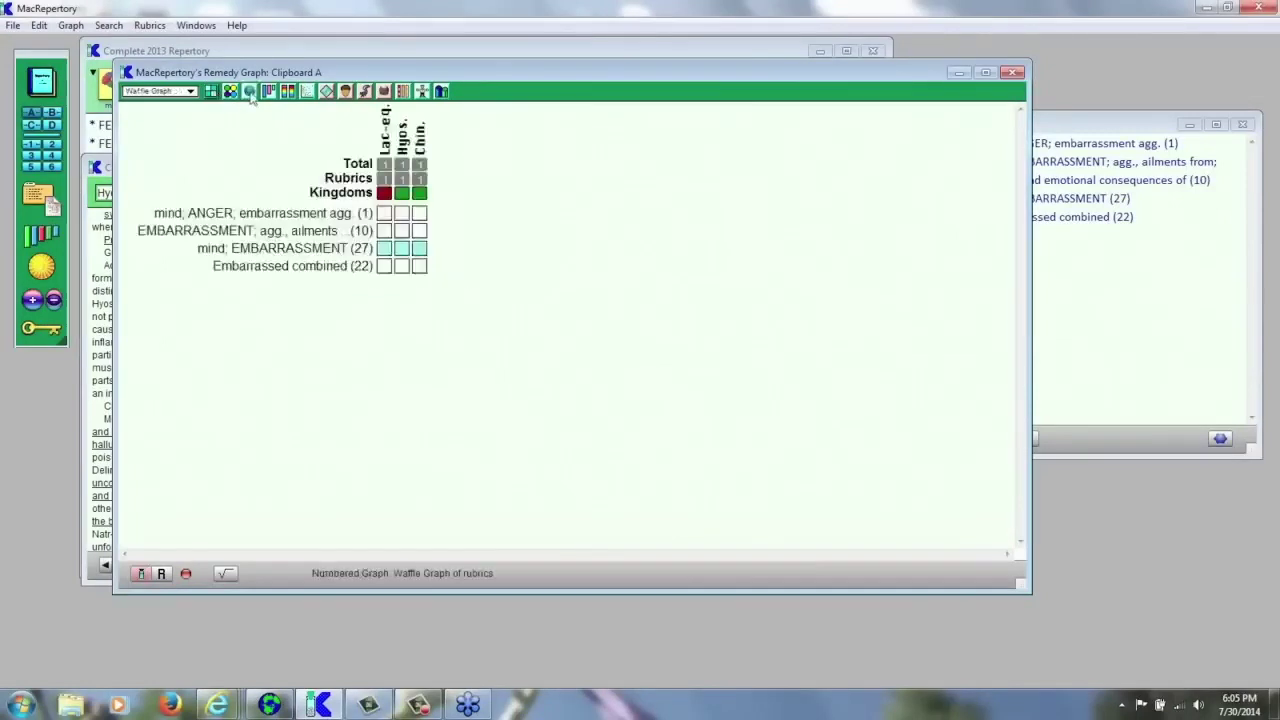
click(250, 92)
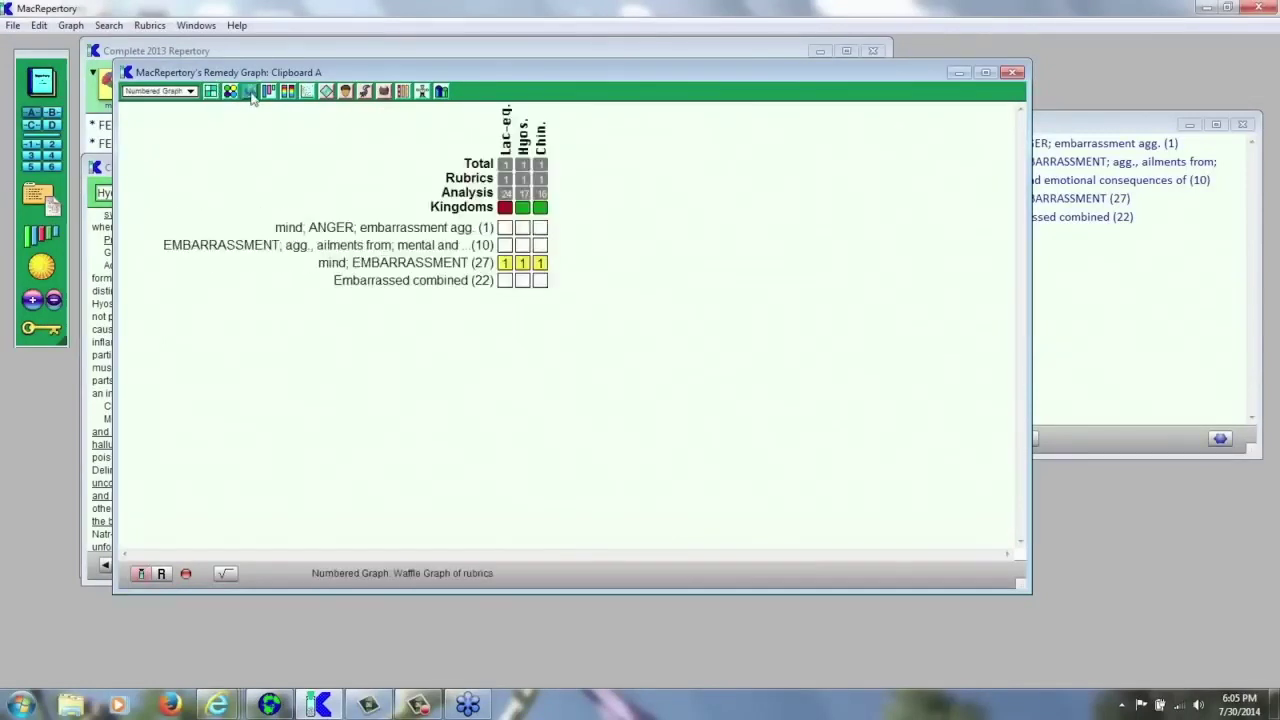
- Show the three remedies as a MultiGraph across all seven strategies, then clear the remedy limit
click(186, 573)
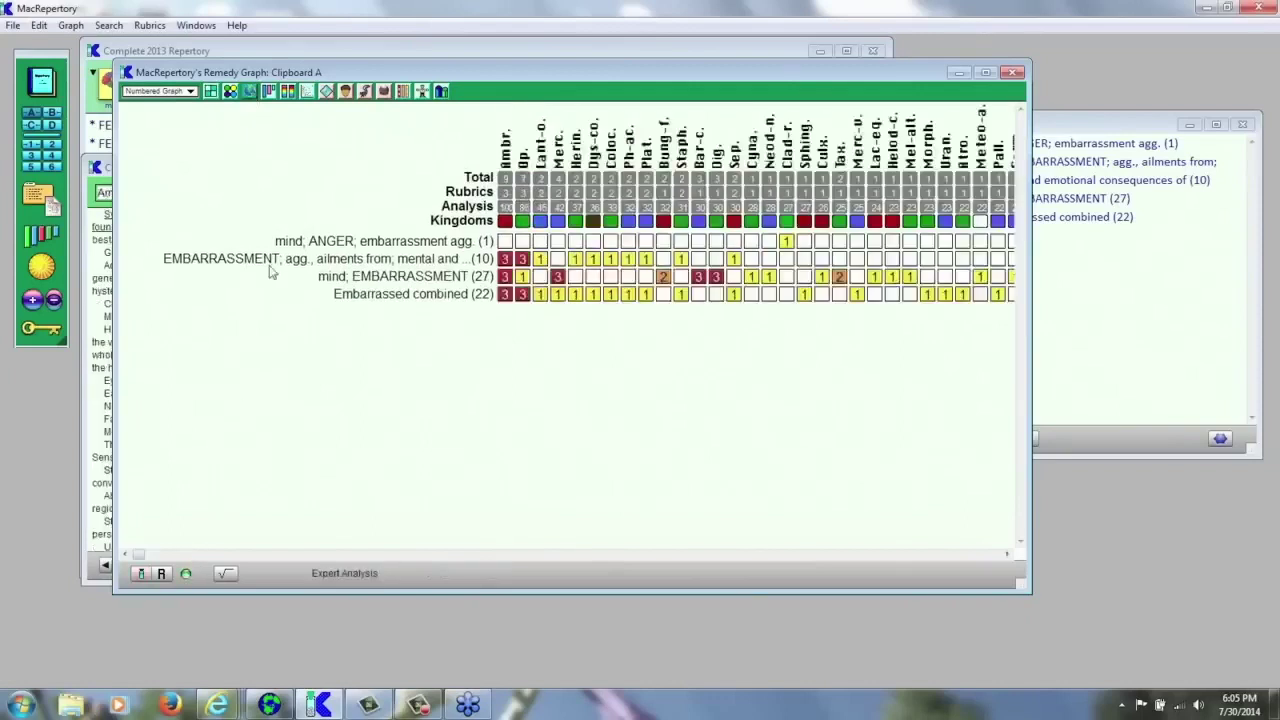
click(253, 92)
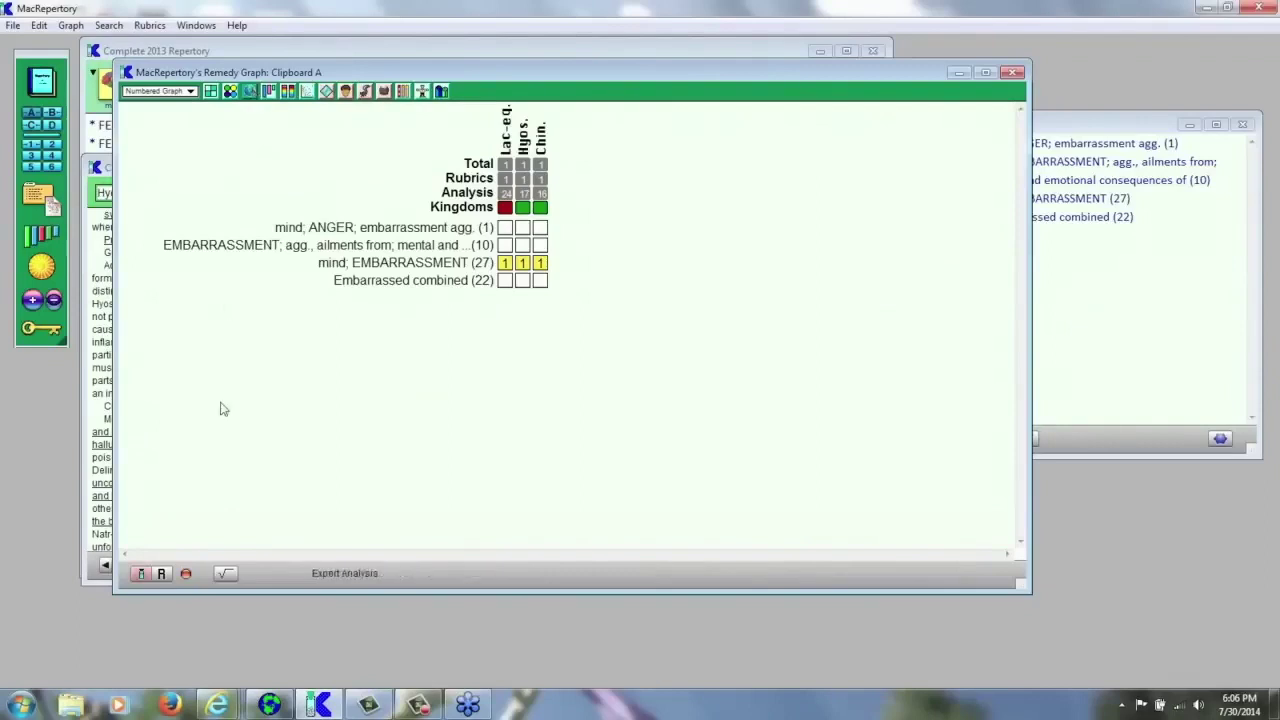
click(288, 92)
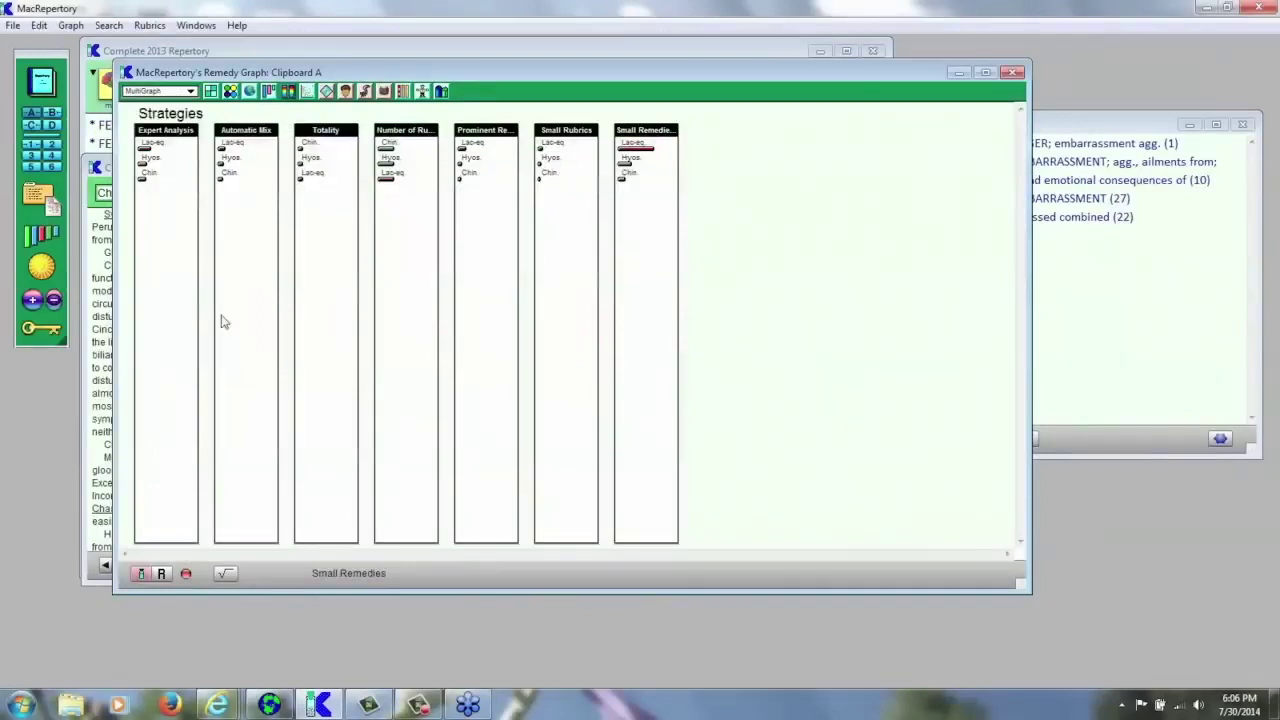
click(187, 575)
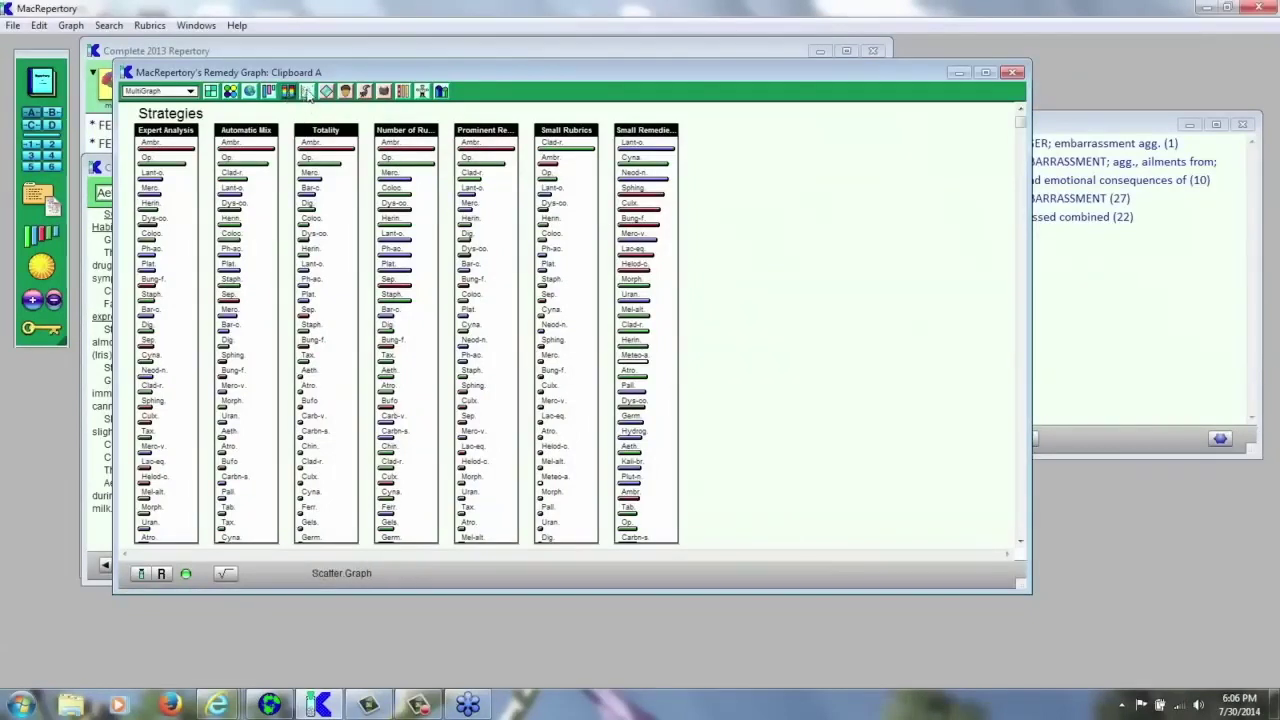
- Plot the remedies as a Small Remedies scatter graph, then return to the waffle graph
click(308, 92)
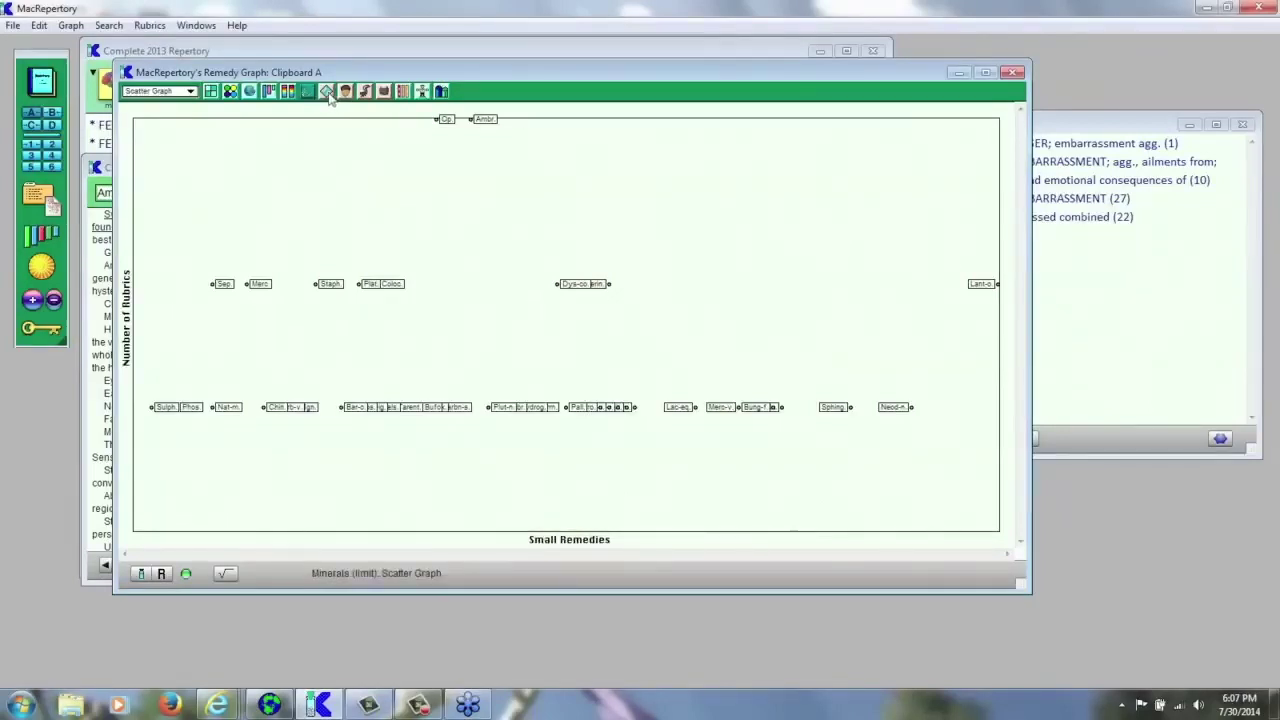
click(210, 91)
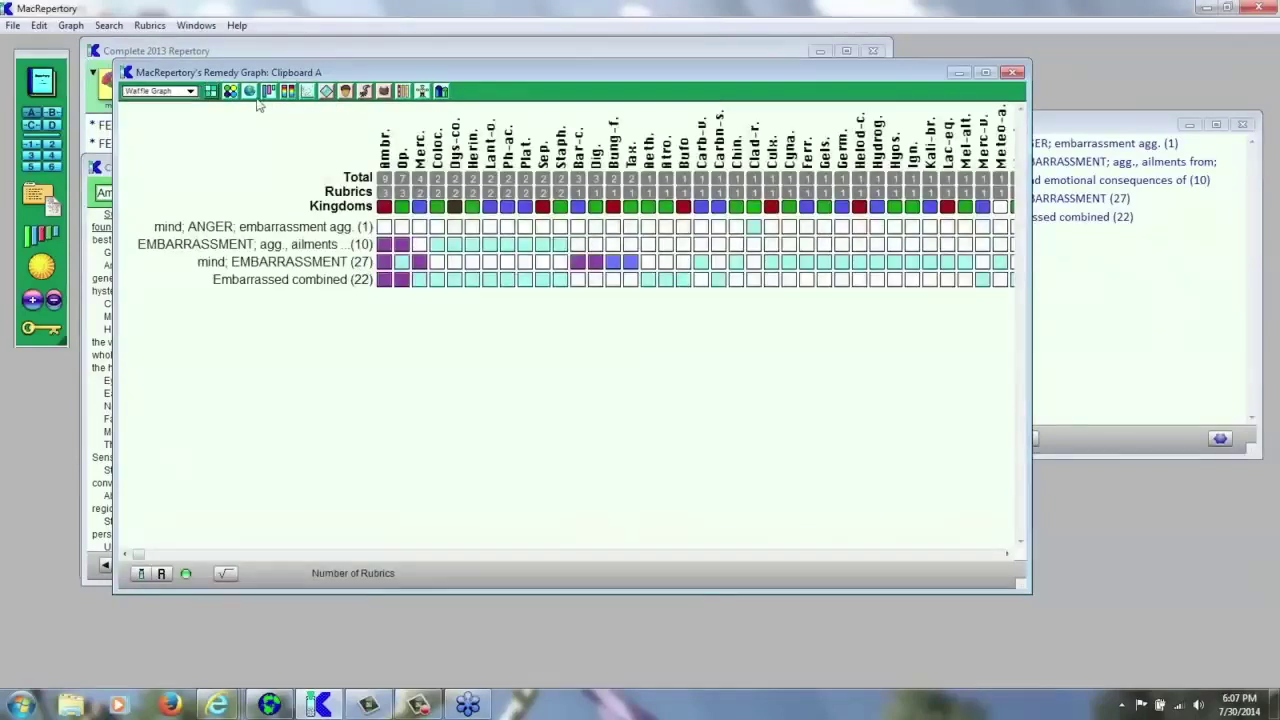
- Filter to minerals, plants, then animals, restore all kingdoms, and group remedies by kingdom and family
click(326, 91)
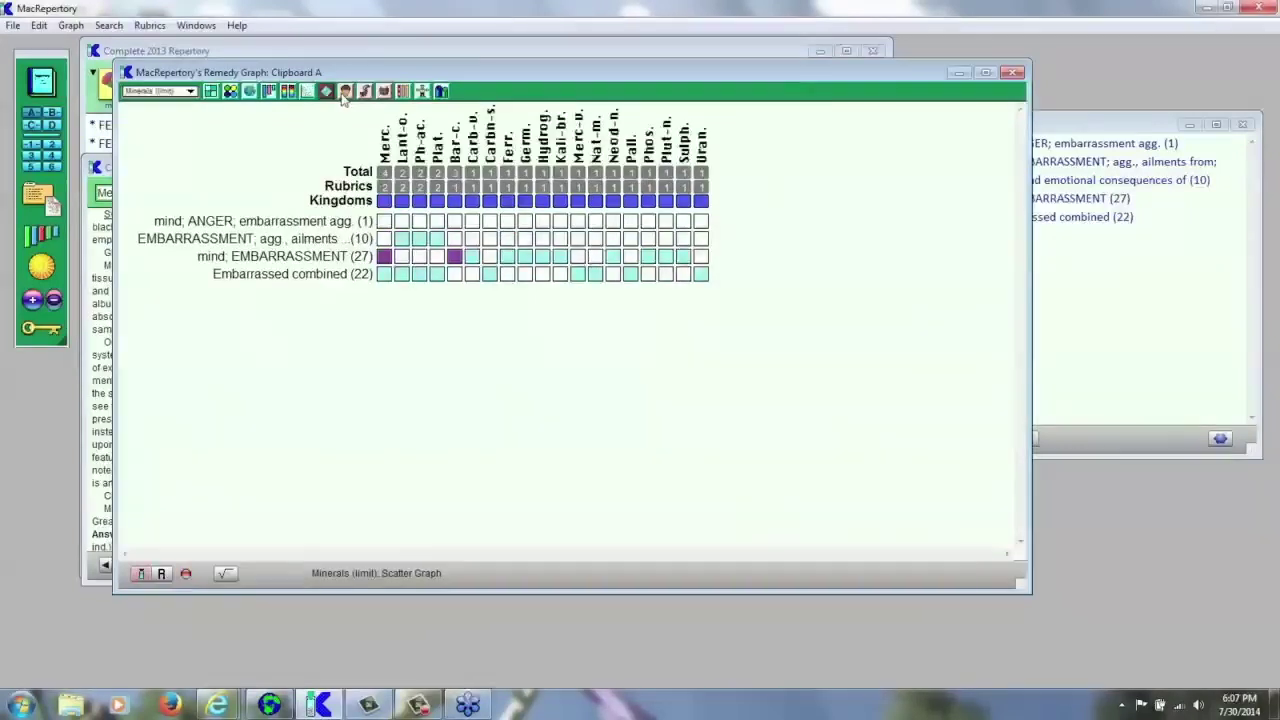
click(345, 91)
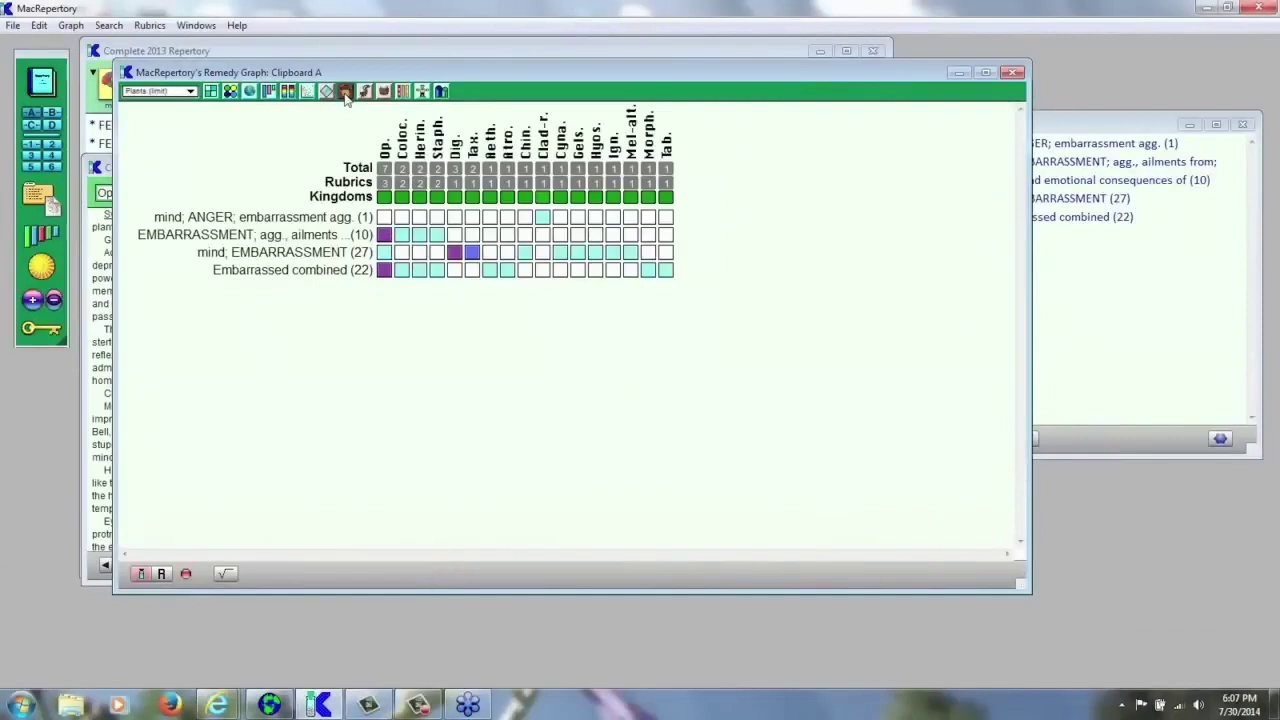
click(364, 91)
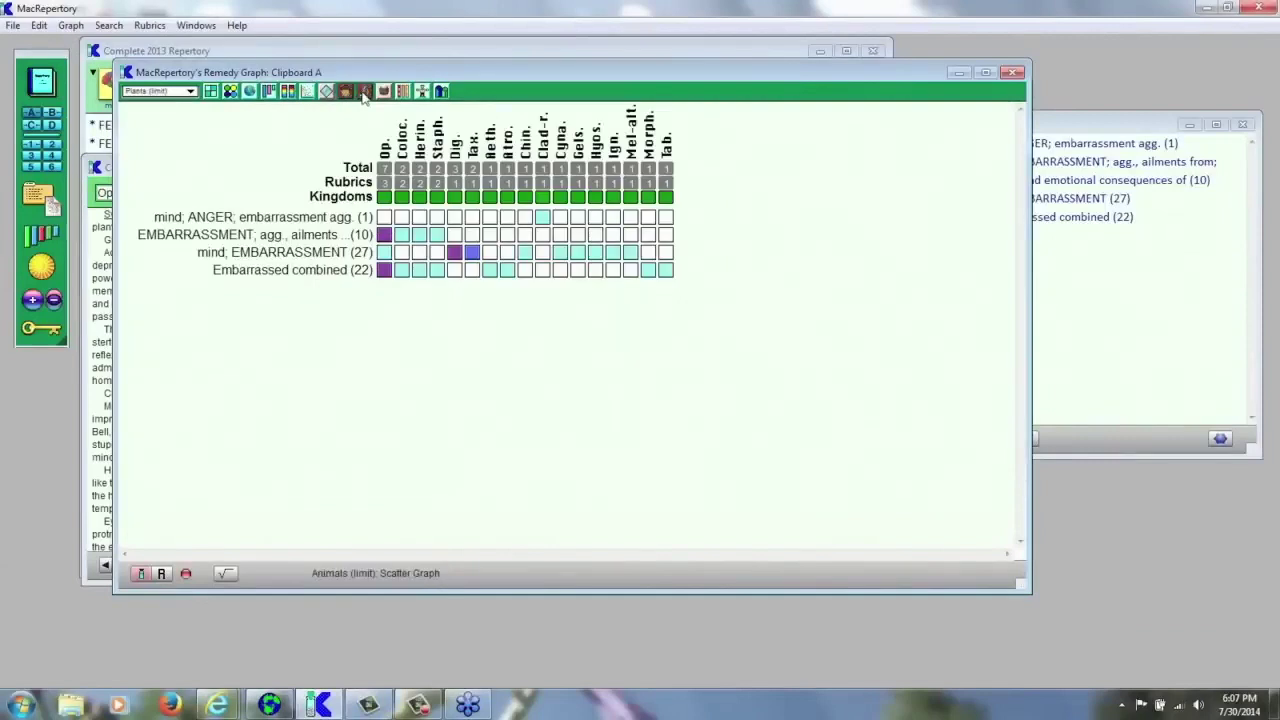
click(384, 91)
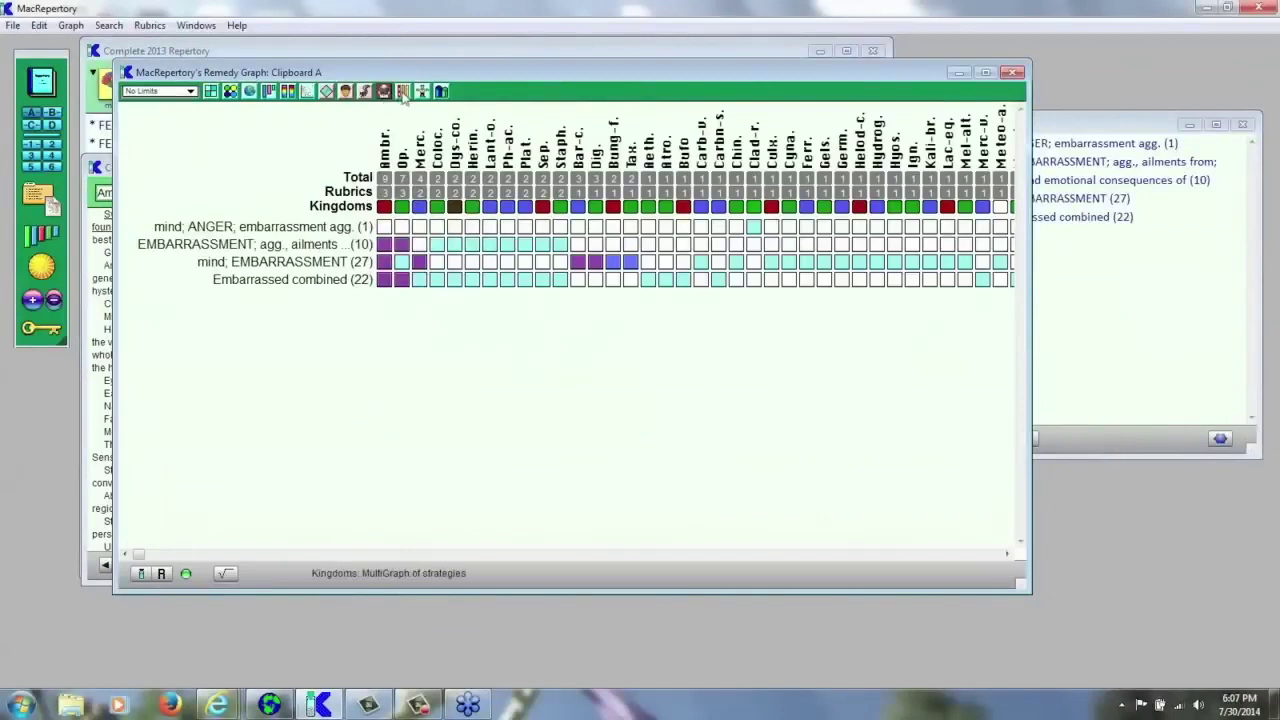
click(403, 91)
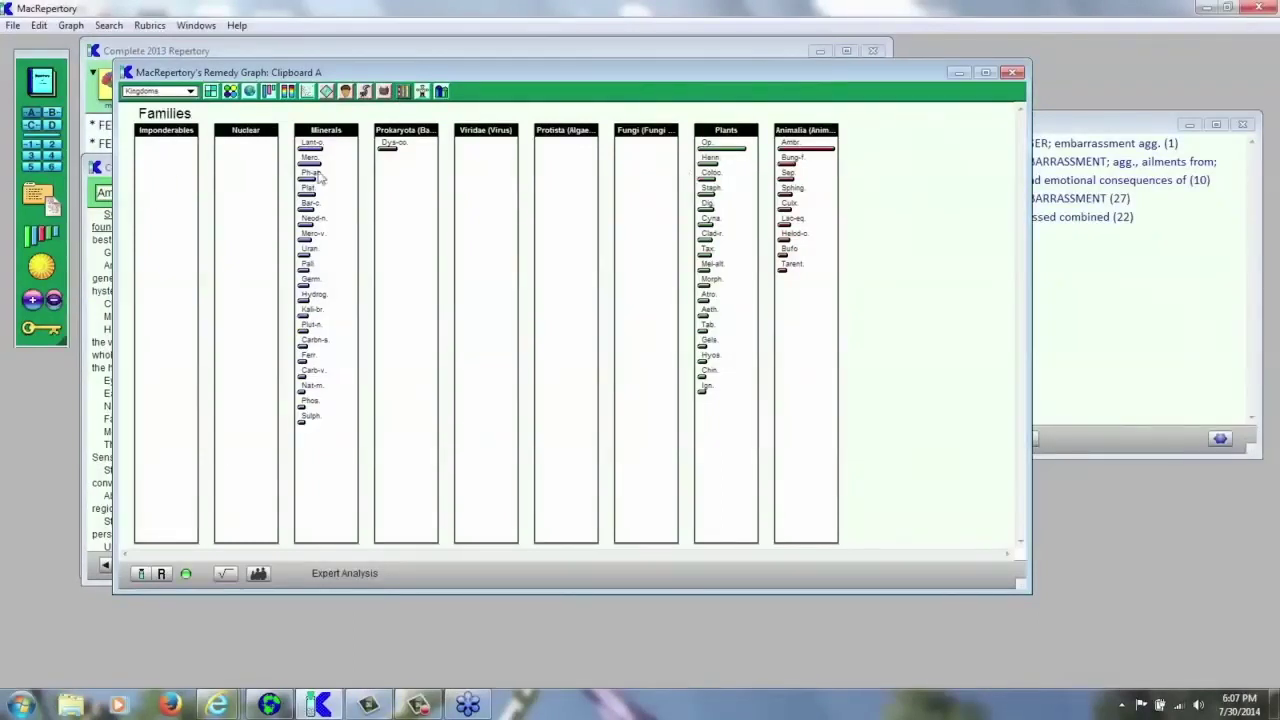
- Group remedies by Rajan's miasms, then show a 3-D city graph shifted up and left
click(422, 91)
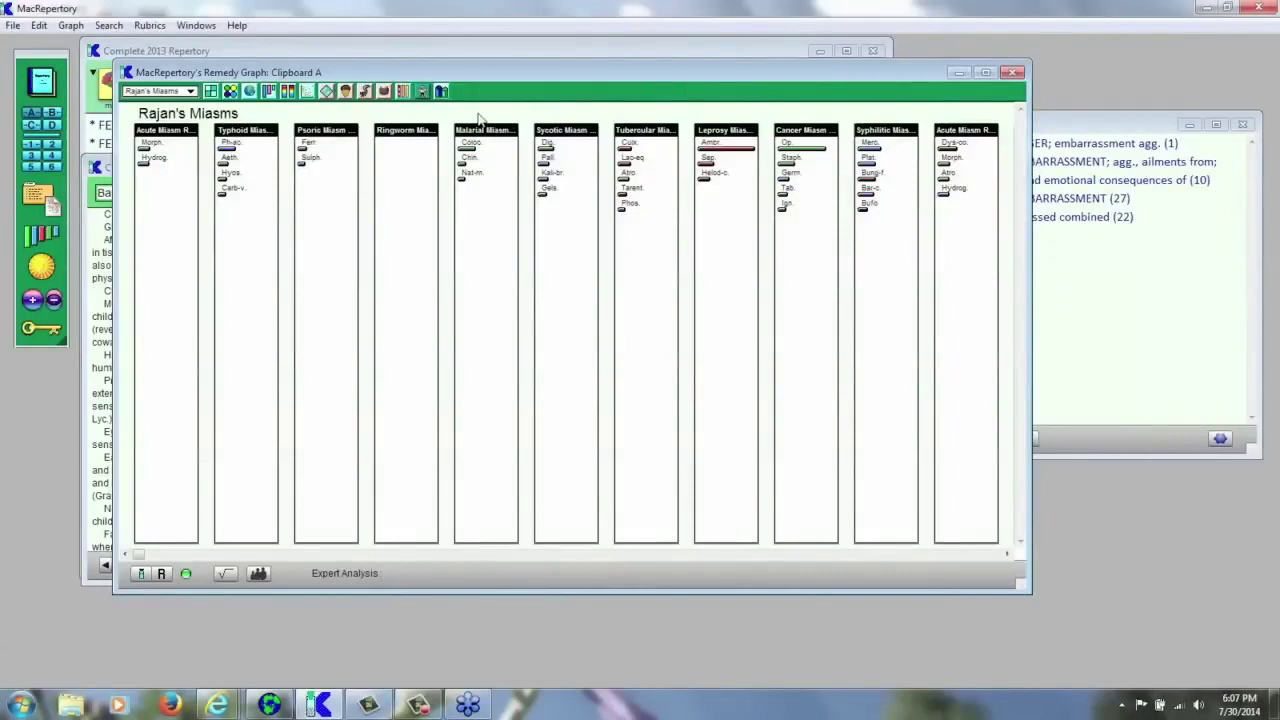
click(441, 91)
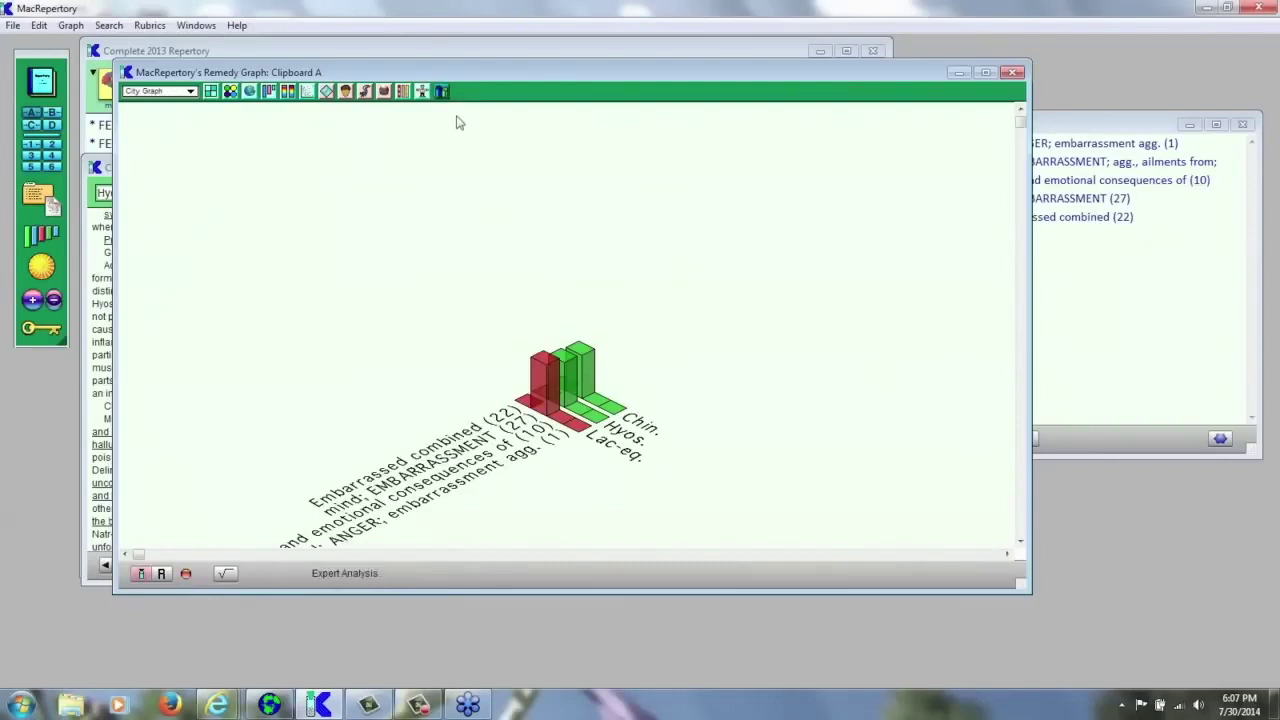
drag(555, 397, 532, 318)
- Show all remedies in the city graph, then switch back to the waffle graph
click(183, 573)
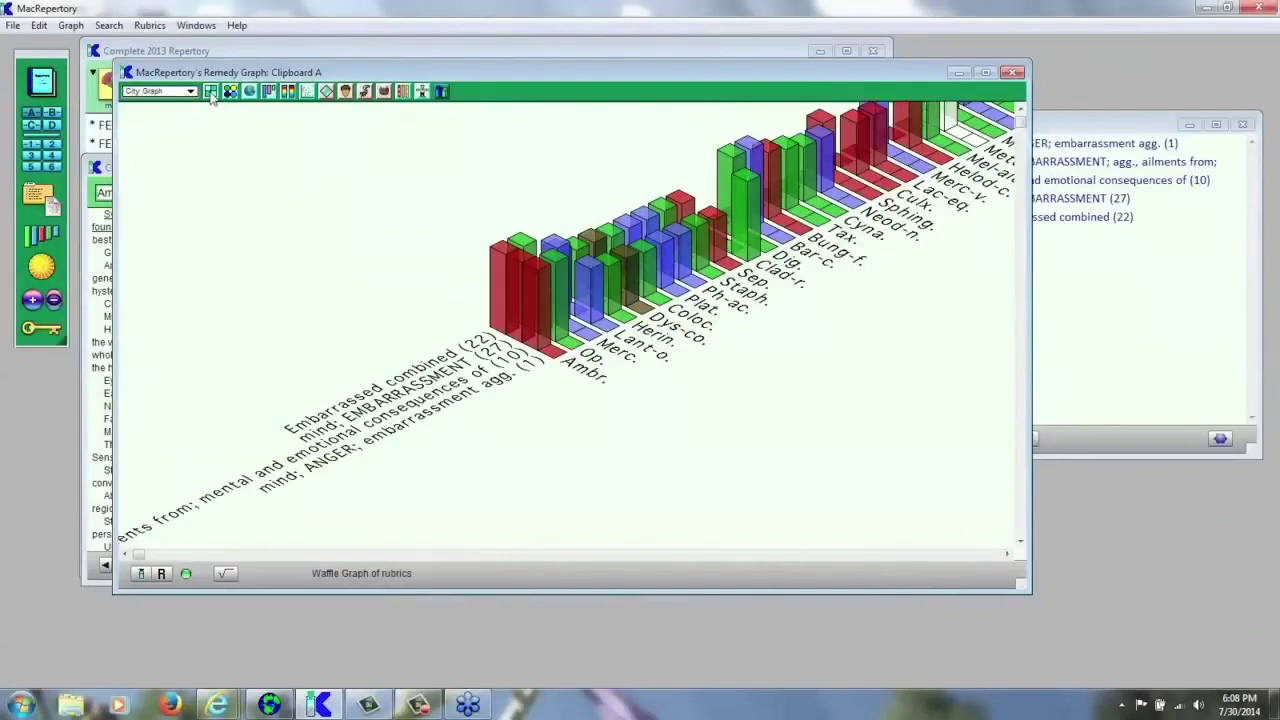
click(210, 91)
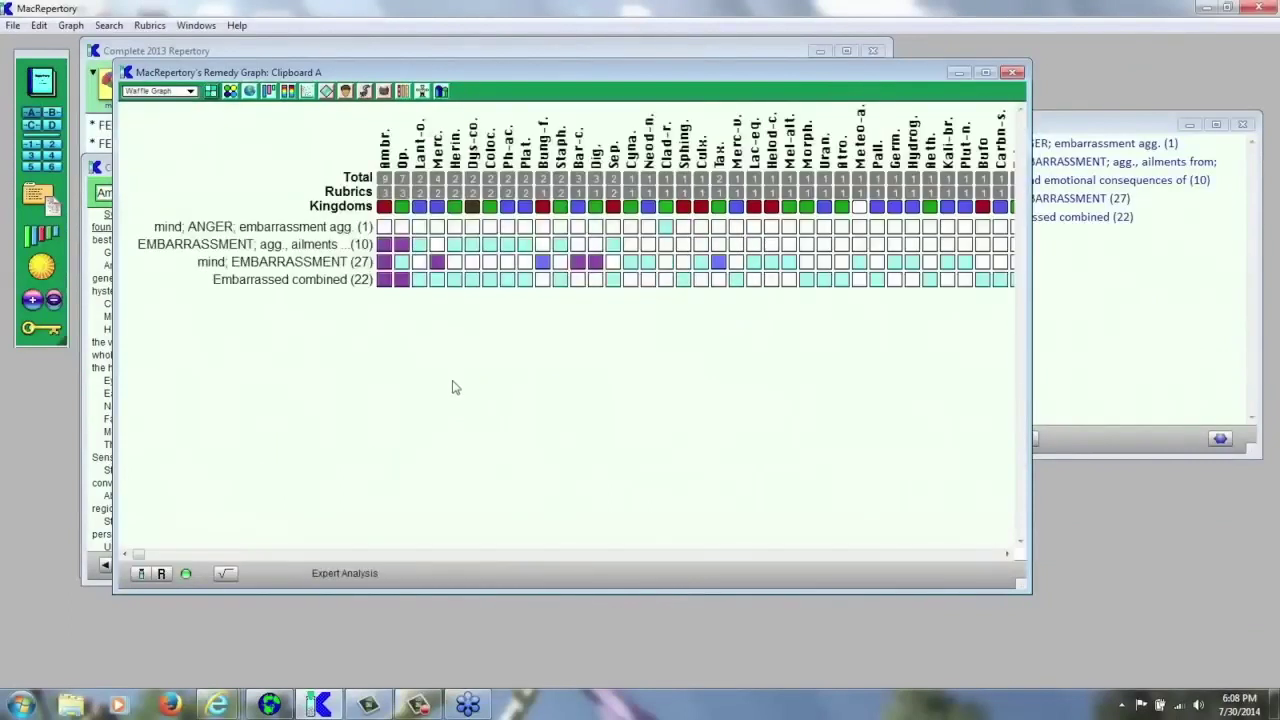
- Bring the Clipboard A window with its four embarrassment rubrics to the front
click(1179, 379)
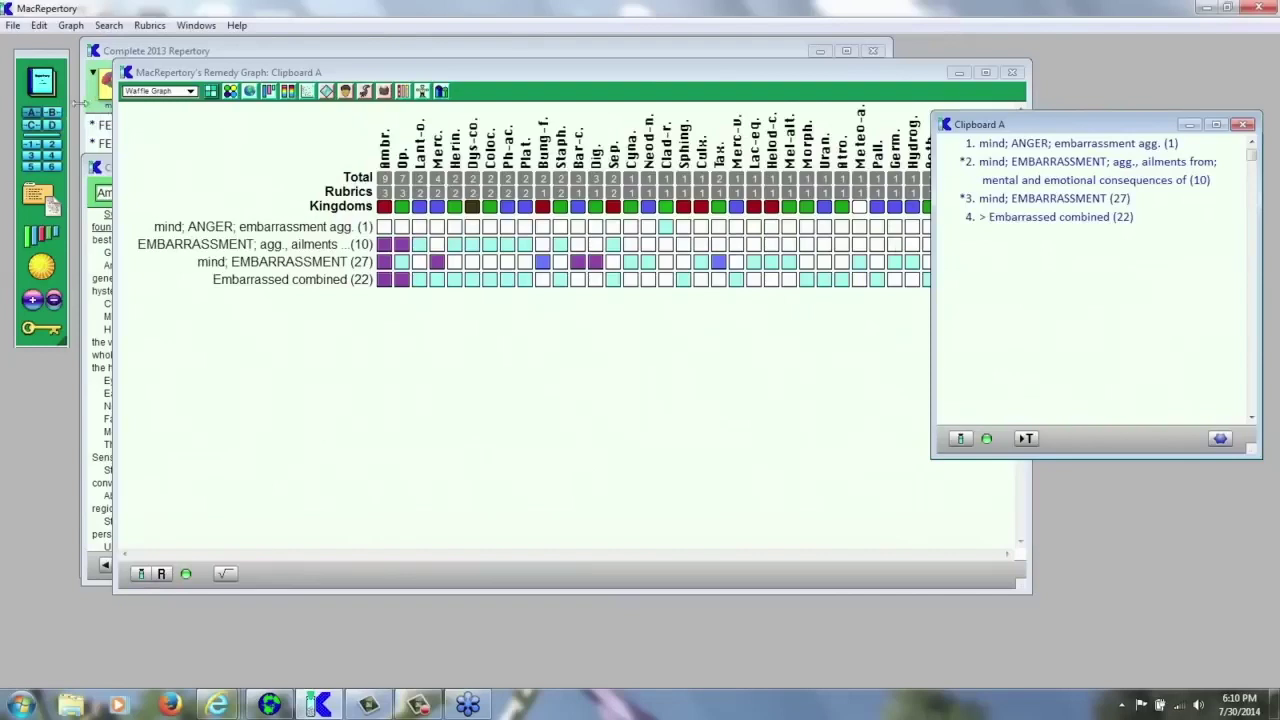
- Switch to Clipboard B and add the themes Ambition, Money and Embarrassment
click(54, 114)
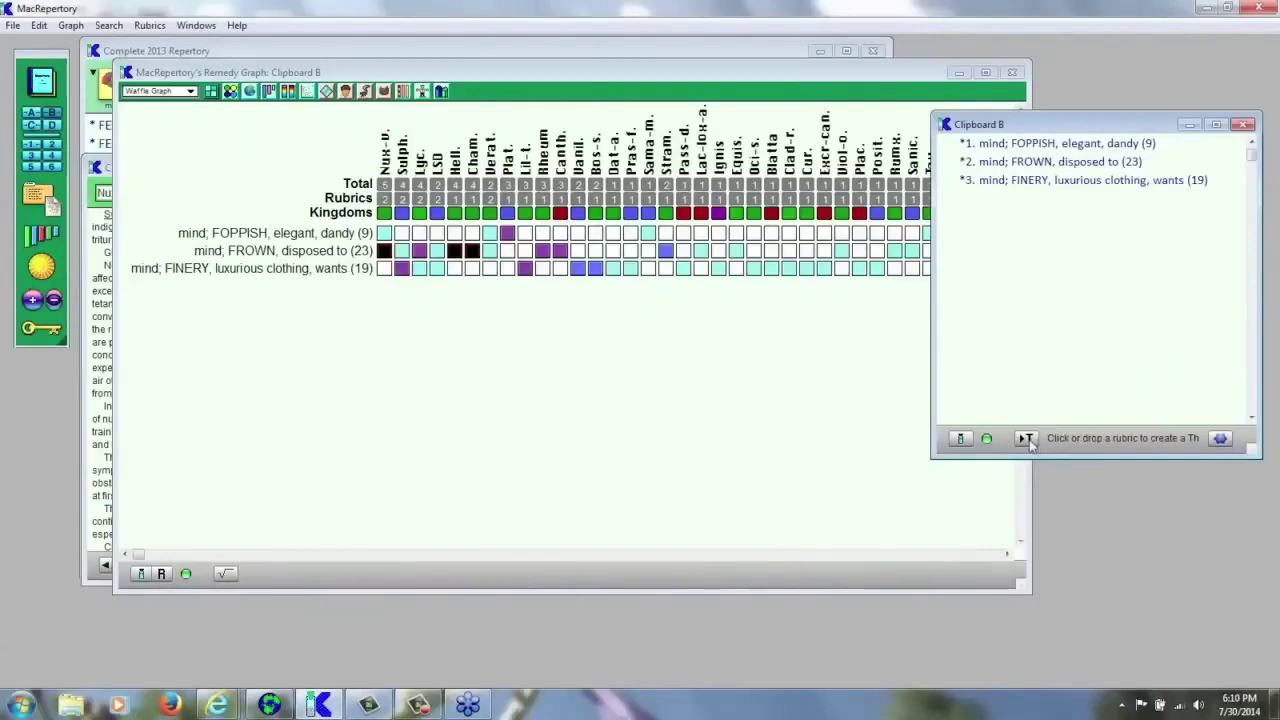
click(1027, 440)
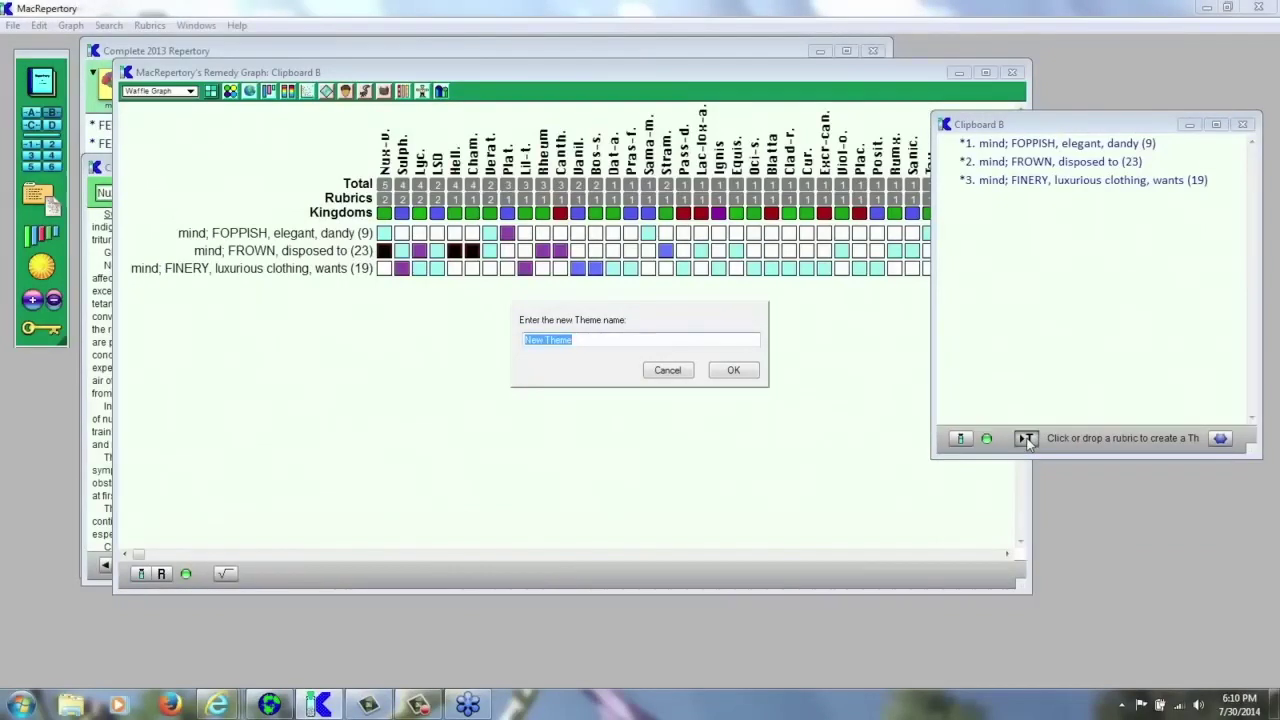
text(Ambitio)
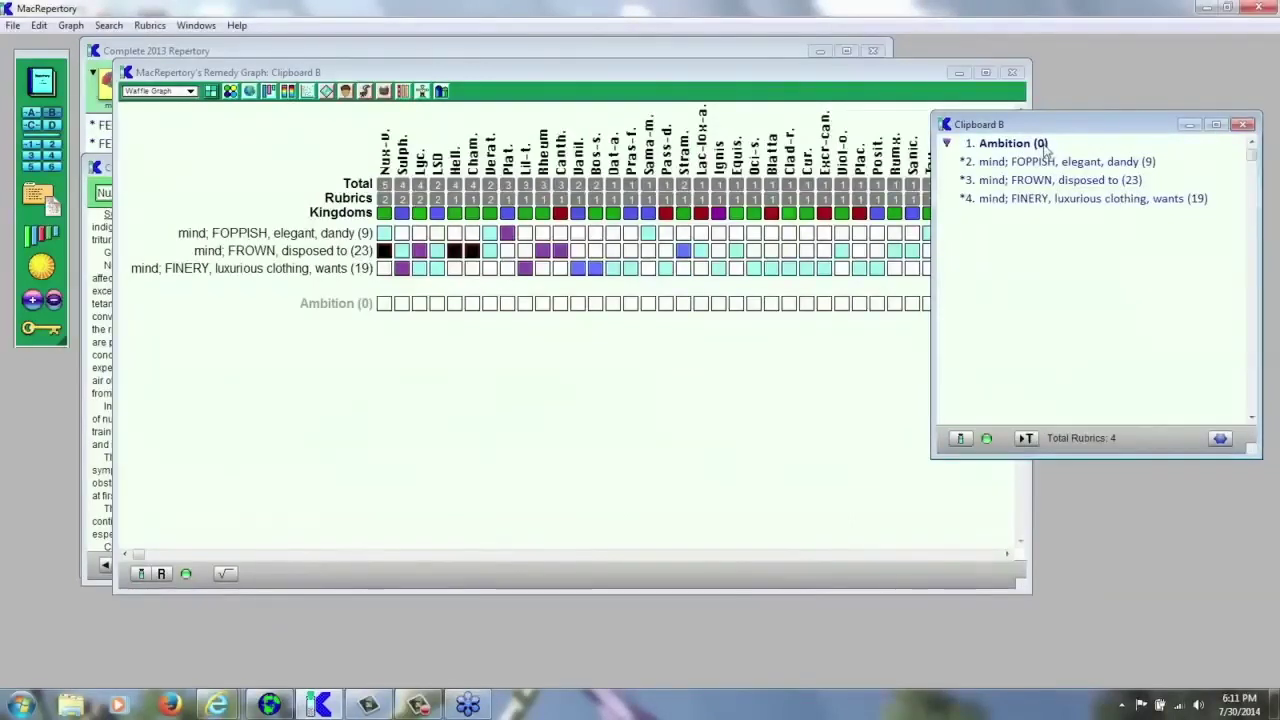
click(1026, 439)
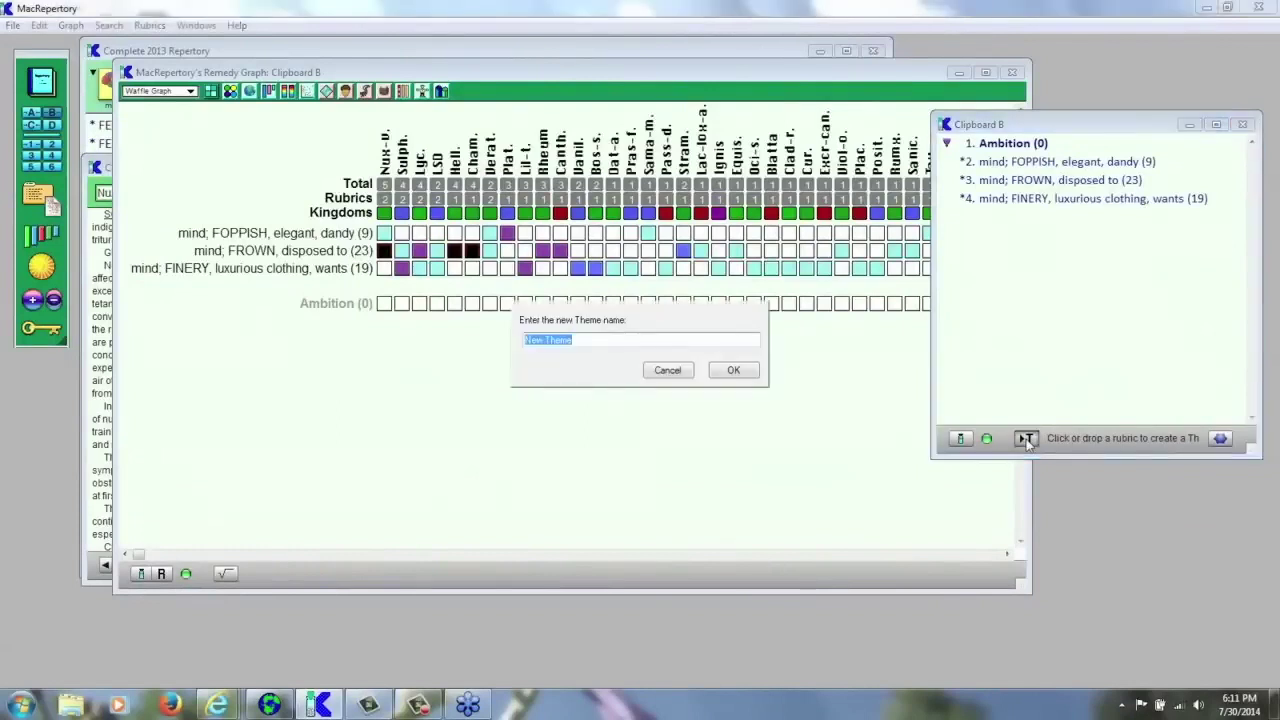
text(Mo)
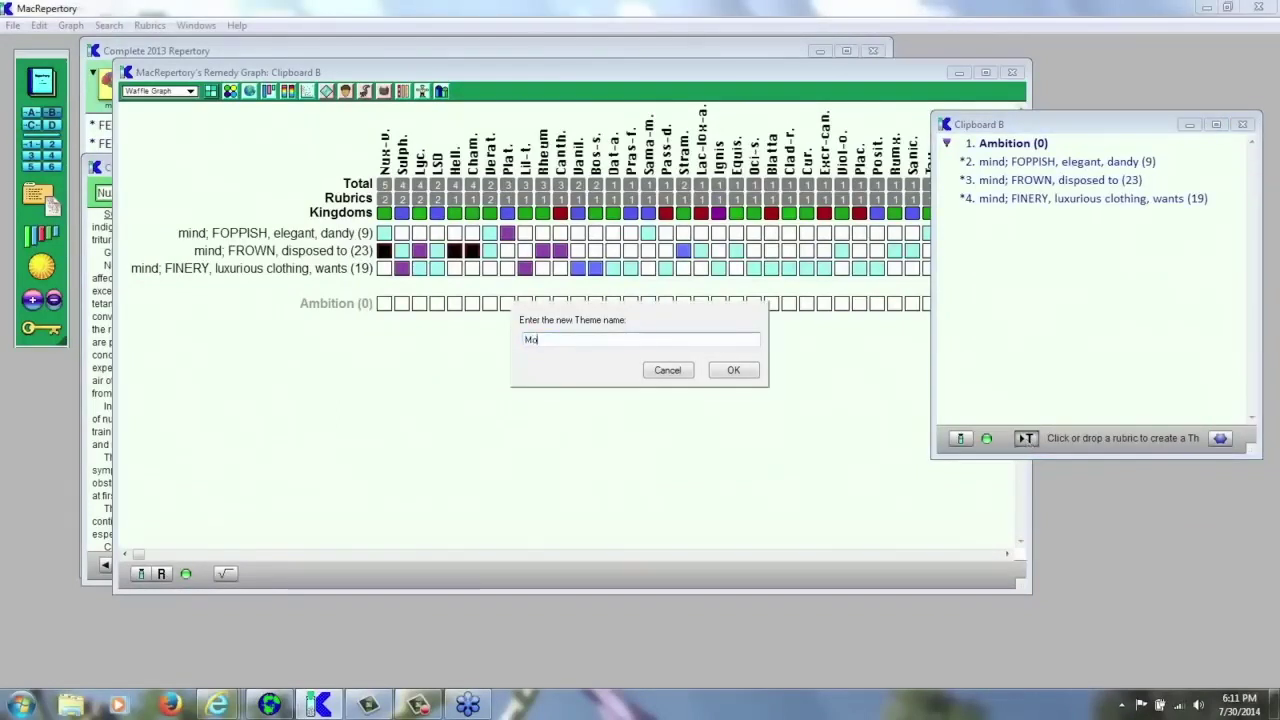
text(ney)
key(Return)
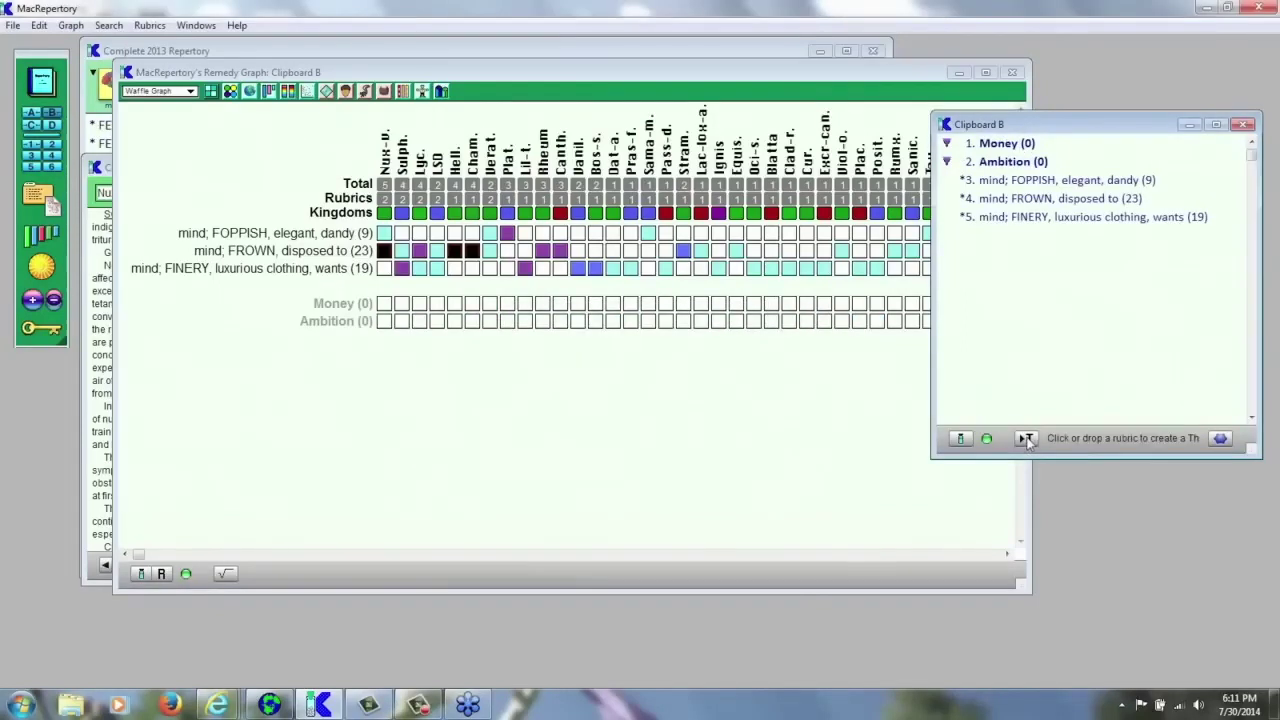
click(1025, 439)
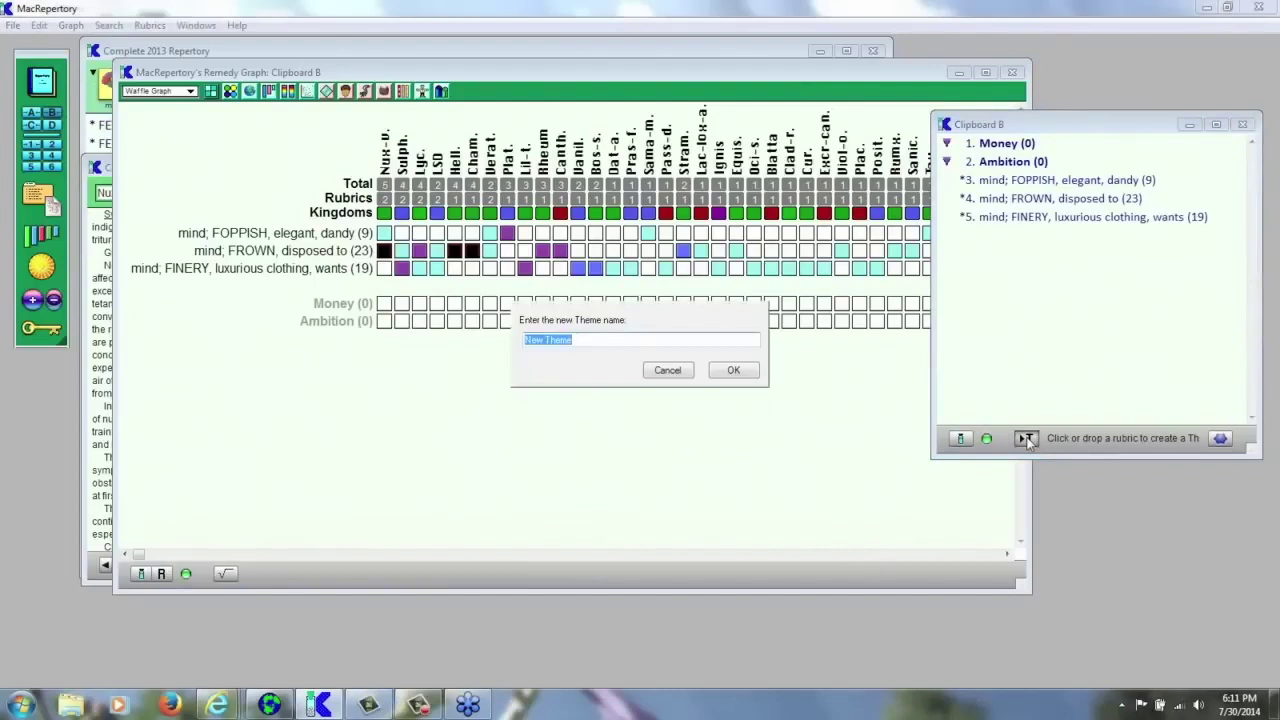
text(Embarrassment)
key(Return)
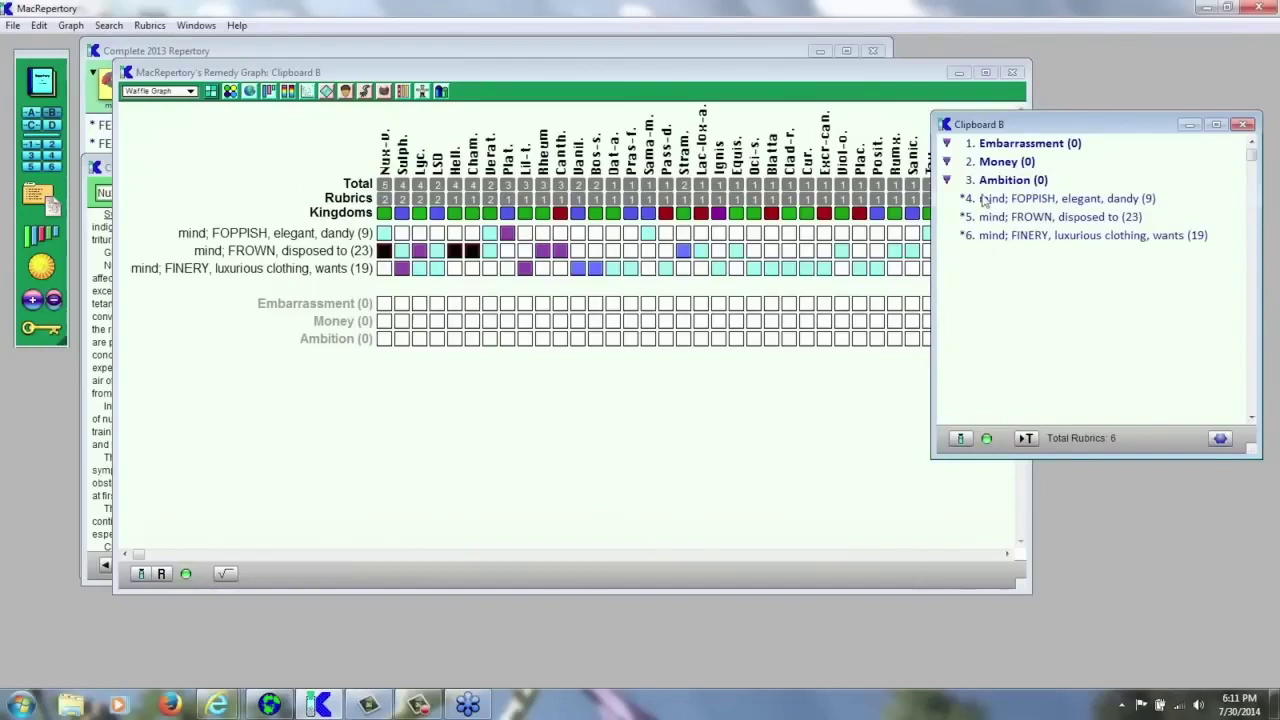
- Close the Cowperthwaite textbook window
click(95, 167)
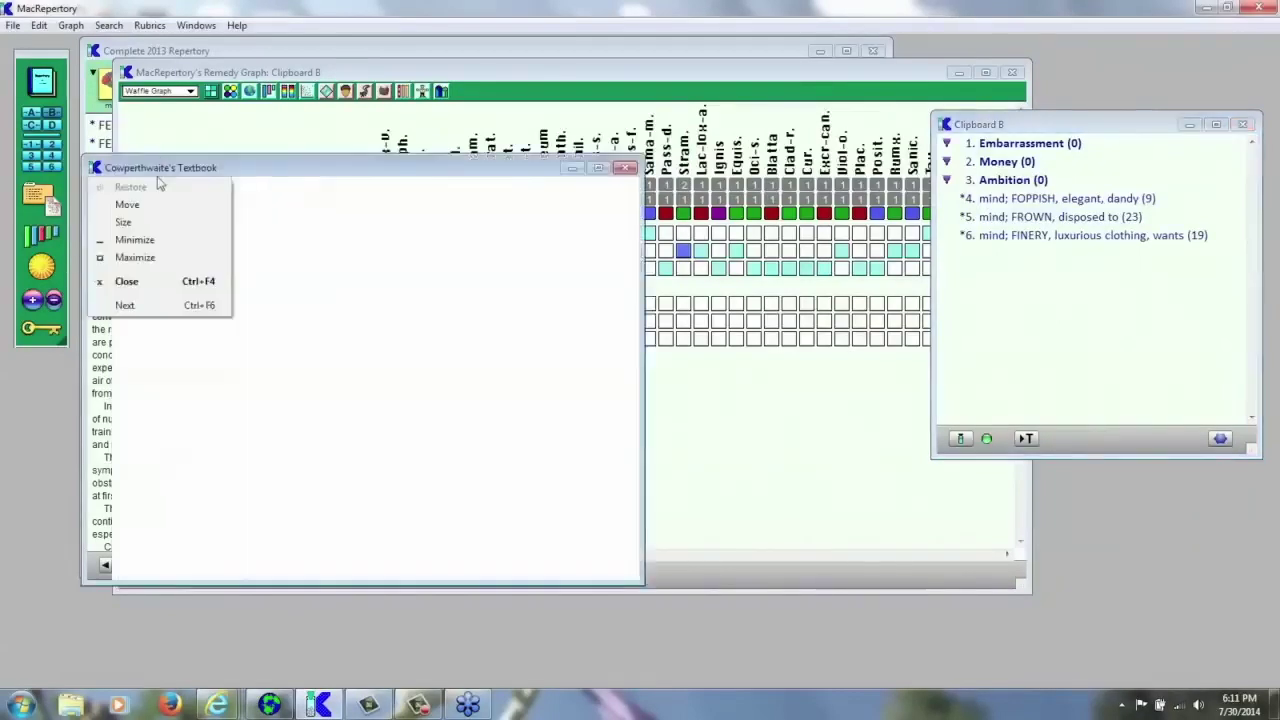
click(310, 263)
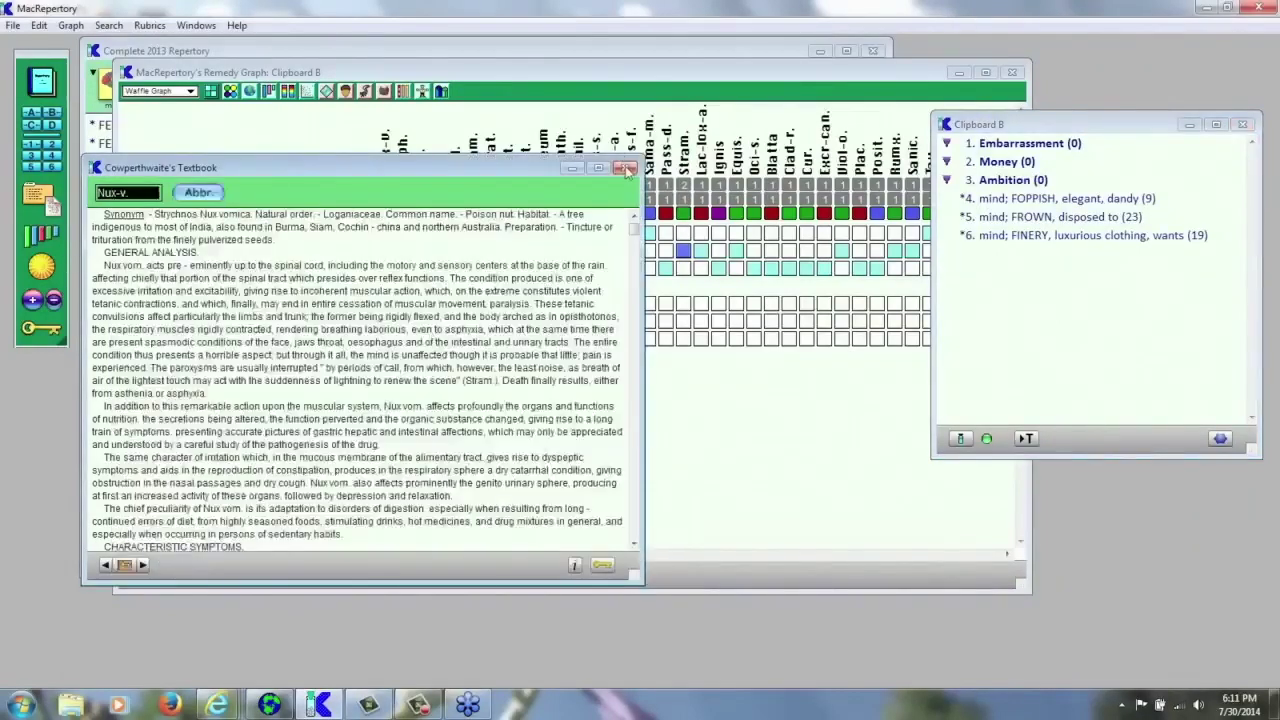
click(627, 167)
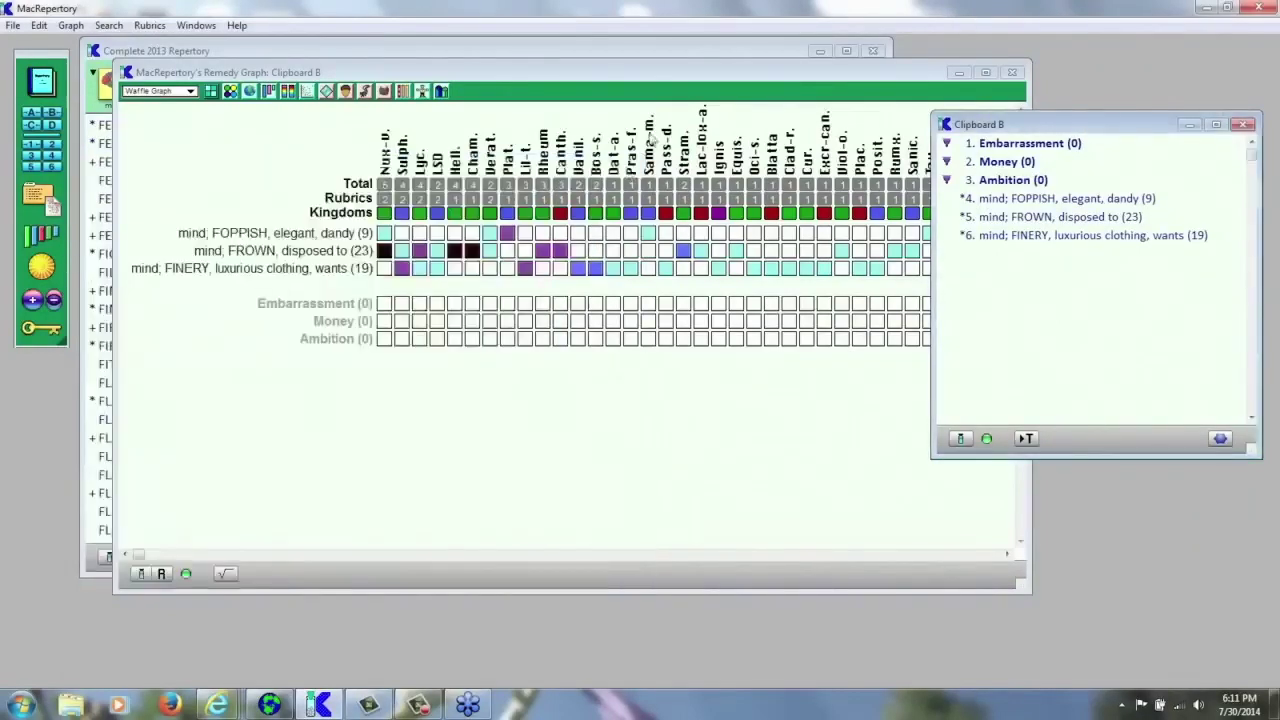
- Minimize the Remedy Graph window and close the Clipboard 1 window
click(958, 73)
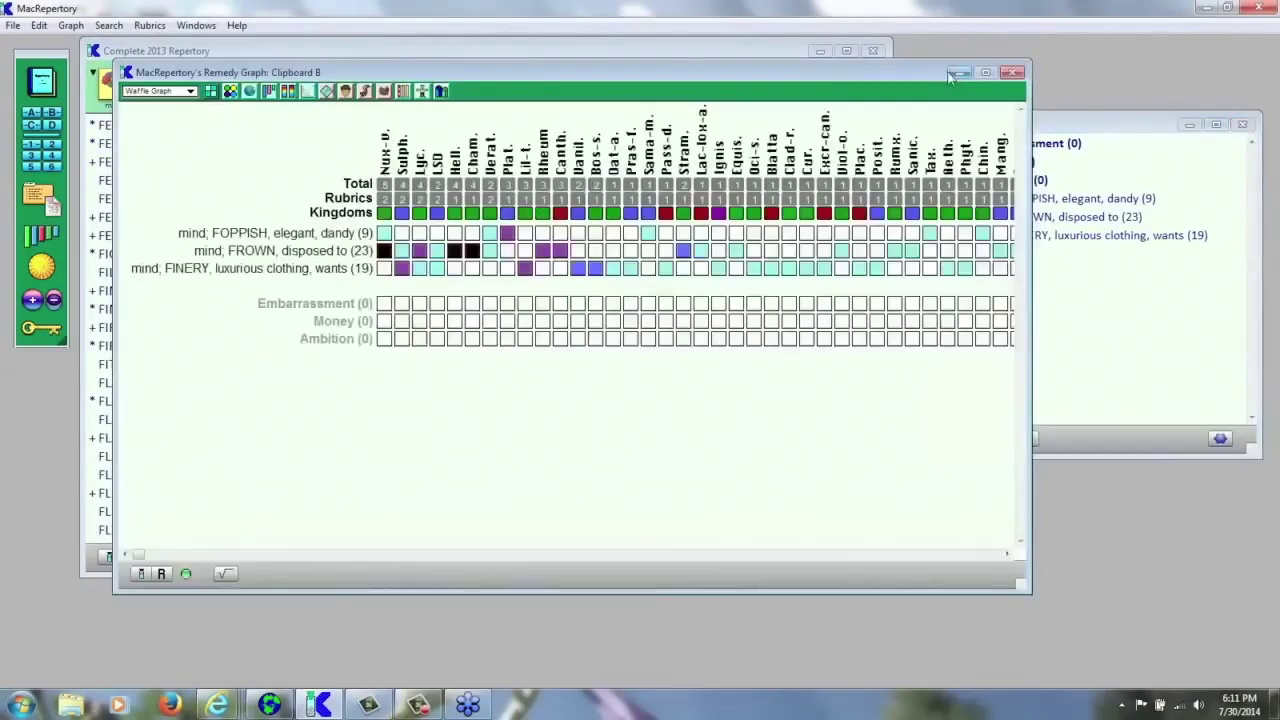
click(956, 73)
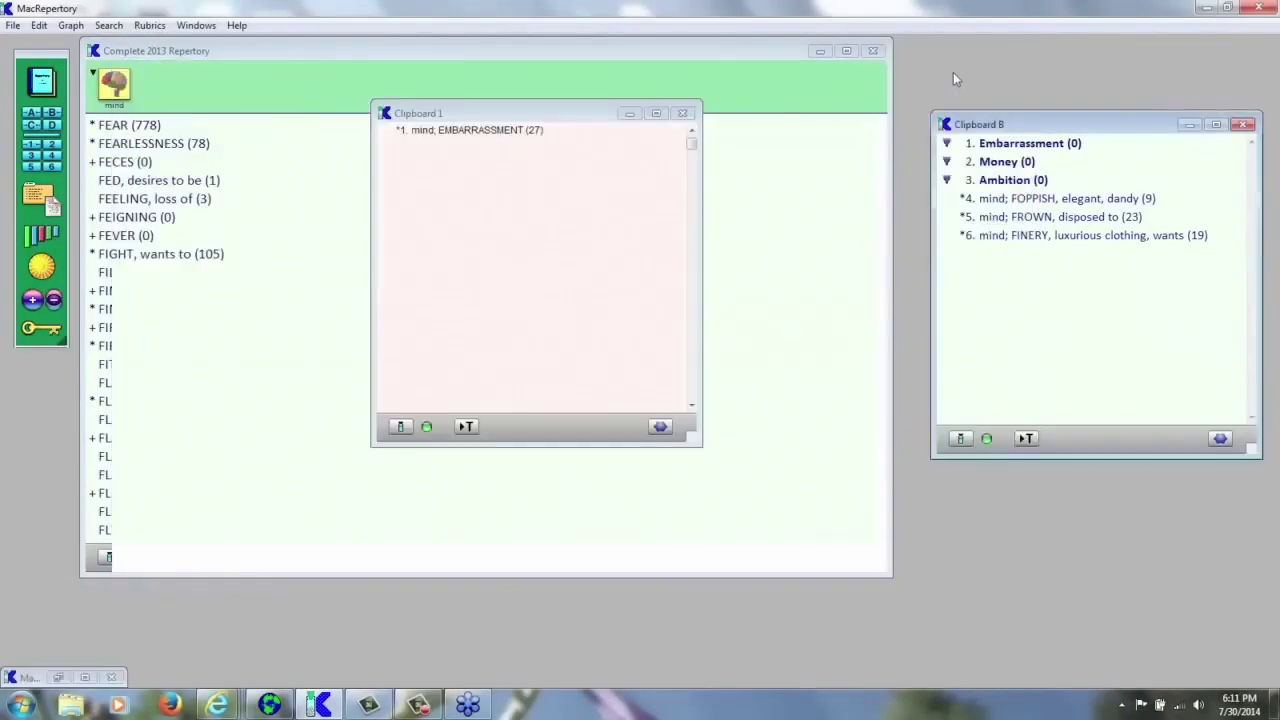
click(684, 115)
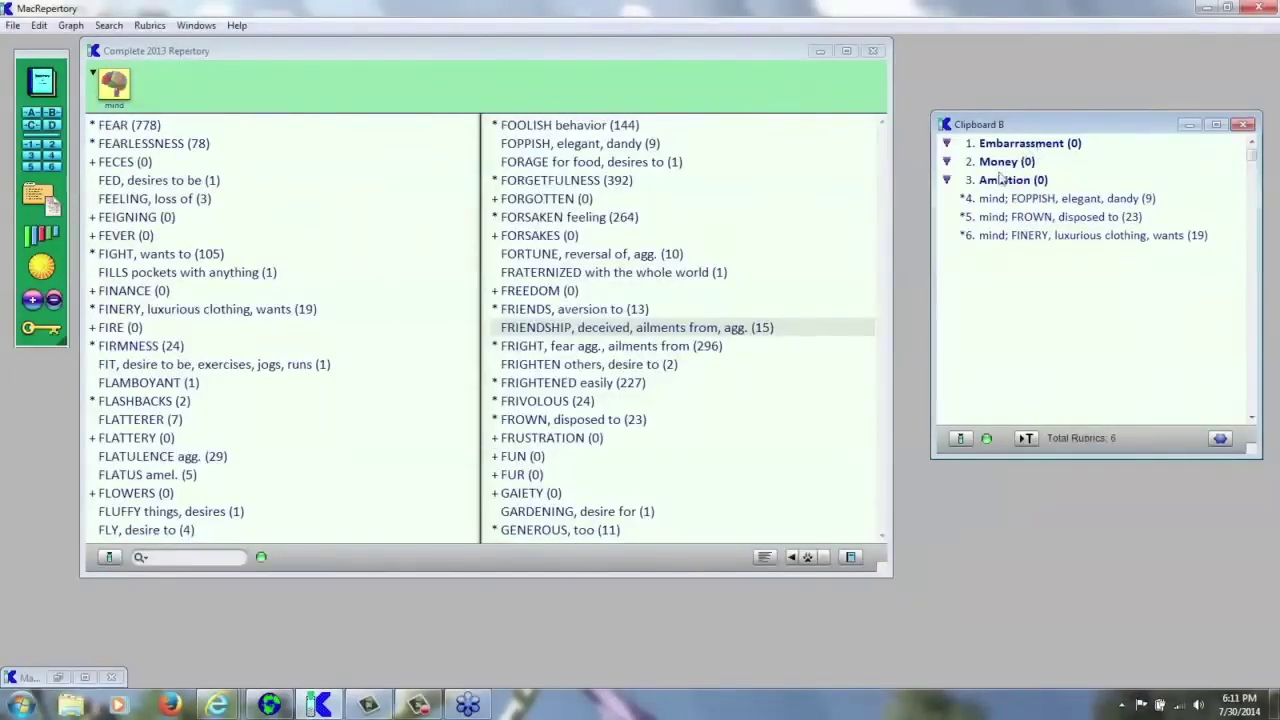
- Run a repertory word search for 'embarrassment' to list the matching mind rubrics
click(198, 558)
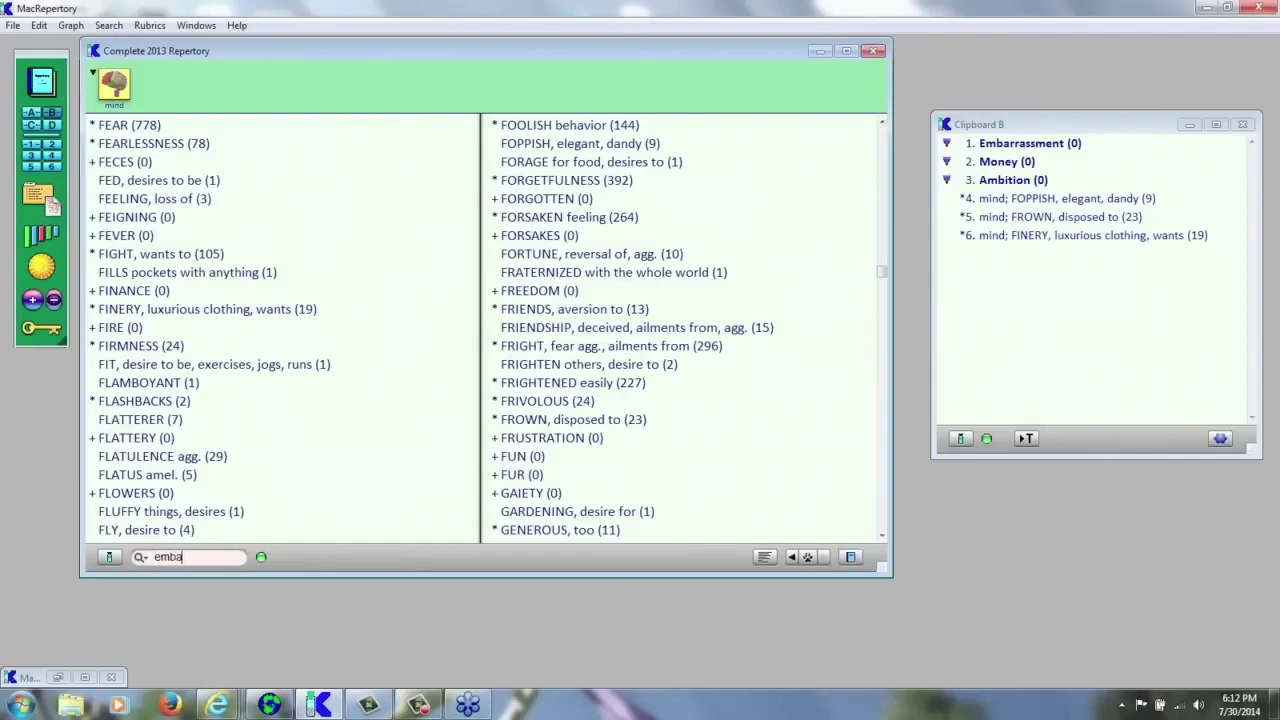
text(embarrassment)
key(Return)
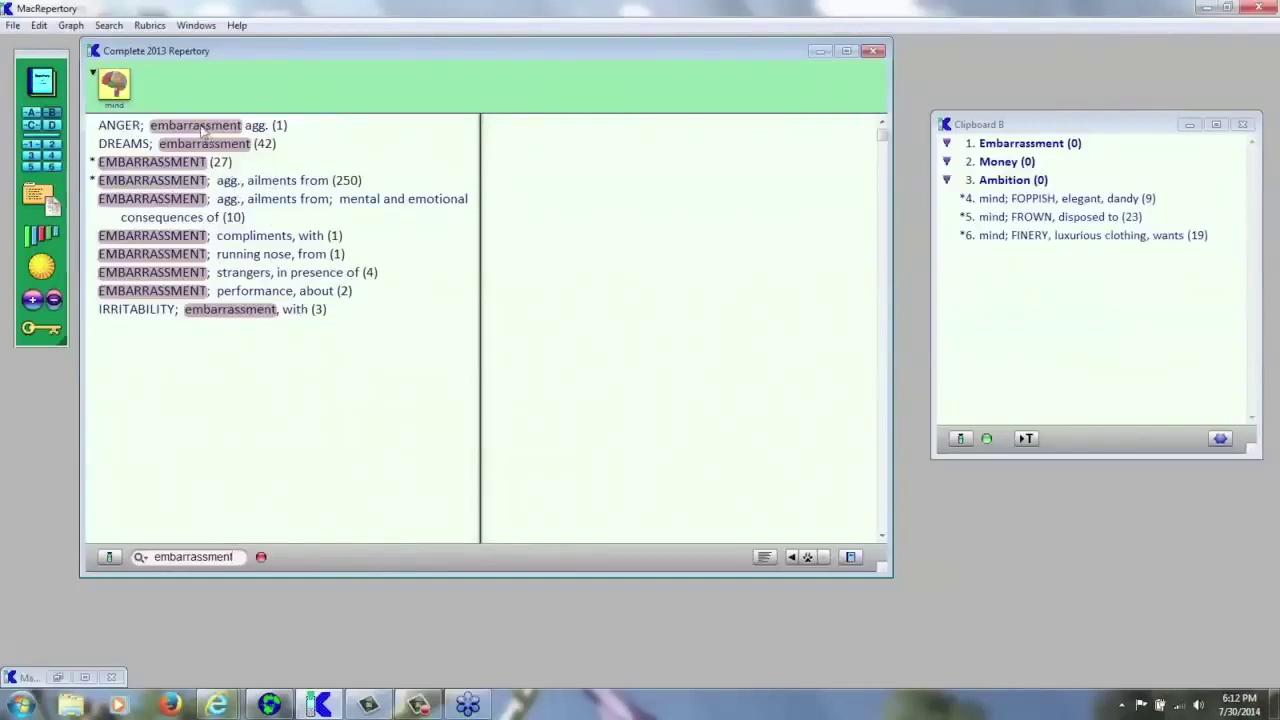
- File the DREAMS embarrassment and ailments from embarrassment rubrics under Clipboard B's Embarrassment theme
click(202, 146)
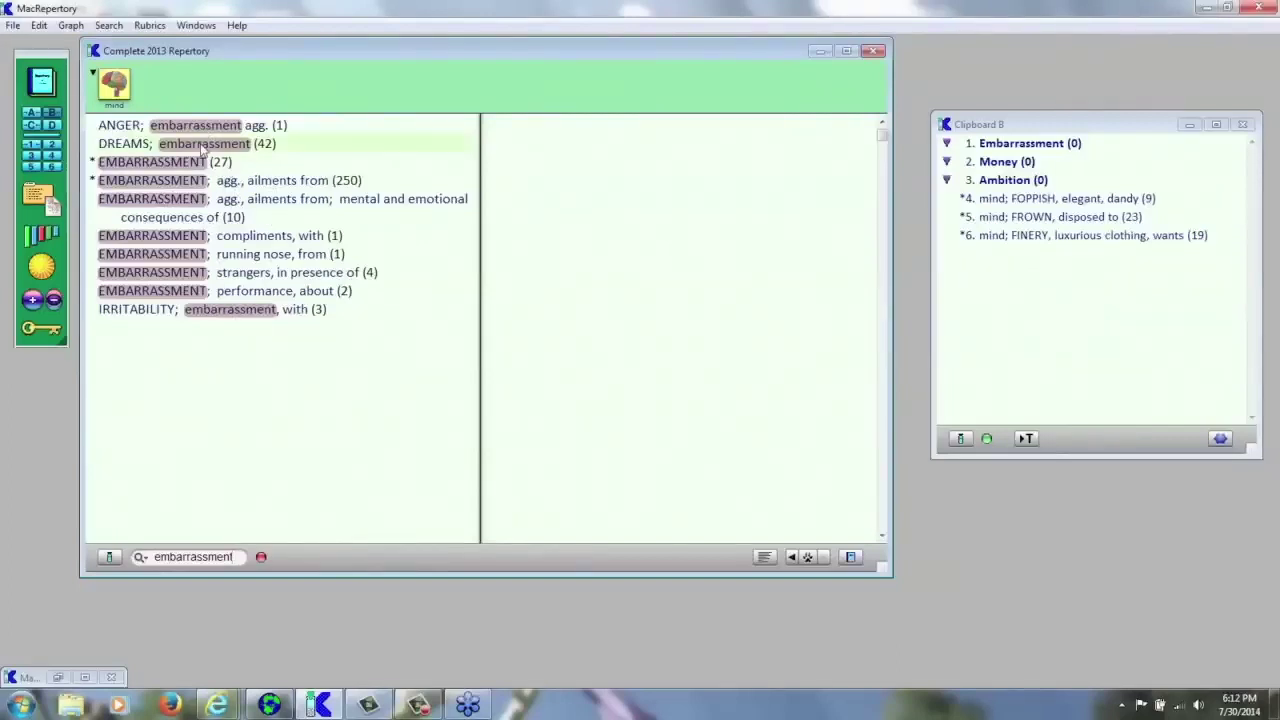
drag(202, 146, 1000, 150)
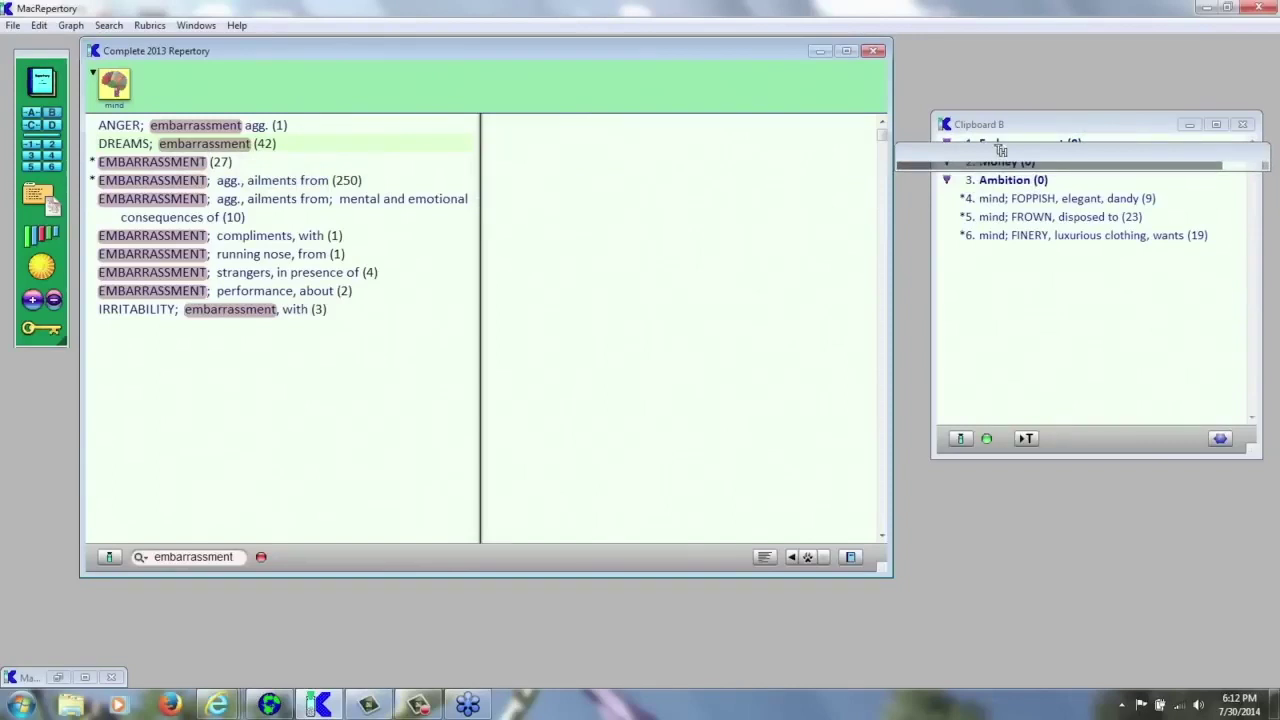
drag(1000, 150, 1000, 150)
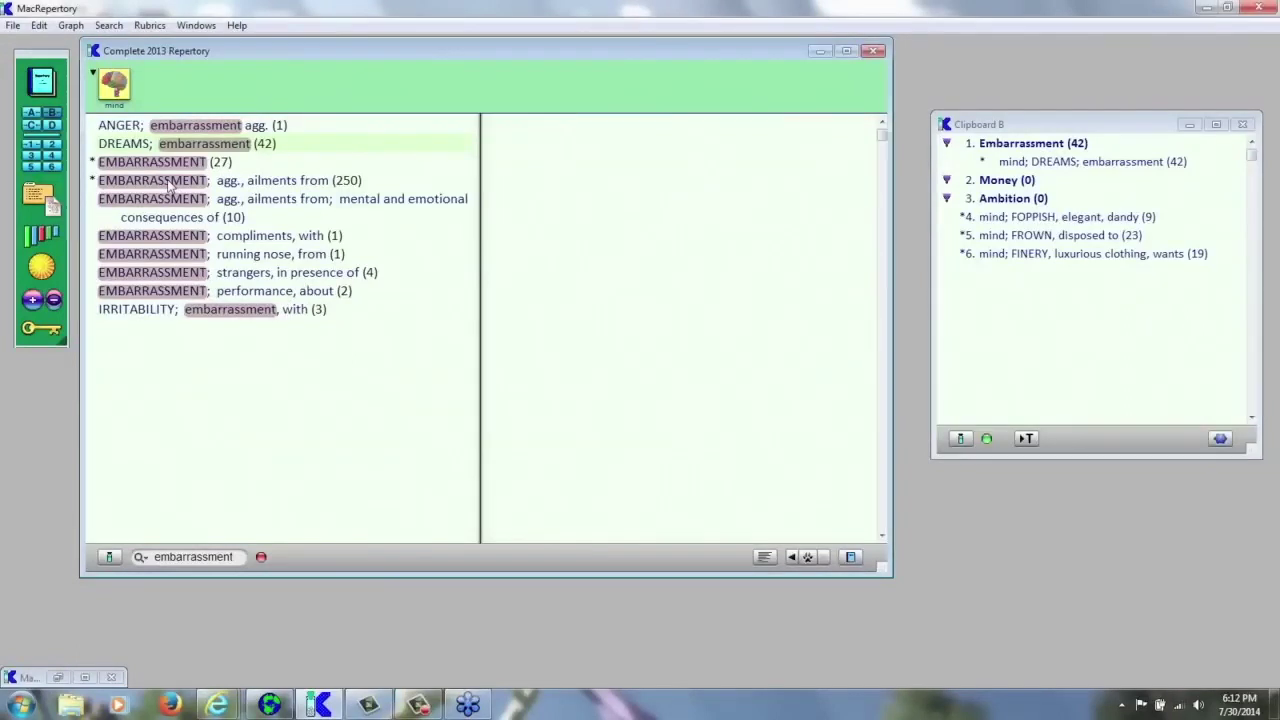
click(170, 185)
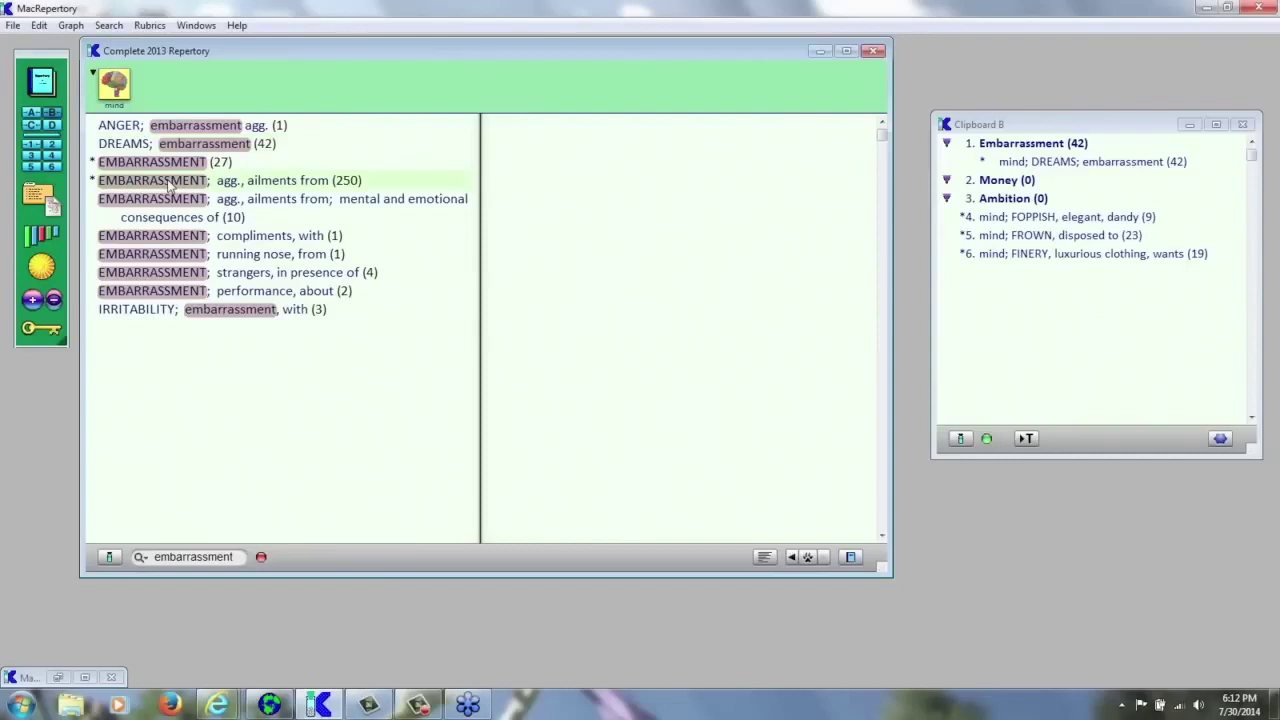
drag(170, 185, 1020, 155)
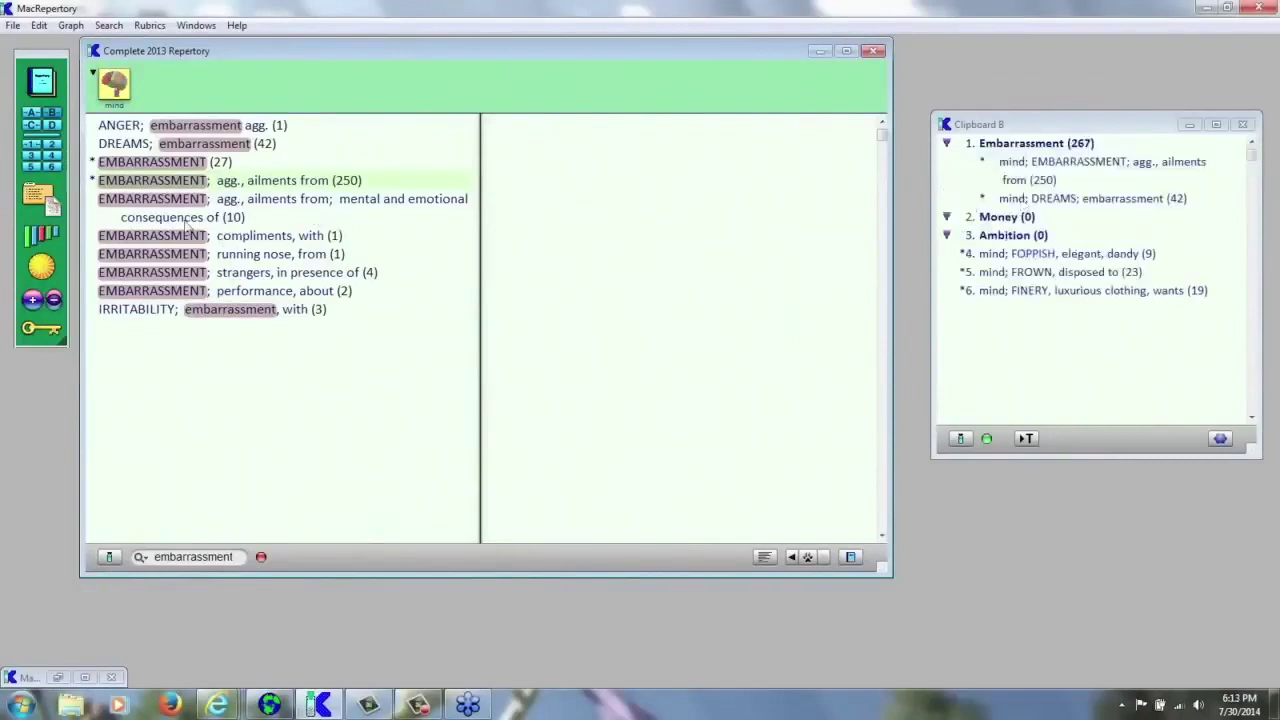
- Add the mental and emotional consequences and compliments, with rubrics to the Embarrassment theme
click(176, 205)
drag(176, 205, 988, 157)
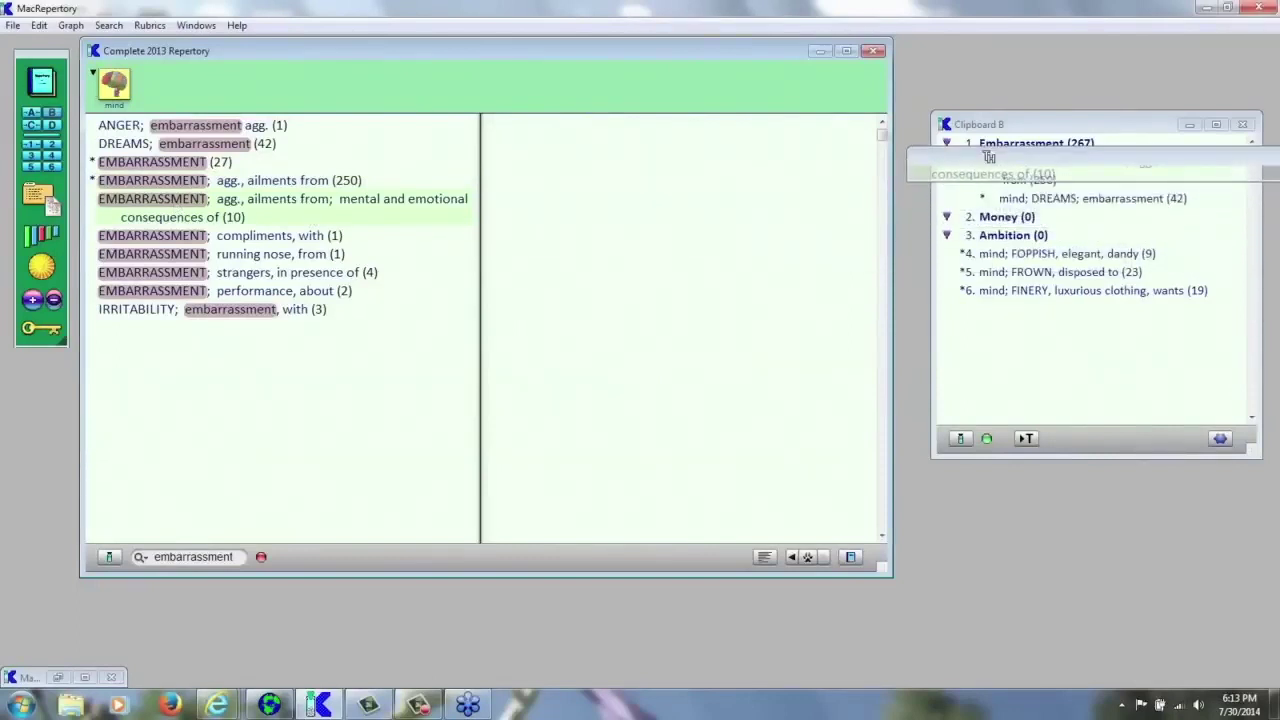
drag(988, 157, 988, 157)
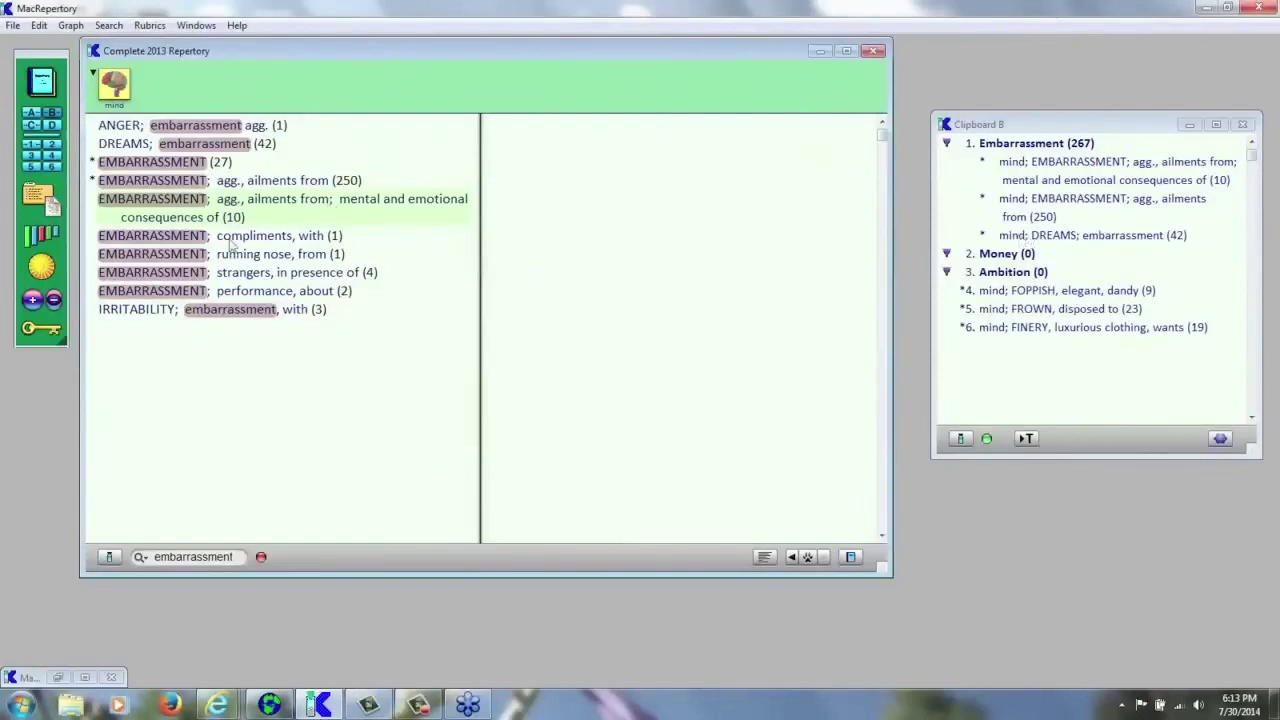
click(191, 237)
drag(191, 237, 996, 143)
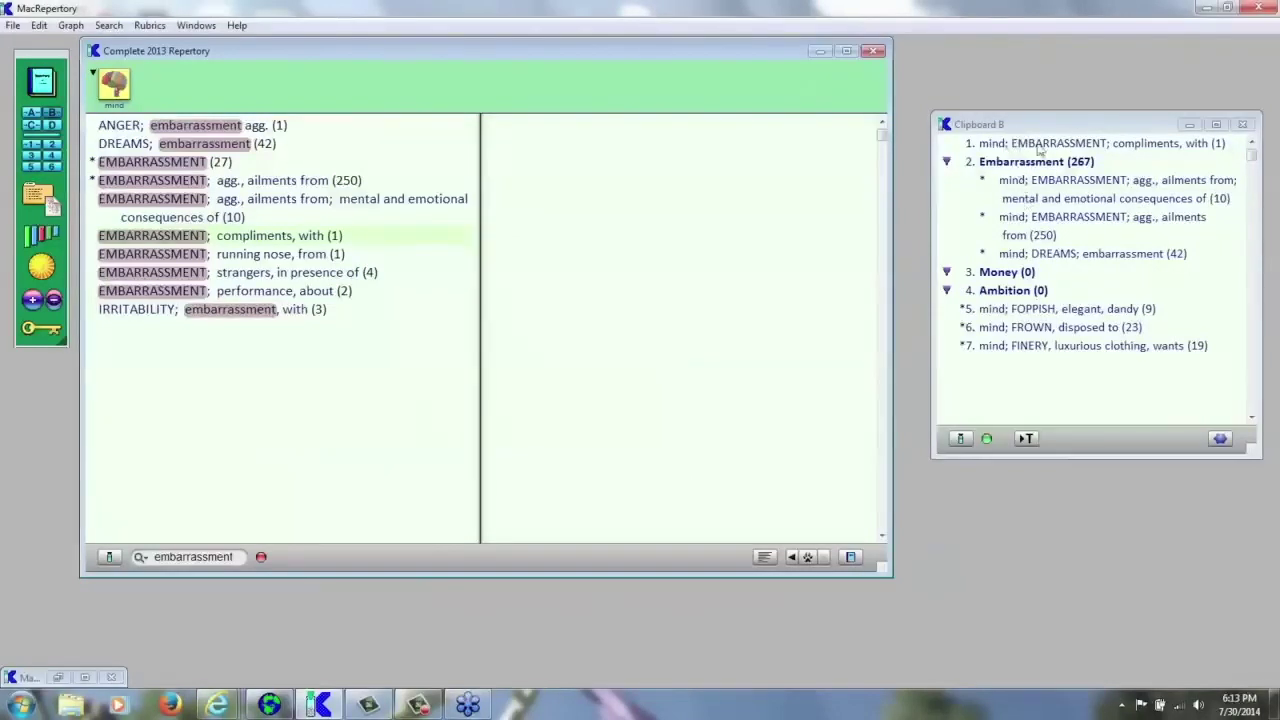
click(1030, 148)
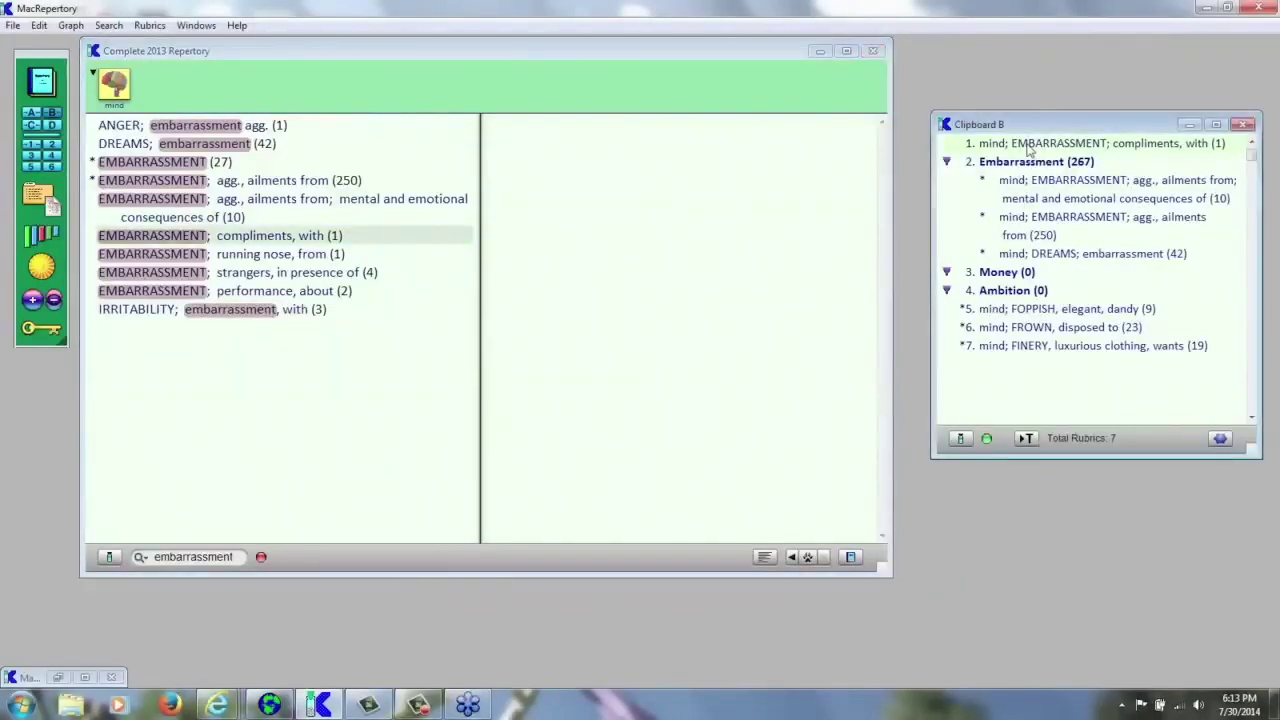
drag(1030, 146, 1037, 177)
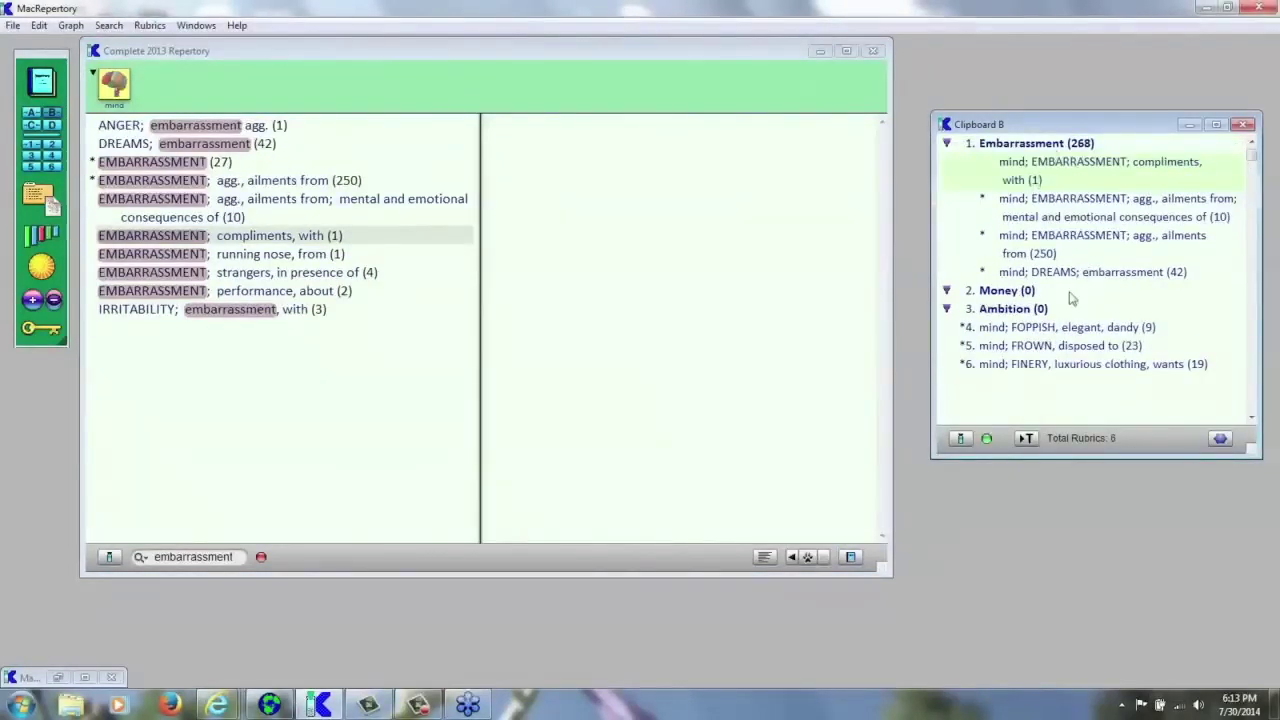
- Clear the embarrassment search and add FEAR; poverty, of to Clipboard B's Money group
click(262, 558)
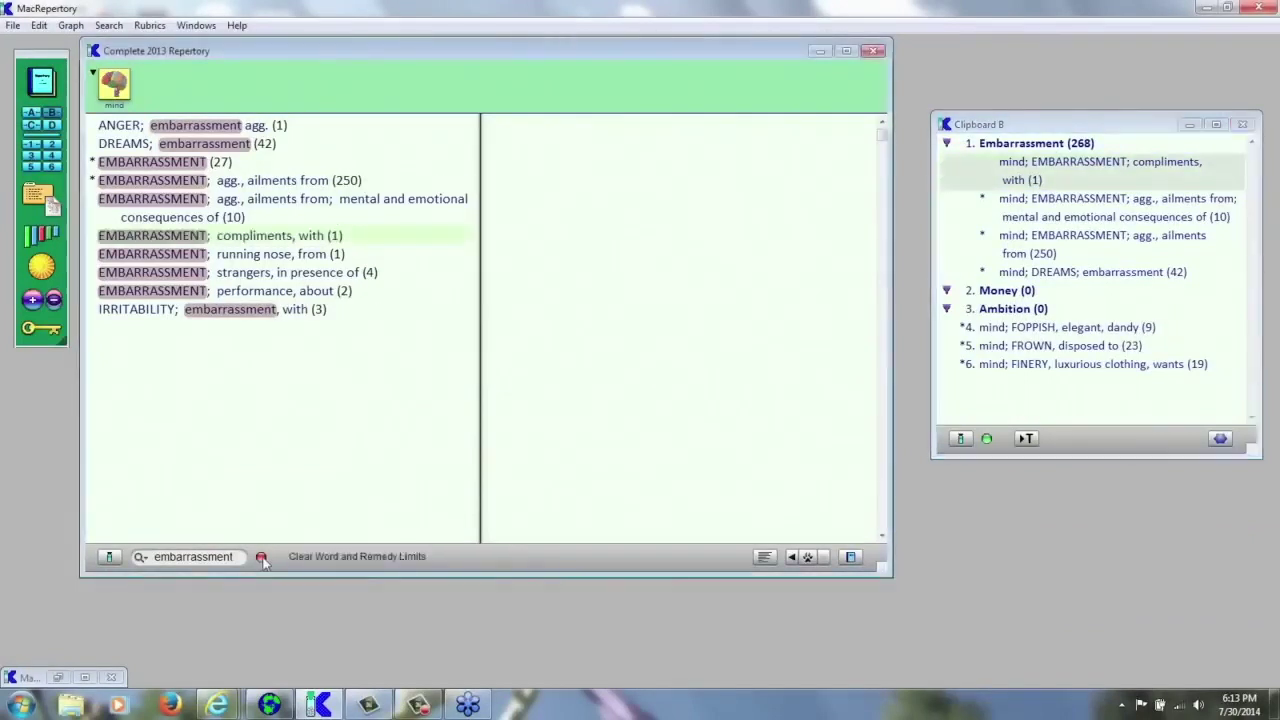
click(262, 558)
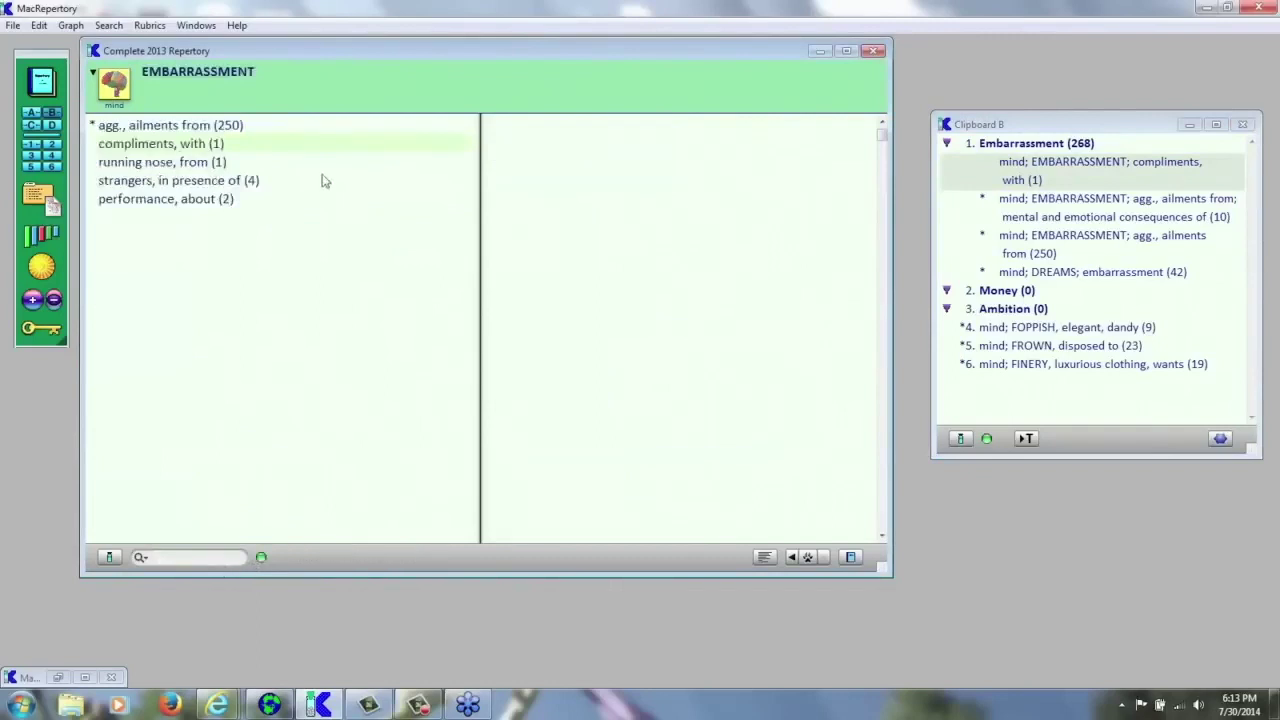
click(293, 95)
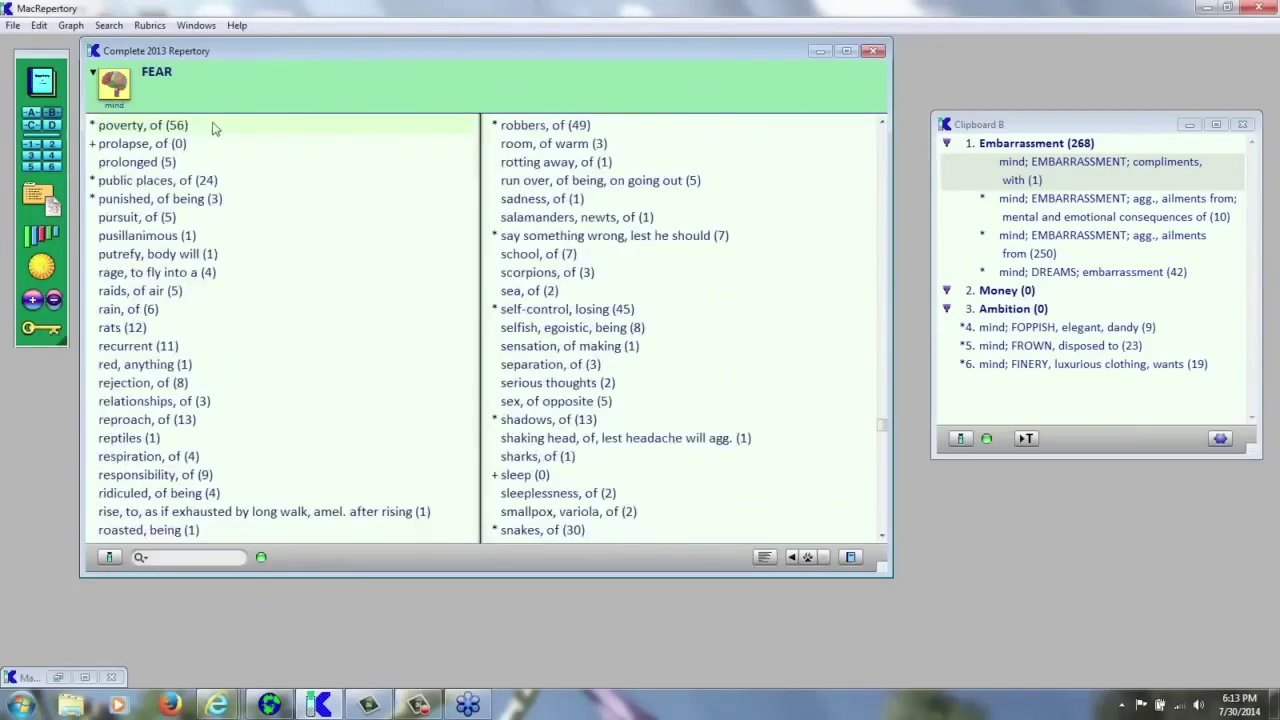
drag(215, 128, 1000, 299)
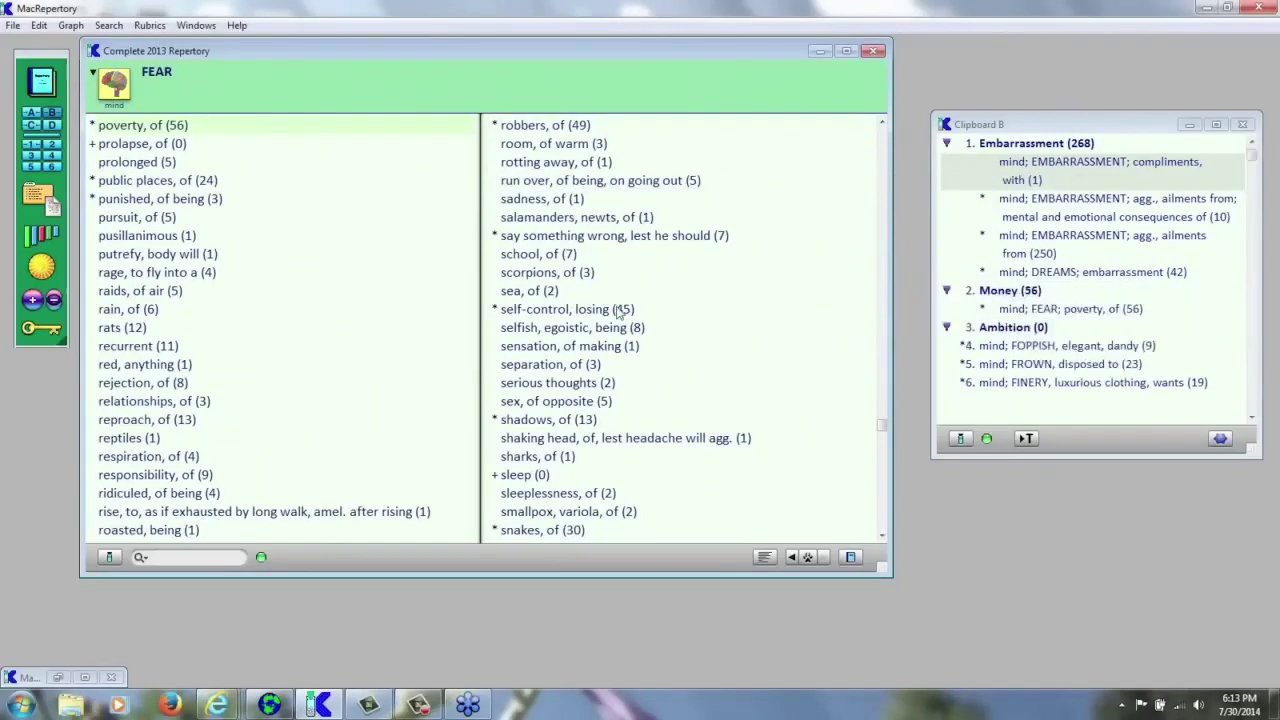
- Jump to AVARICE (52) in the Mind list and add it to the Money group
key(Left)
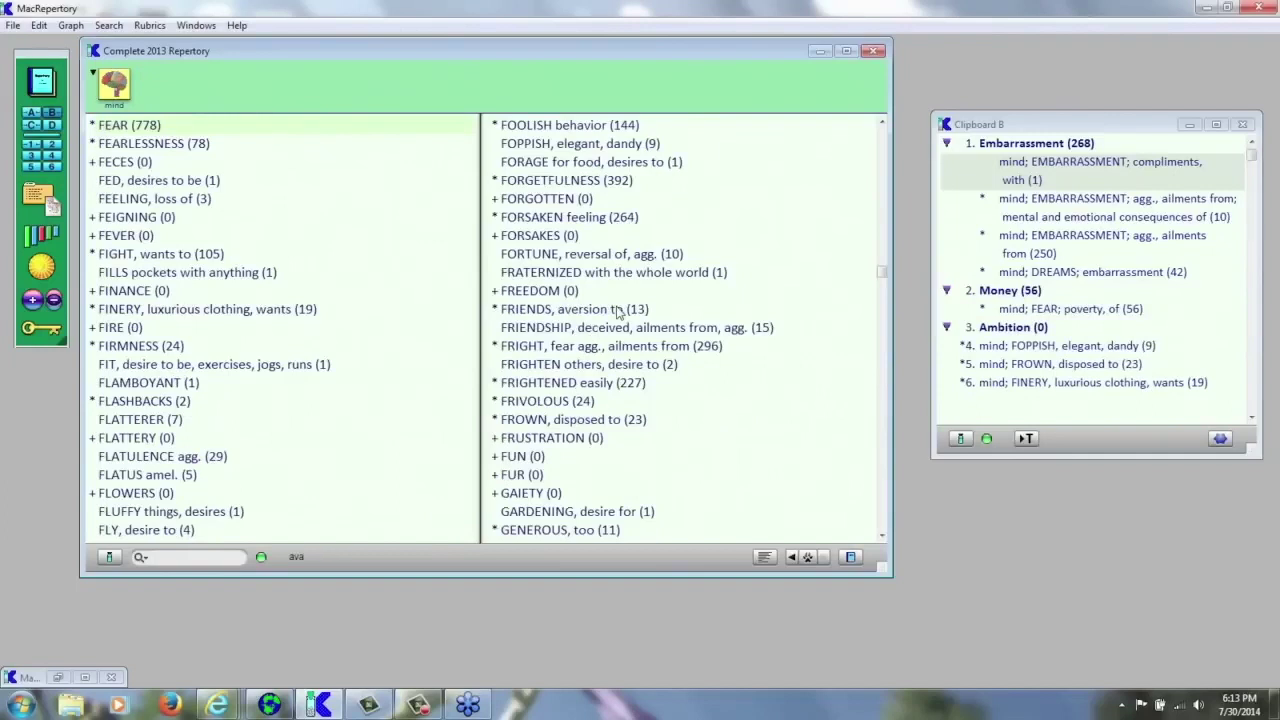
key(Return)
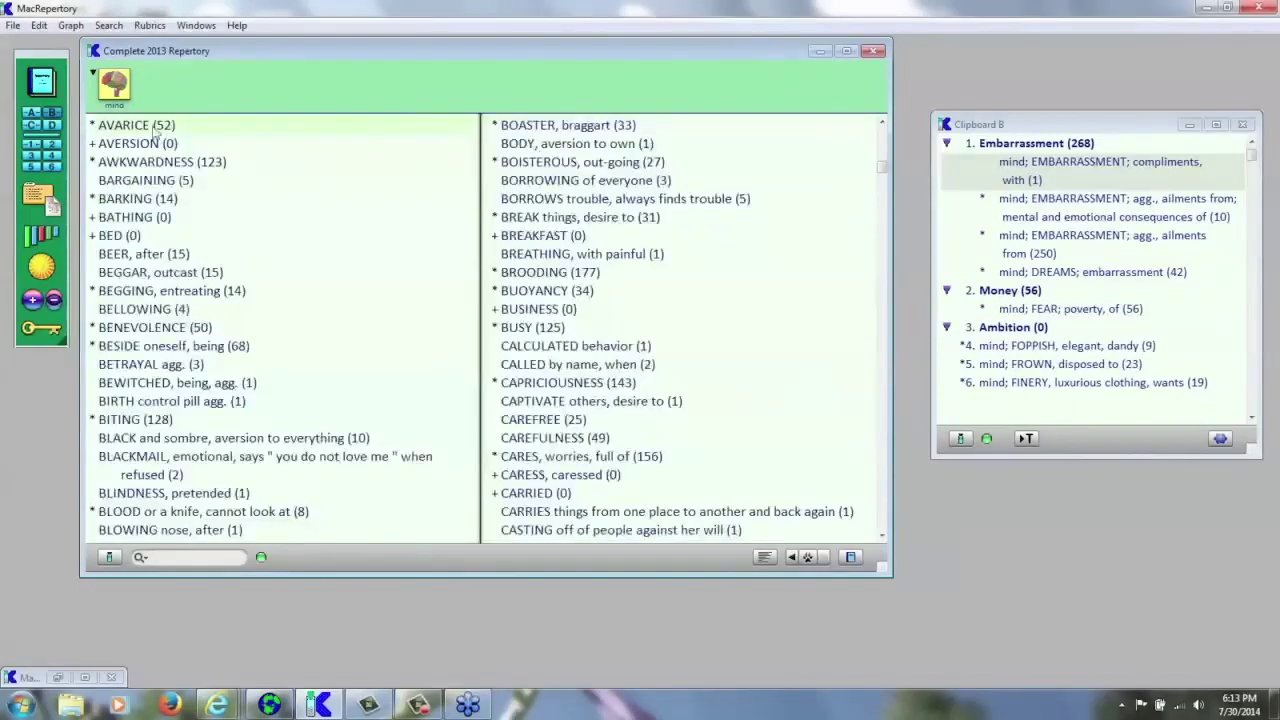
drag(150, 127, 1018, 318)
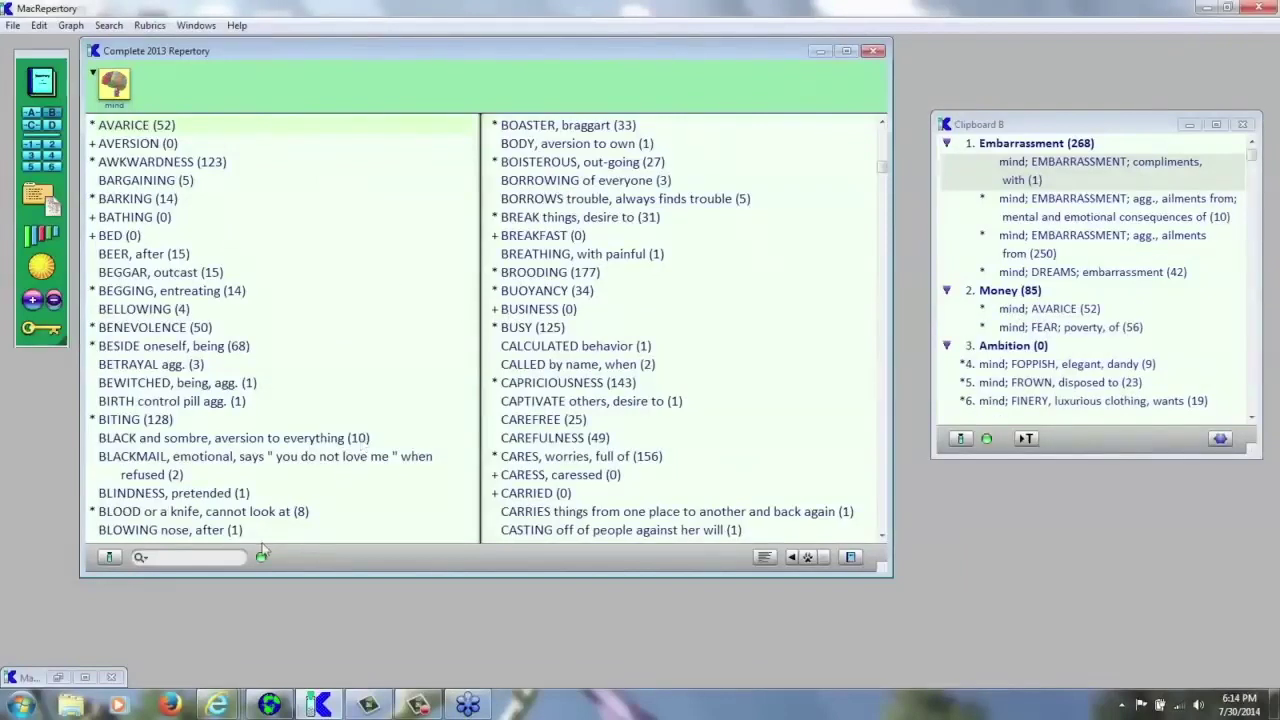
click(223, 558)
- Search 'ambition' and select achieve things, loss of, fame, for, and AMBITION; ambitious rubrics
text(ambition)
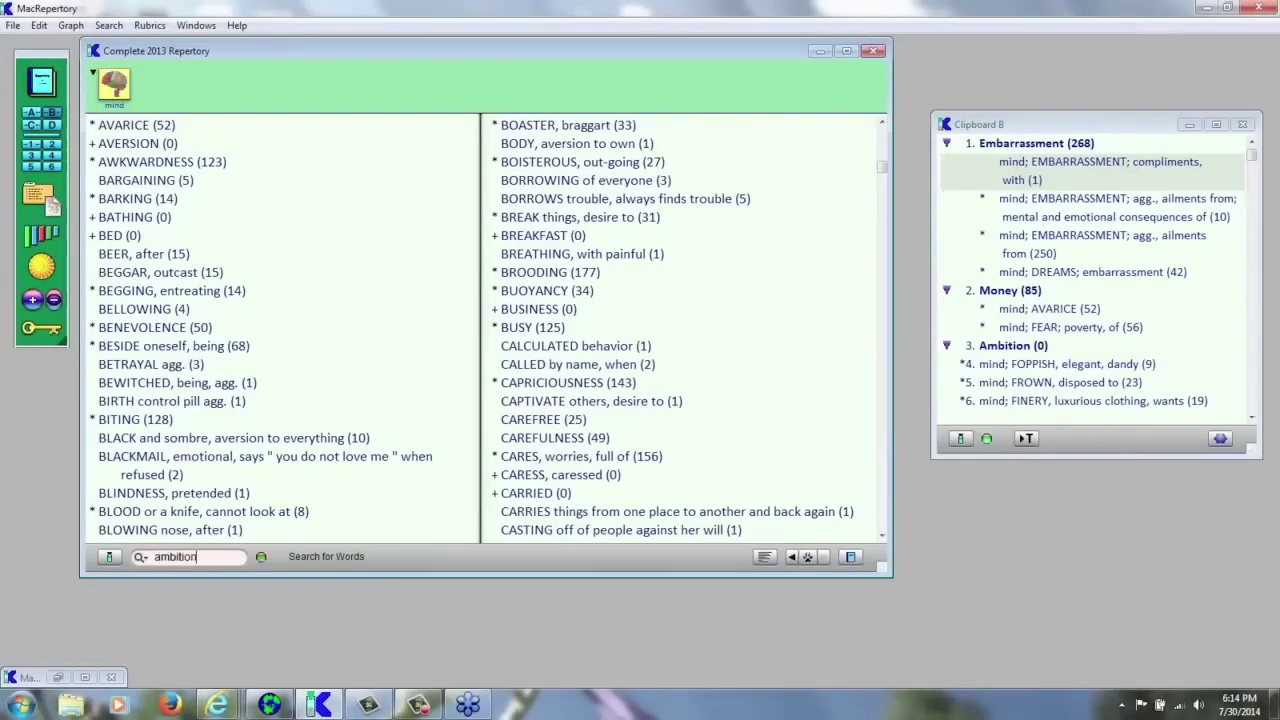
key(Return)
key(Return)
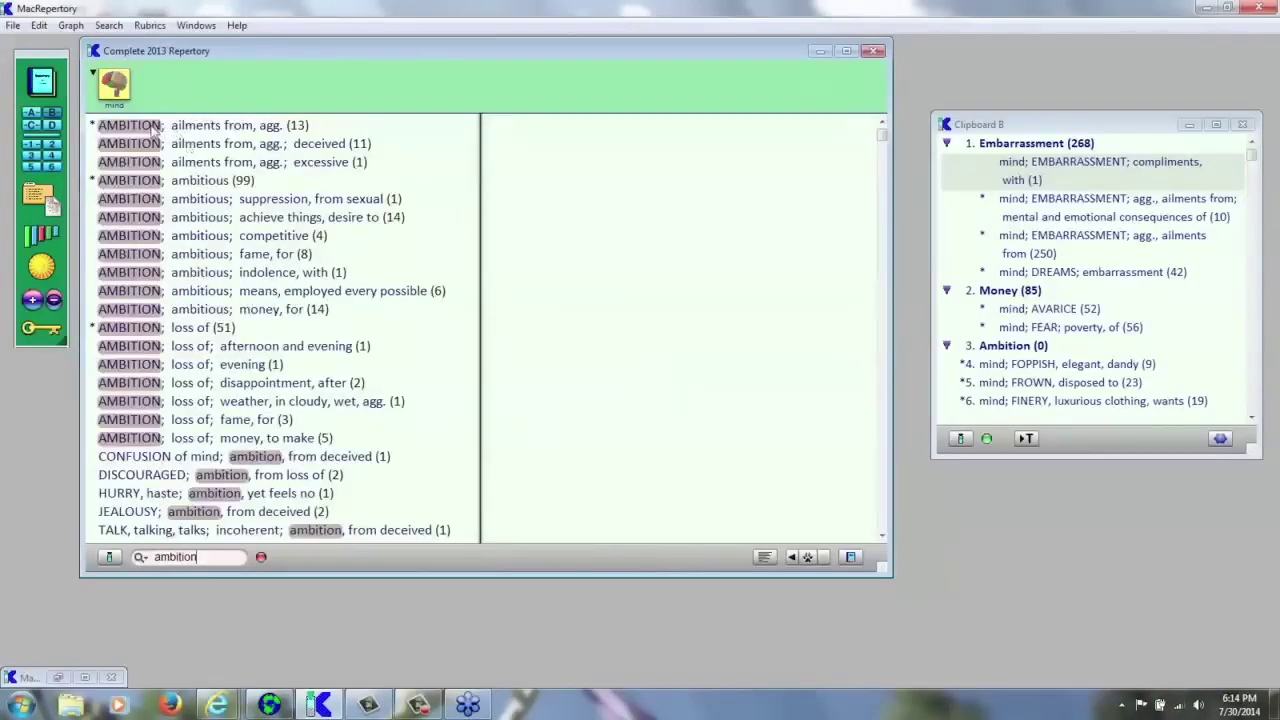
click(155, 220)
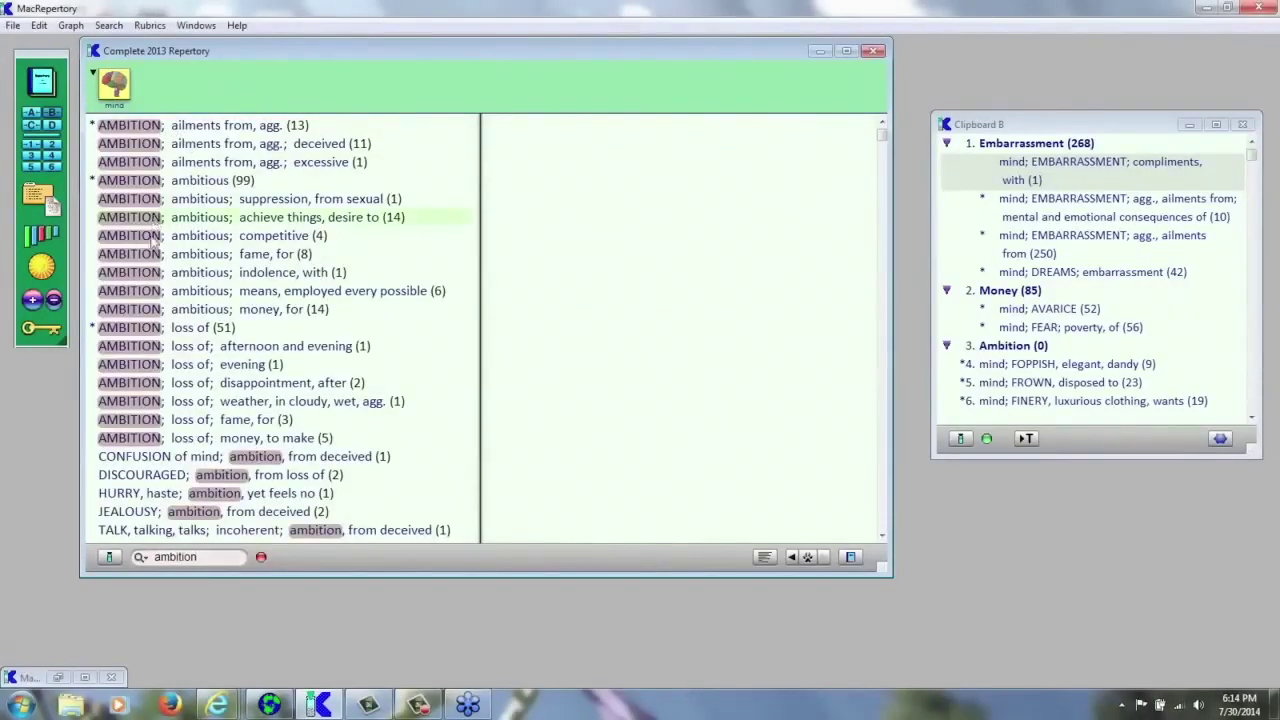
click(150, 325)
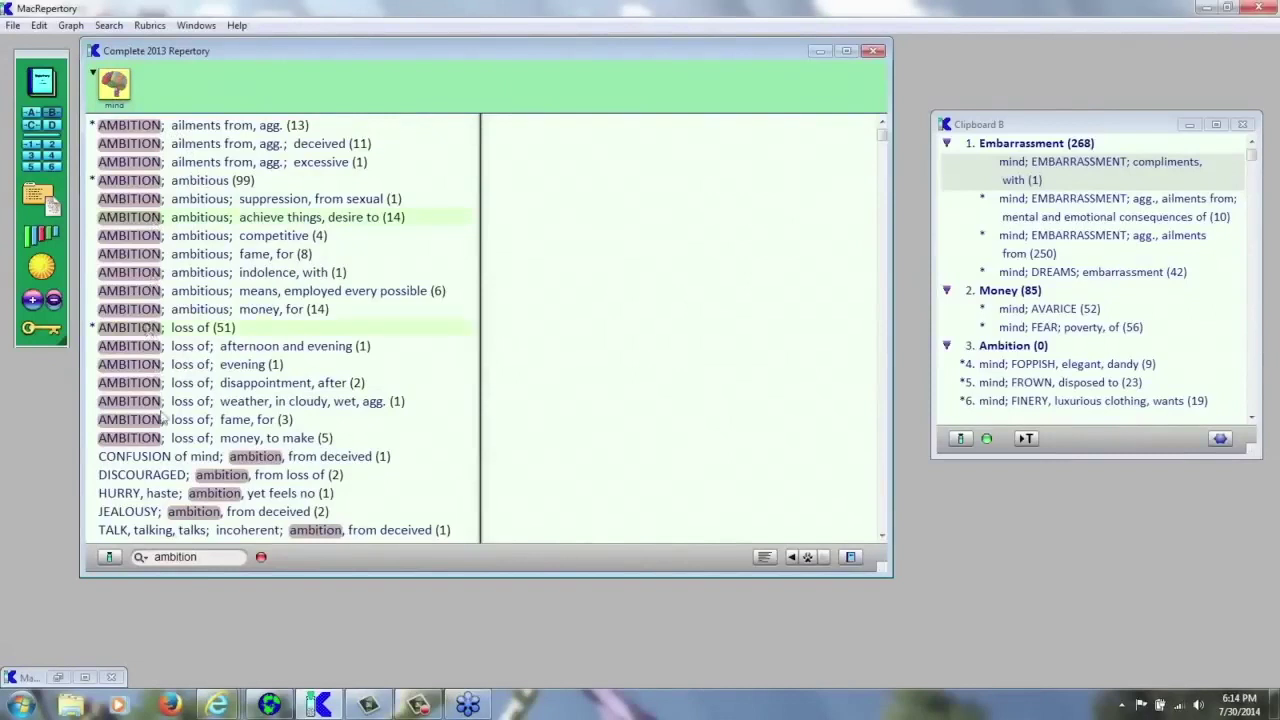
click(138, 255)
click(140, 185)
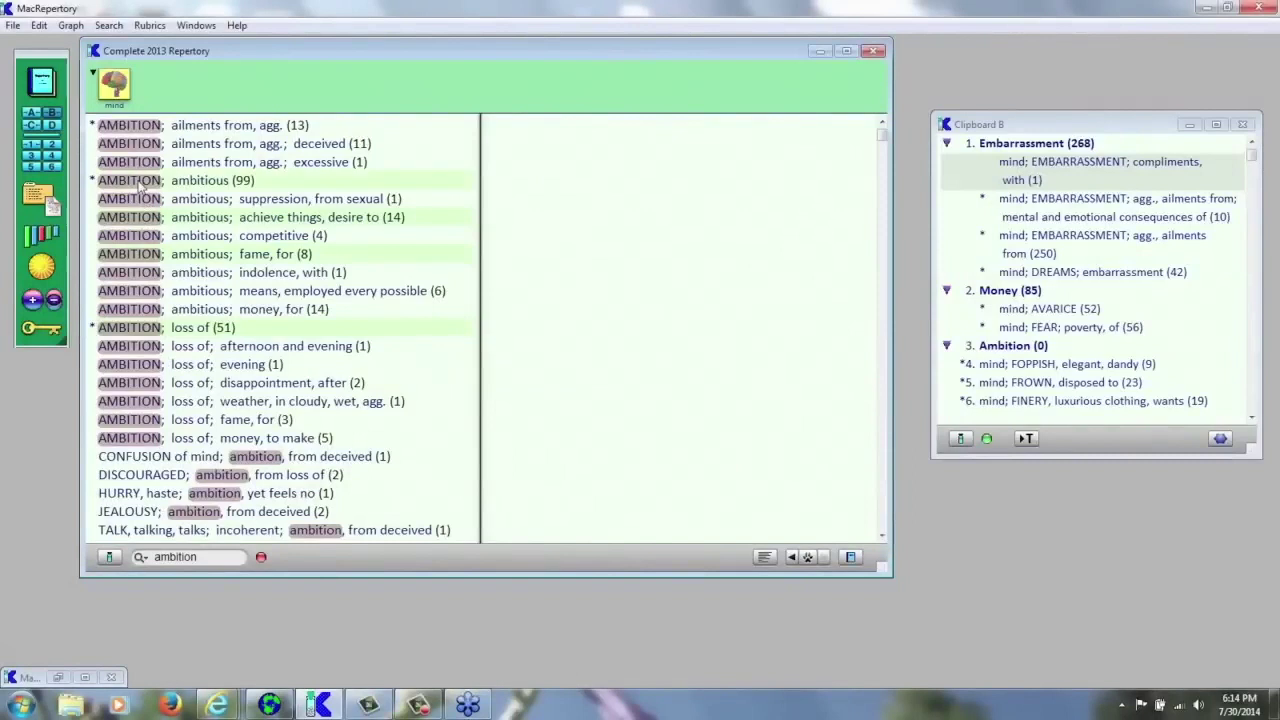
- File the selected rubrics under Clipboard B's Ambition theme and graph Clipboard B's remedies
drag(140, 183, 998, 353)
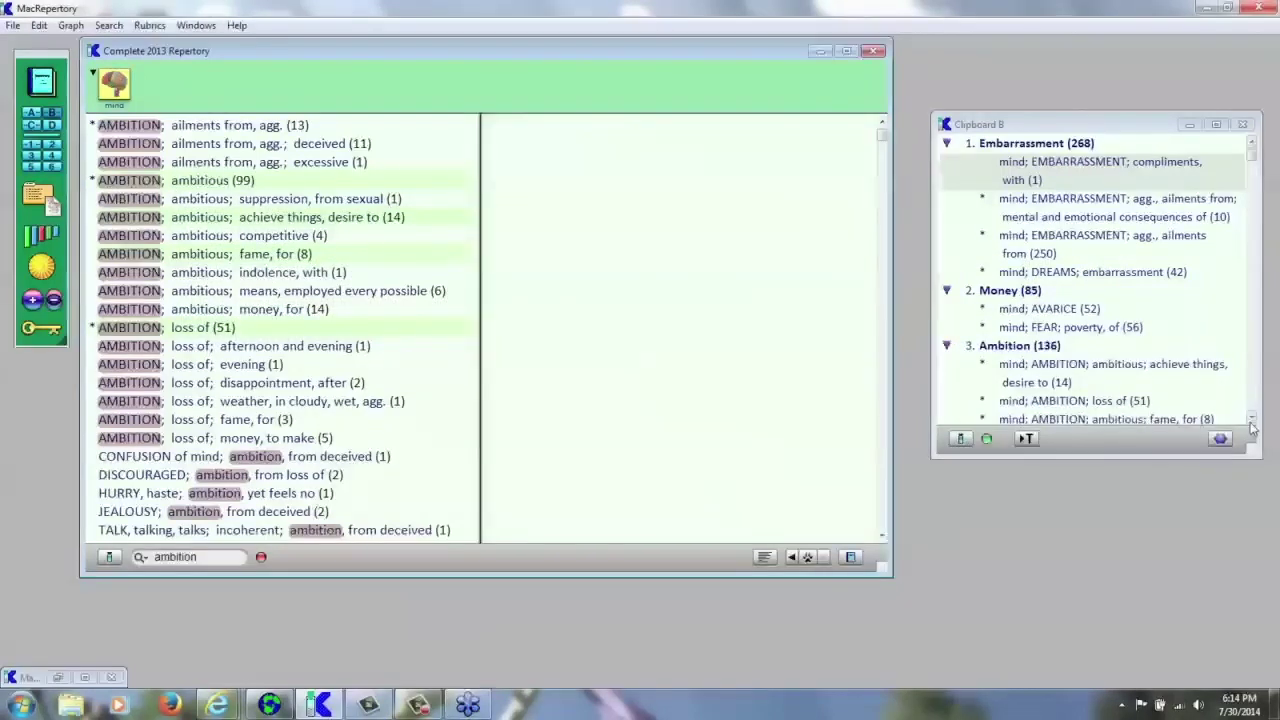
click(261, 558)
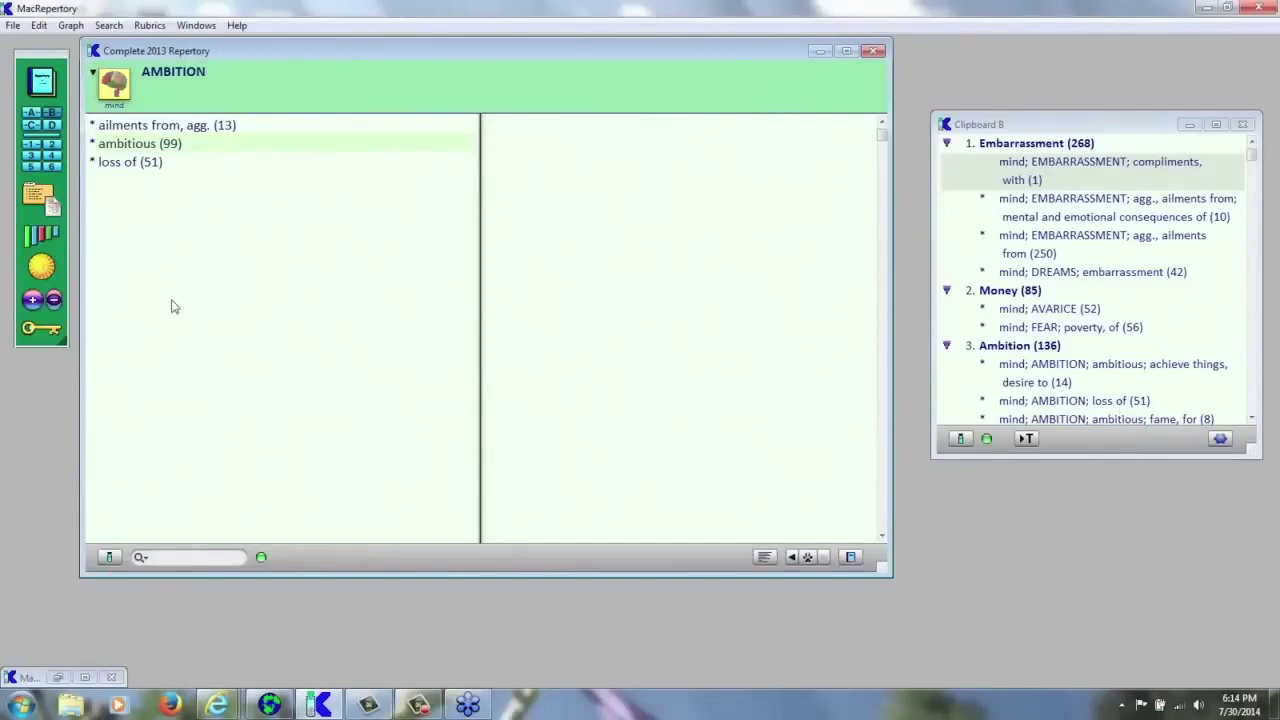
key(ctrl+g)
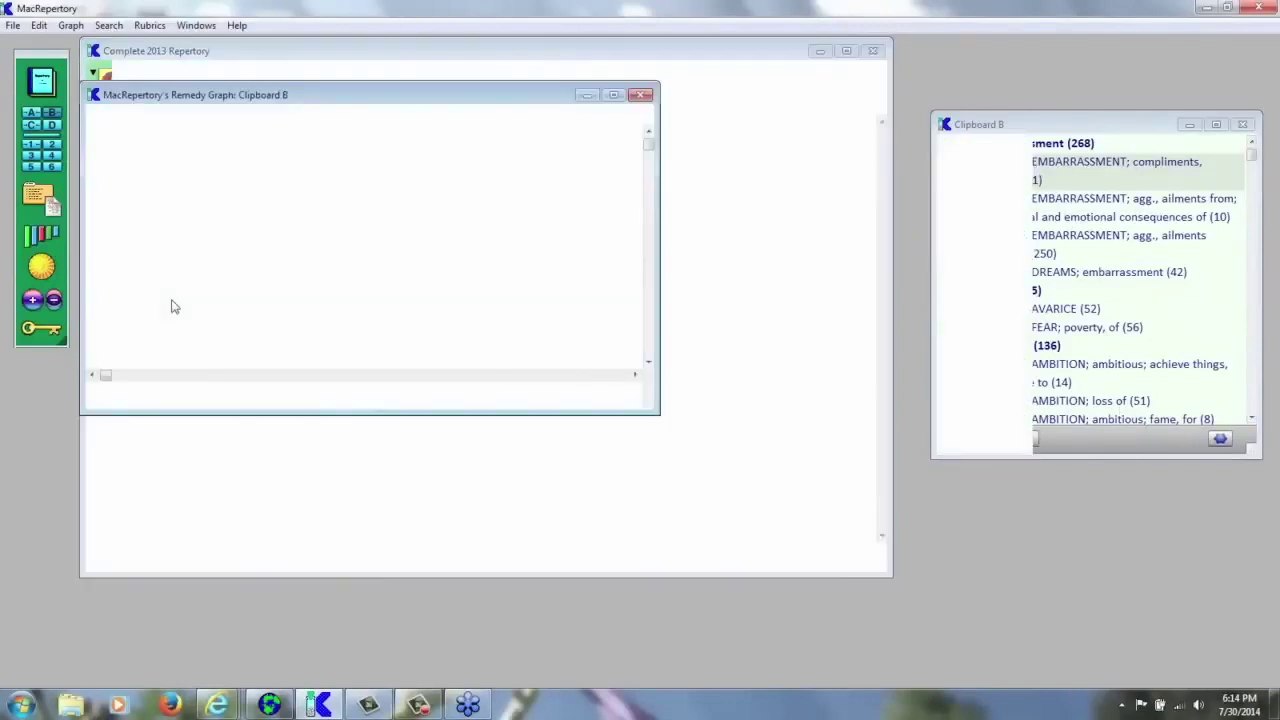
- Resize the Clipboard B Remedy Graph window to show the full remedies-by-rubrics waffle graph
drag(645, 410, 918, 550)
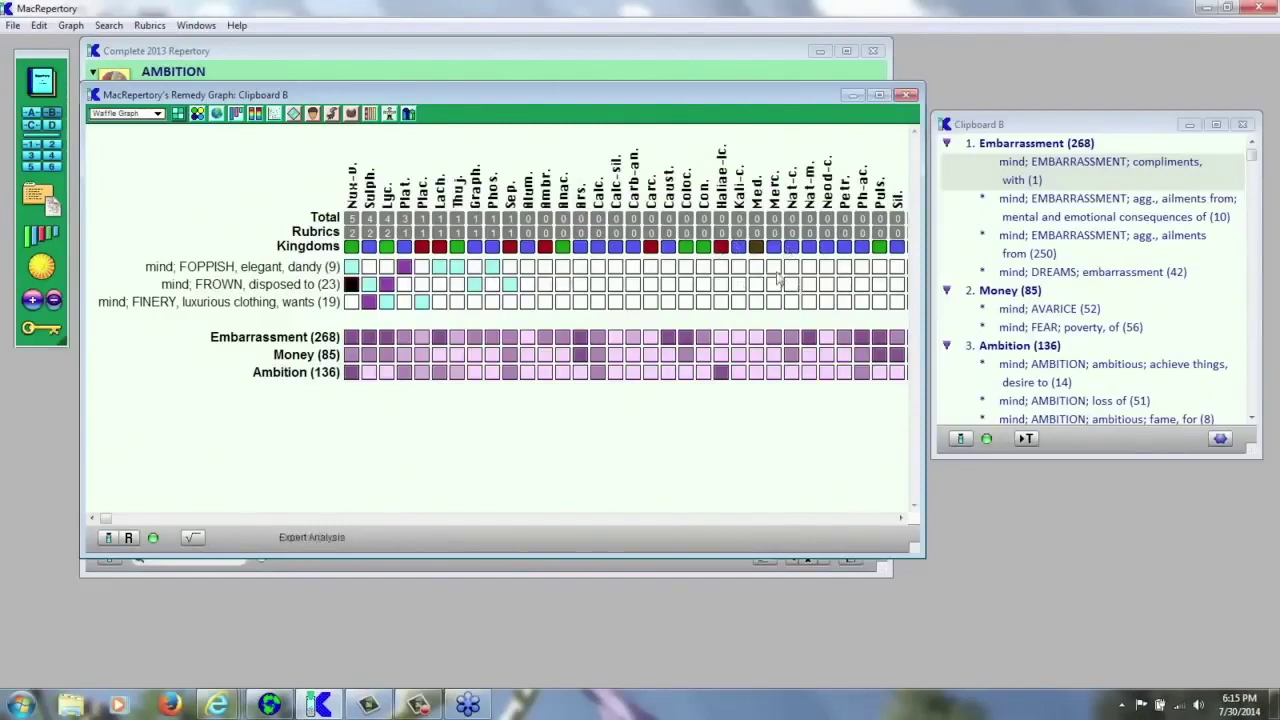
click(13, 27)
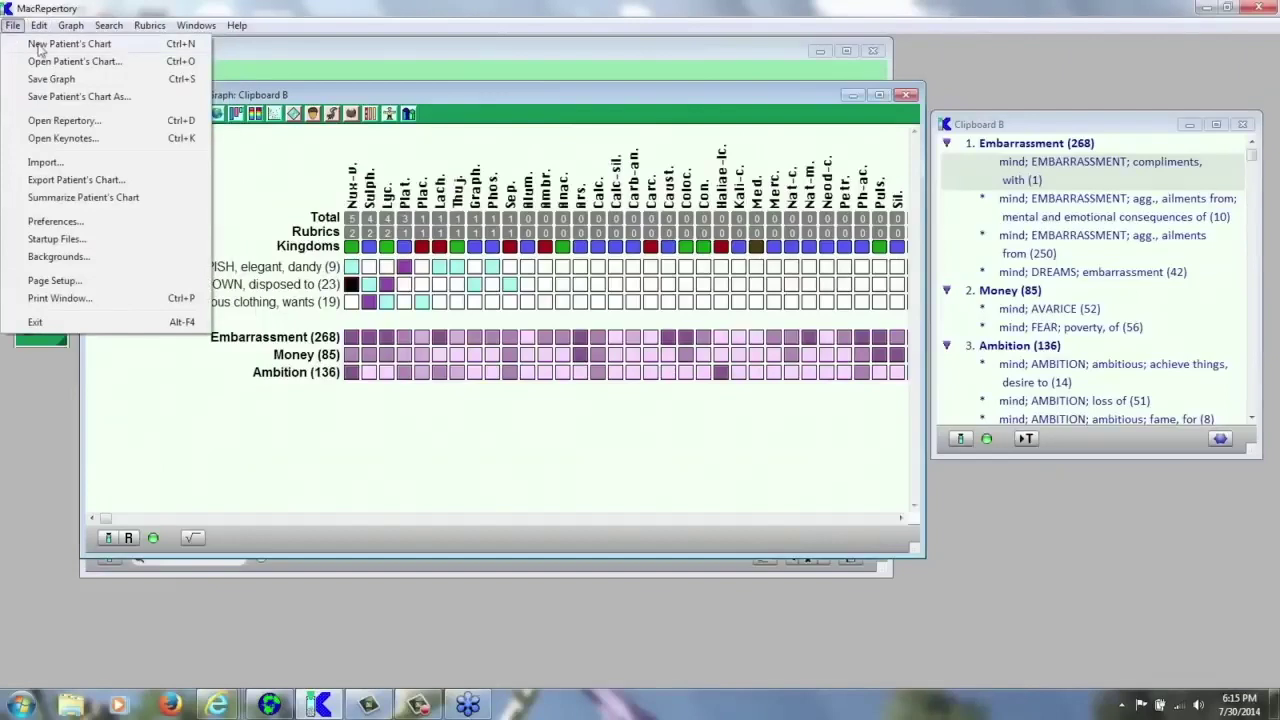
- Save a new patient's chart under the patient's name in the Cases folder
click(38, 45)
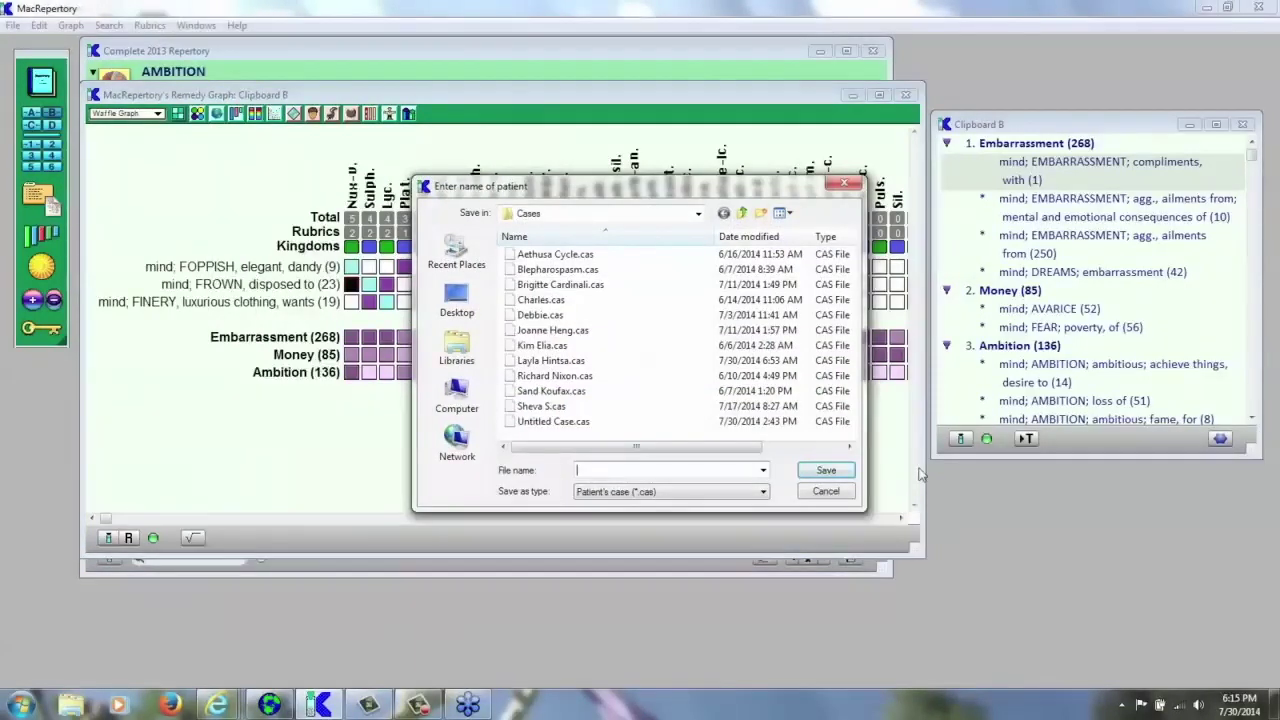
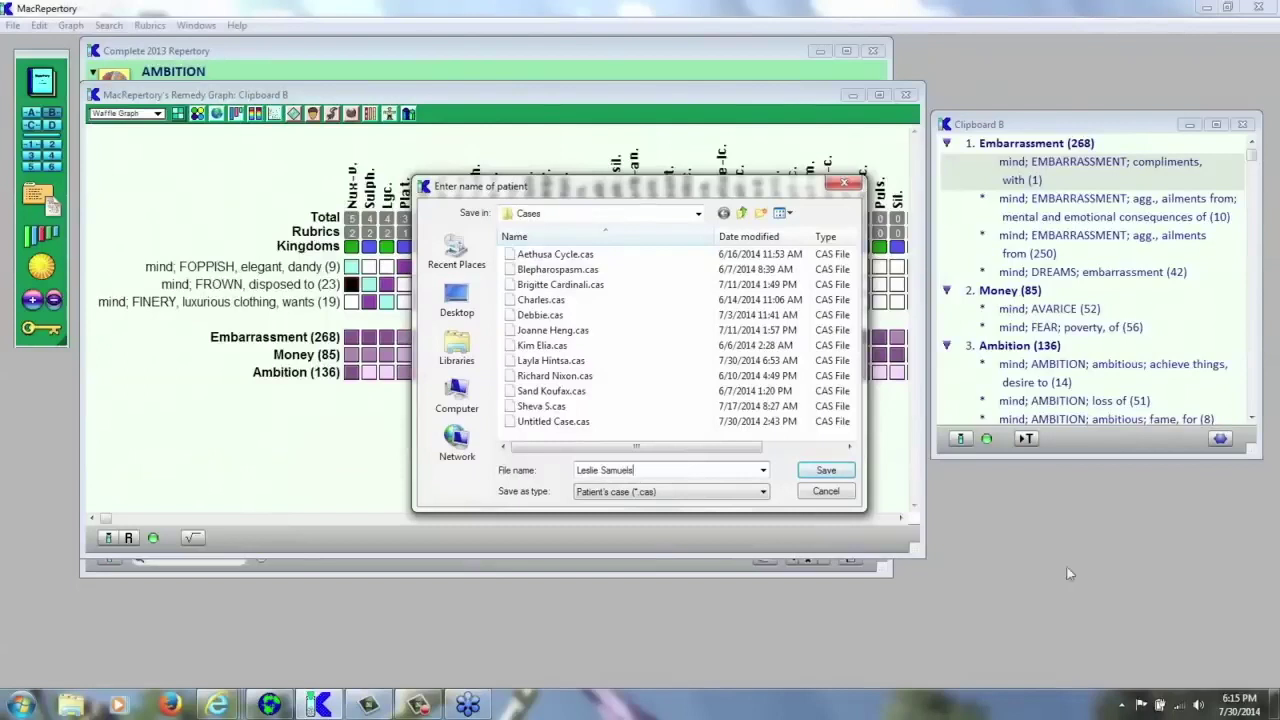
click(836, 472)
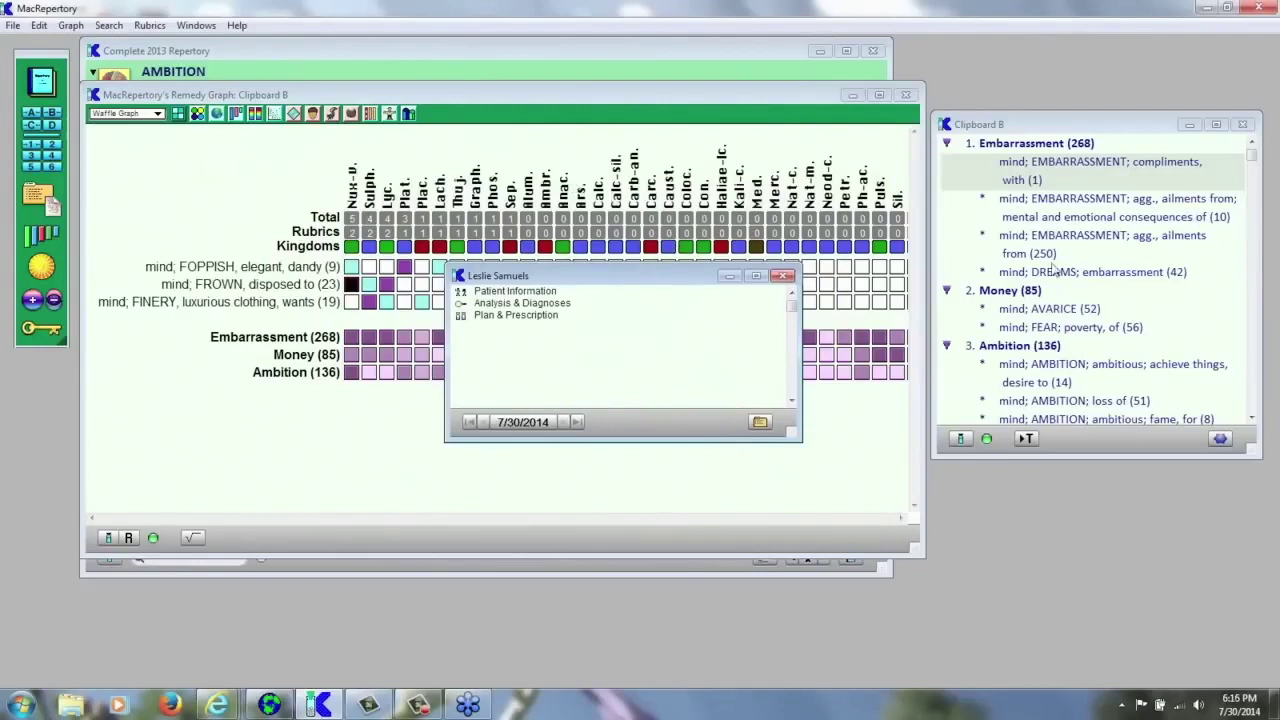
click(512, 148)
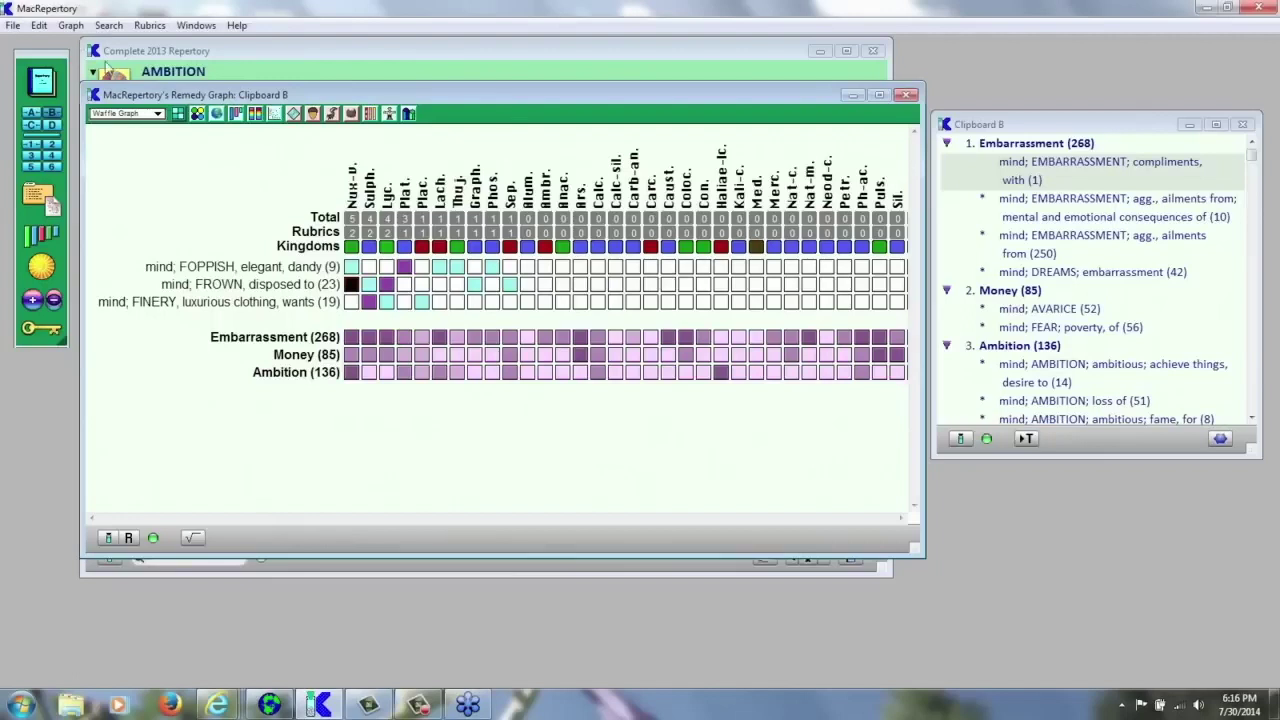
click(12, 25)
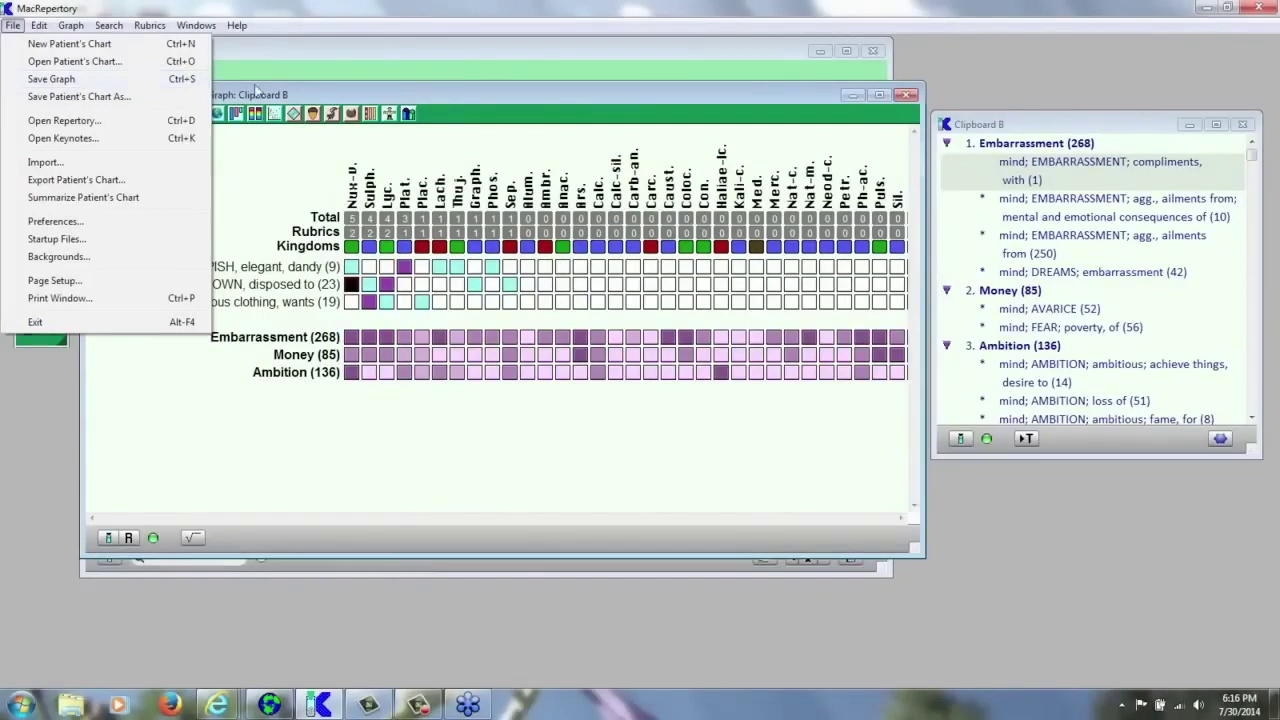
- Save the remedy graph and Clipboard B rubrics into the patient's chart, then start a blank note
click(186, 82)
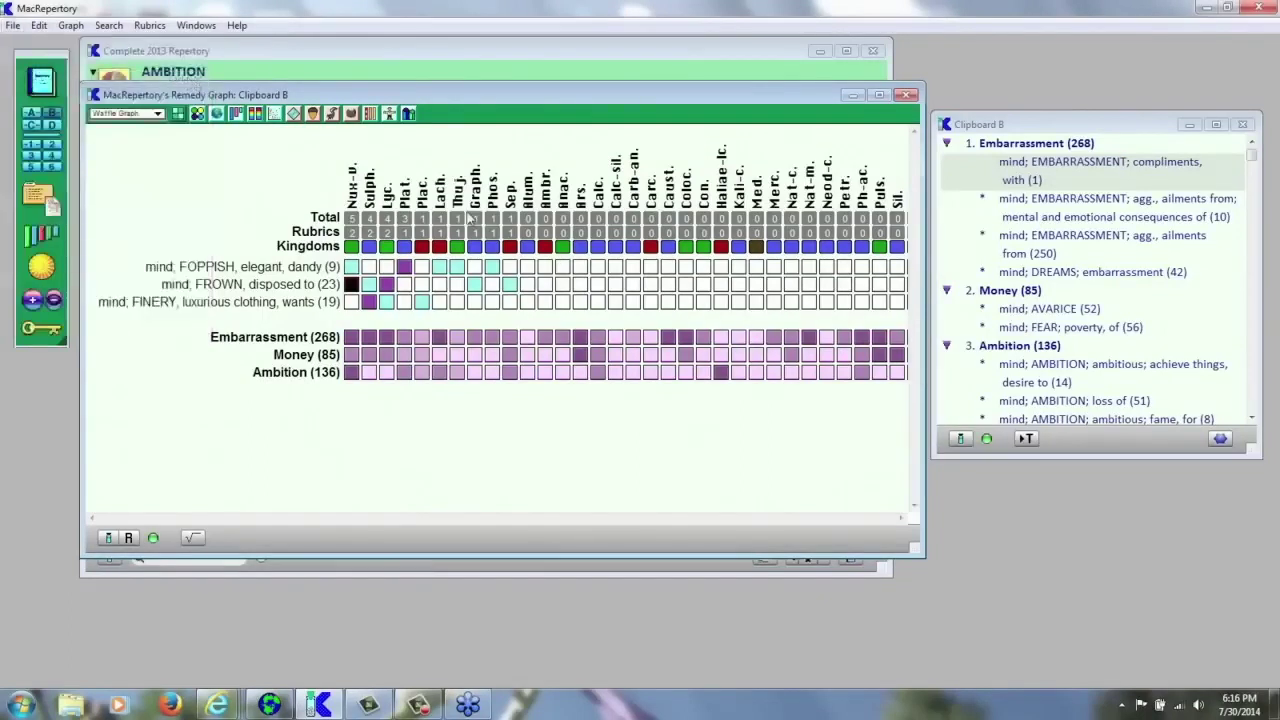
click(40, 200)
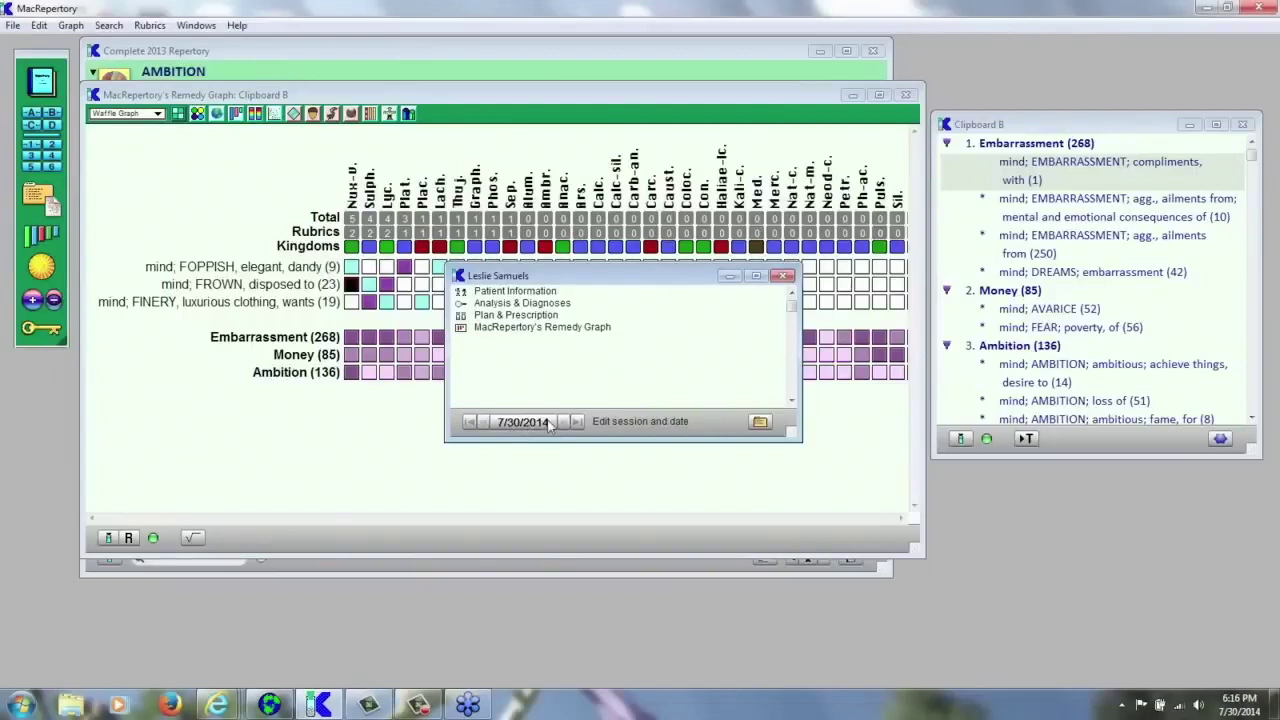
click(1055, 133)
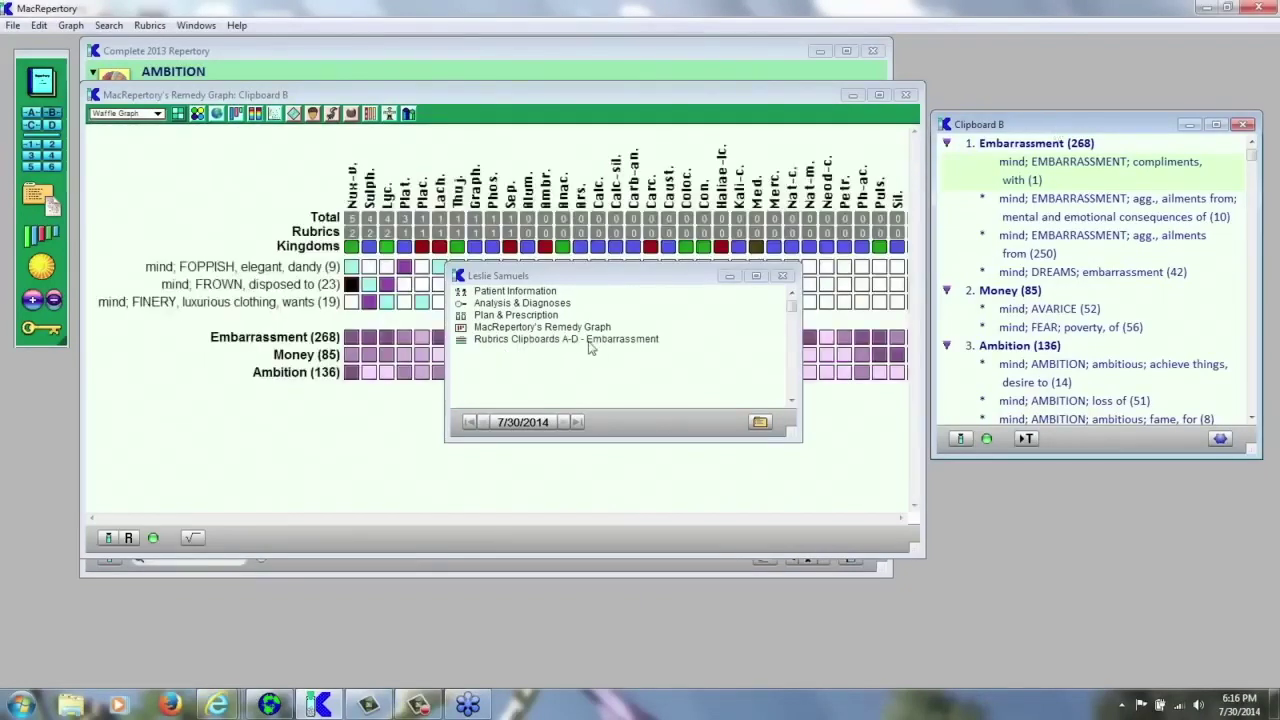
click(50, 206)
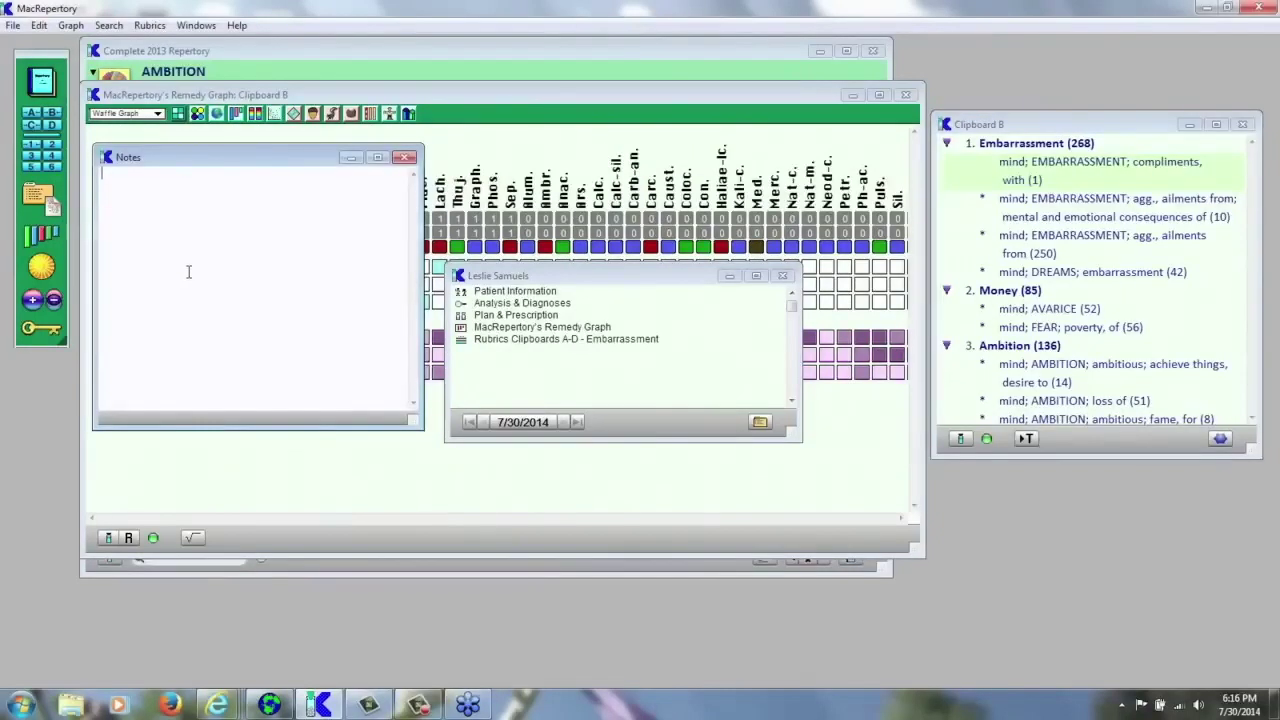
- Write the note 'This was a very difficult case to solve but I did it!!!' in the chart
text(th)
key(BackSpace)
text(This was an)
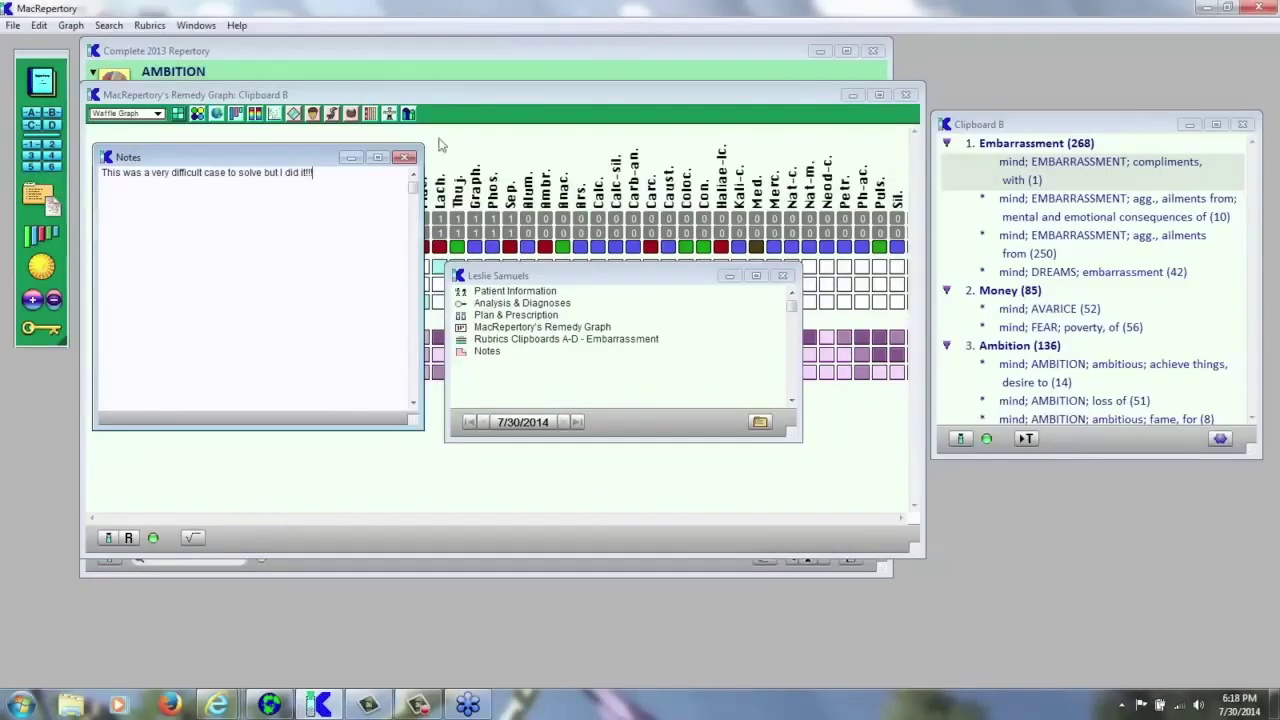
click(419, 66)
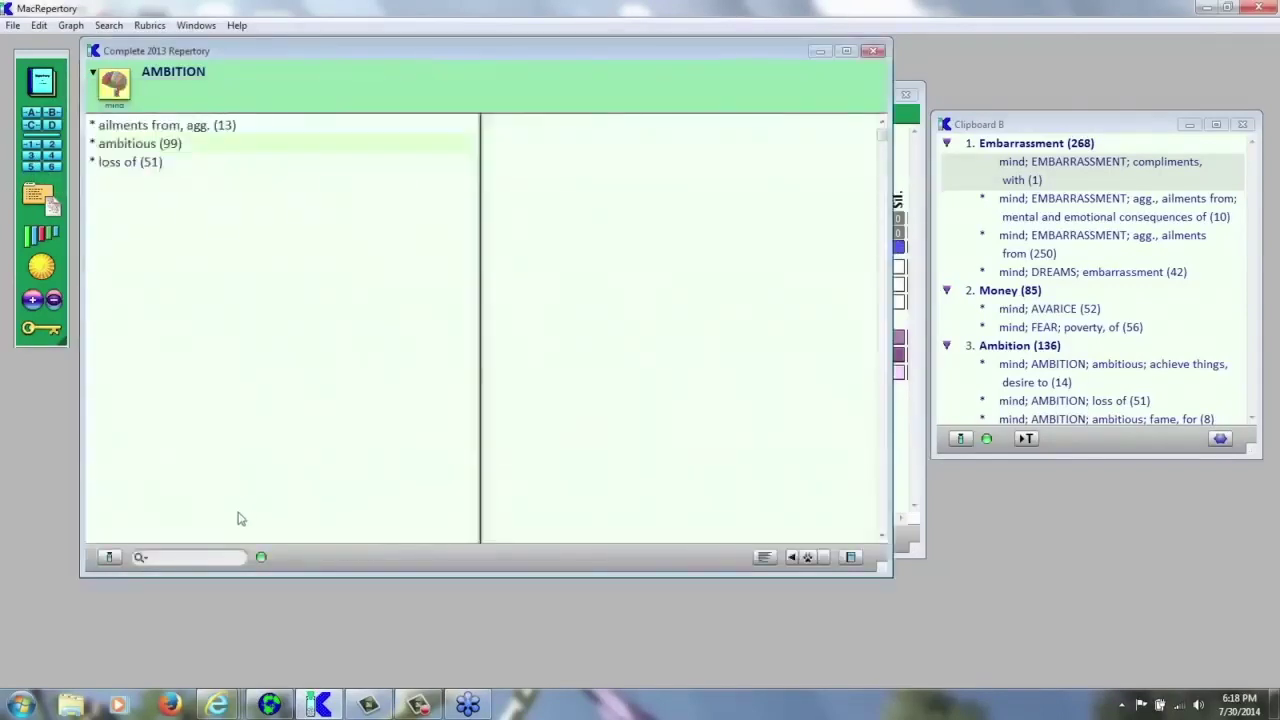
- Clear the AMBITION search back to the full Mind rubric list and open Search Remedies and Words
click(212, 558)
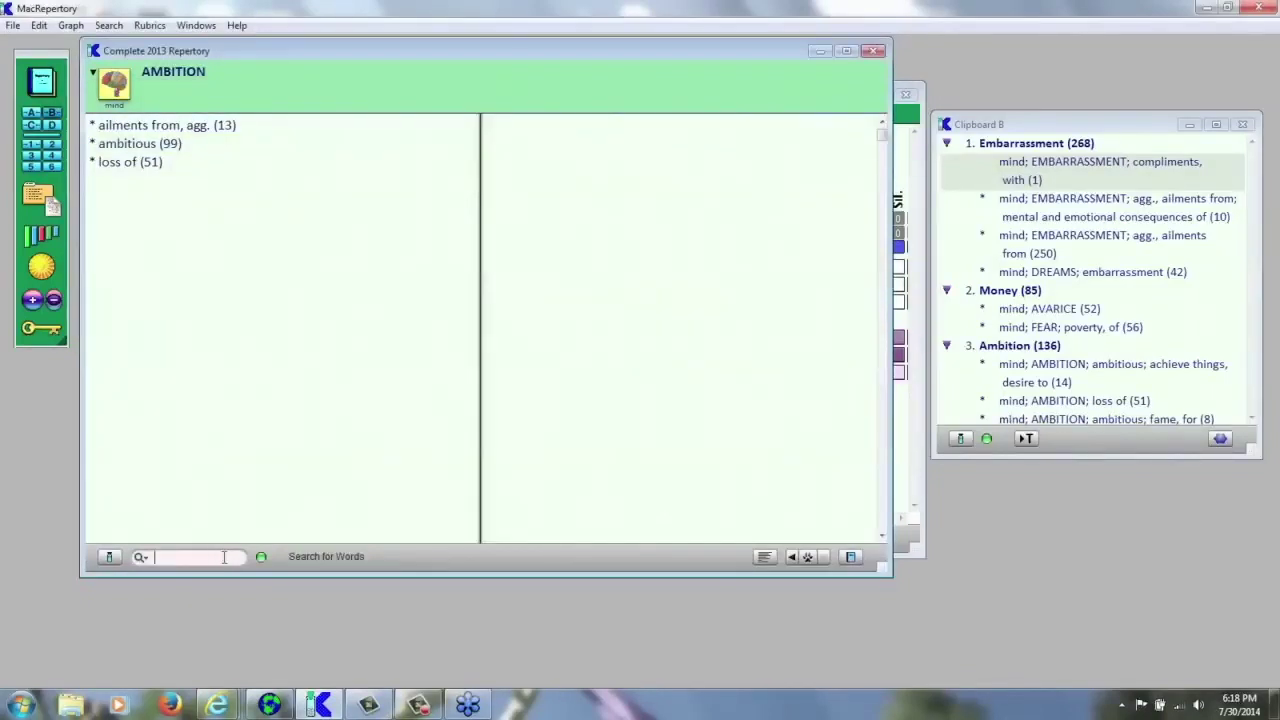
click(647, 515)
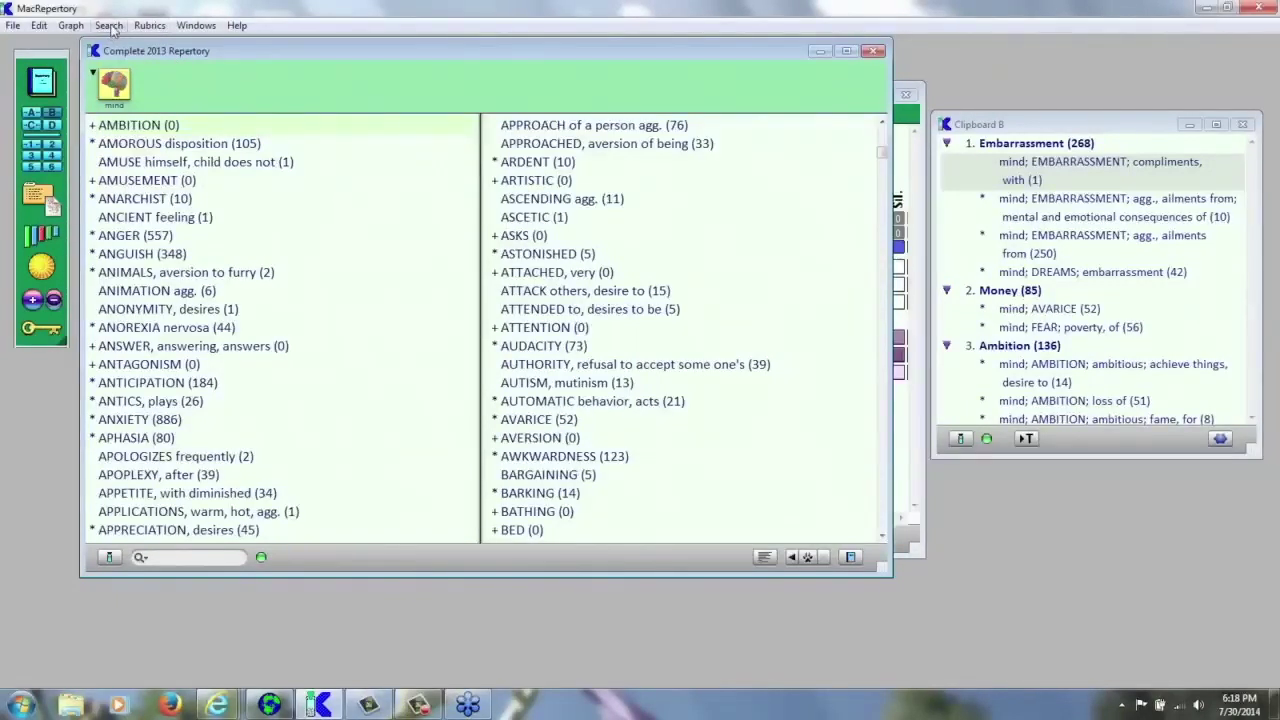
click(110, 26)
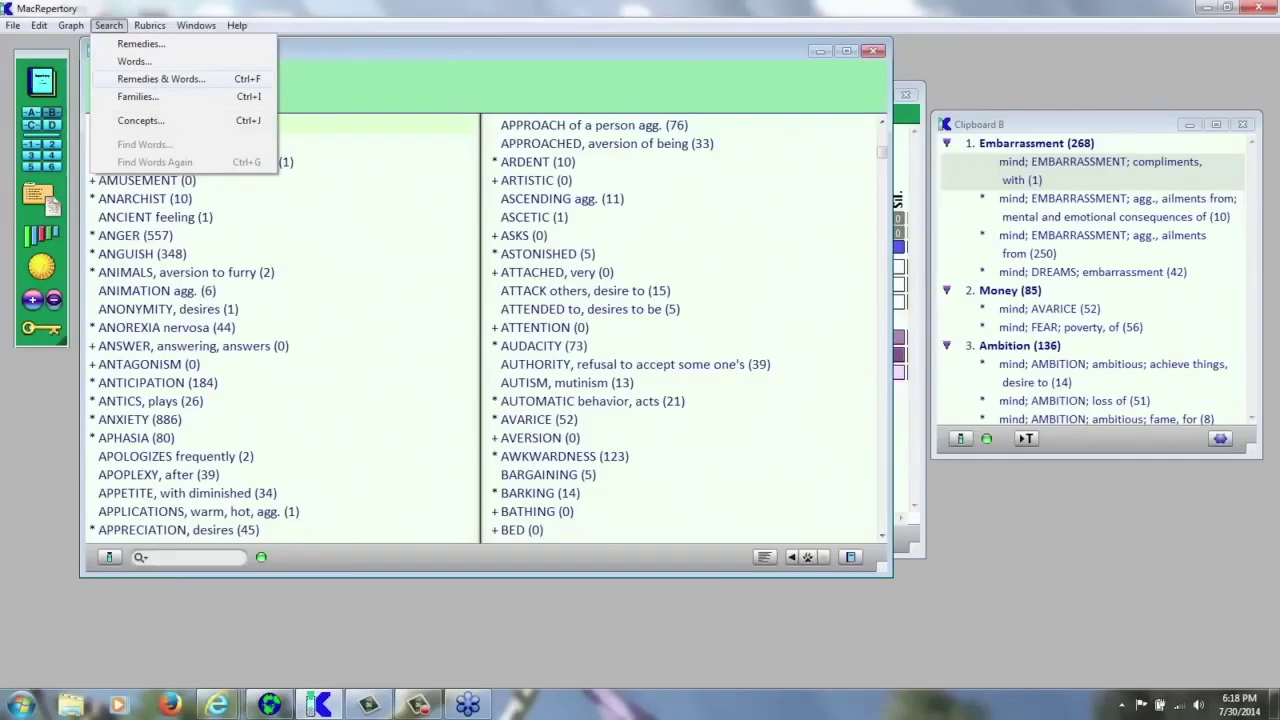
click(160, 78)
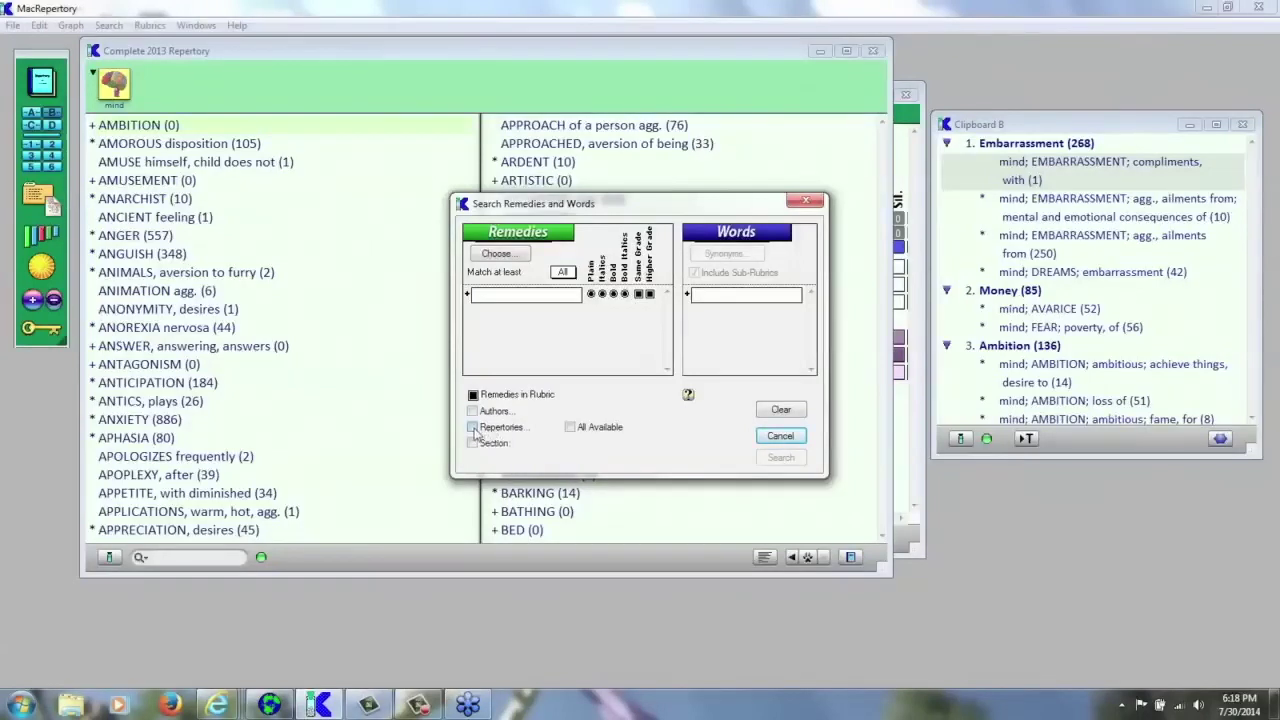
- Try limiting the search to Complete 4.5 and Family Repertory instead of Complete 2013, then cancel
click(473, 428)
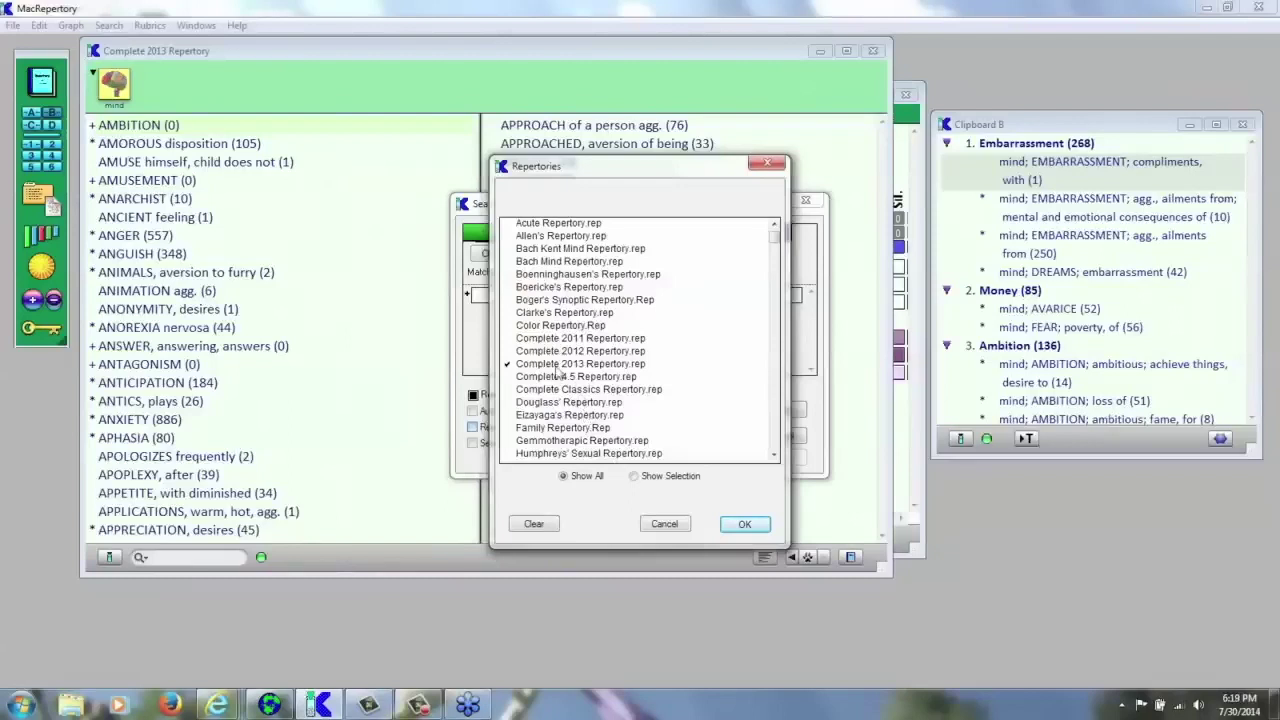
click(524, 368)
click(578, 377)
click(574, 428)
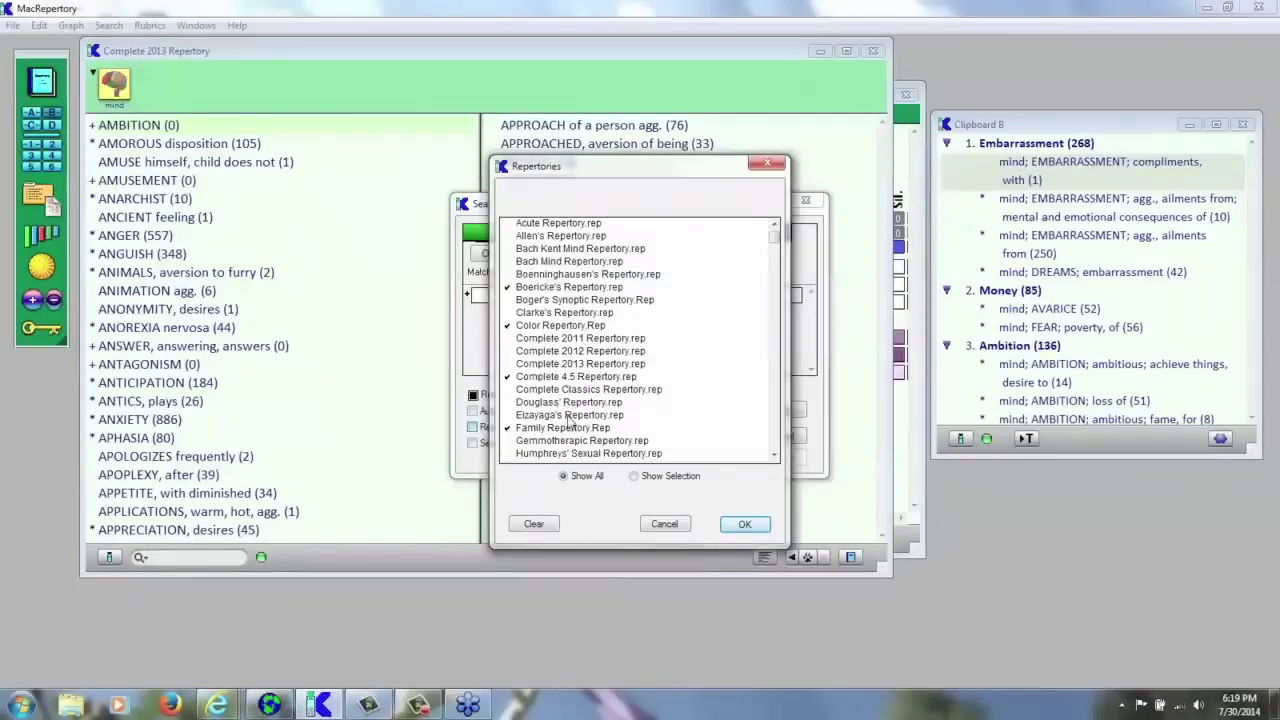
click(660, 530)
click(662, 526)
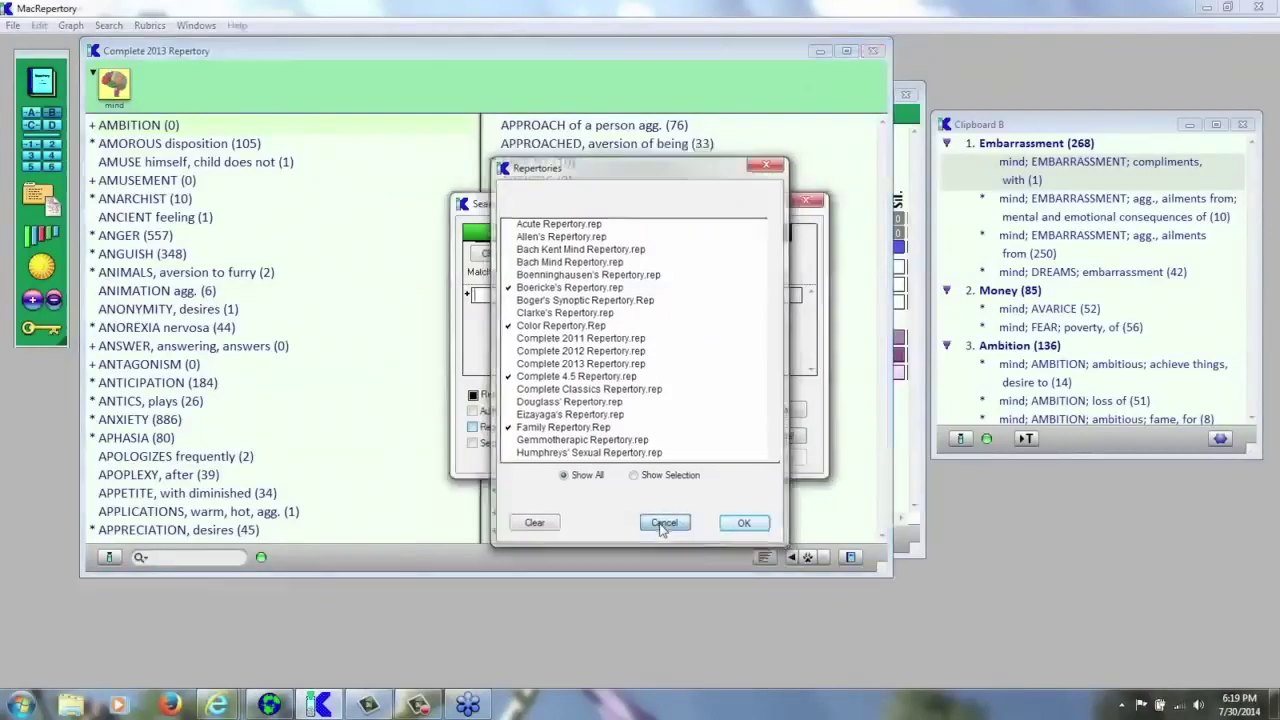
- Restrict the search section to mind, then close the dialog without searching
click(473, 443)
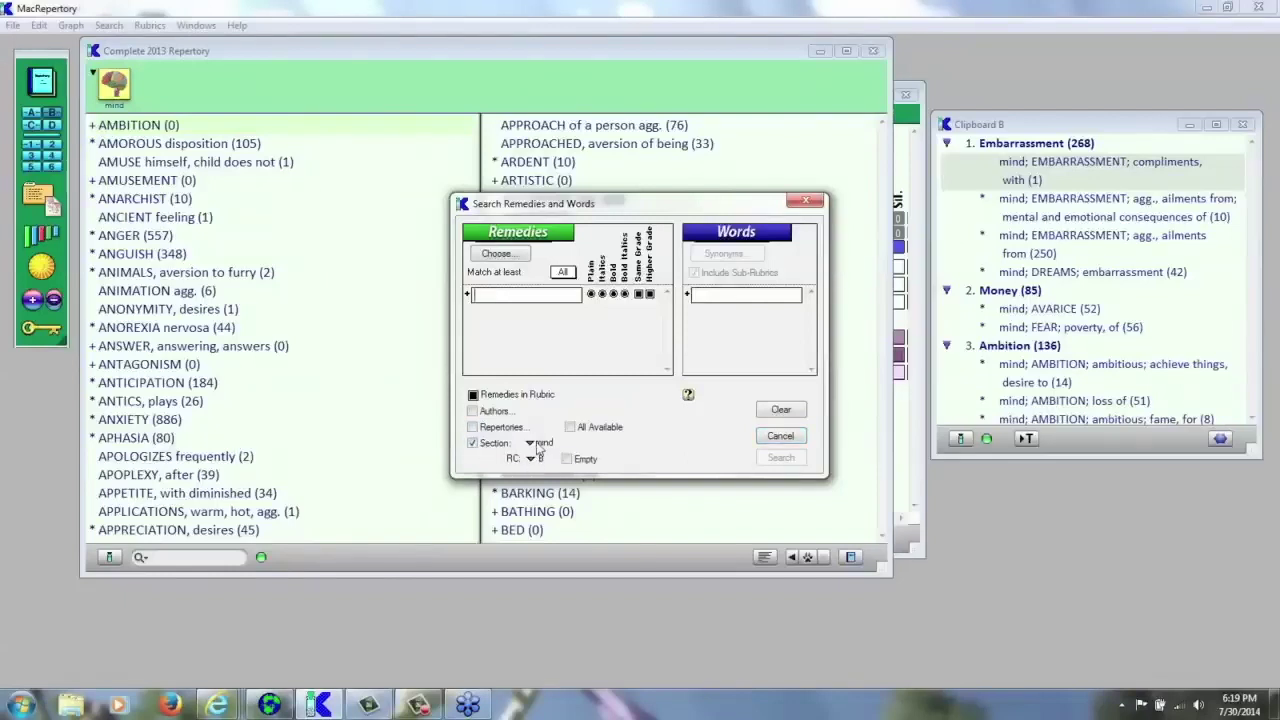
click(533, 444)
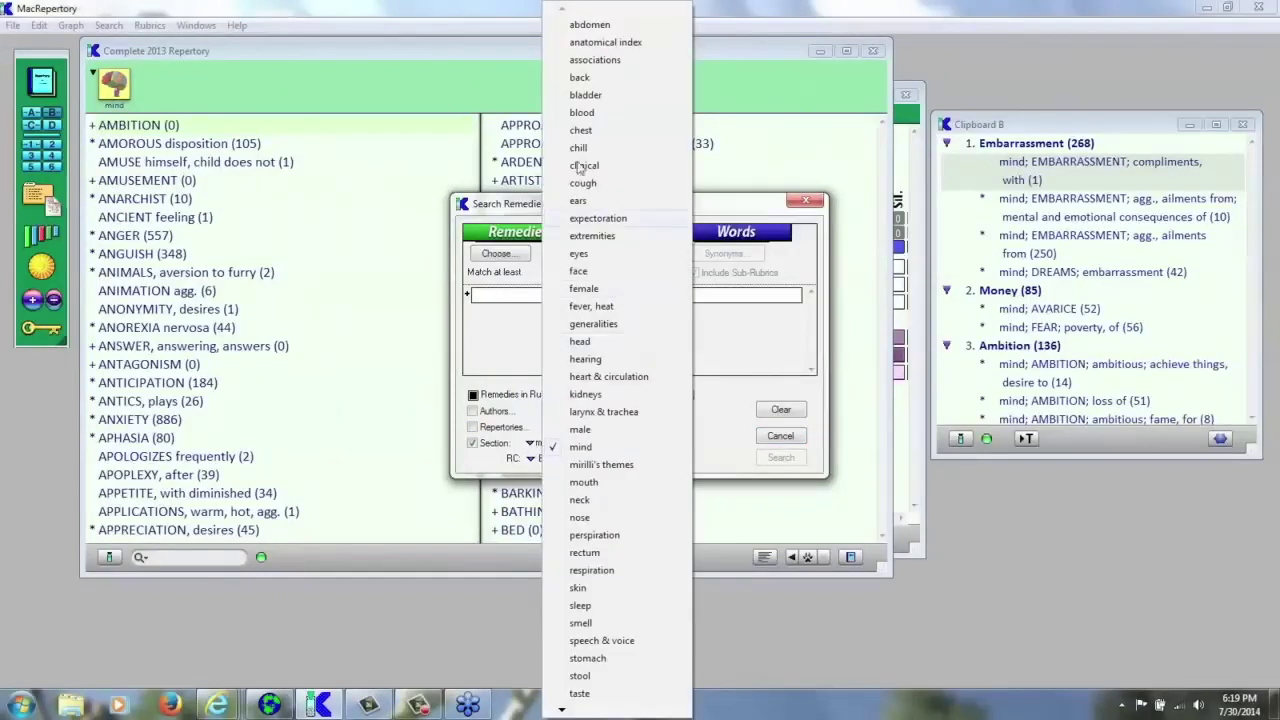
click(511, 347)
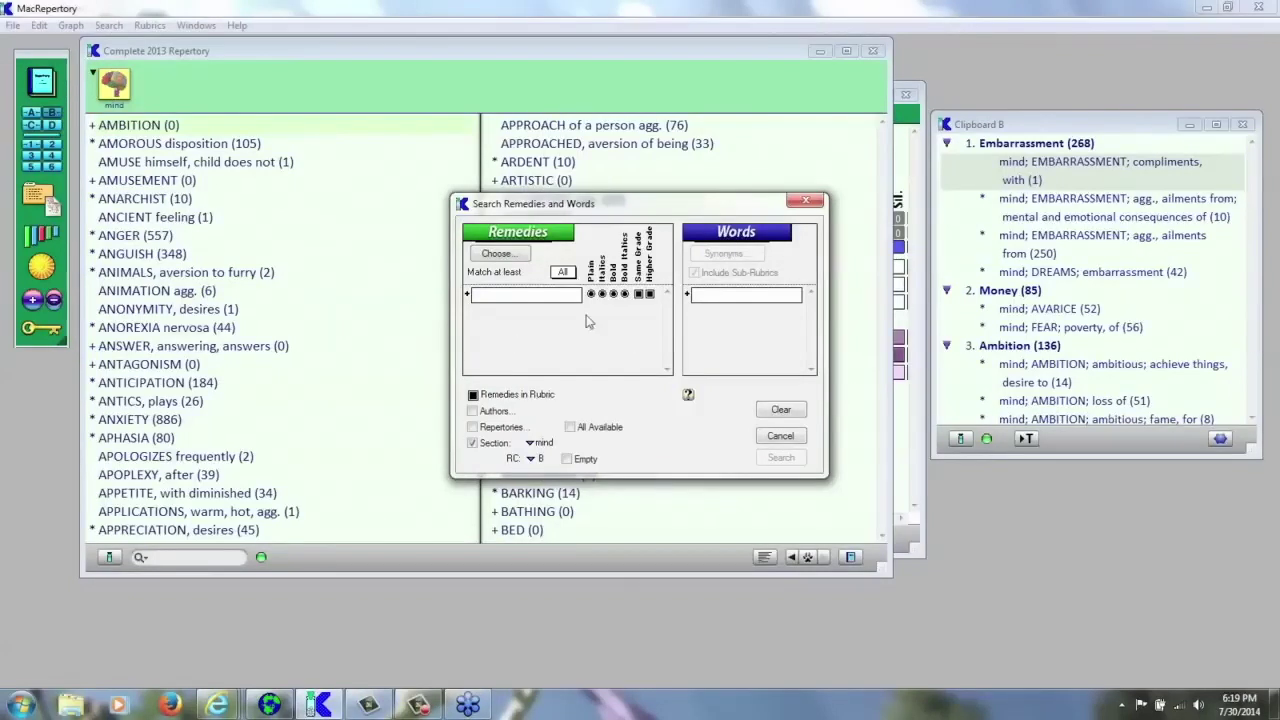
click(517, 293)
click(806, 204)
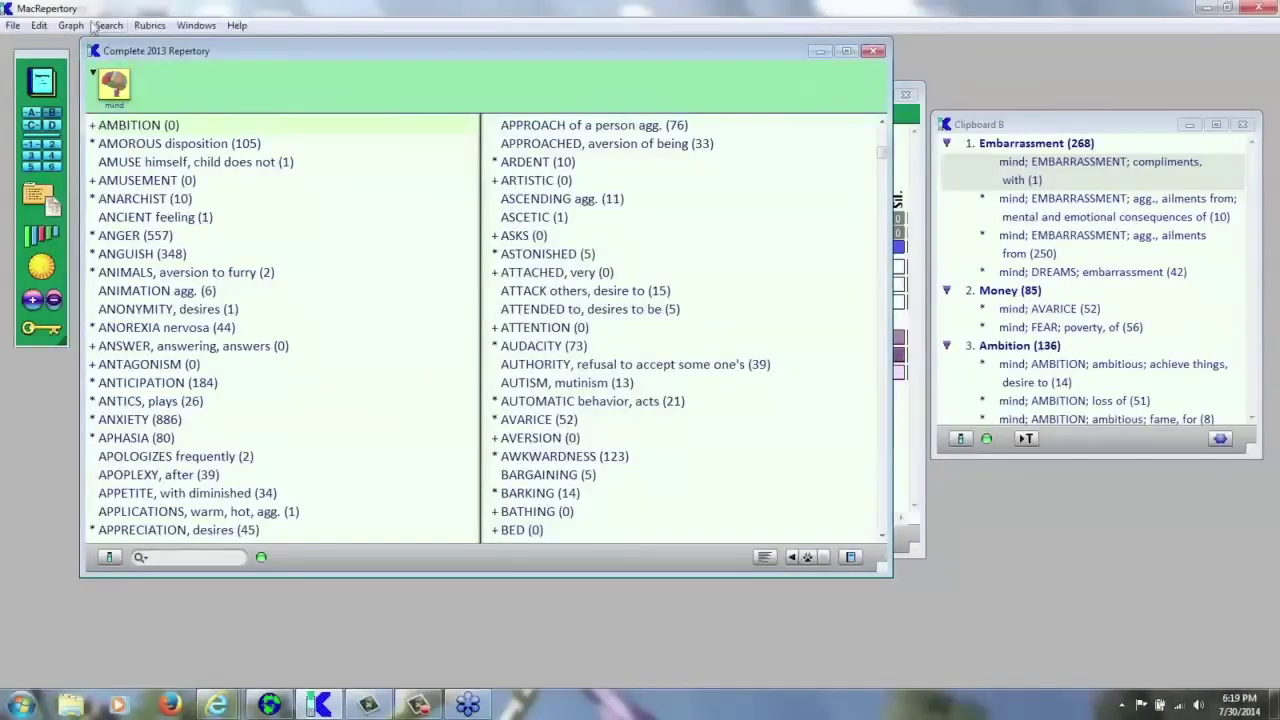
- Run a concept search for 'urinary' across Bell., Caps., Hyos. and Stram. to produce a bar graph
click(109, 27)
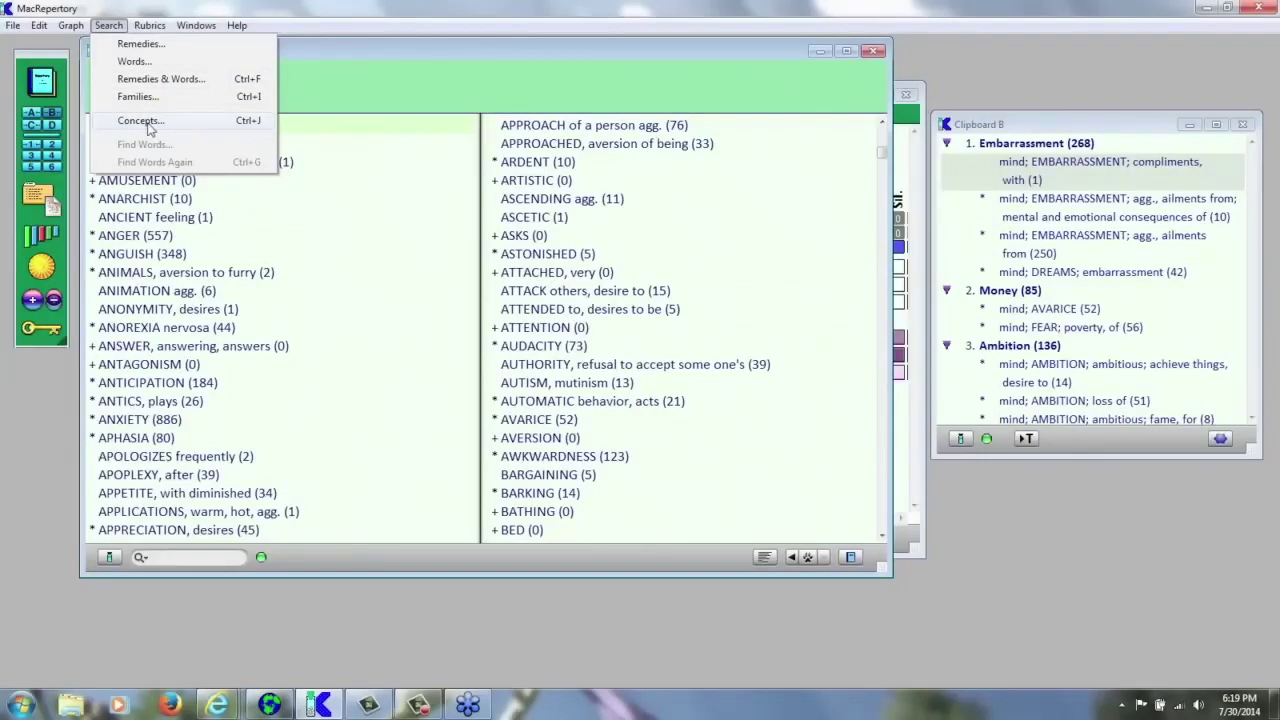
click(146, 121)
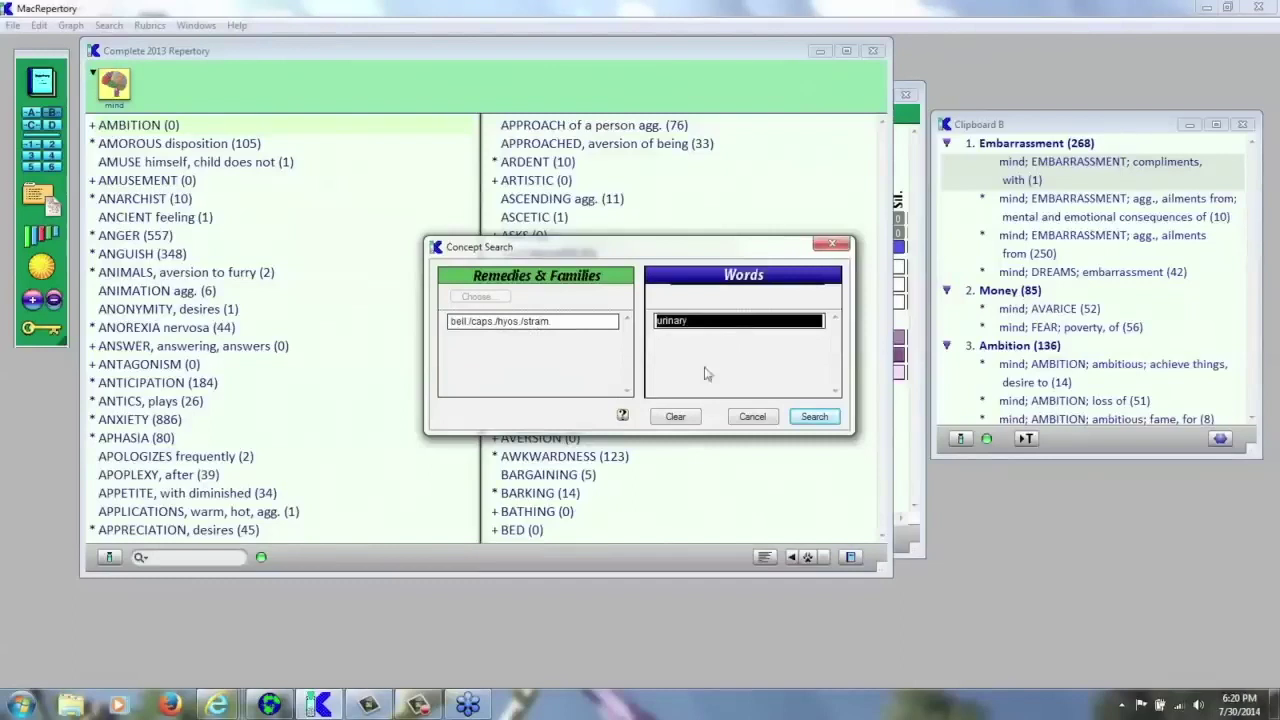
click(812, 418)
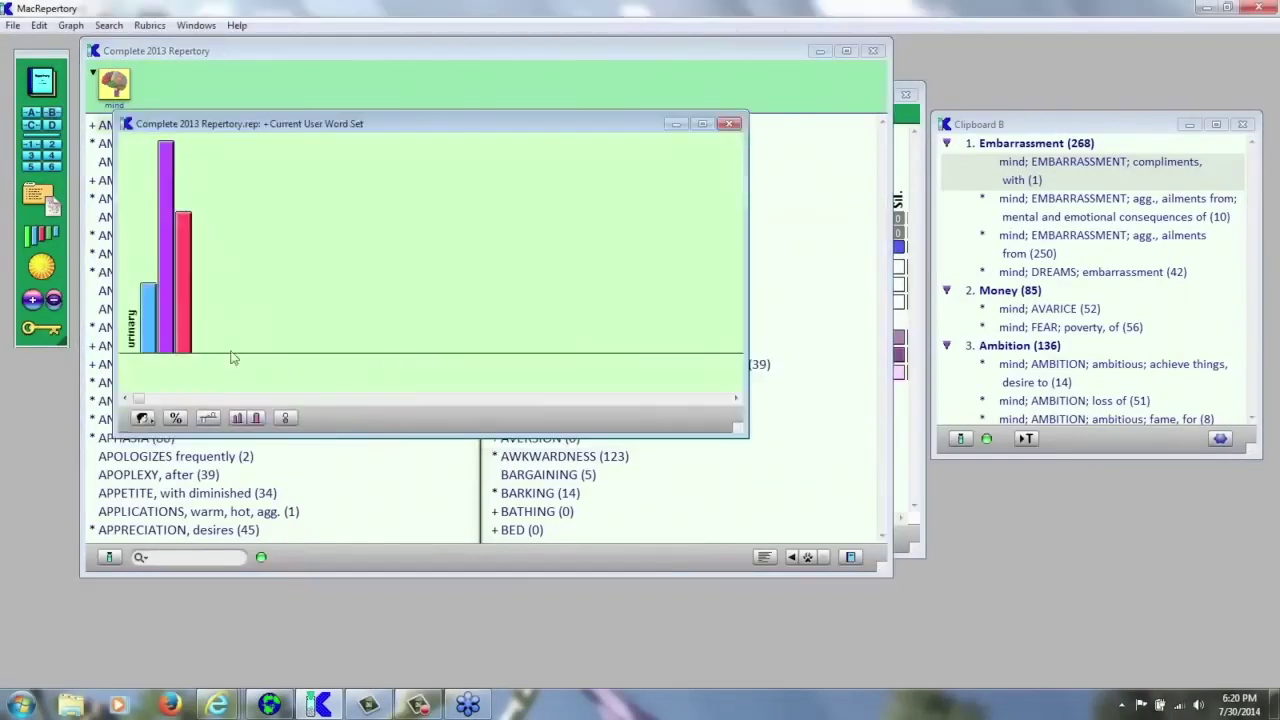
mouse_move(162, 303)
- Switch to the two-tone bar layout and graph the four remedies against the Foods concepts
mouse_move(148, 330)
click(208, 419)
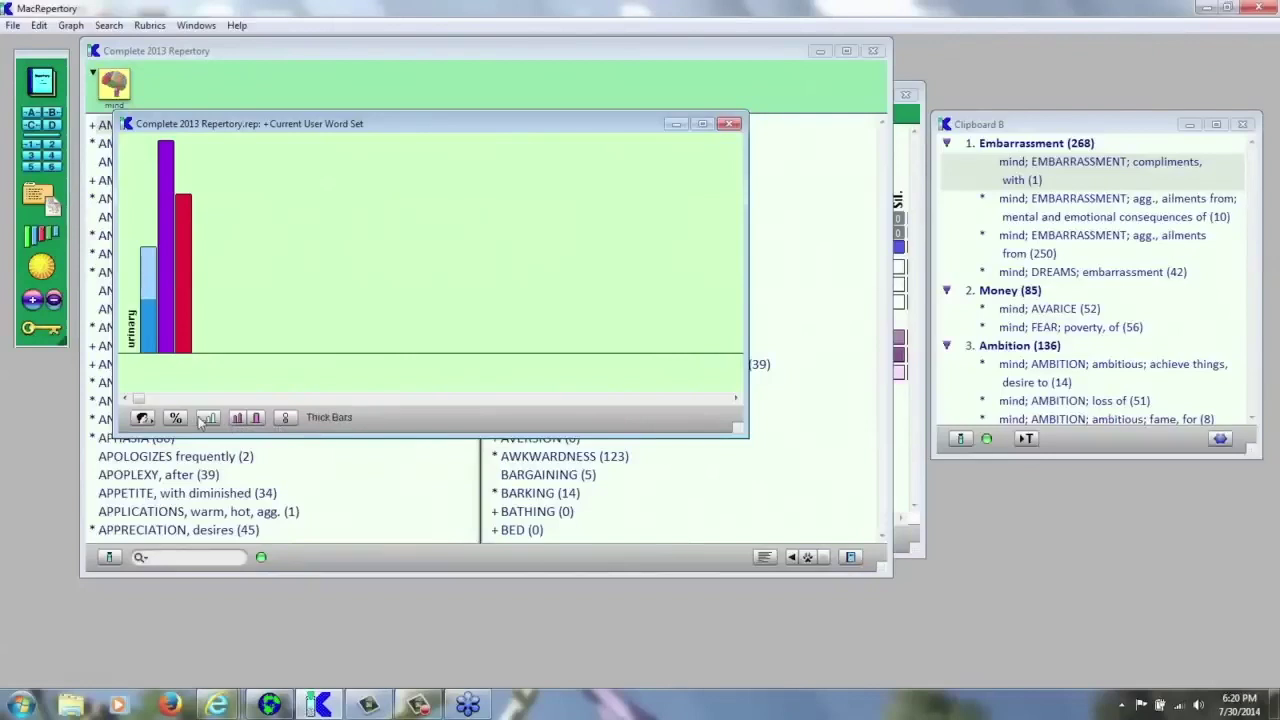
click(143, 419)
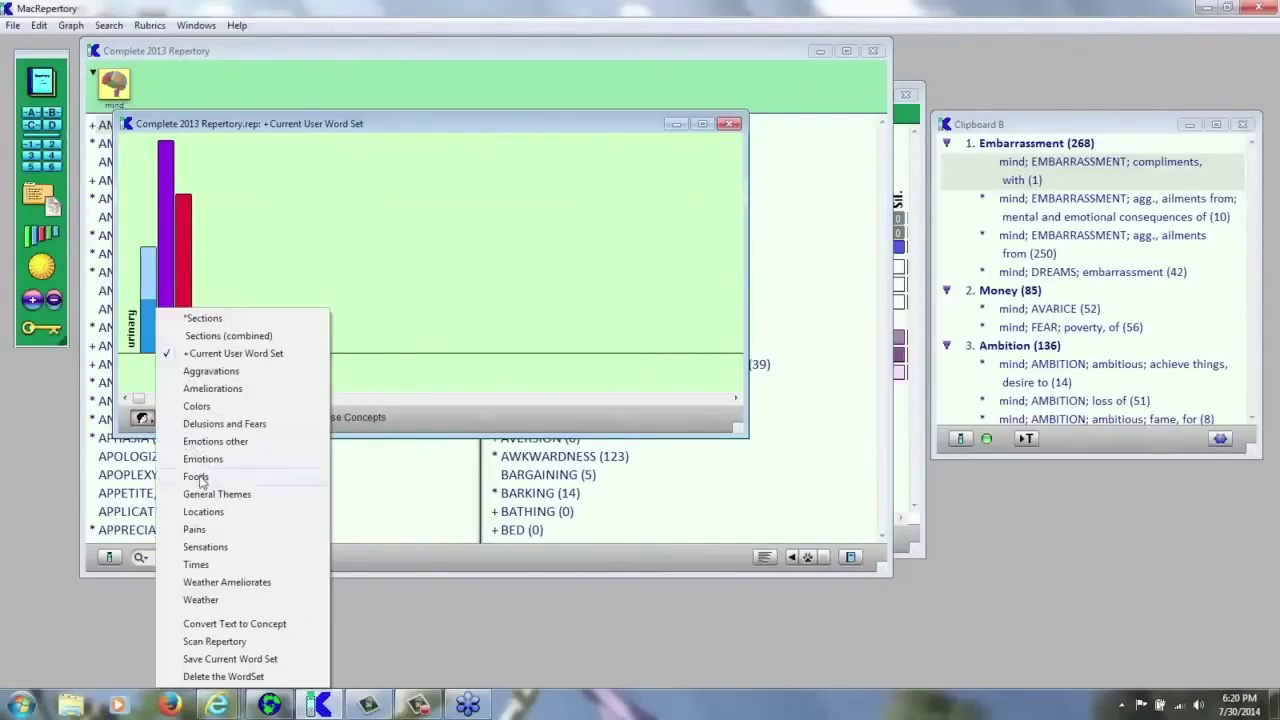
click(197, 477)
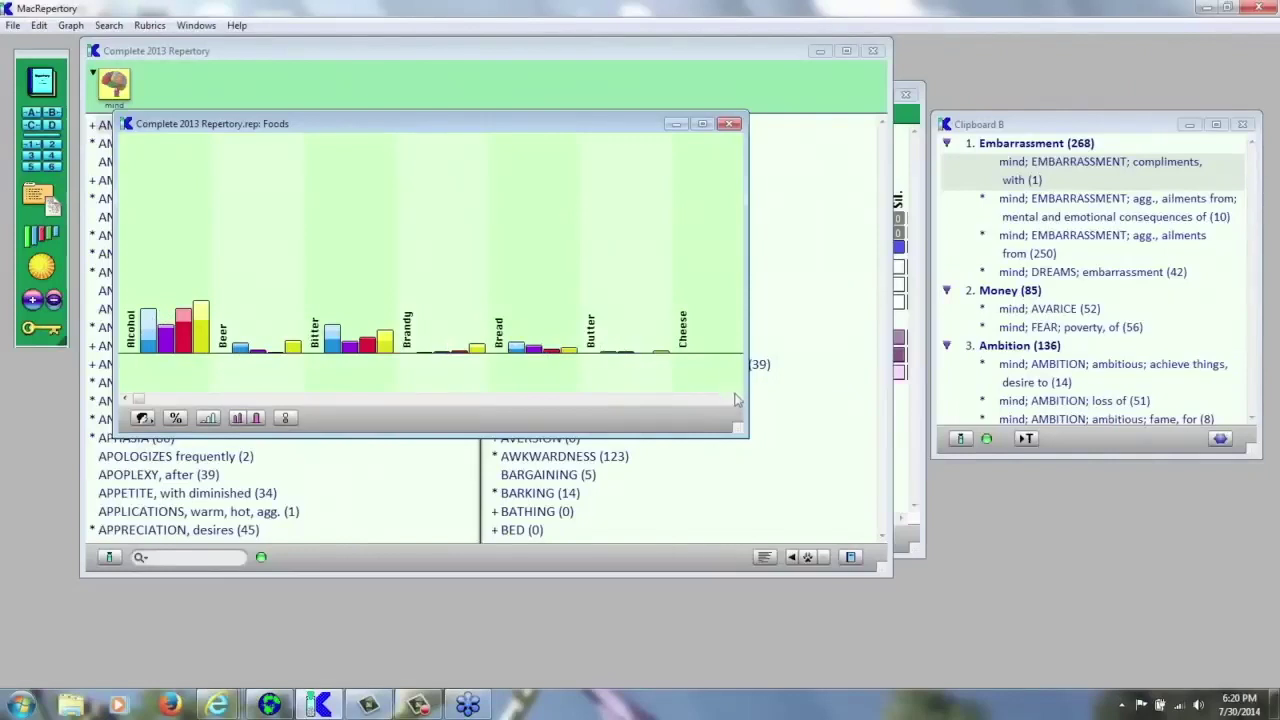
click(736, 398)
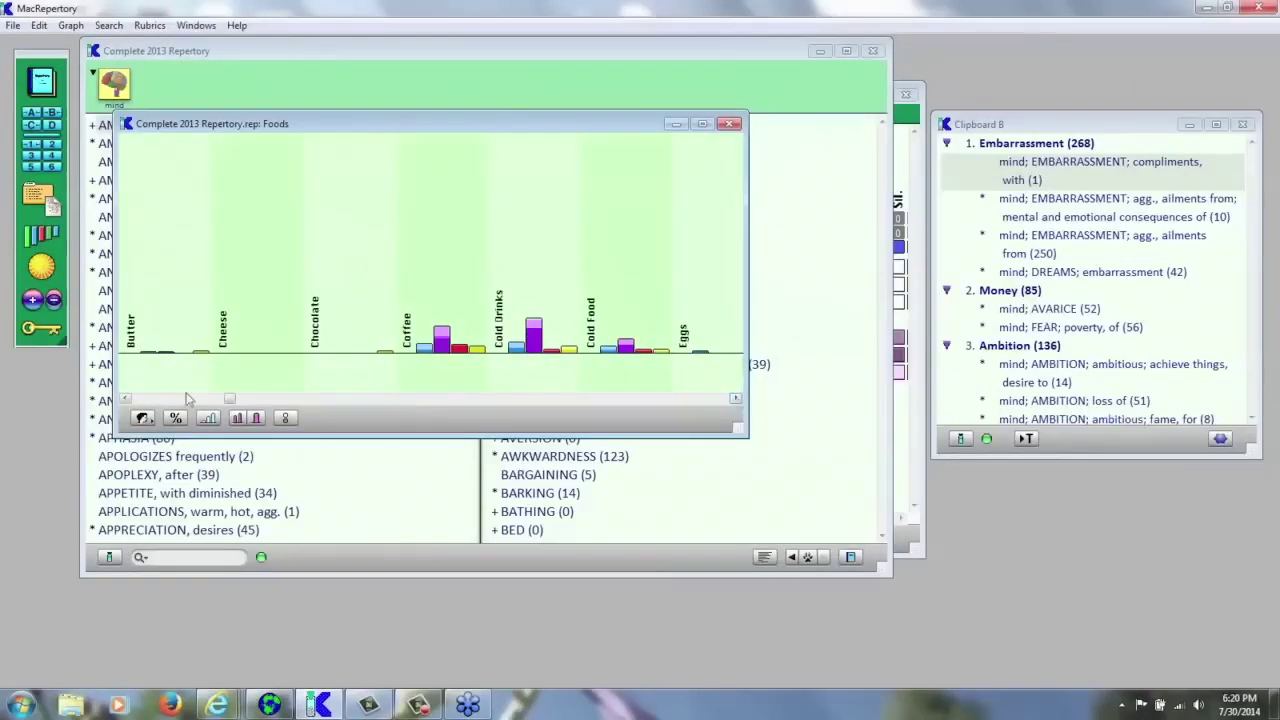
- Graph the remedies against body Locations with bars shown as deviation from expected values, and scroll through the chart
click(141, 418)
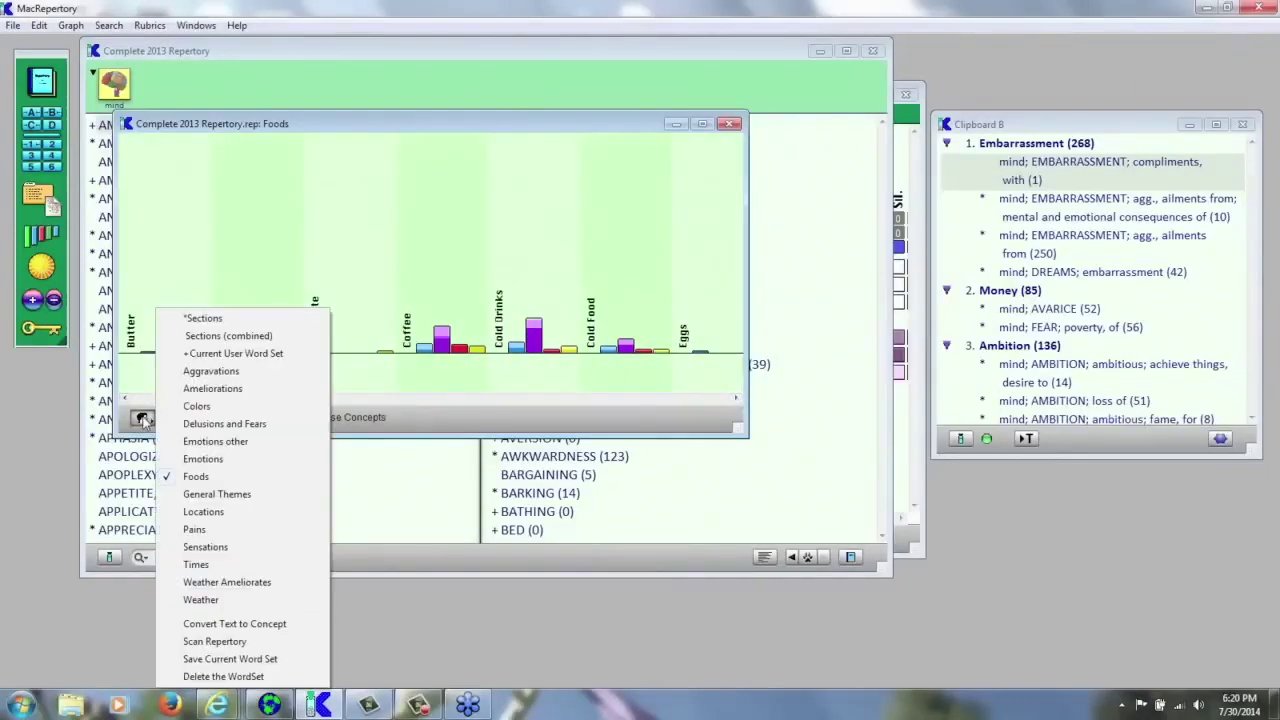
click(199, 512)
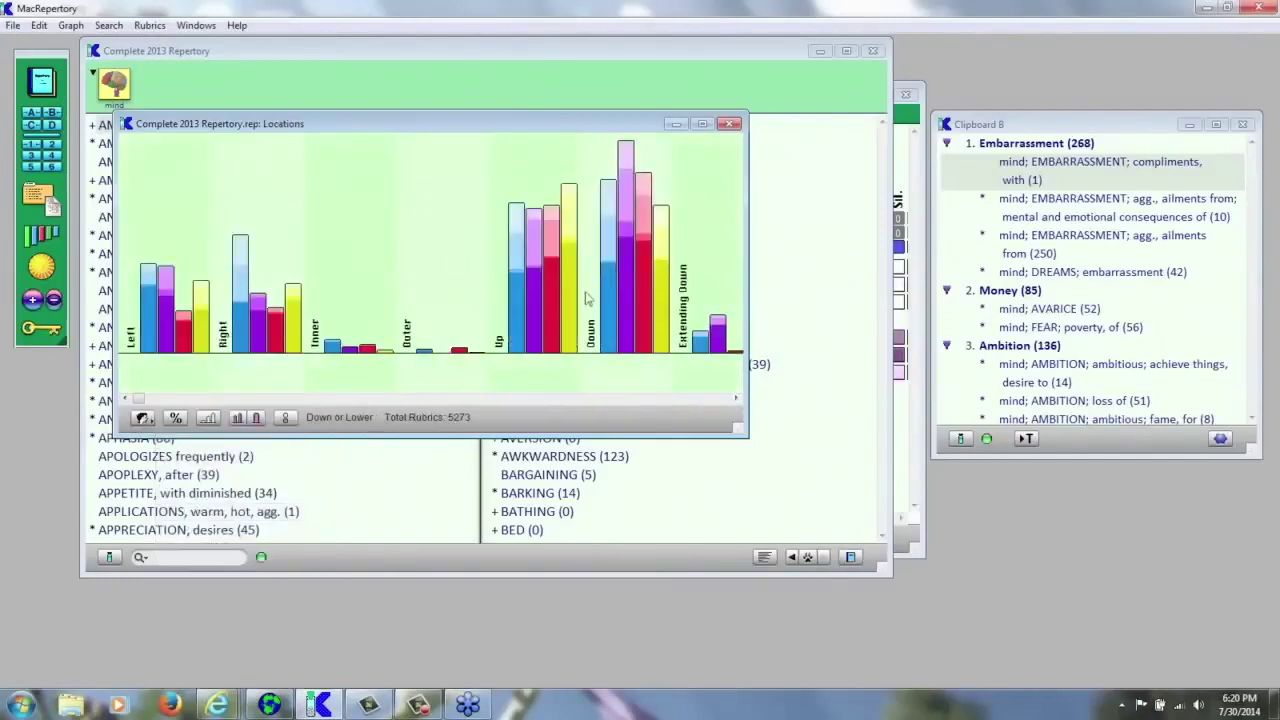
click(208, 418)
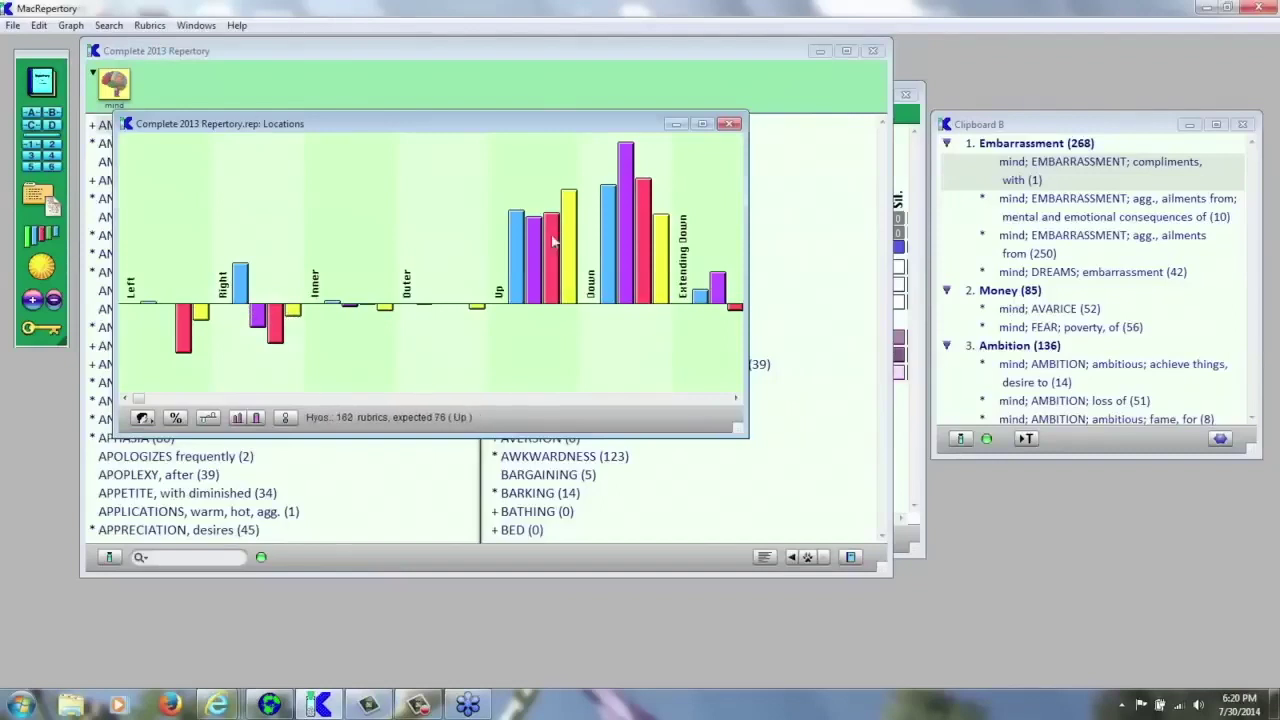
click(735, 400)
click(735, 400)
click(735, 400)
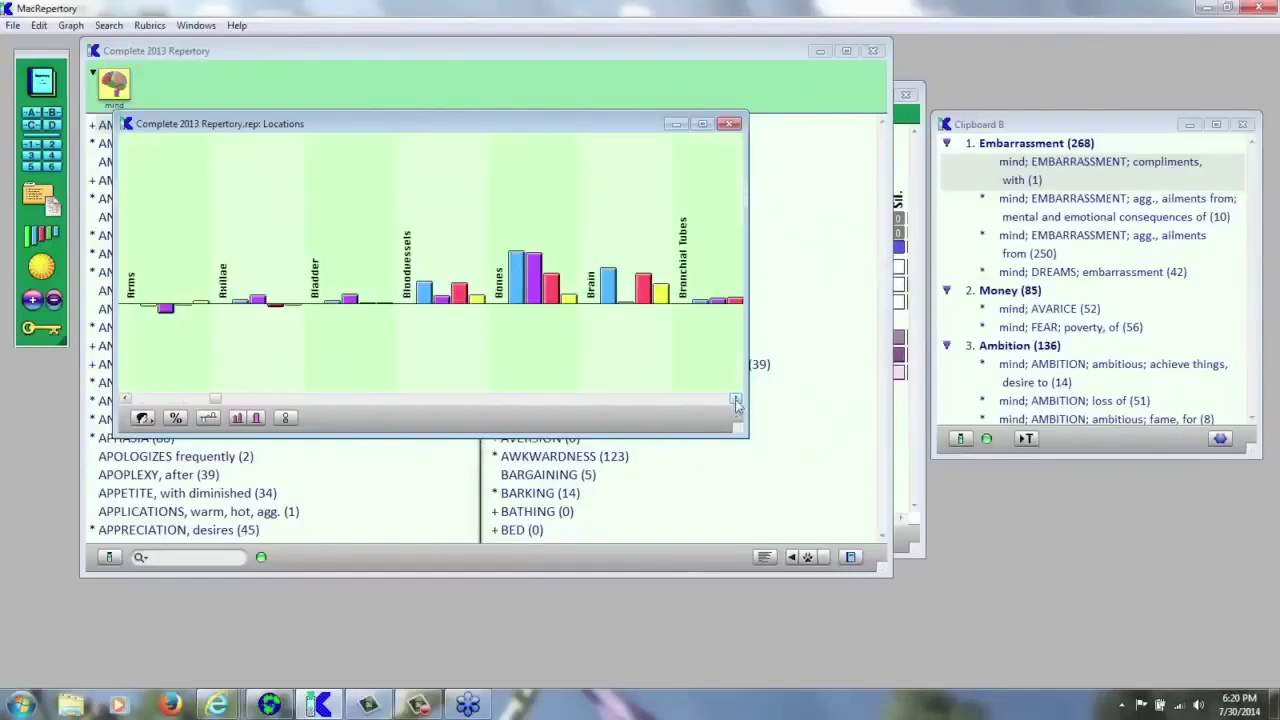
click(735, 400)
click(735, 400)
click(735, 400)
click(735, 400)
click(735, 400)
click(735, 400)
click(735, 400)
click(735, 400)
click(735, 400)
click(735, 400)
click(735, 400)
click(735, 400)
click(735, 400)
click(735, 400)
click(735, 400)
click(735, 400)
click(735, 400)
click(735, 400)
click(736, 400)
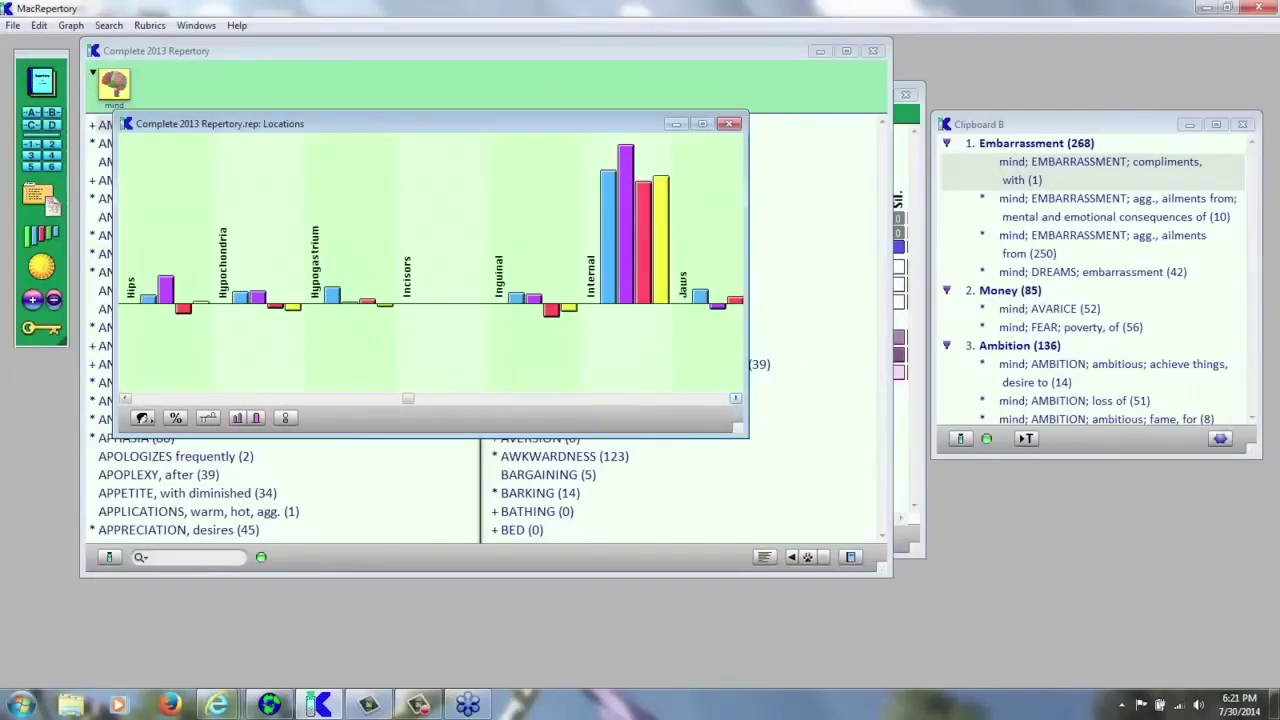
click(736, 400)
click(736, 400)
click(736, 400)
click(736, 400)
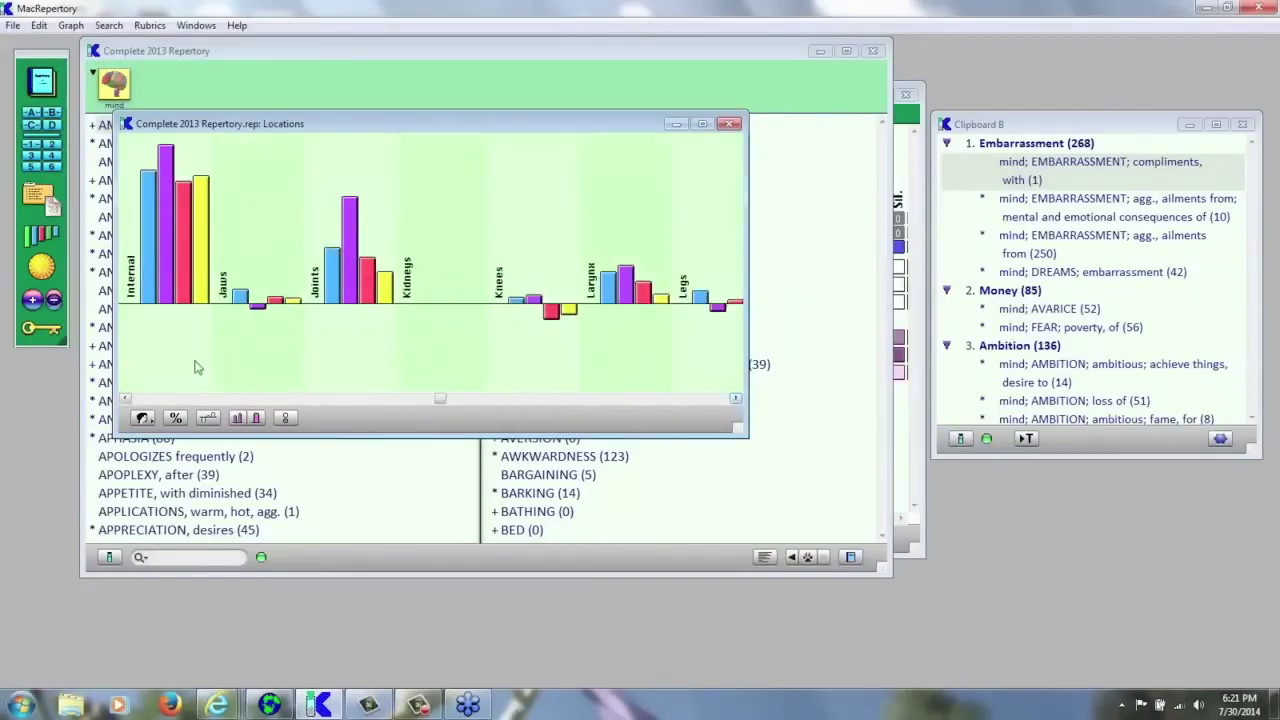
- Graph the remedies against Sensations, then close the graph window
click(143, 418)
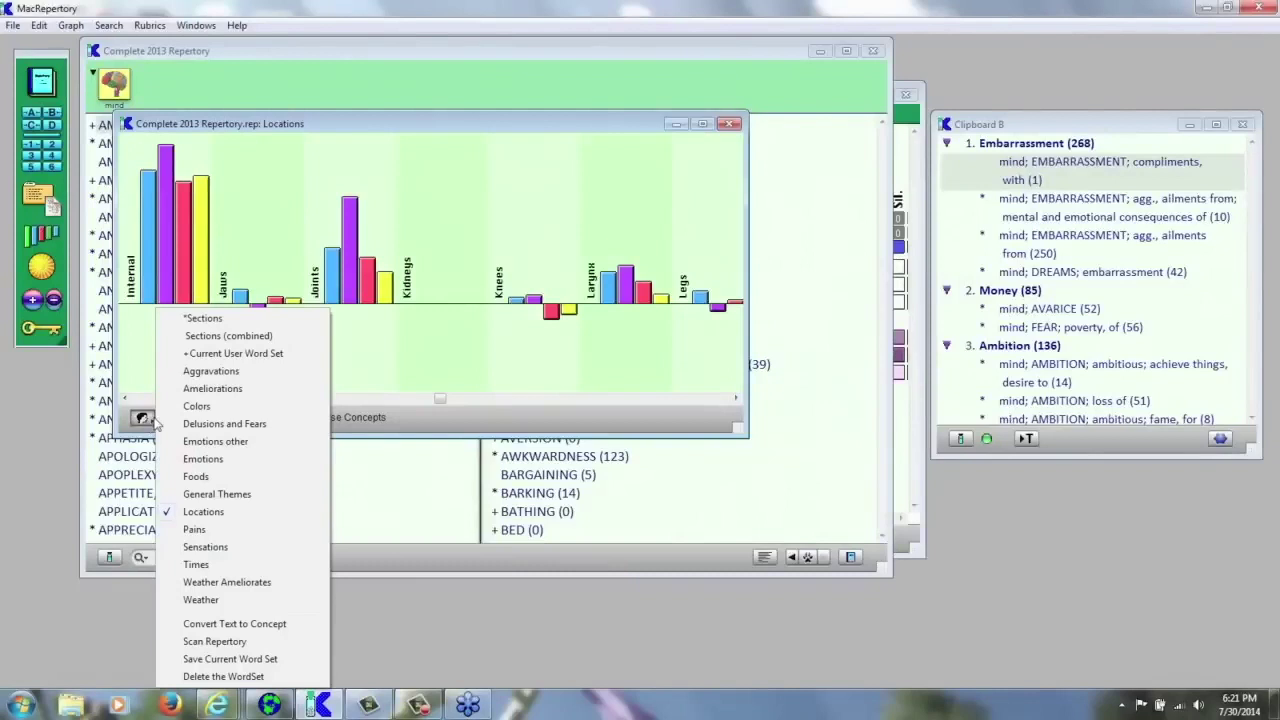
click(207, 547)
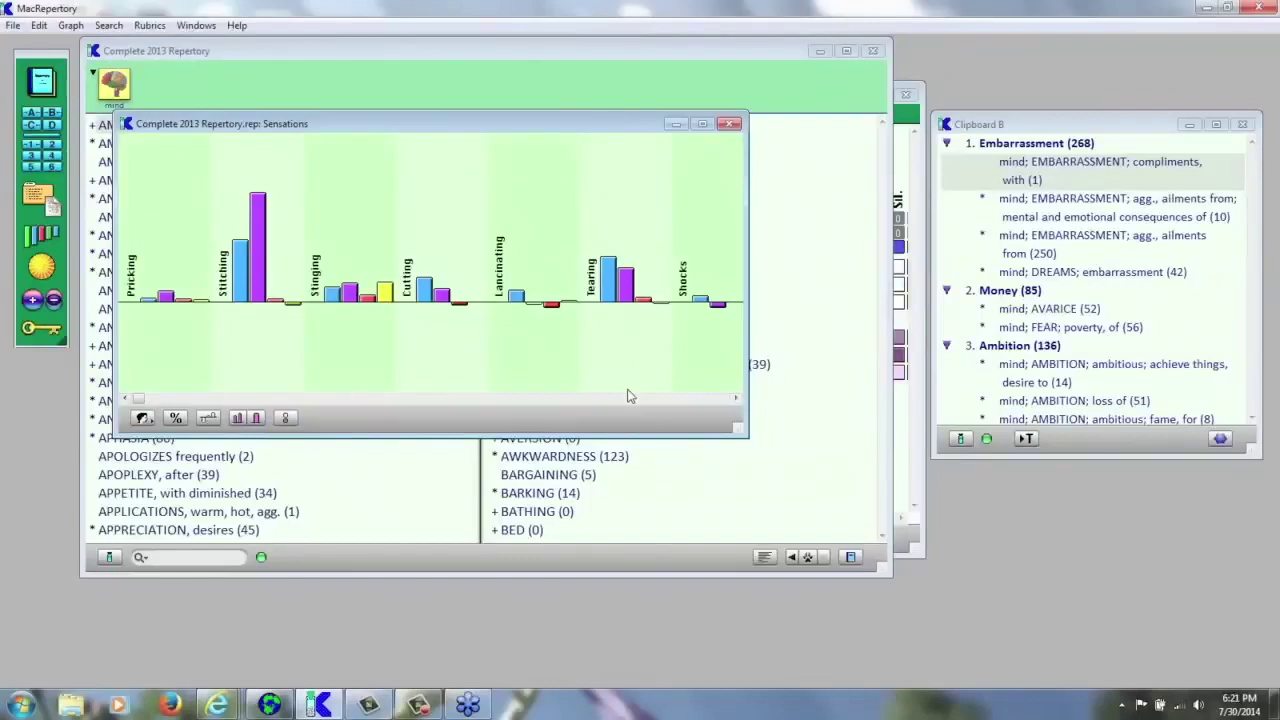
click(730, 126)
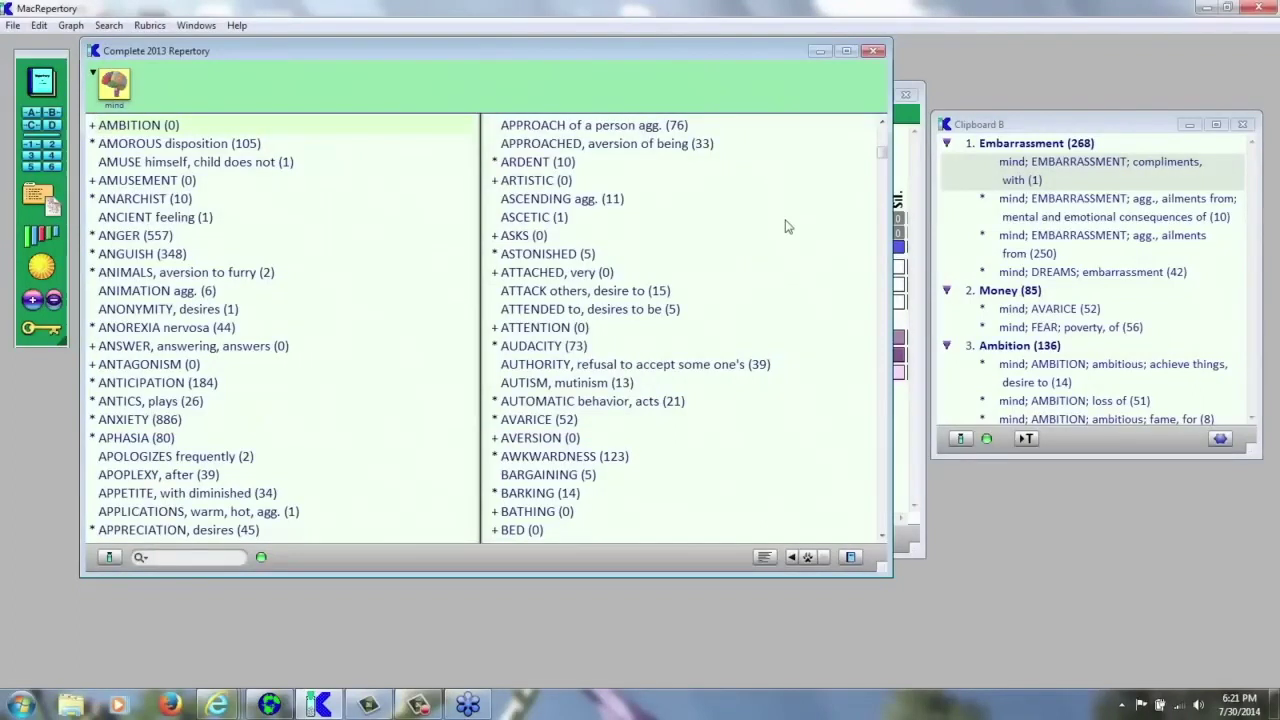
- Switch from MacRepertory to ReferenceWorks with Alt+Tab
key(alt+Tab)
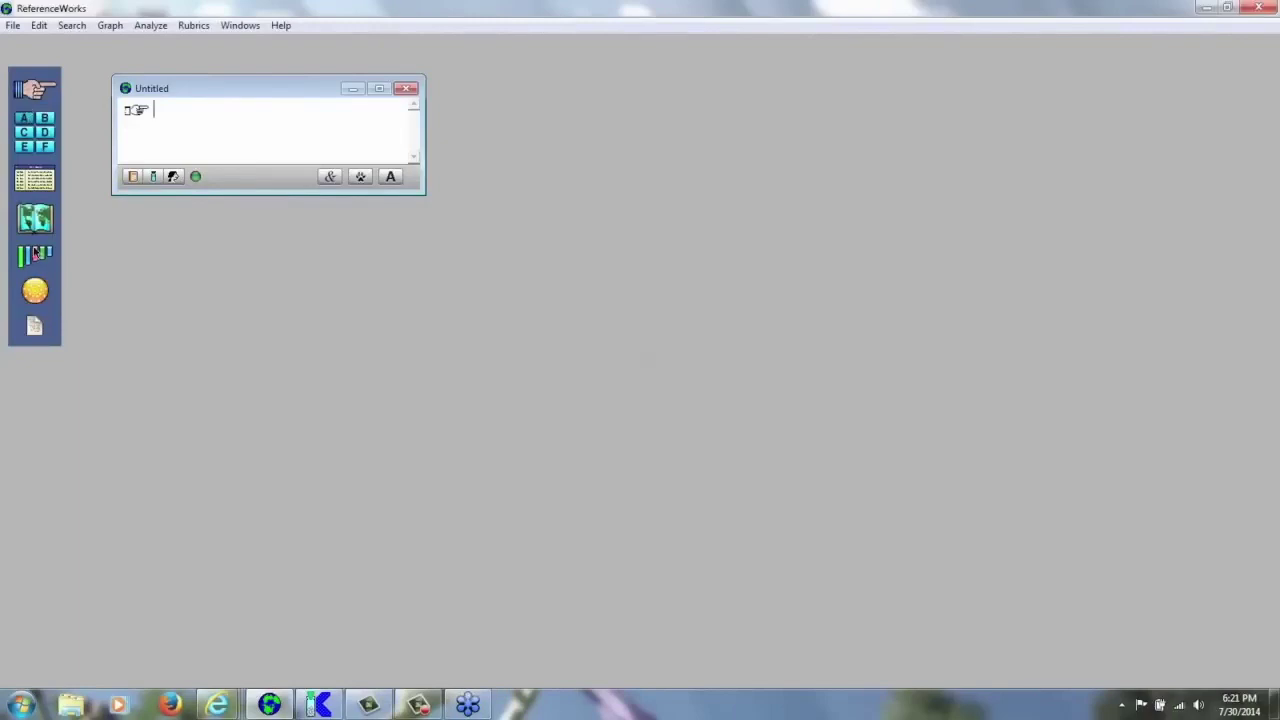
- Enter the two-word phrase 'fear dark' in the Untitled search window
click(246, 28)
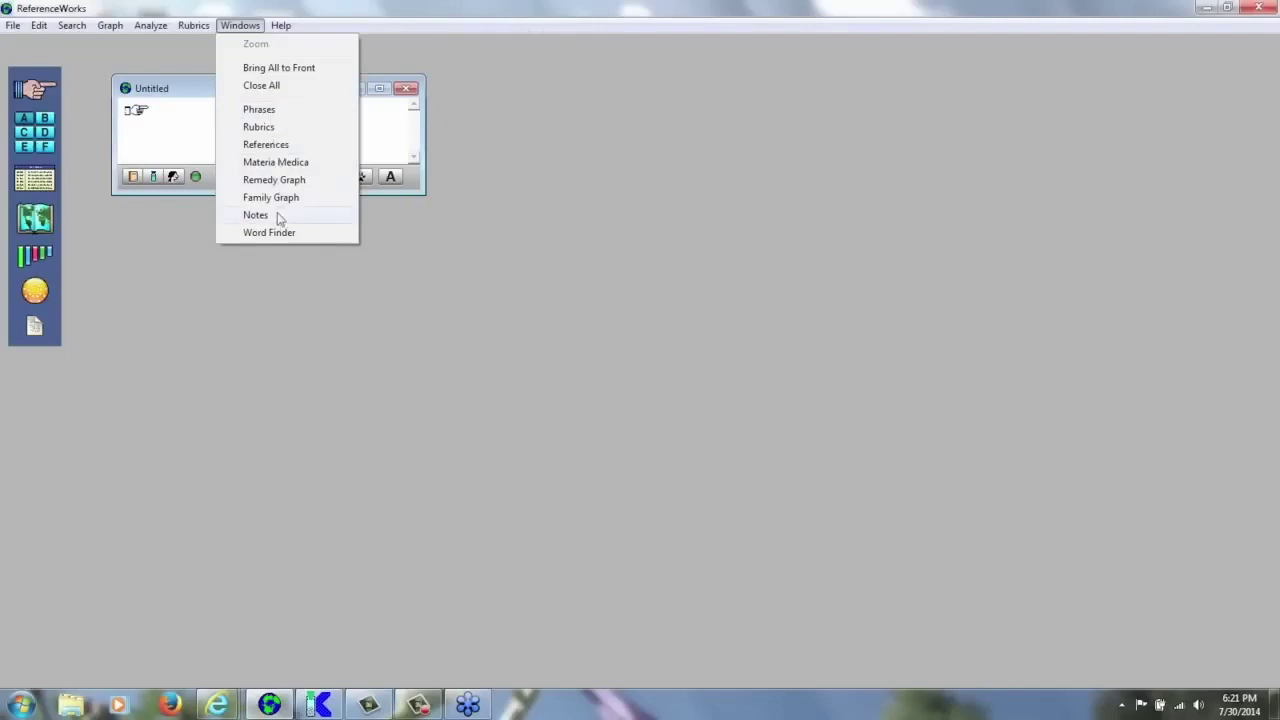
mouse_move(181, 31)
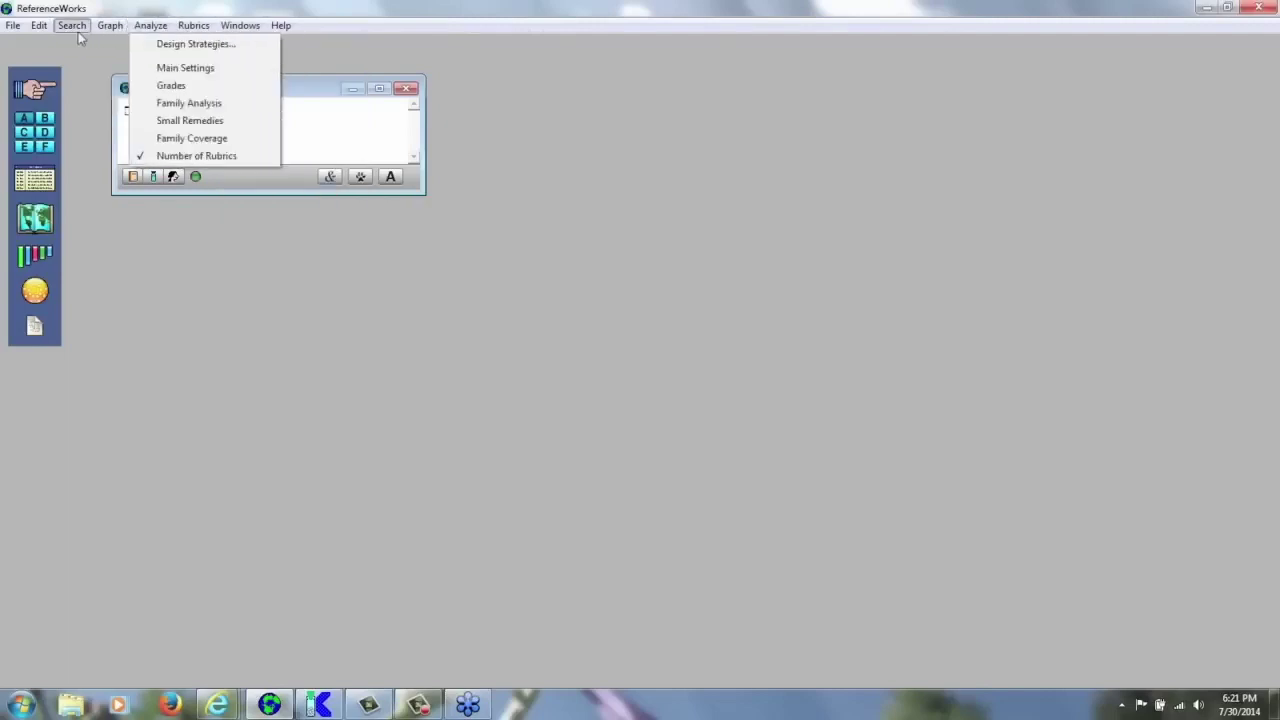
mouse_move(75, 30)
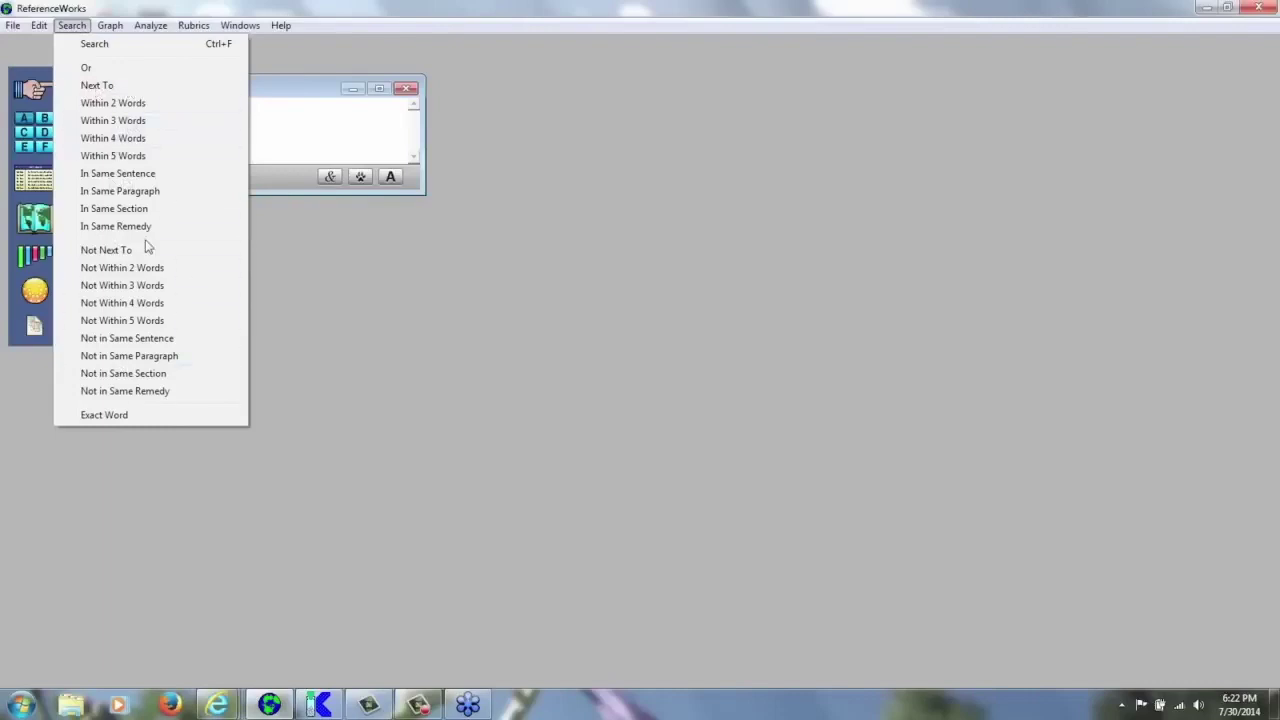
click(444, 28)
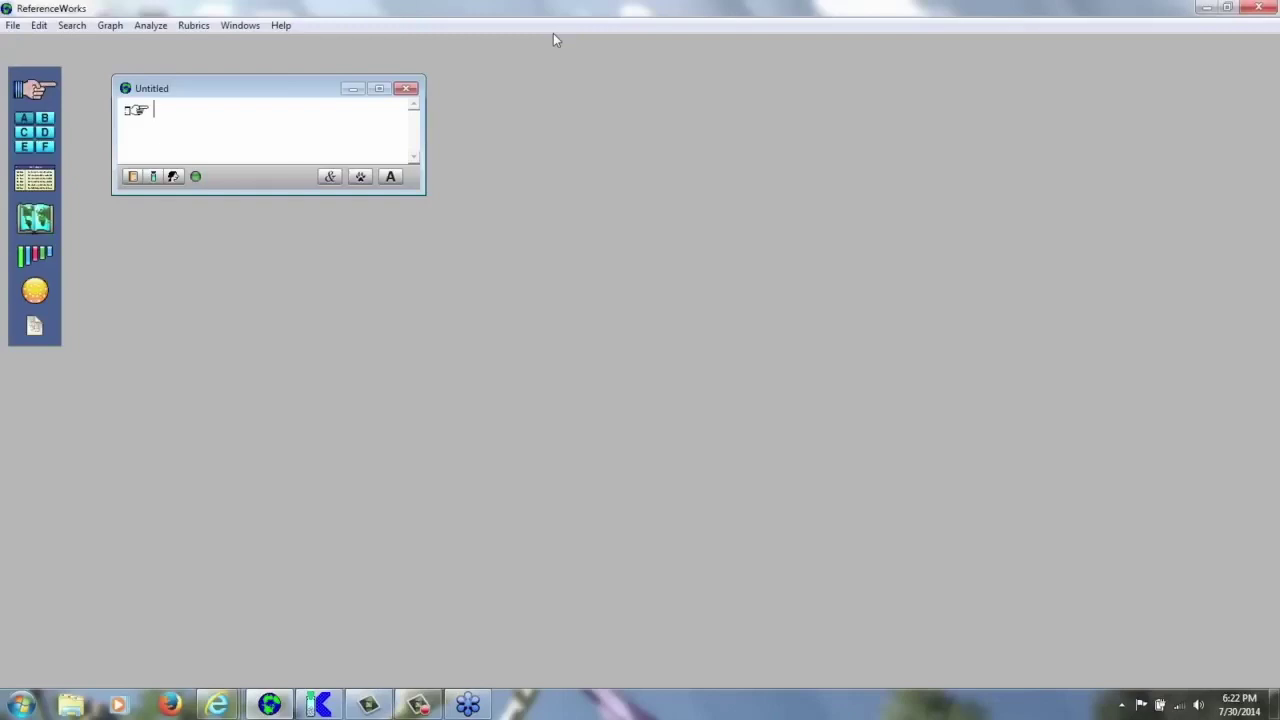
text(fear)
text(dark)
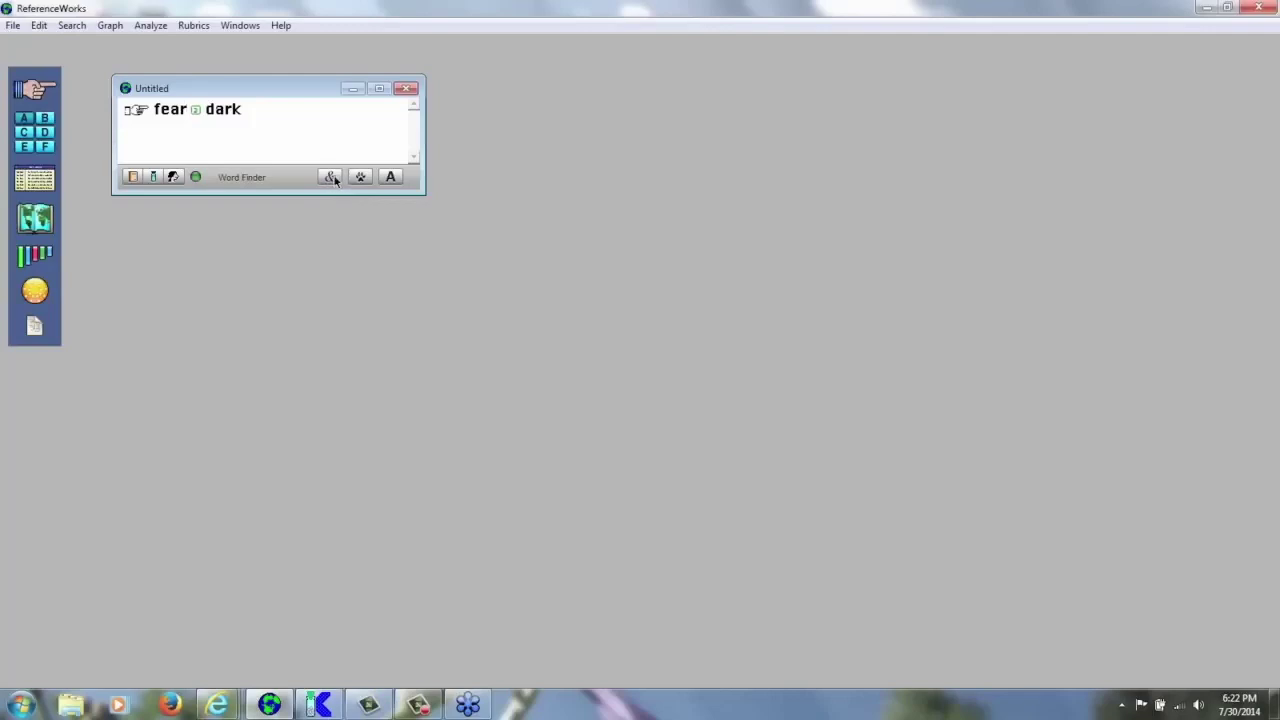
- Add afraid, anxious, coward and dread from the Word Finder as alternatives to fear
click(331, 177)
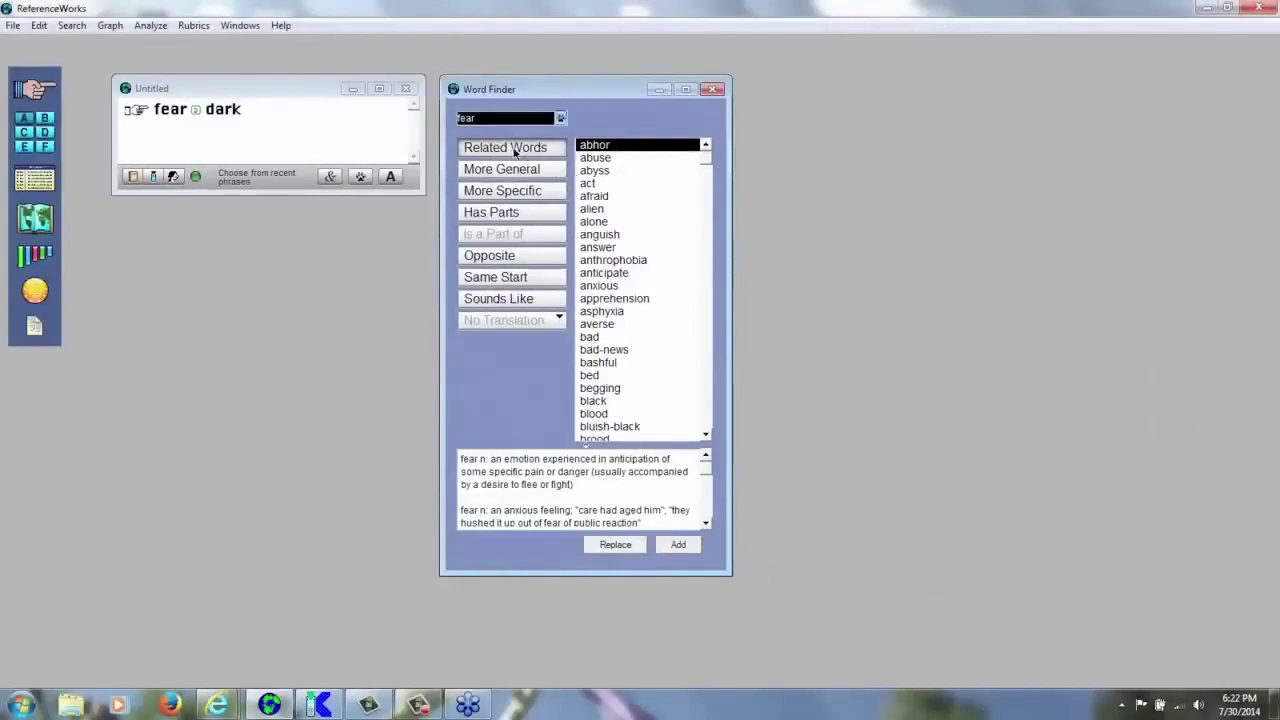
click(600, 198)
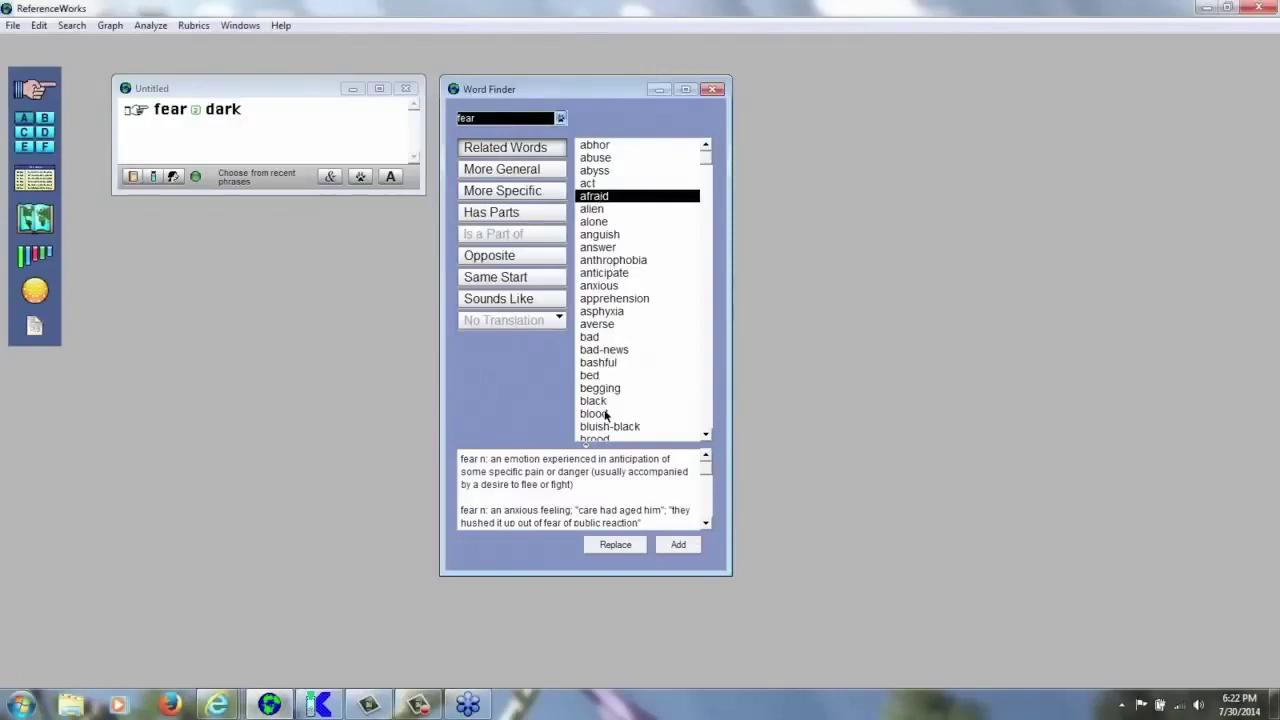
ctrl+click(600, 288)
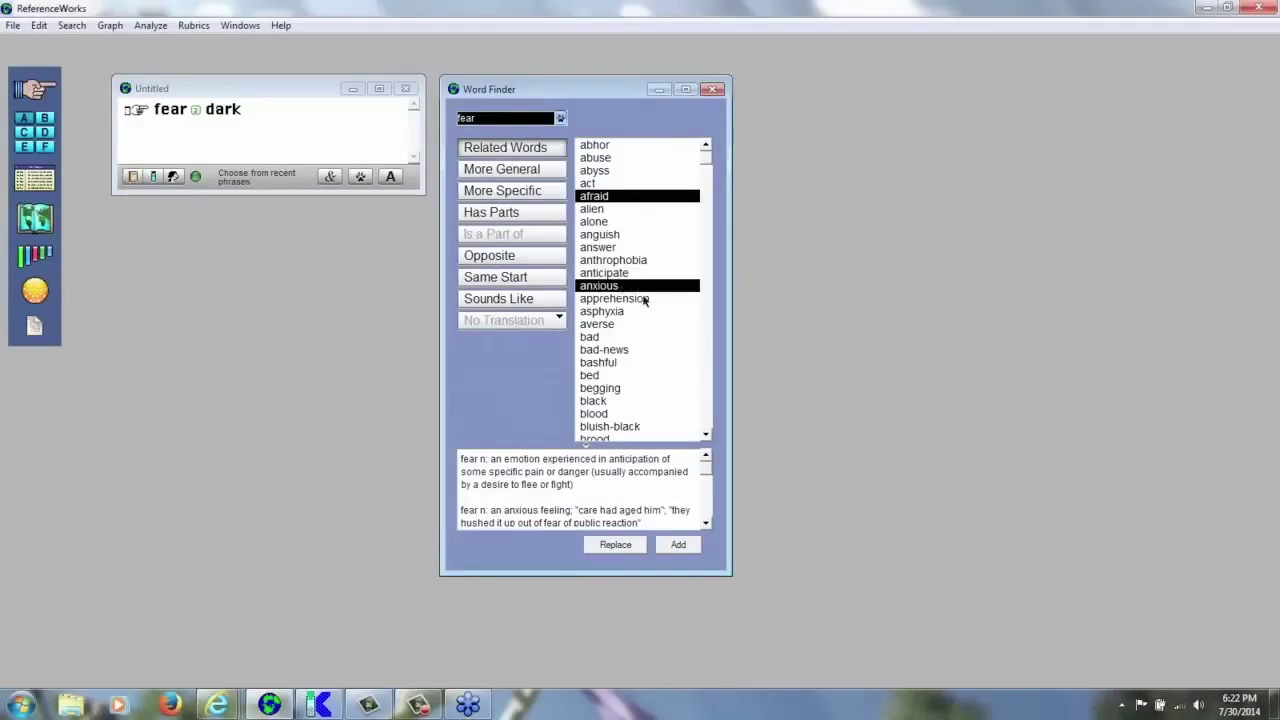
click(705, 414)
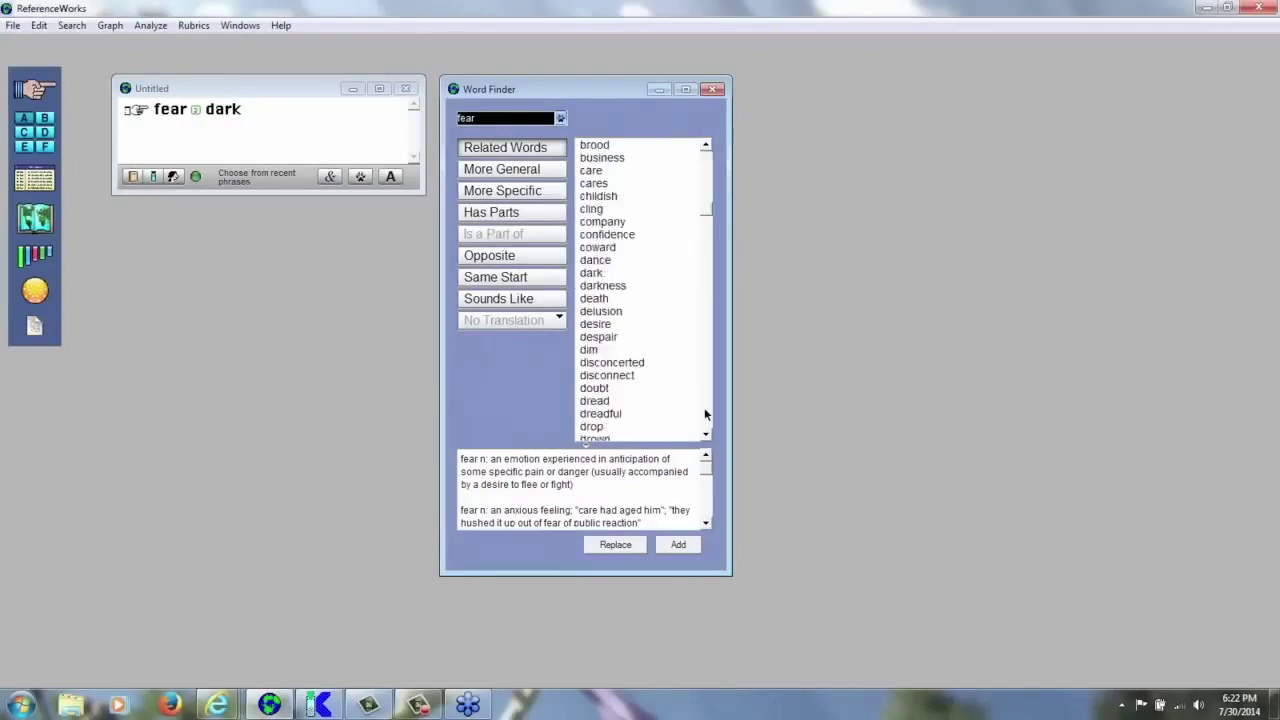
click(599, 249)
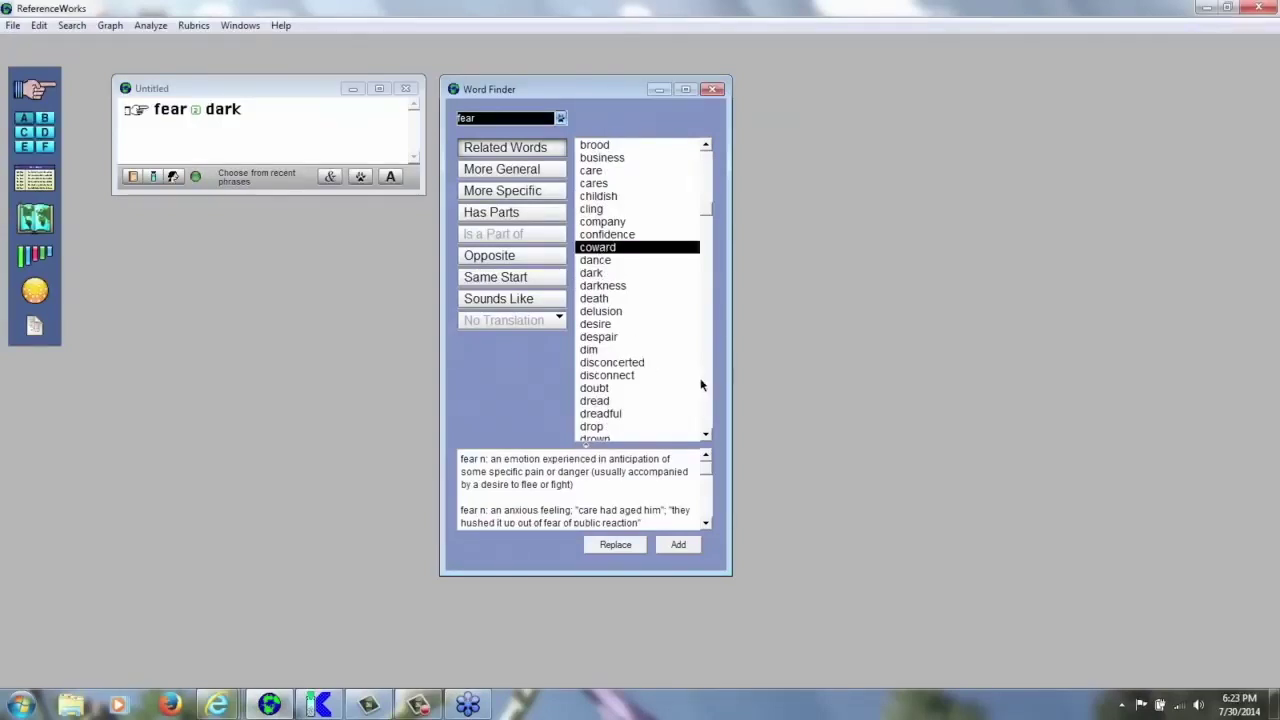
click(594, 402)
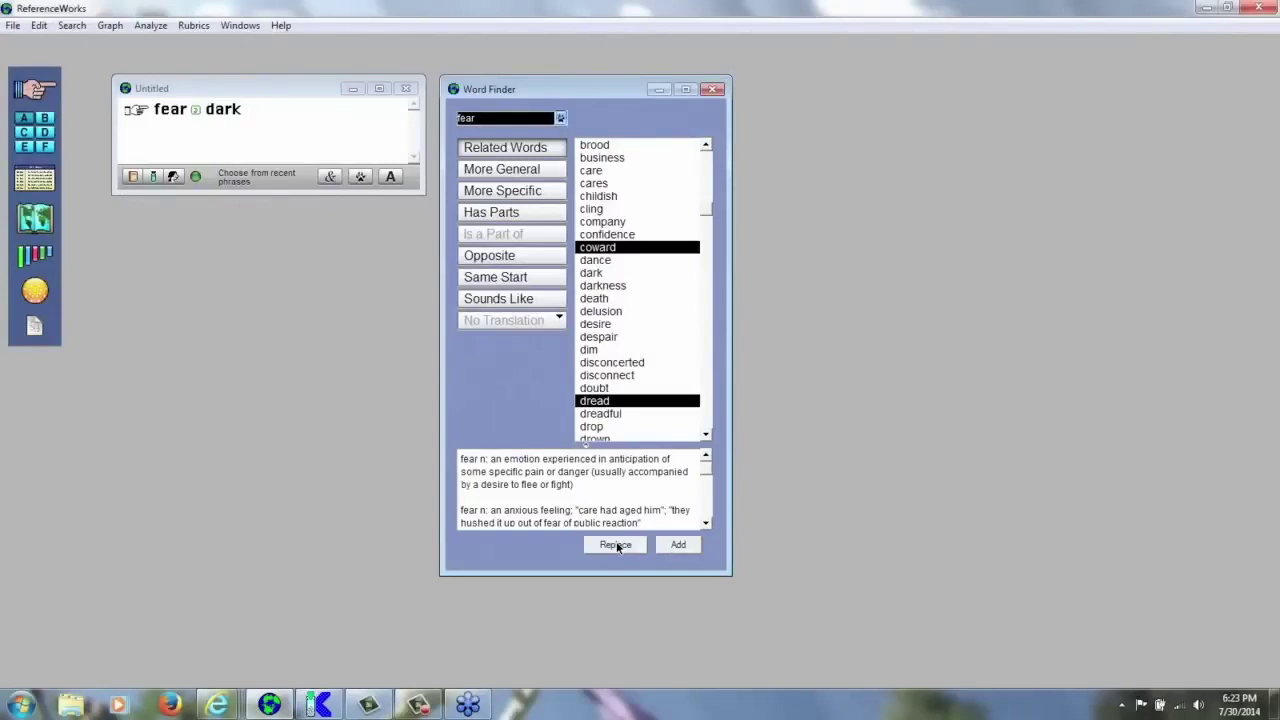
click(229, 140)
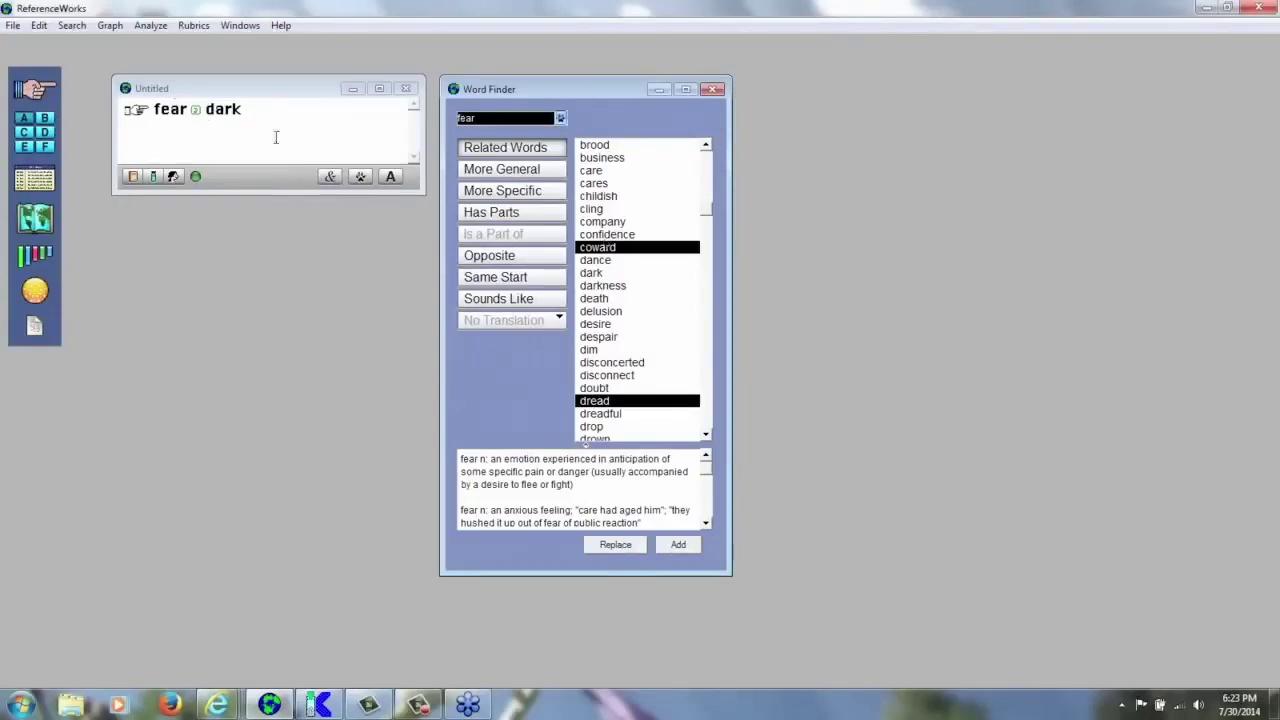
click(679, 545)
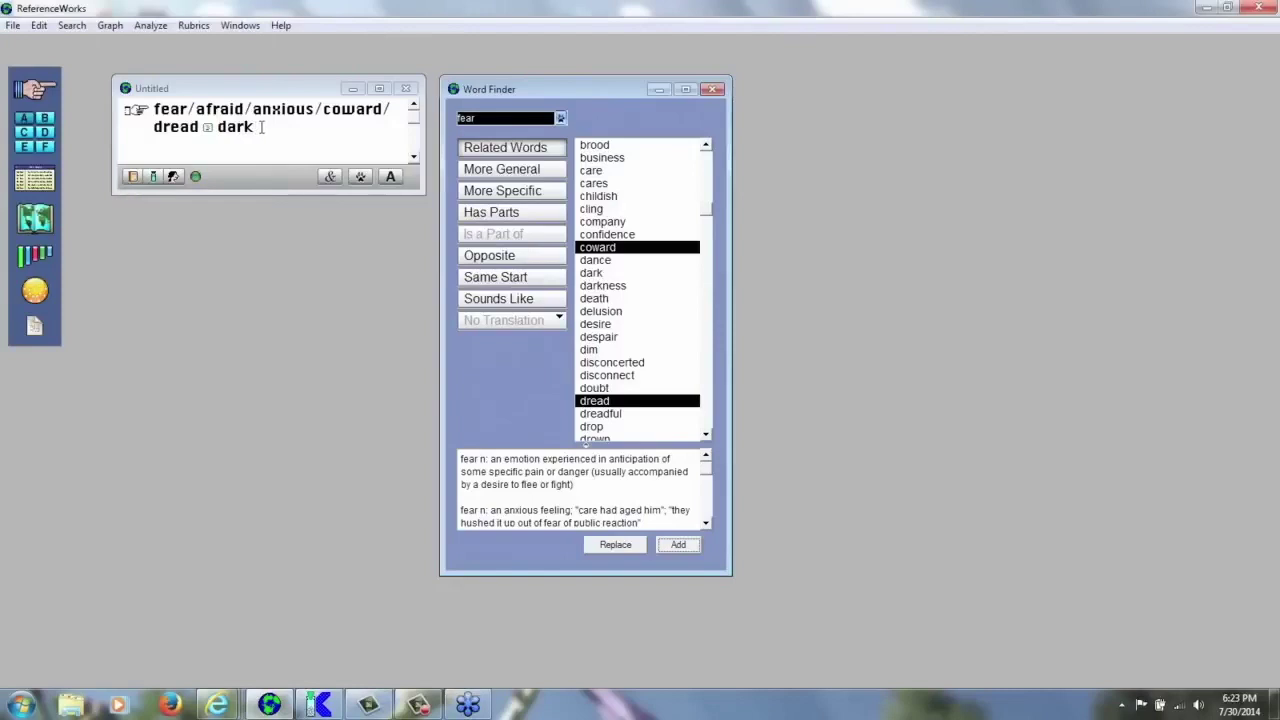
click(712, 89)
click(277, 126)
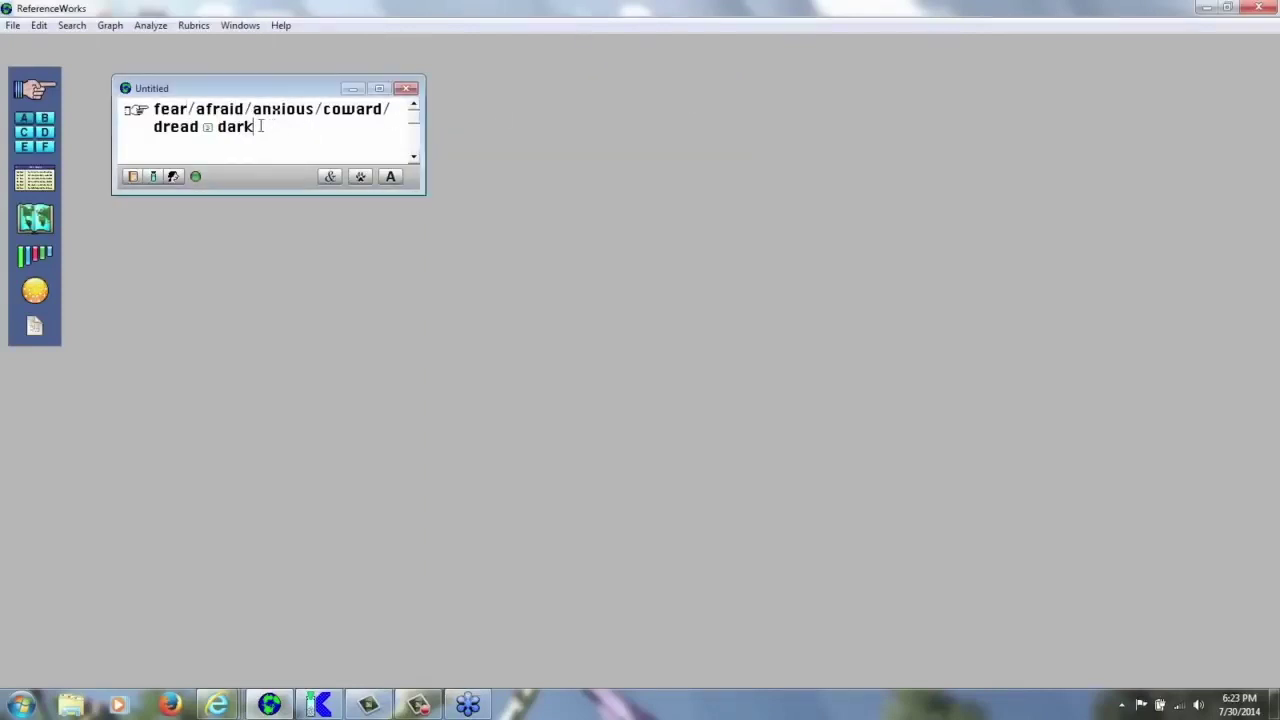
- Use the Word Finder to add night as an alternative to dark
click(330, 176)
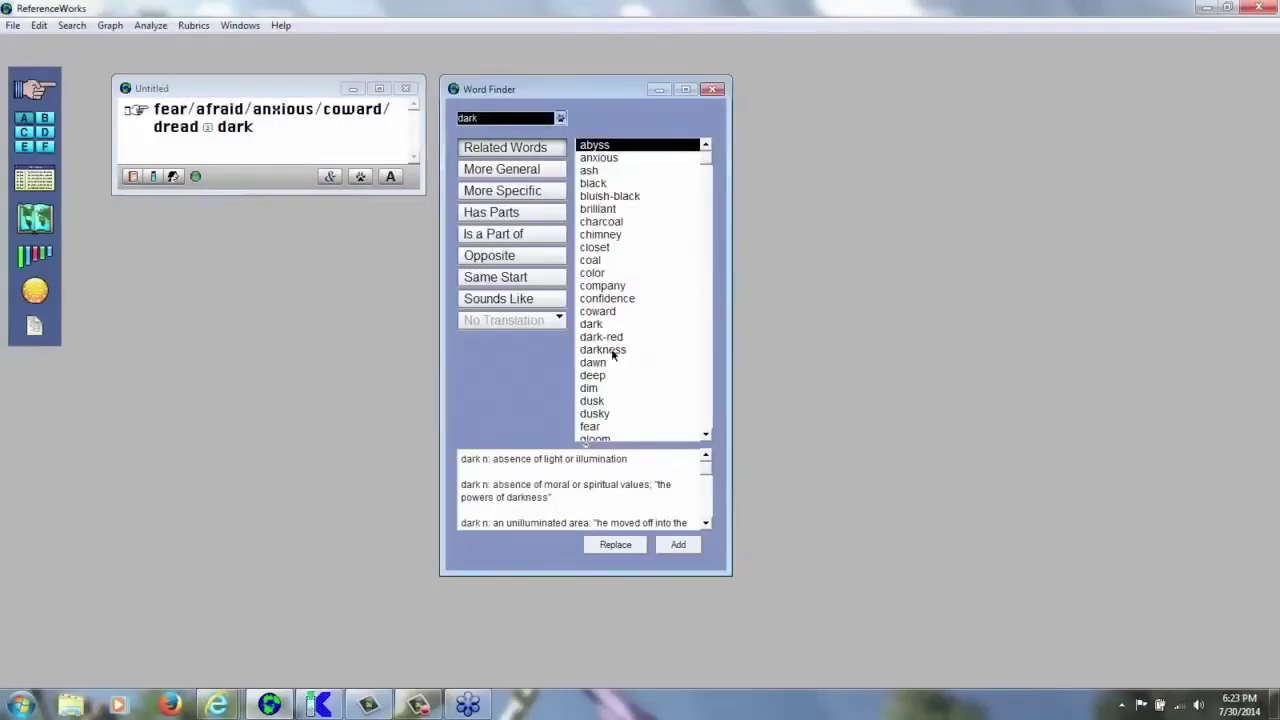
click(708, 392)
scroll(708, 392, up, 5)
click(708, 392)
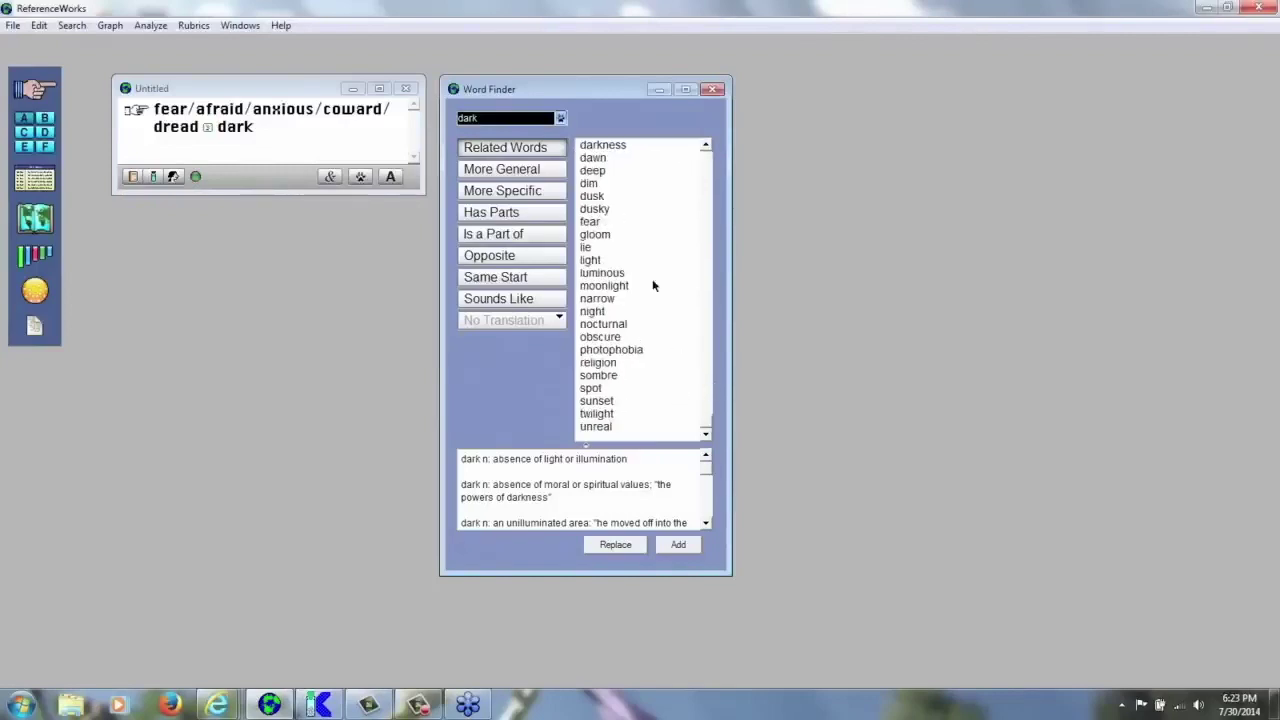
click(595, 314)
click(678, 546)
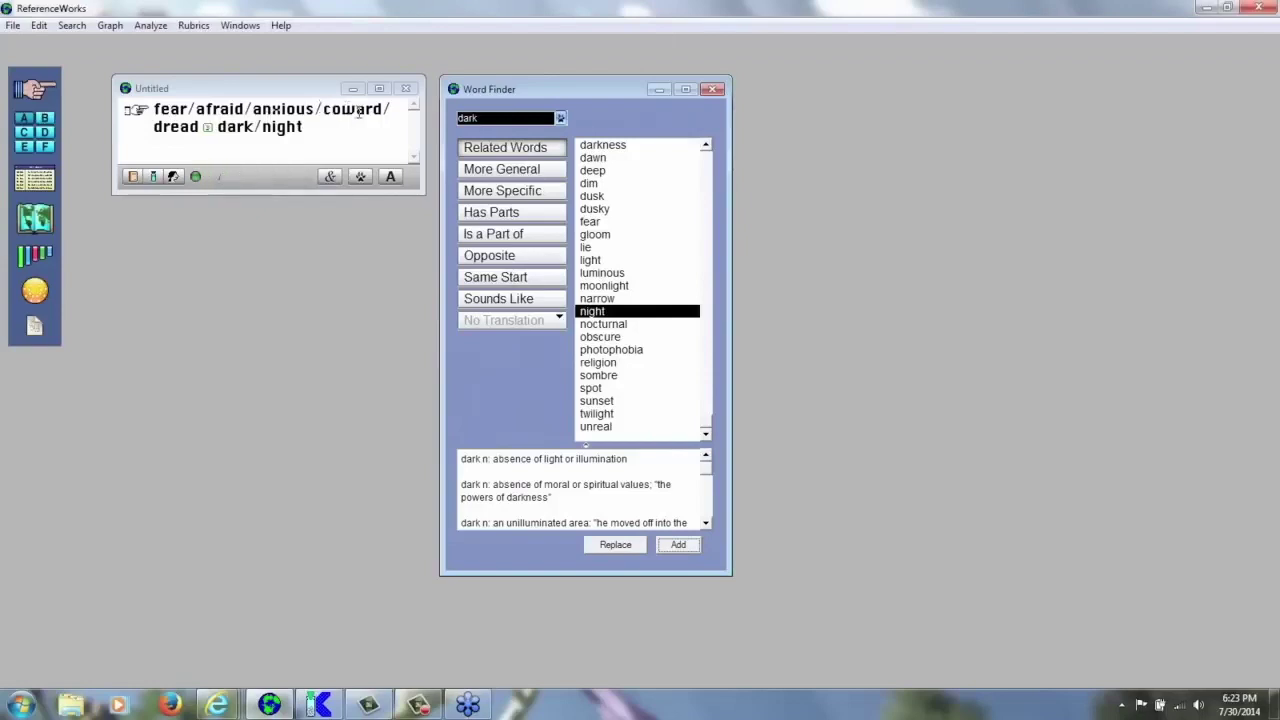
click(193, 140)
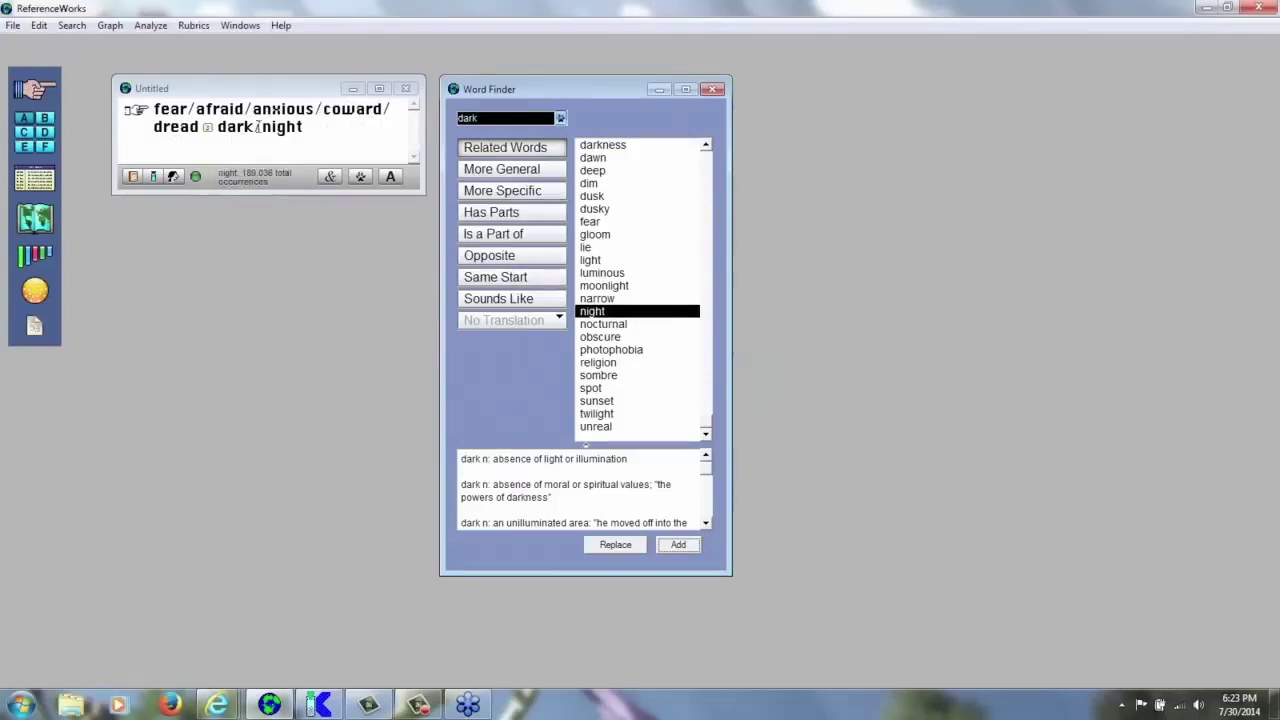
click(712, 89)
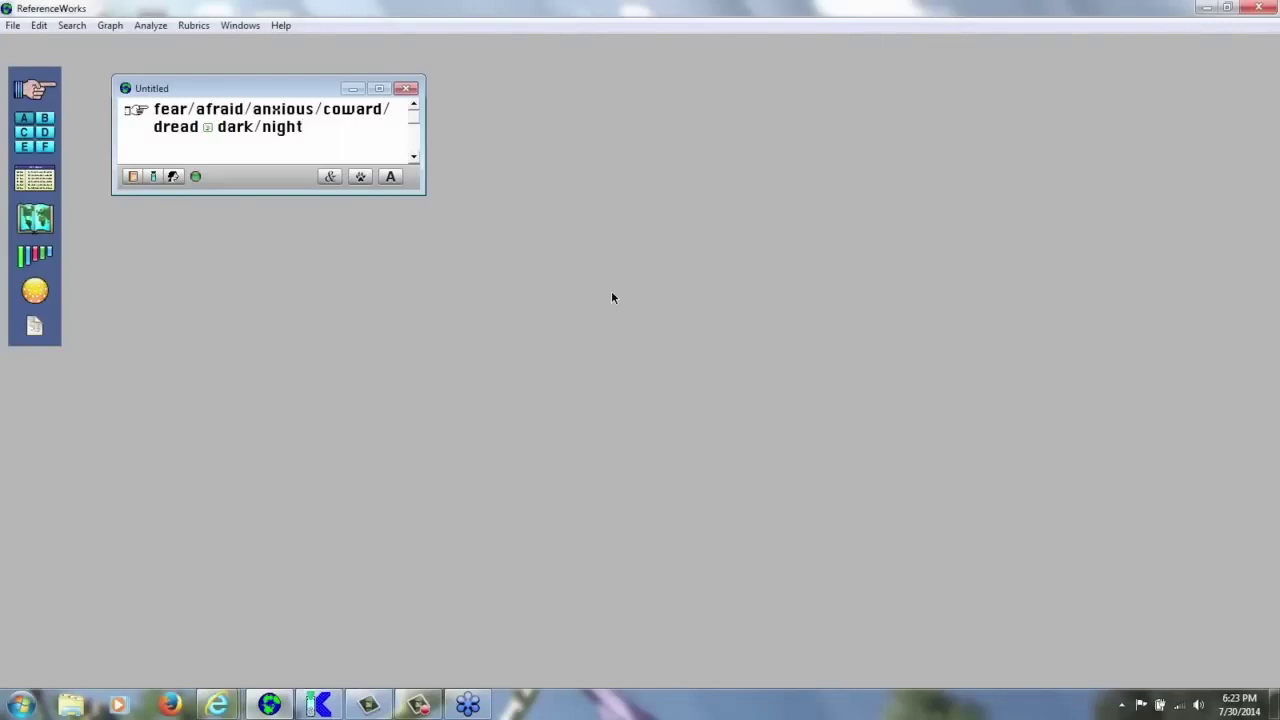
- Append pain and leg after dark/night, then pick thigh among the leg-related words
key(Return)
text(pain)
text(leg)
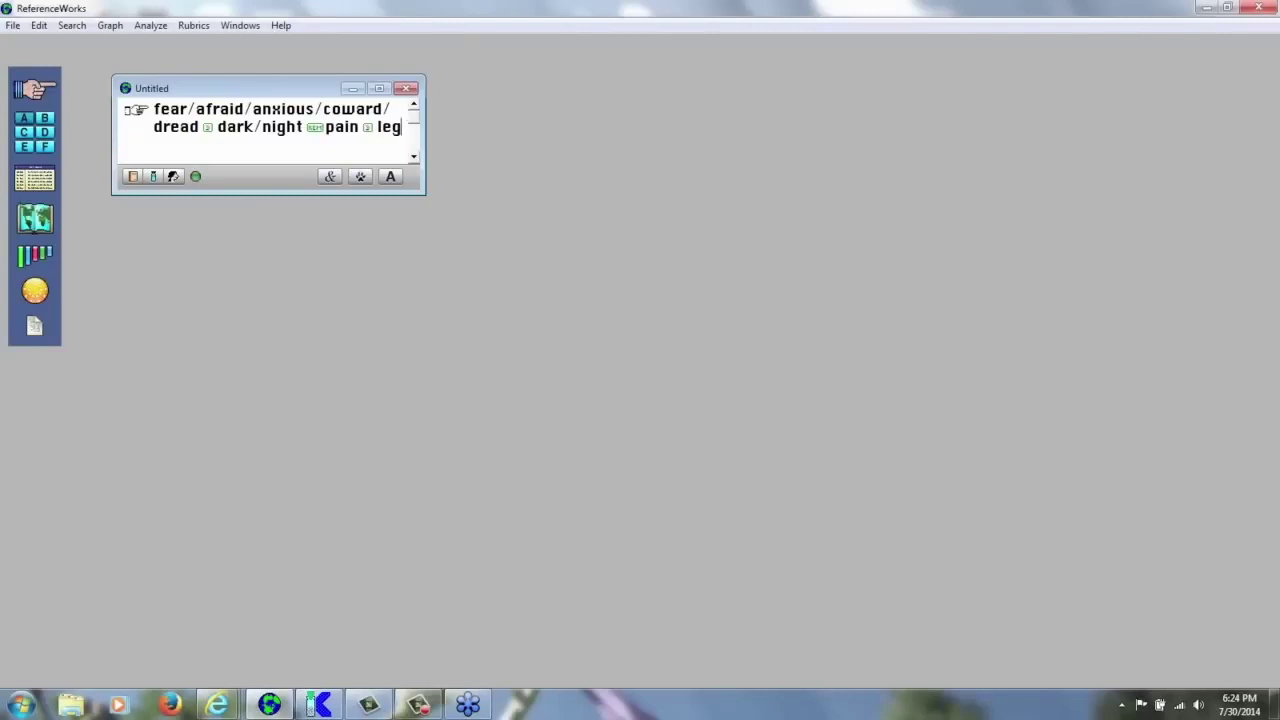
click(330, 178)
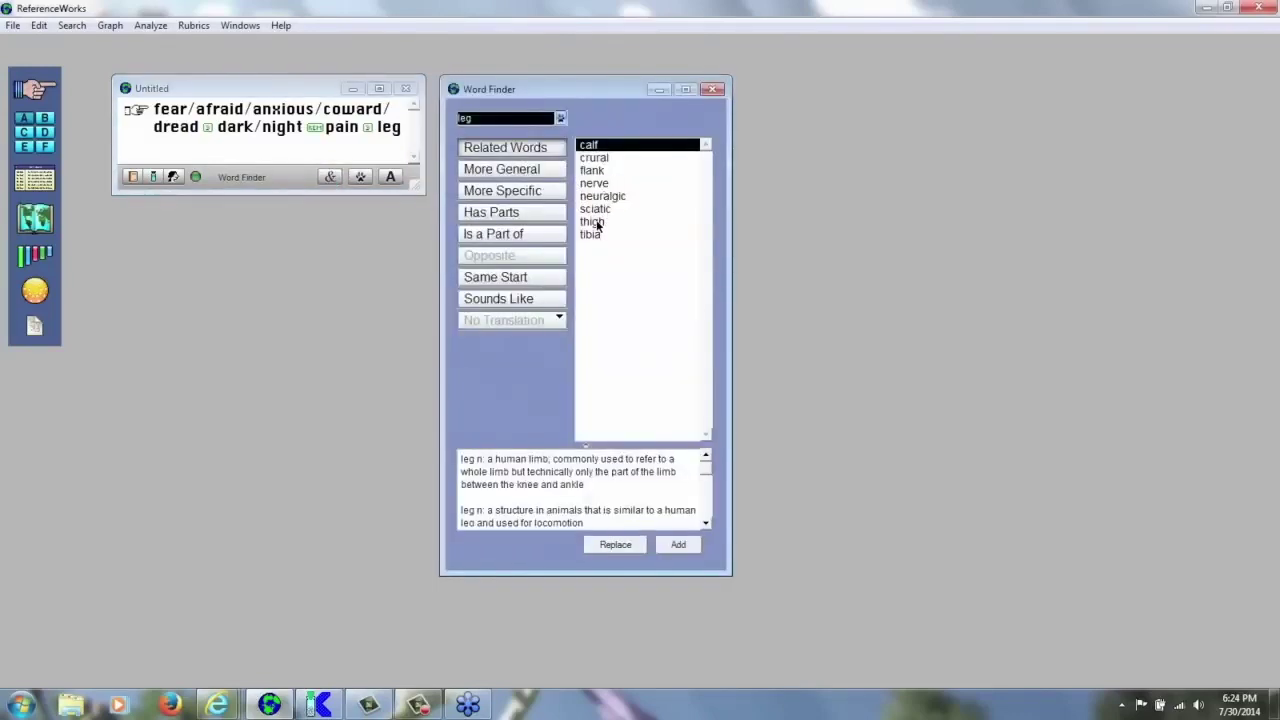
click(597, 222)
- Add thigh, then shin and foot from the leg's parts, as alternatives to leg
click(678, 544)
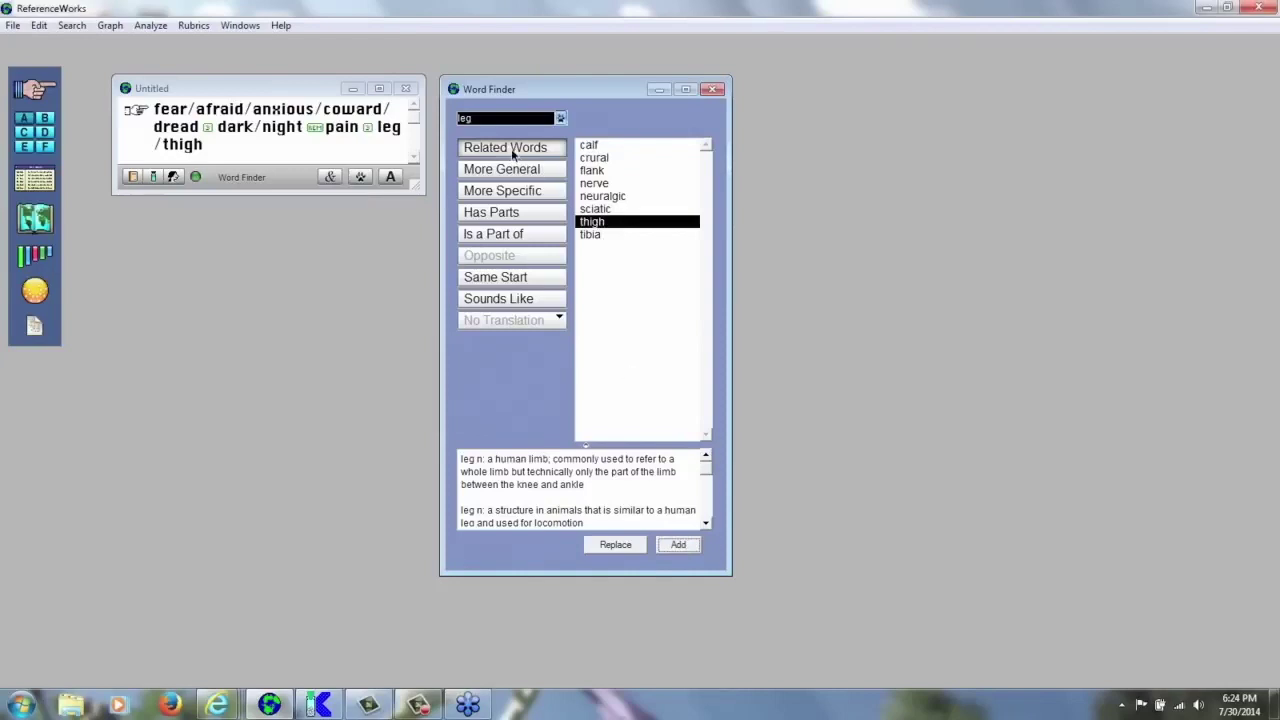
click(512, 178)
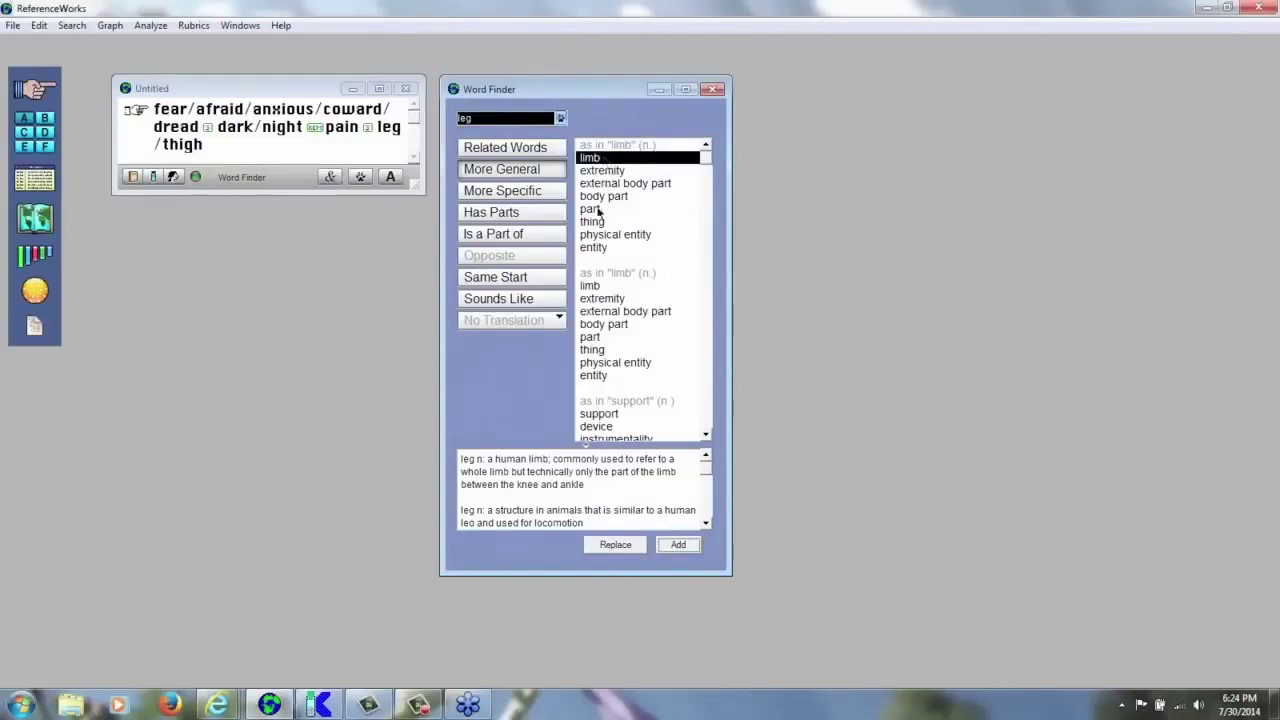
click(503, 193)
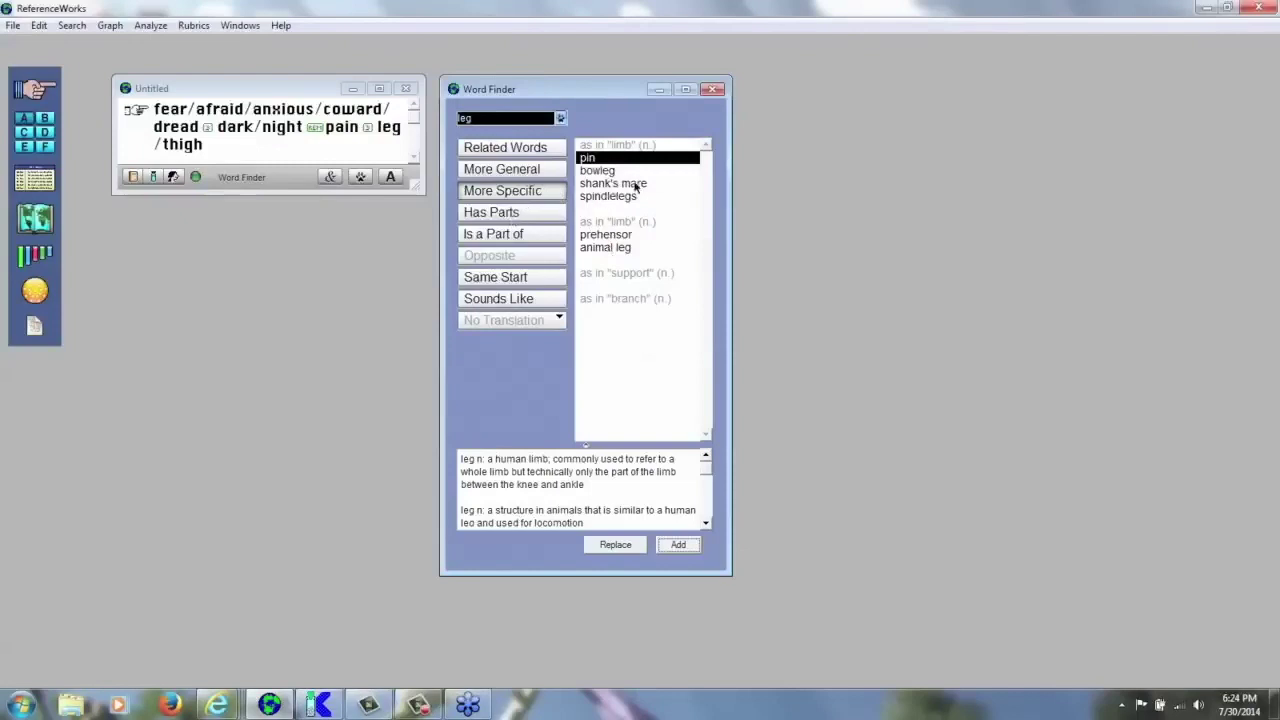
click(505, 213)
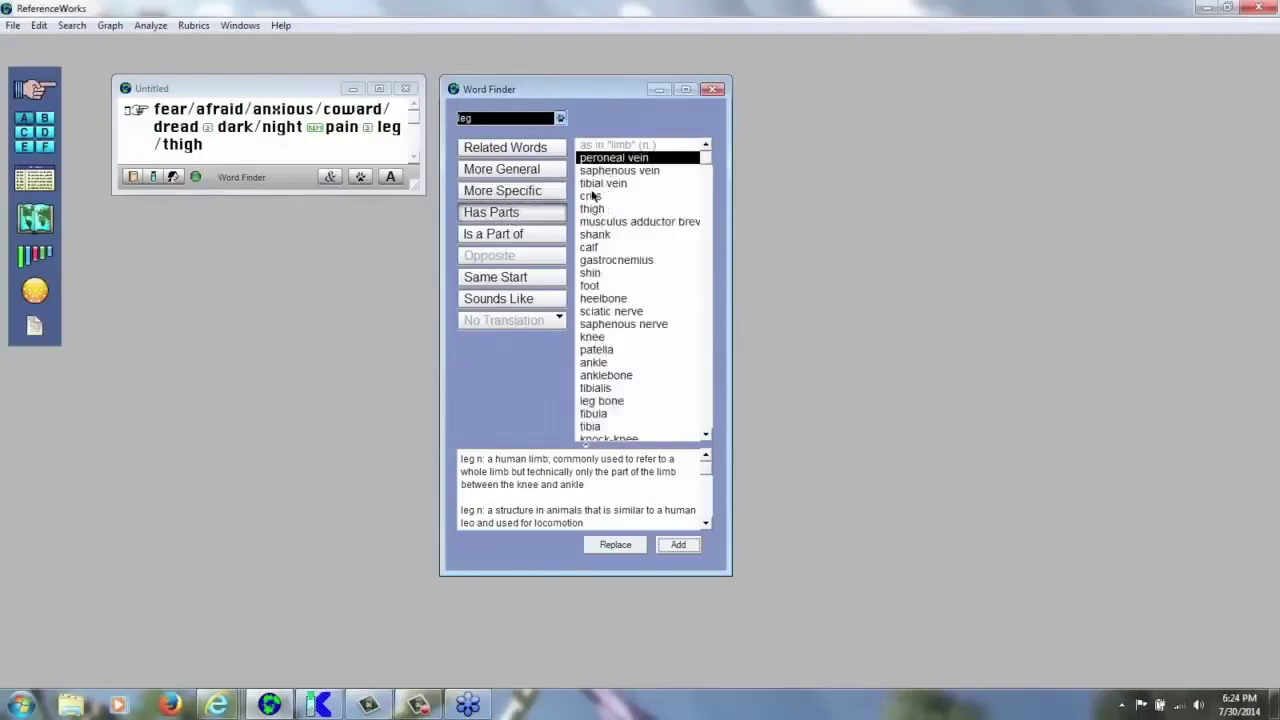
click(590, 287)
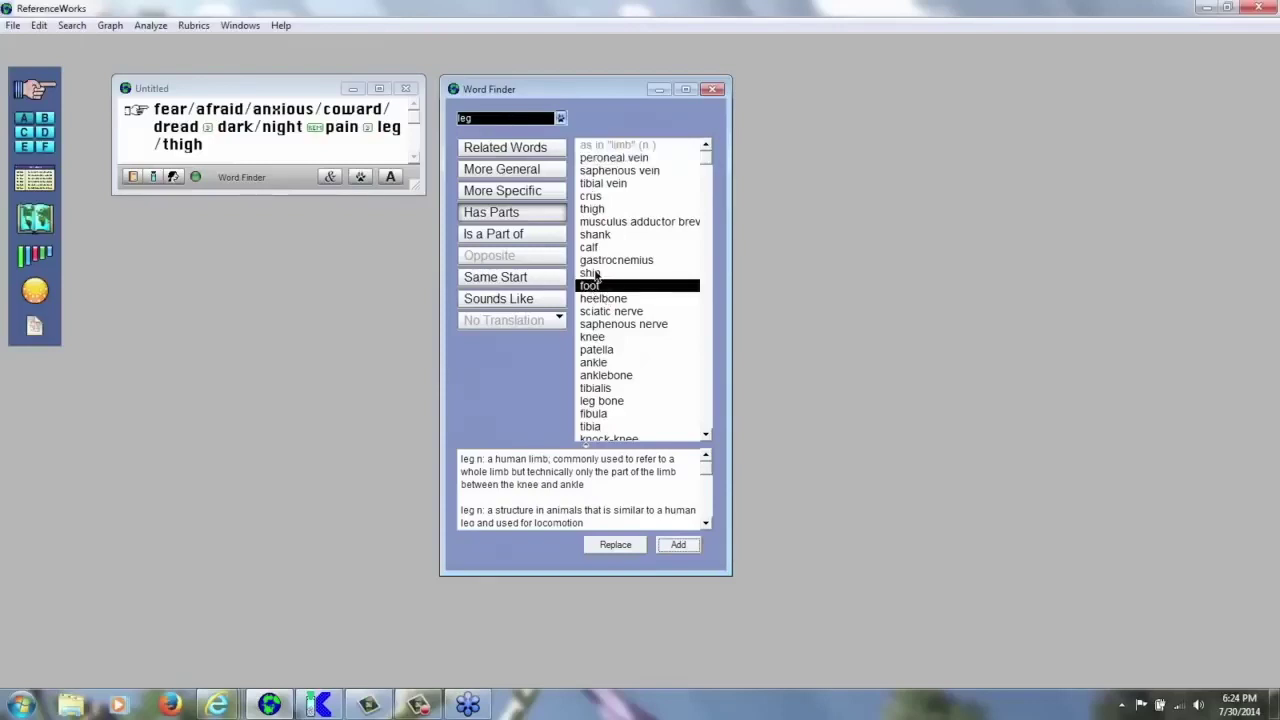
shift+click(591, 273)
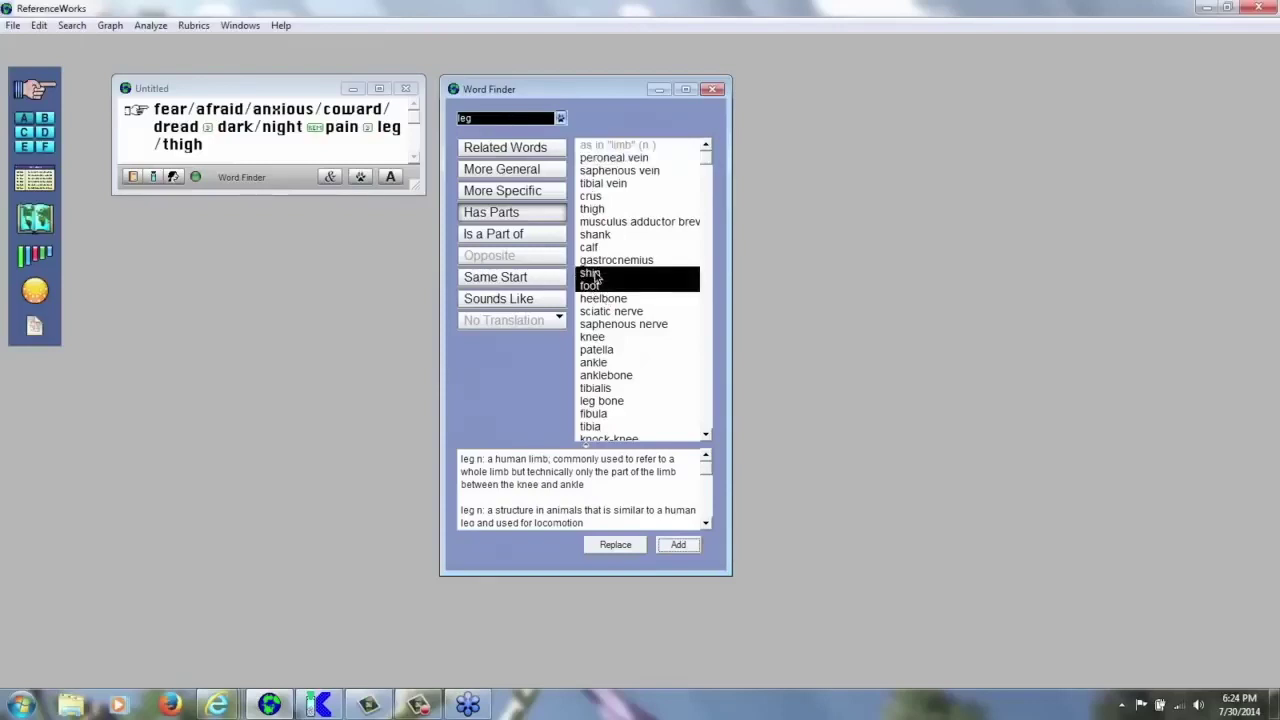
click(680, 545)
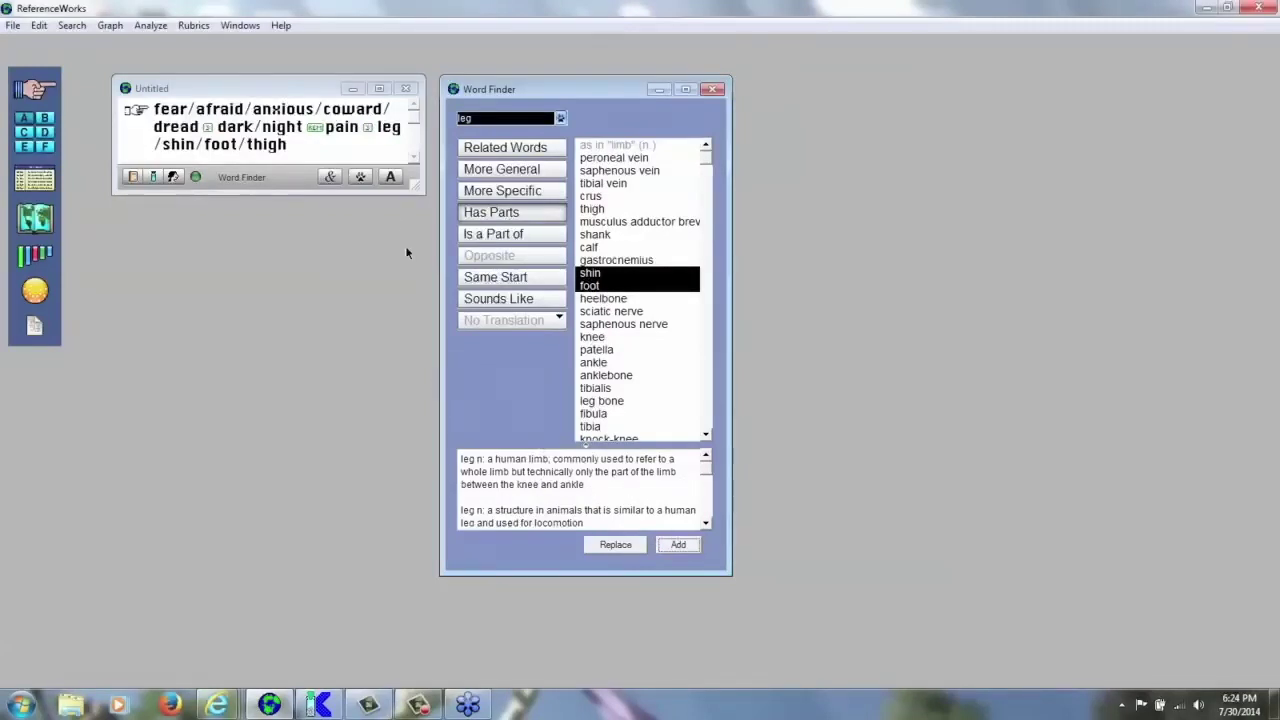
click(712, 89)
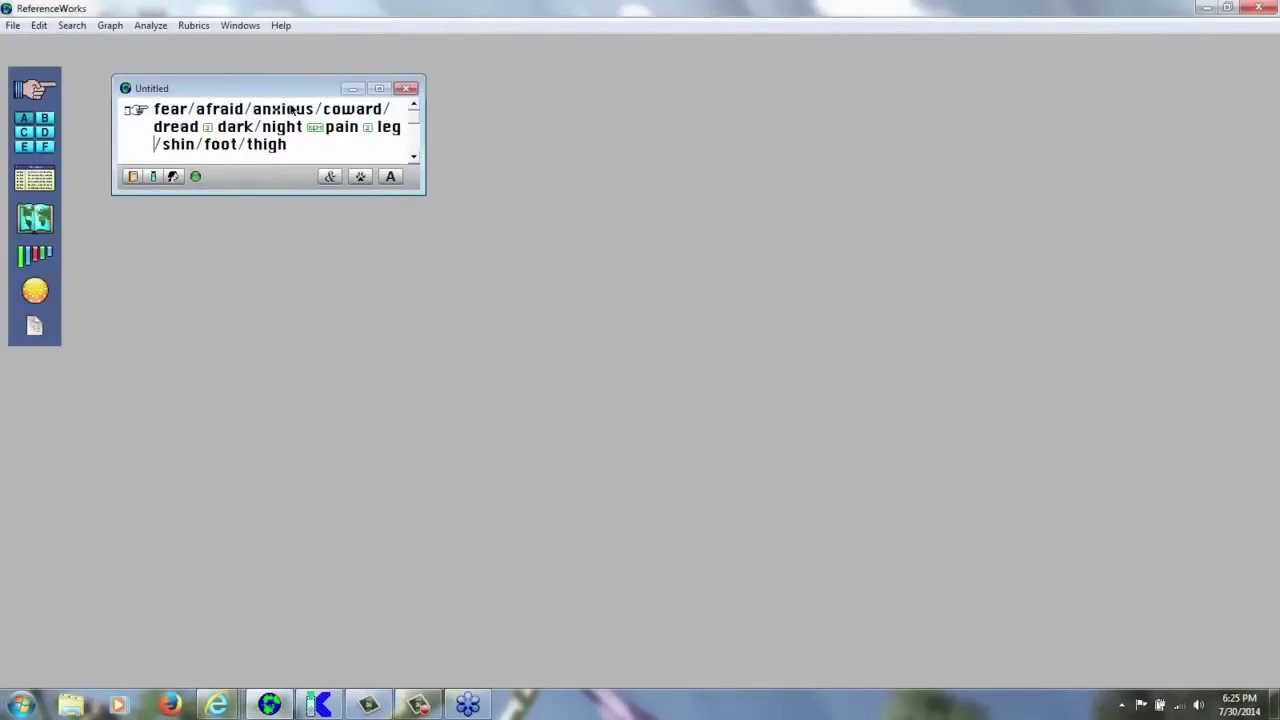
mouse_move(174, 116)
mouse_move(224, 112)
- Run the phrase search and enlarge the References window listing 17033 references from 373 remedies
click(317, 144)
key(Return)
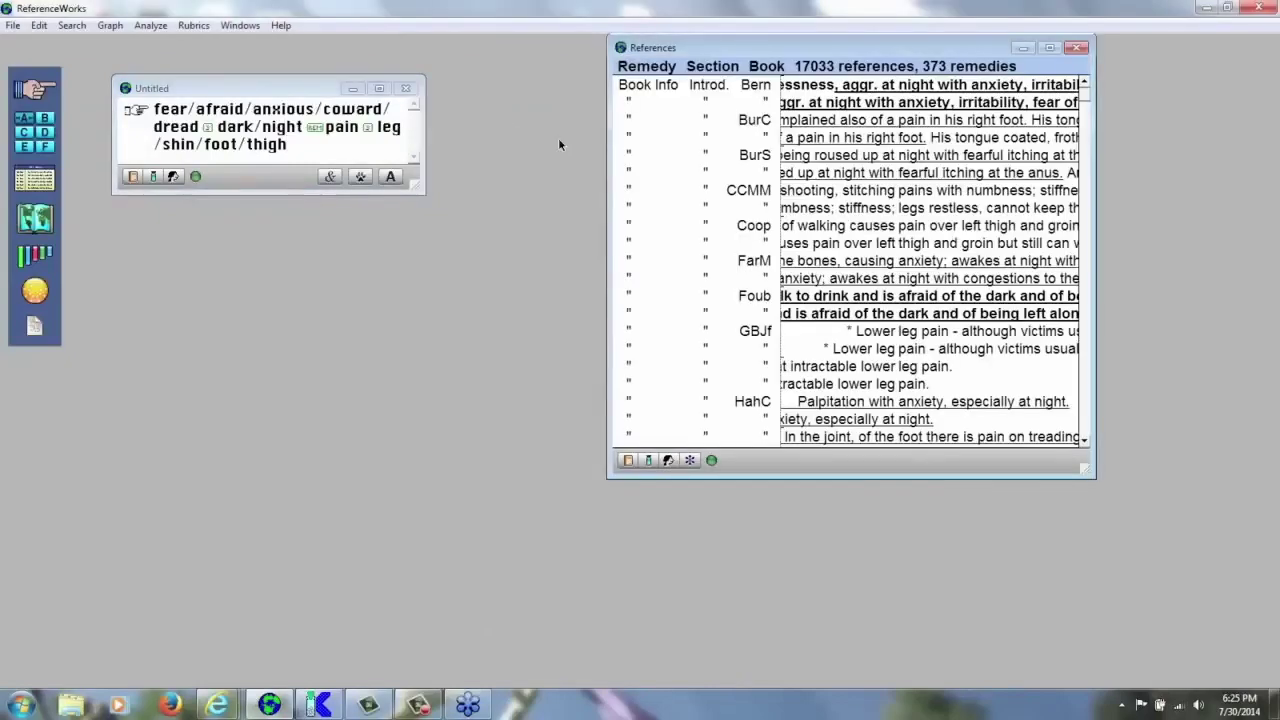
drag(1101, 478, 1237, 533)
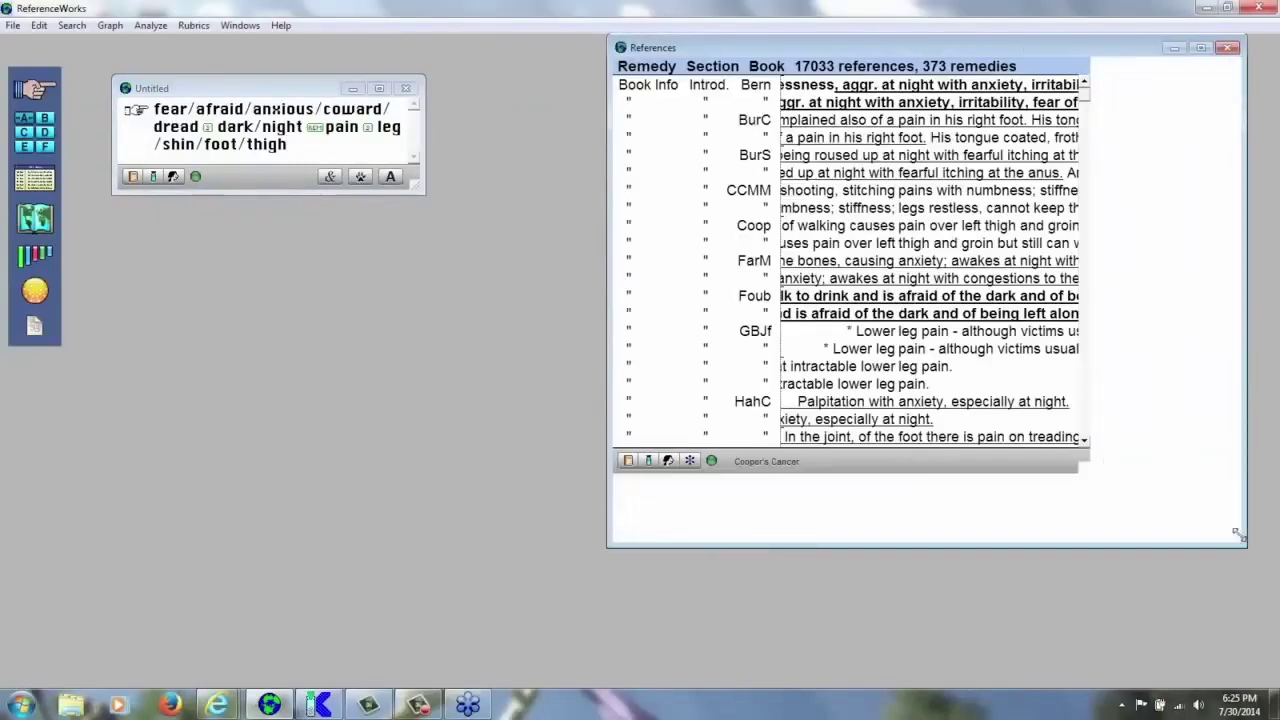
drag(893, 38, 688, 79)
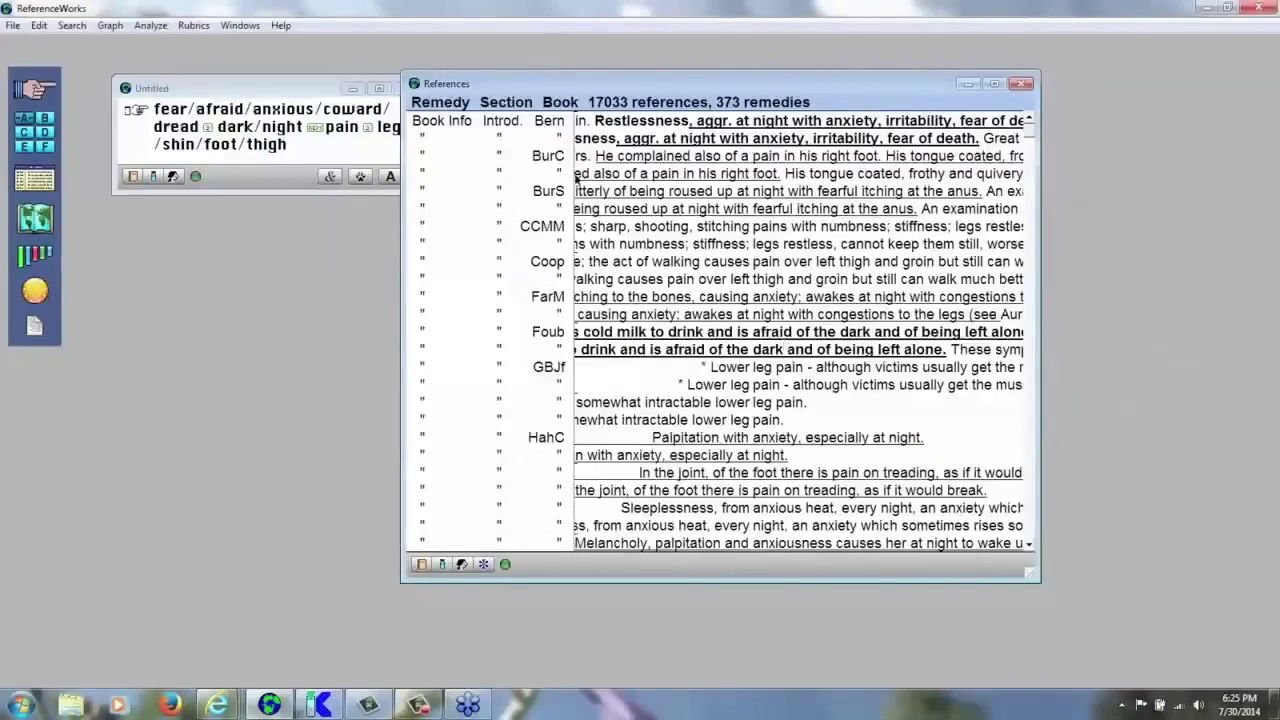
- Browse the results and open Aconite's Lilienthal passage on neuralgia in the Materia Medica
click(1035, 393)
click(1035, 393)
click(1035, 393)
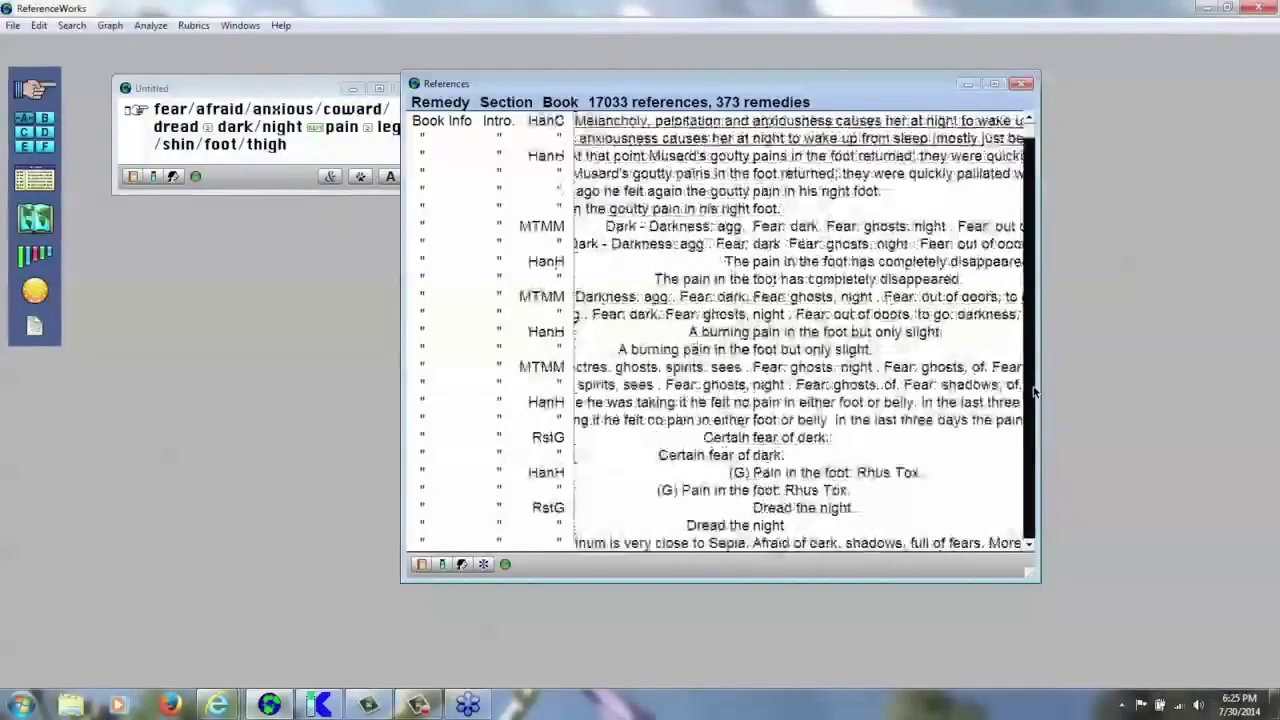
click(1035, 393)
click(1035, 393)
click(1035, 393)
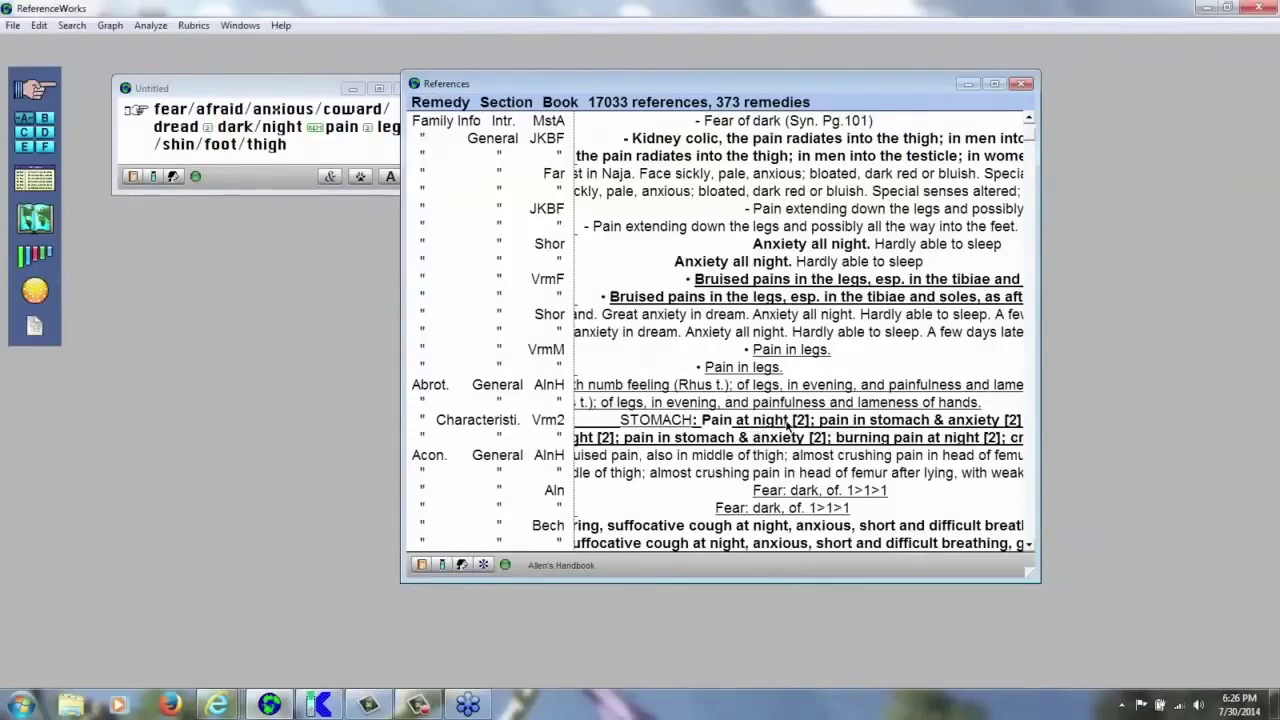
double_click(790, 528)
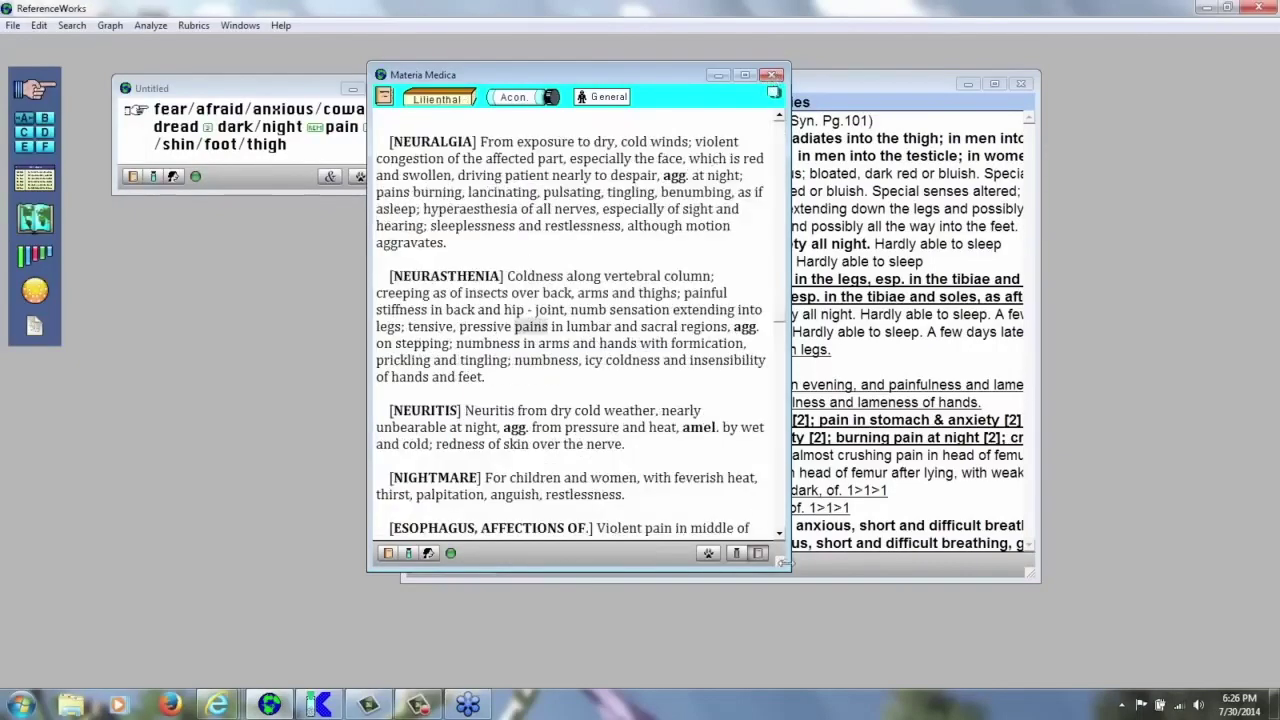
drag(785, 567, 940, 594)
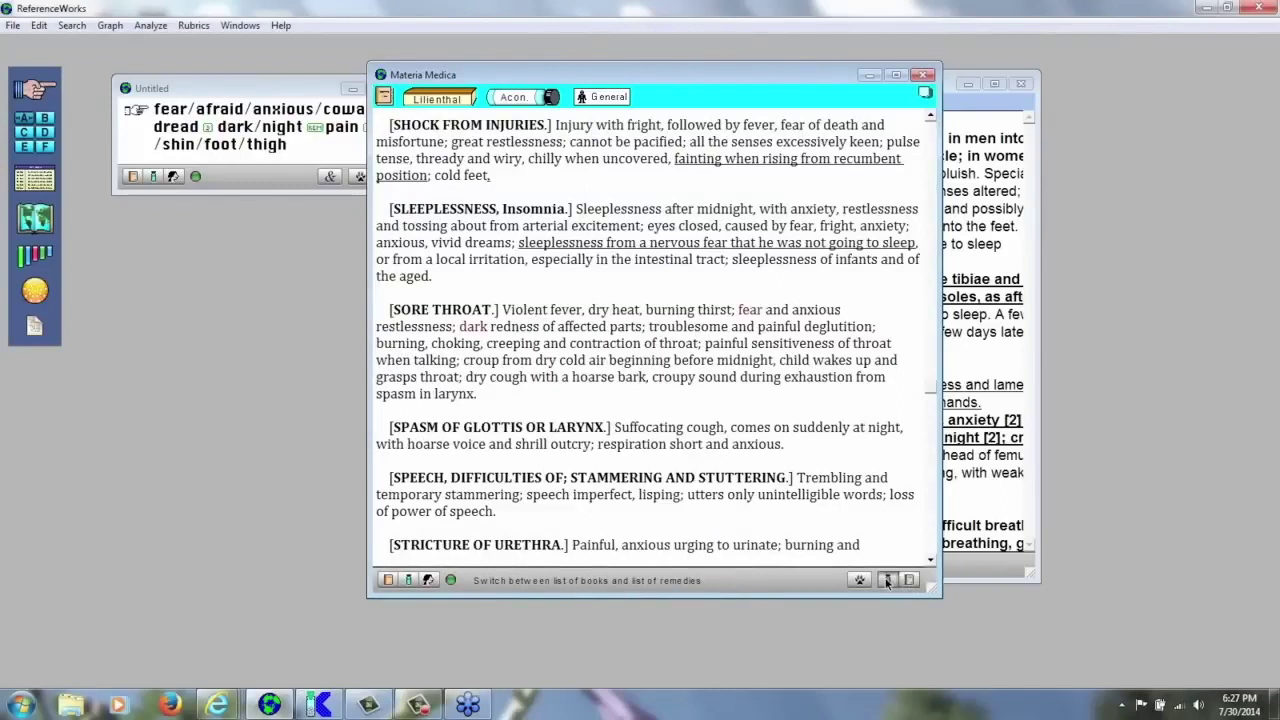
click(887, 580)
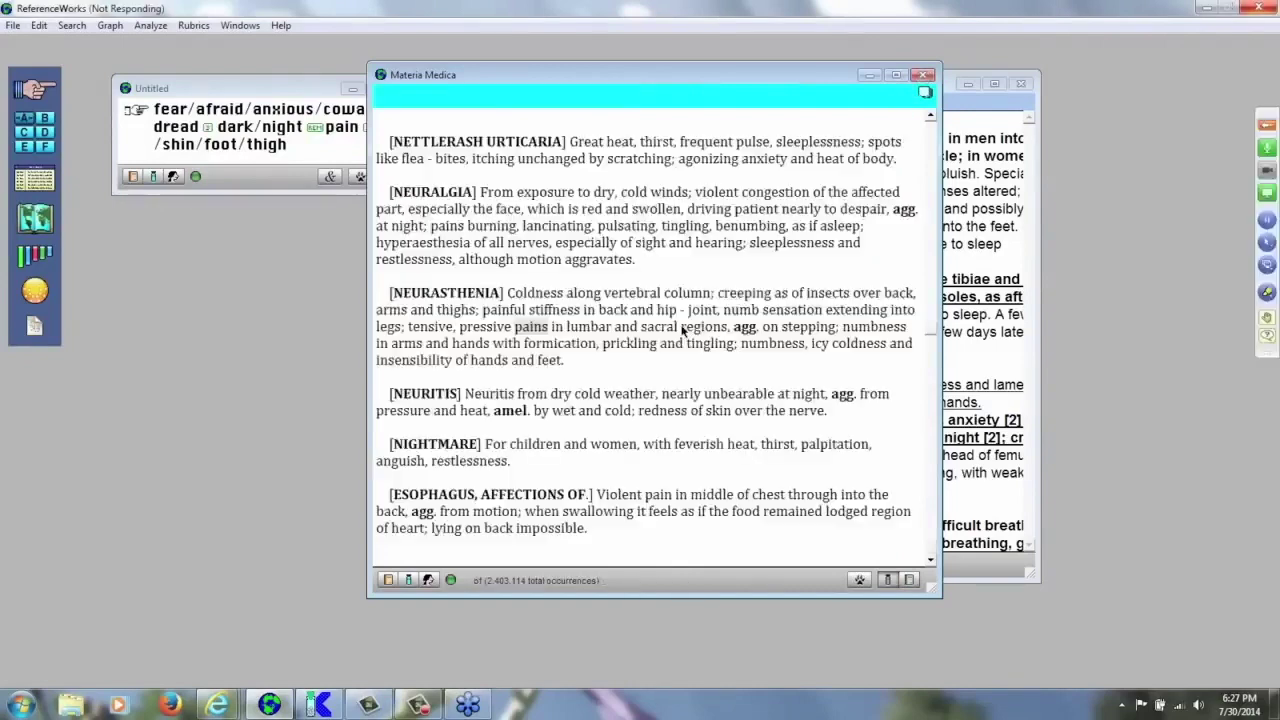
click(923, 78)
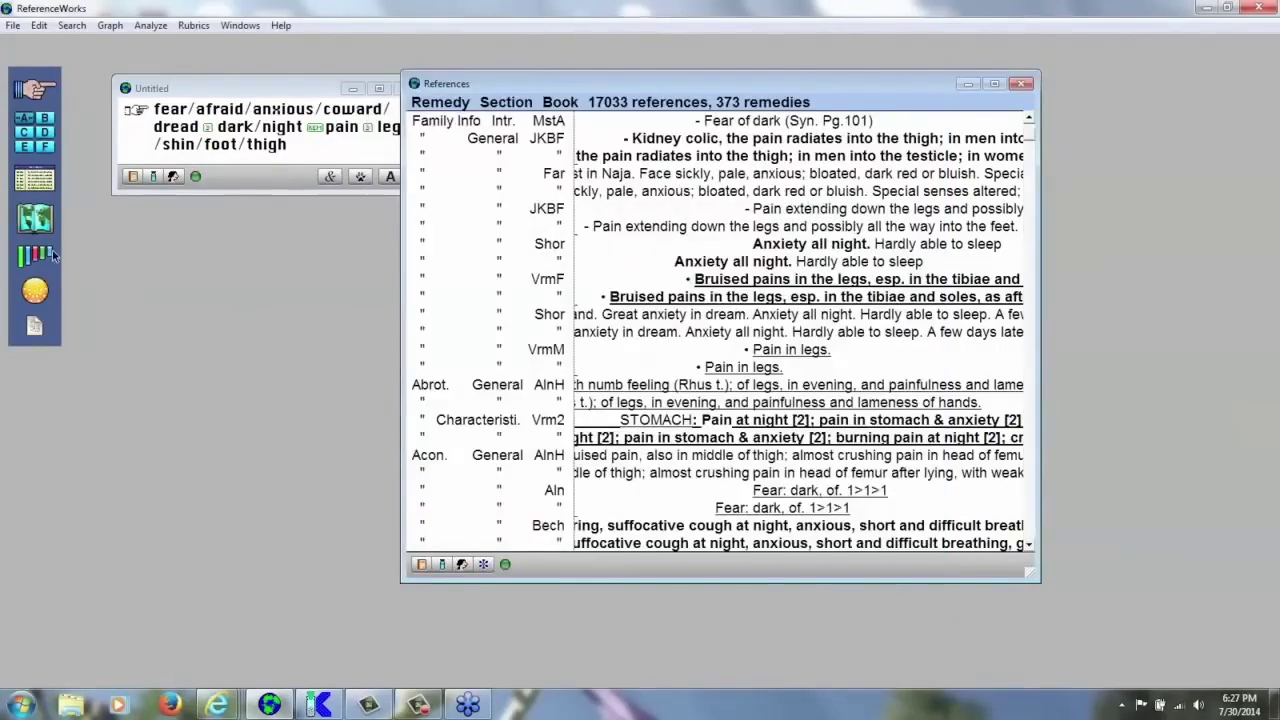
click(26, 120)
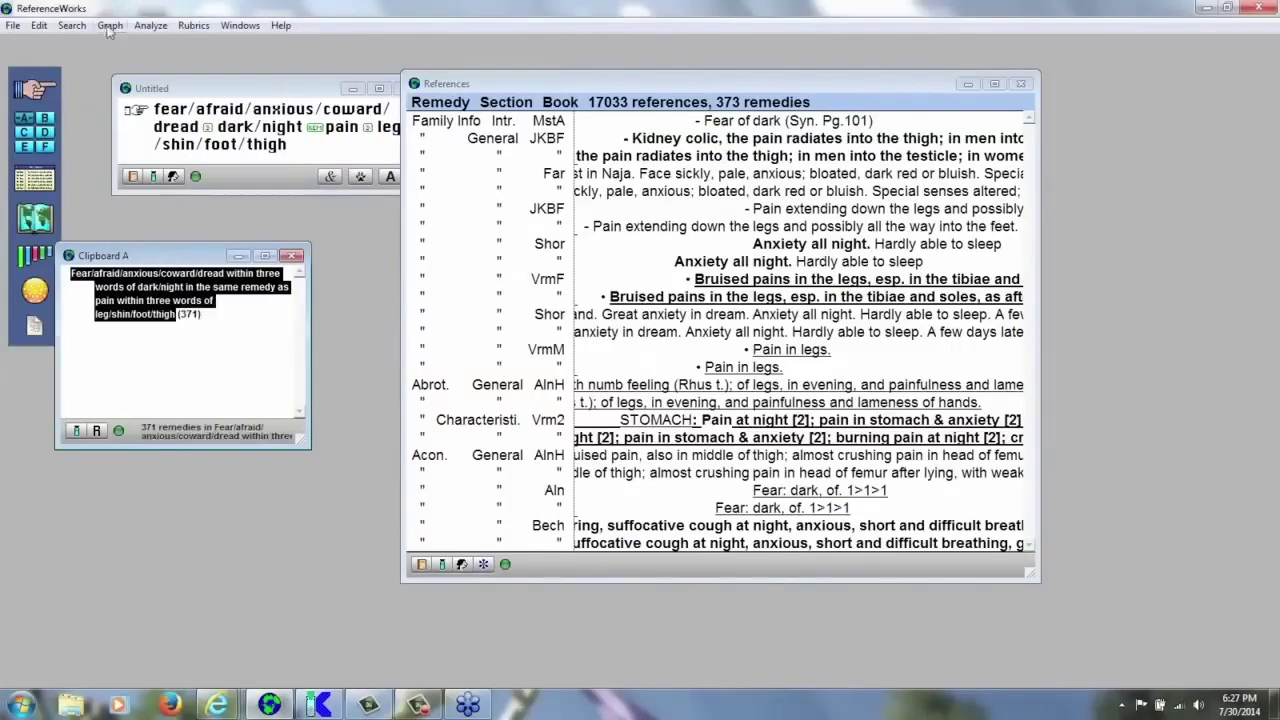
- Export the Clipboard A rubric with Edit > Export Rubric and return to MacRepertory
click(40, 28)
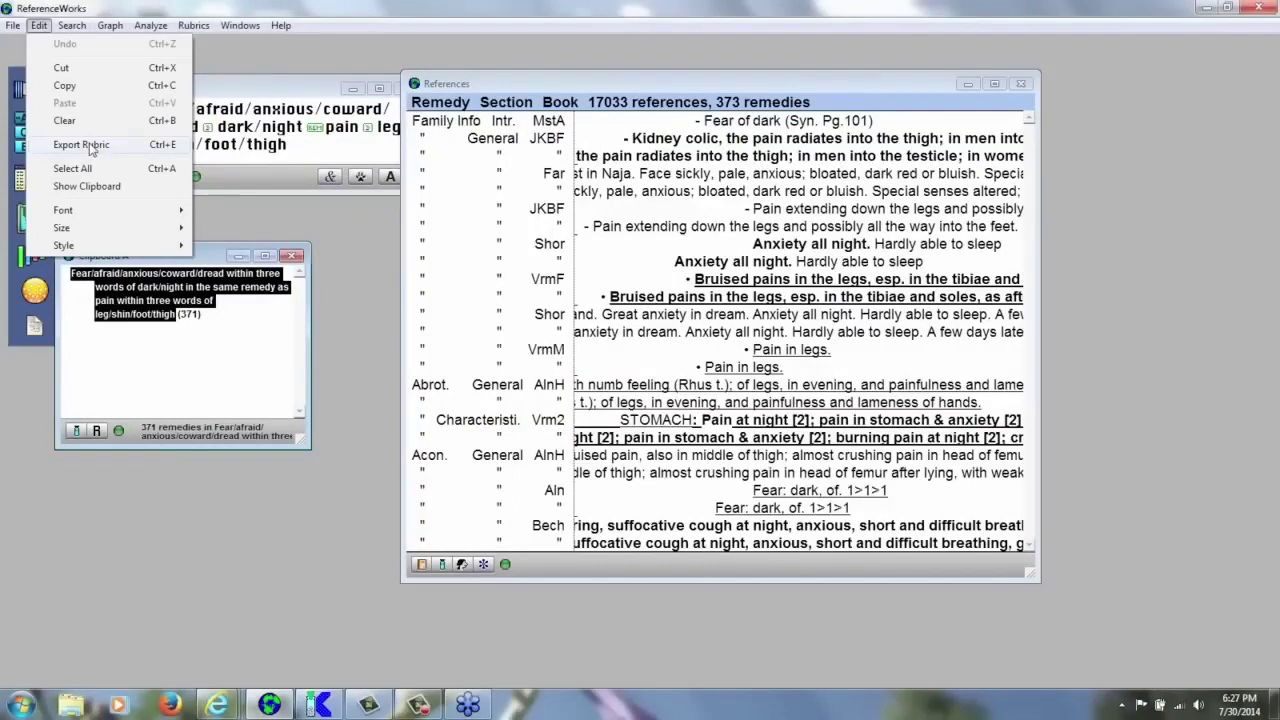
click(90, 146)
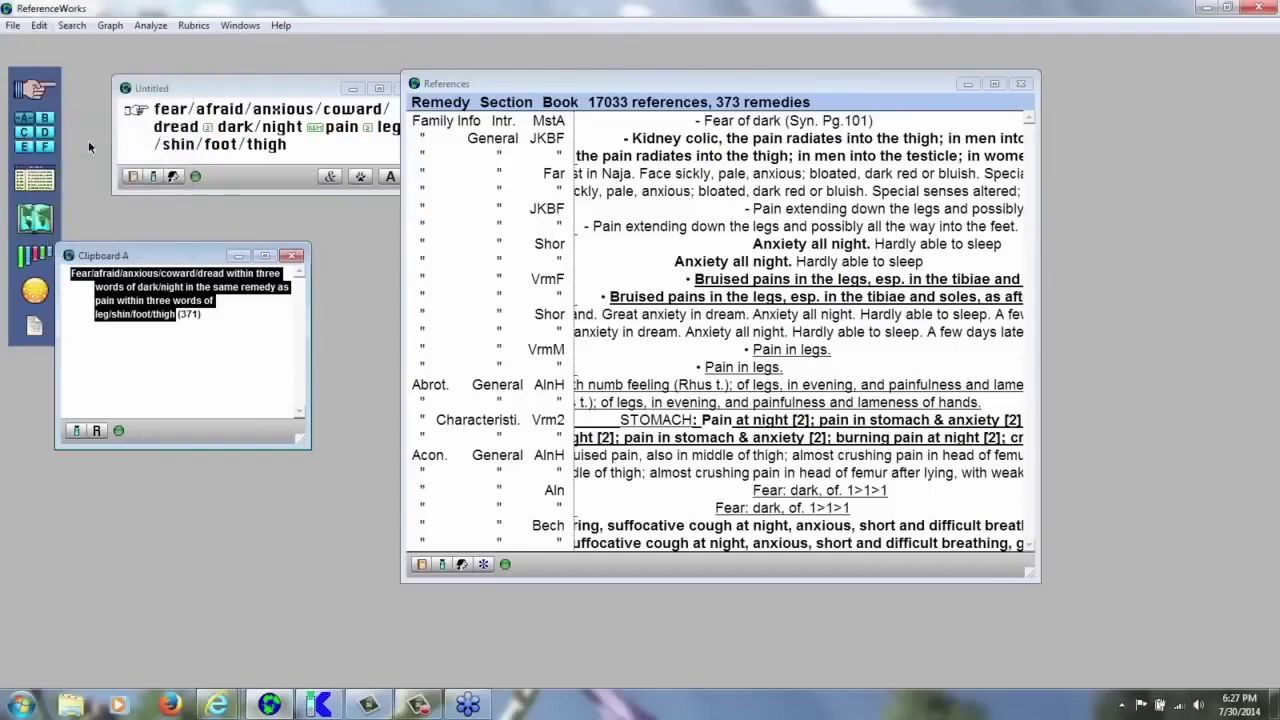
key(alt+Tab)
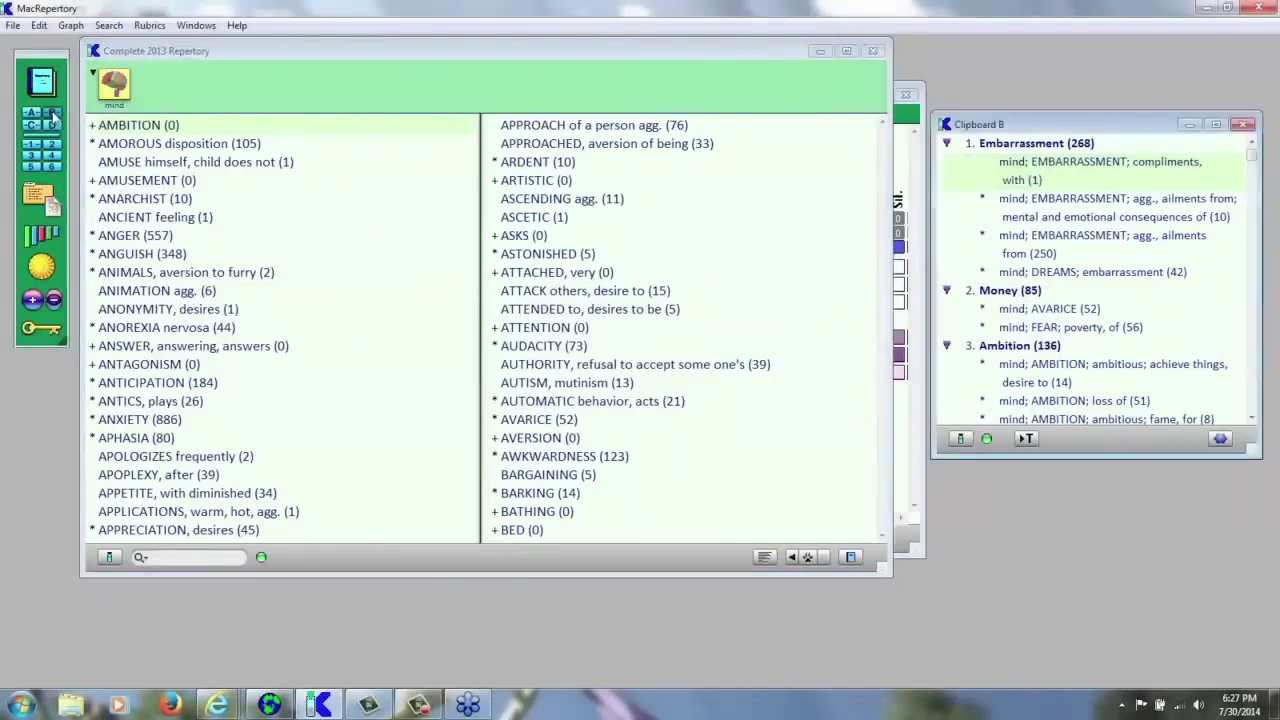
- Graph Clipboard C's three rubrics, including the imported fear/dark/leg-pain rubric (371), and target the Aur. column
click(35, 125)
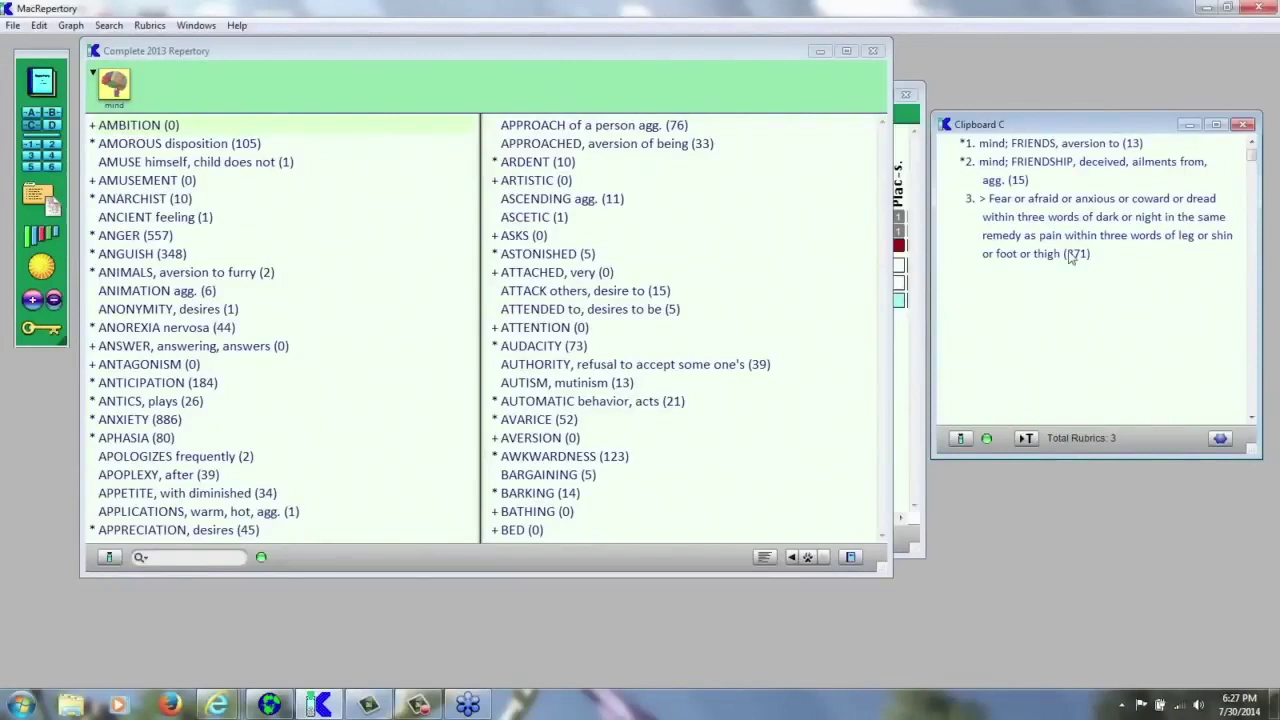
click(898, 356)
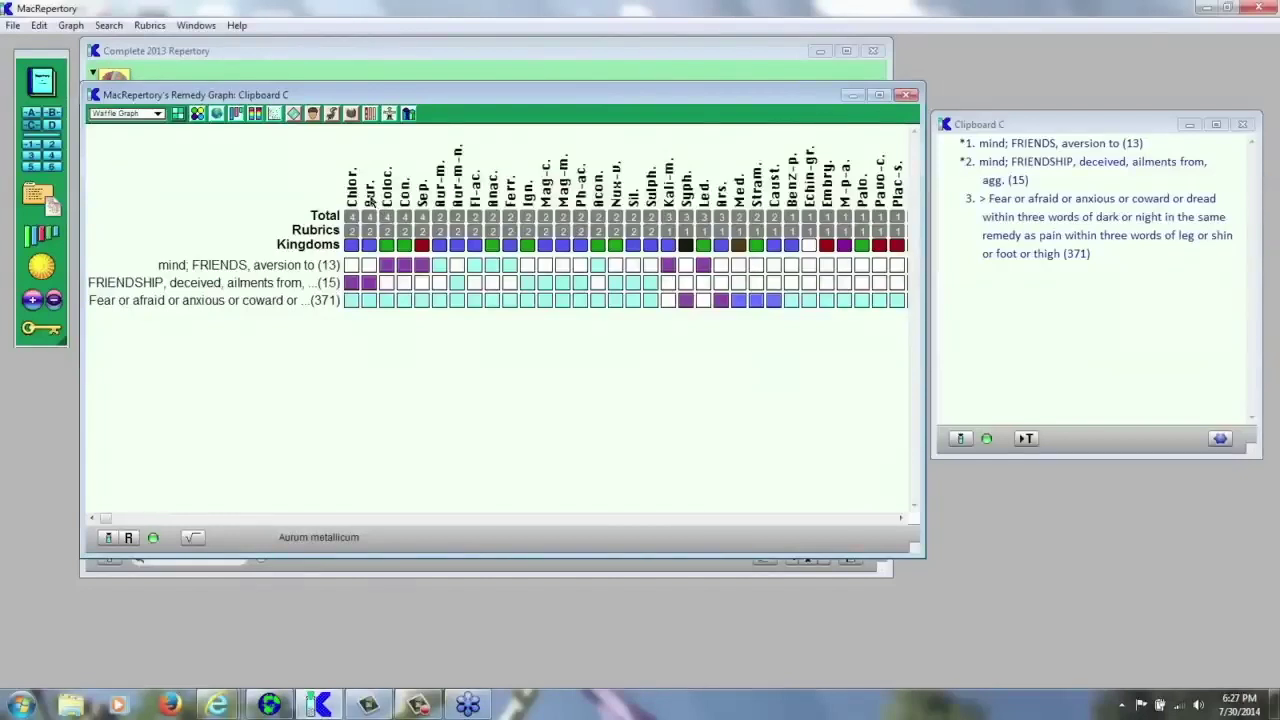
right_click(371, 200)
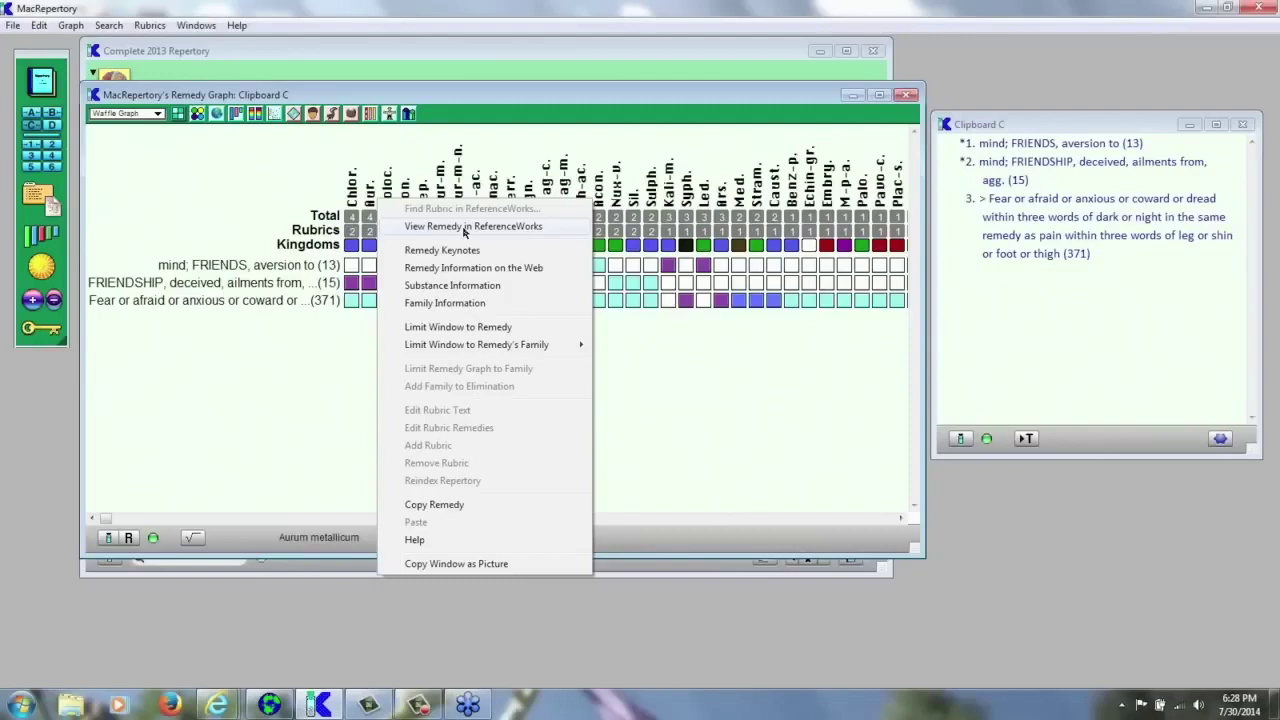
- Choose View Remedy in ReferenceWorks for the Aur. column
click(465, 228)
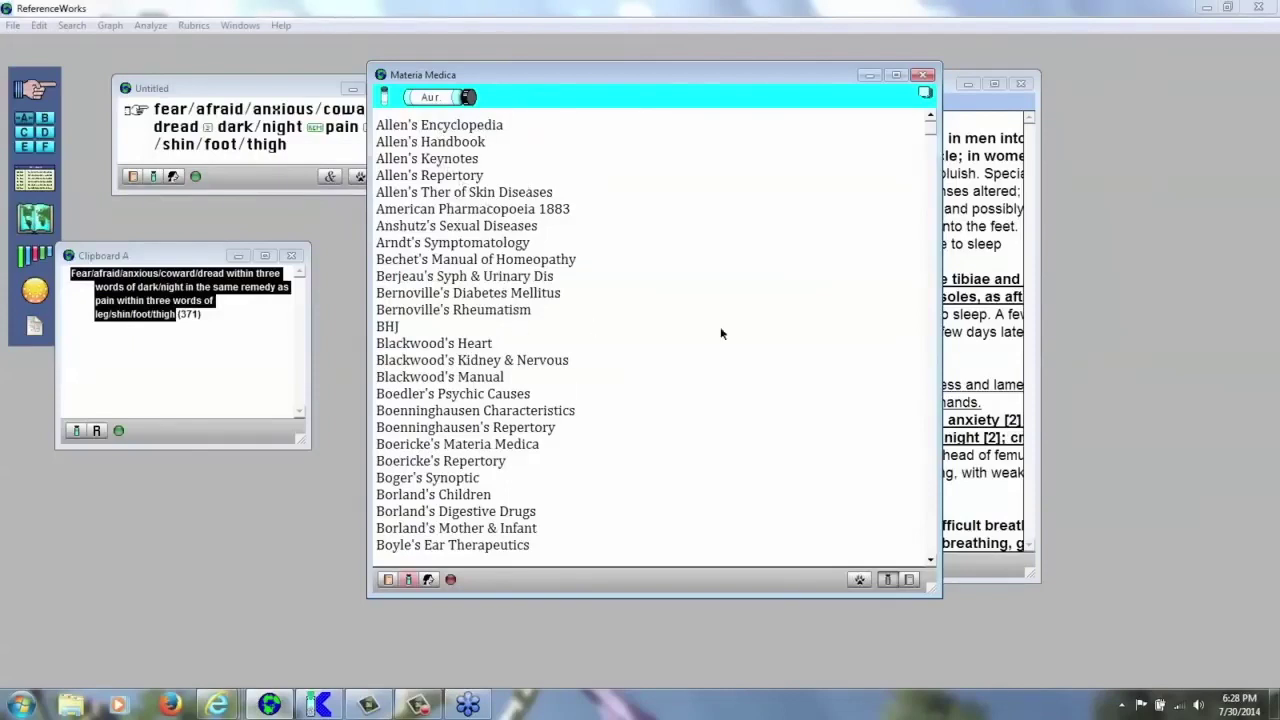
- Clear the current remedy and book limits on the Materia Medica window
text(.)
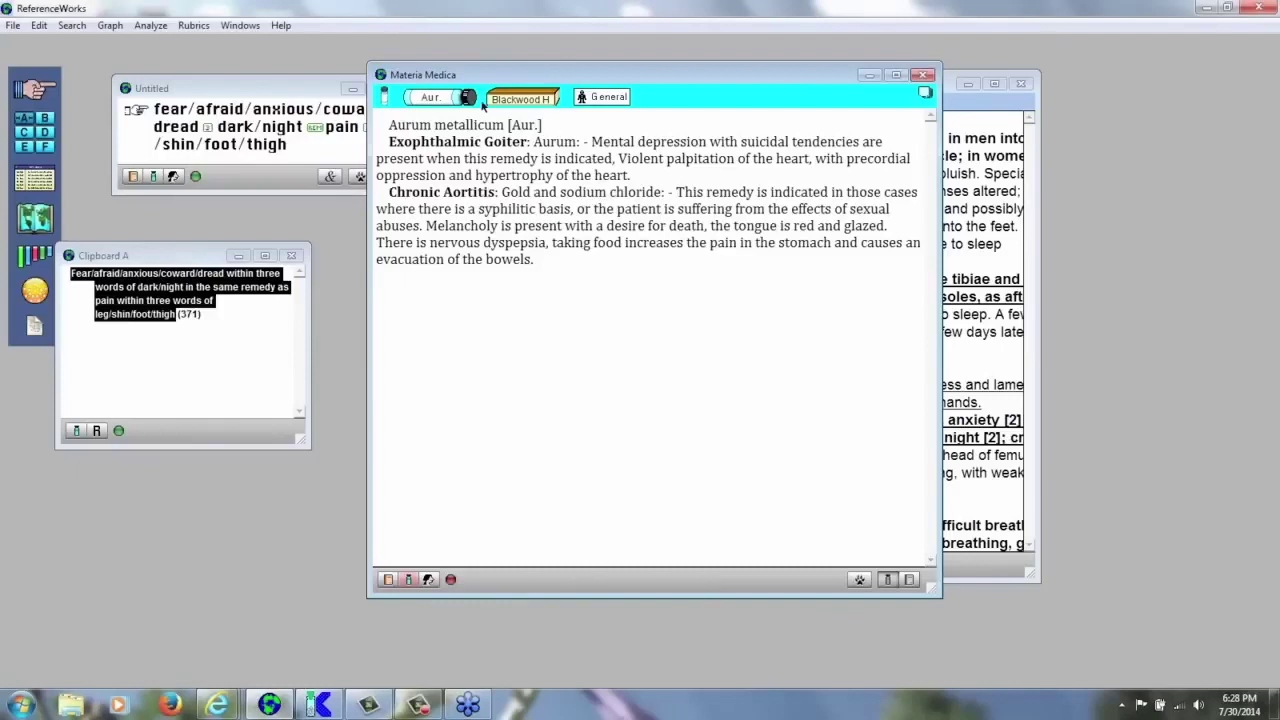
click(440, 100)
click(383, 96)
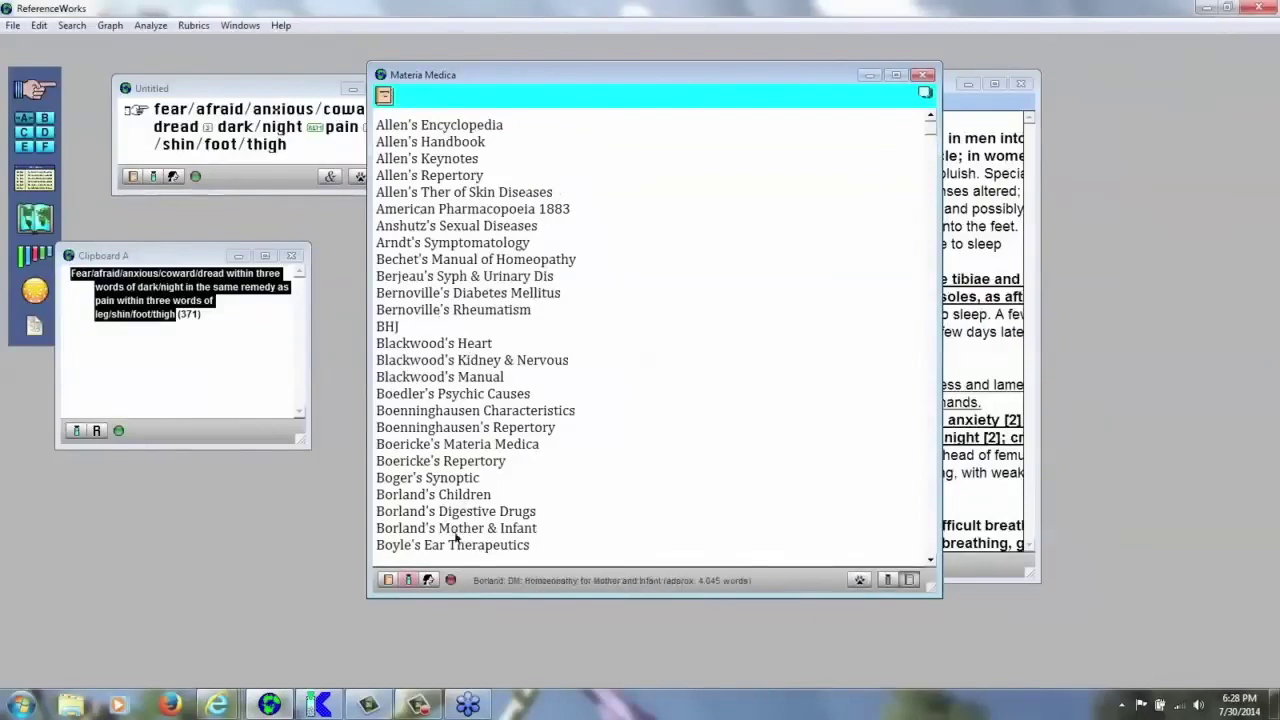
click(451, 581)
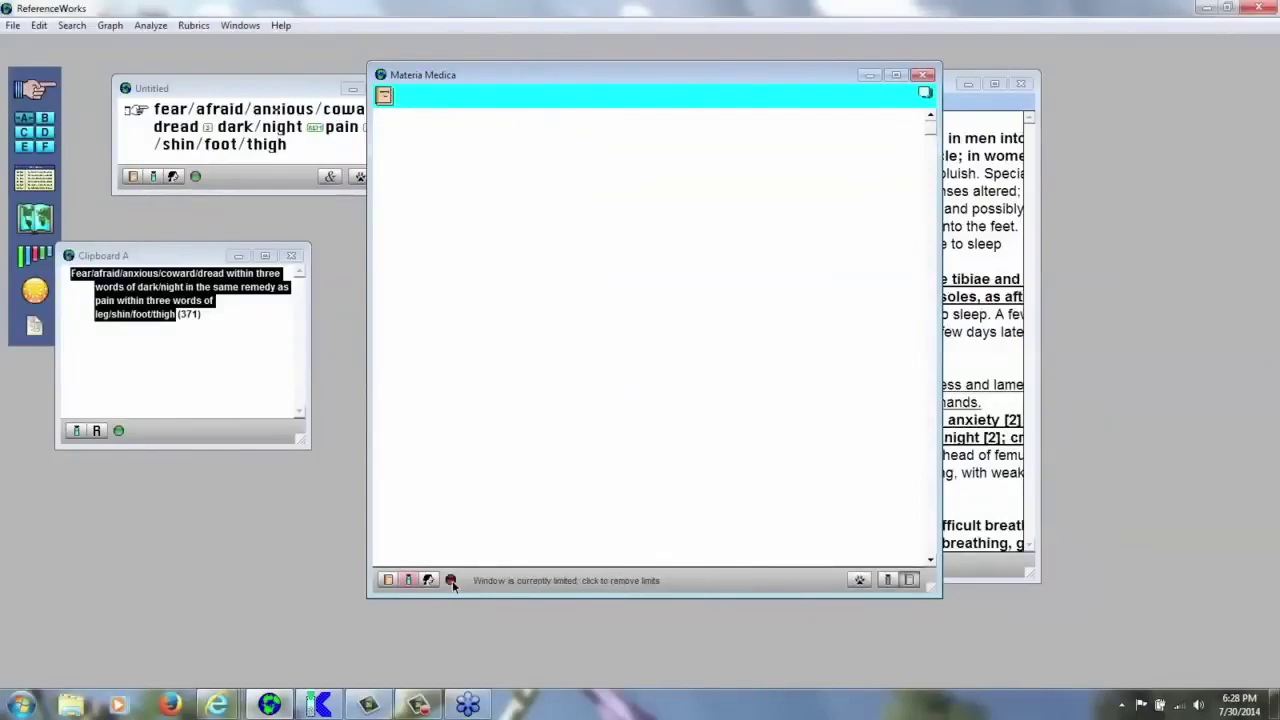
- Limit the Materia Medica to Aurum metallicum and jump to book titles starting with K
click(385, 95)
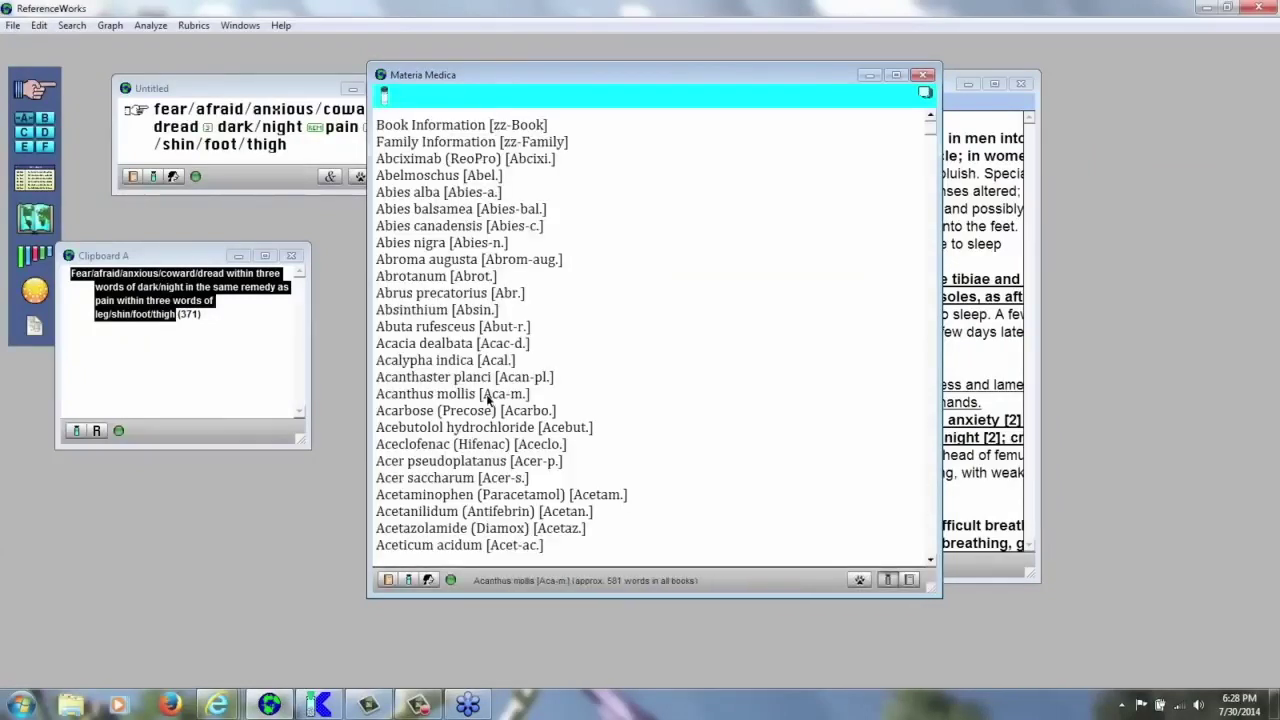
click(384, 95)
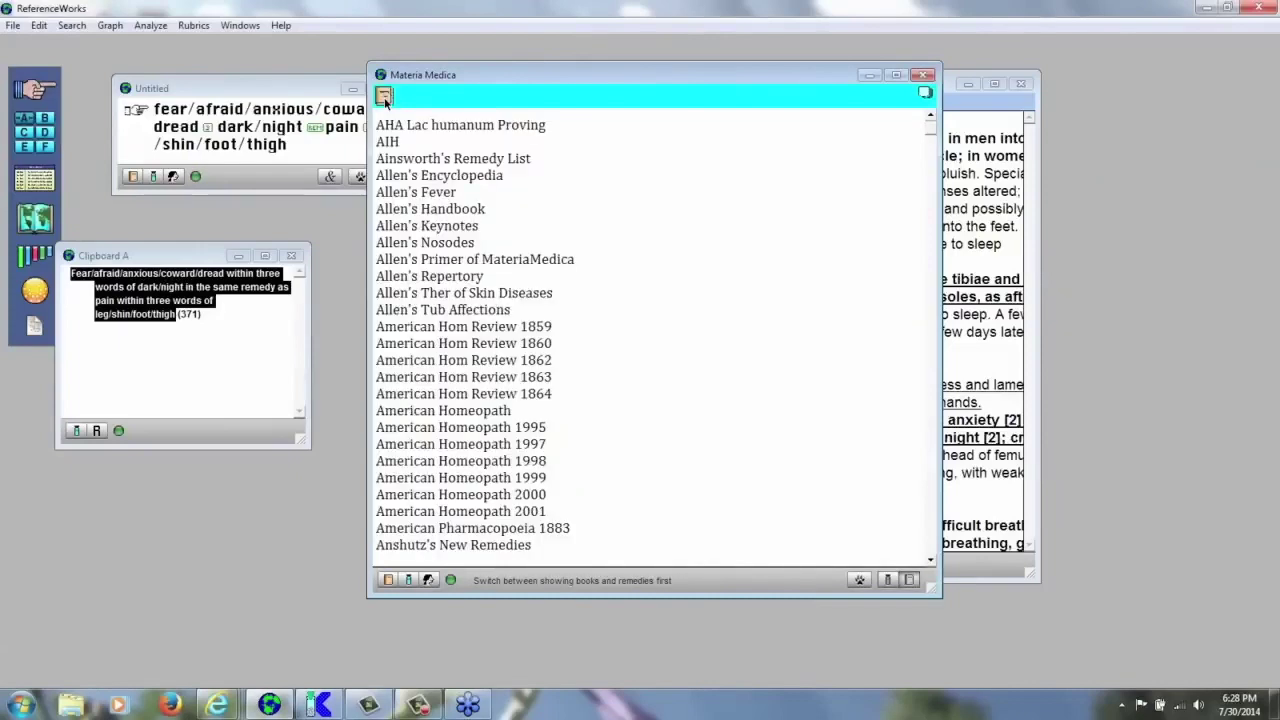
click(384, 95)
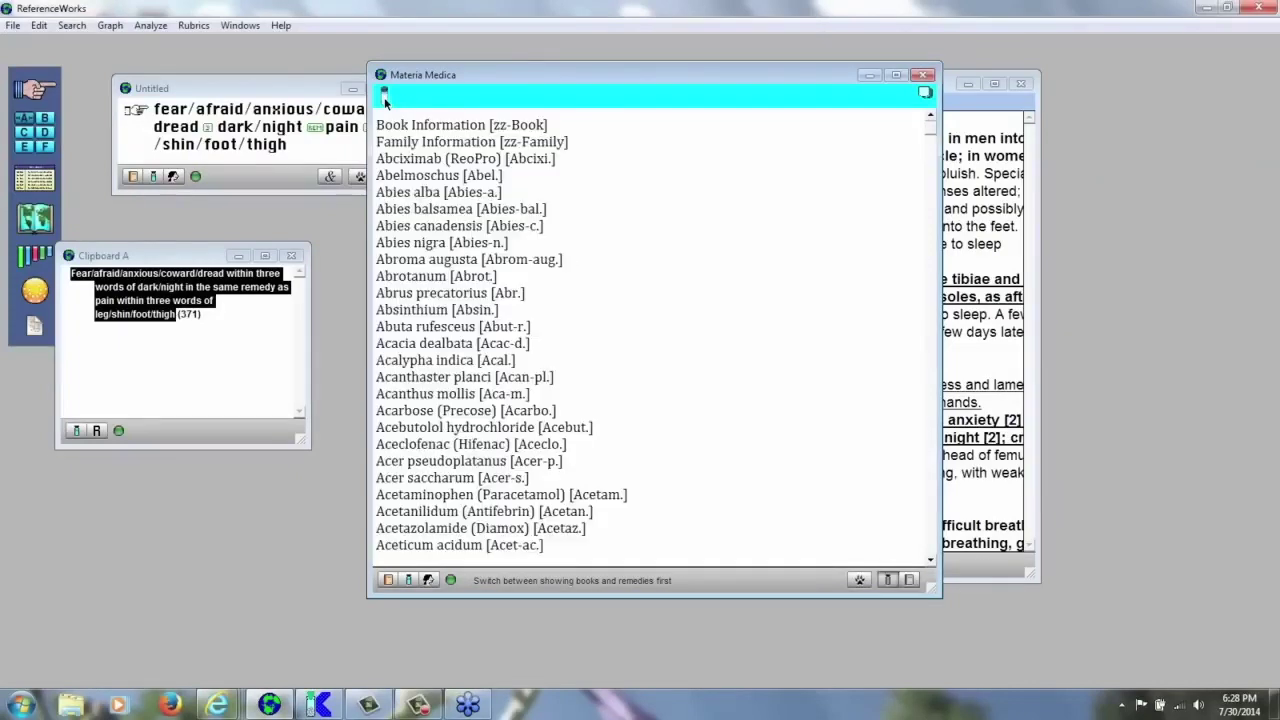
click(384, 95)
click(384, 95)
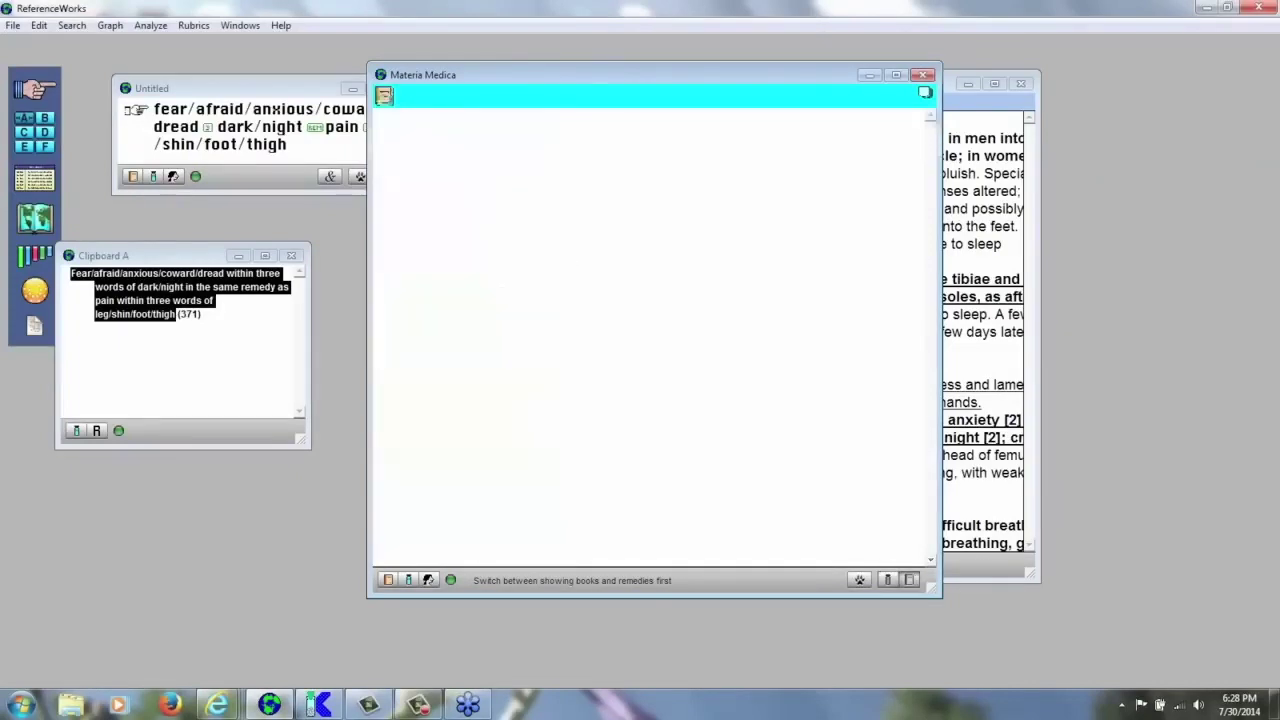
click(384, 95)
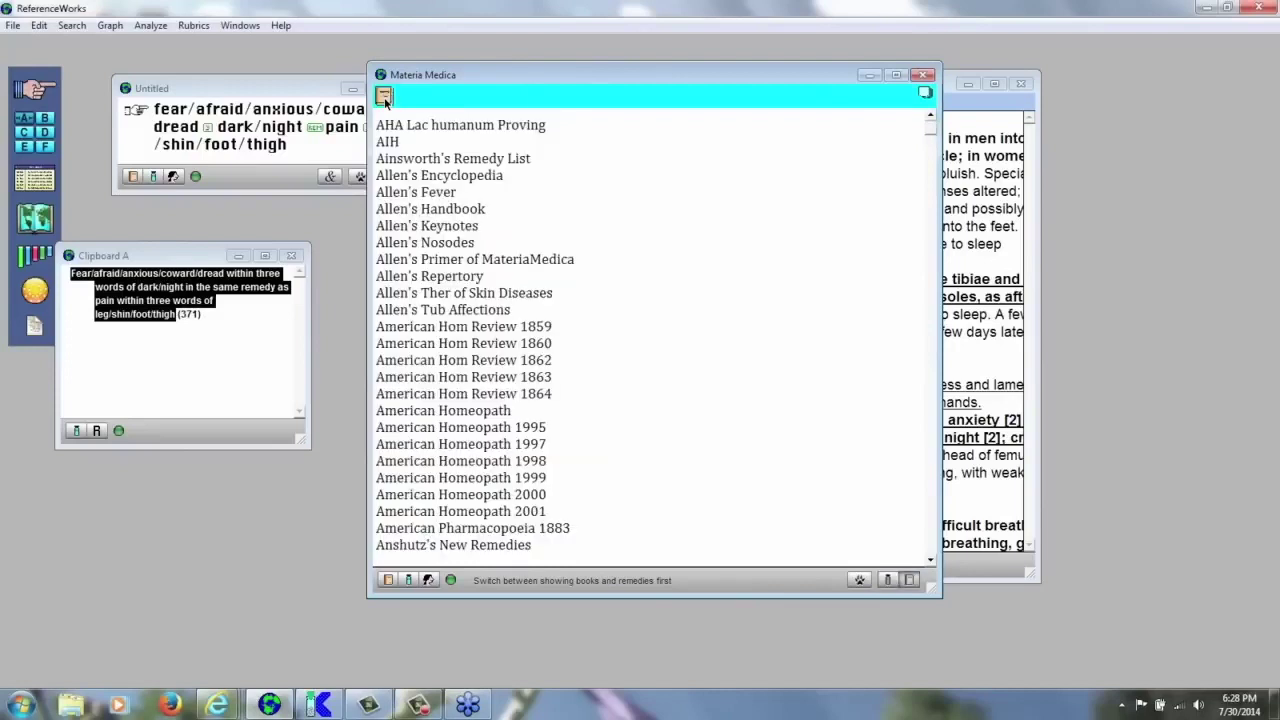
click(384, 96)
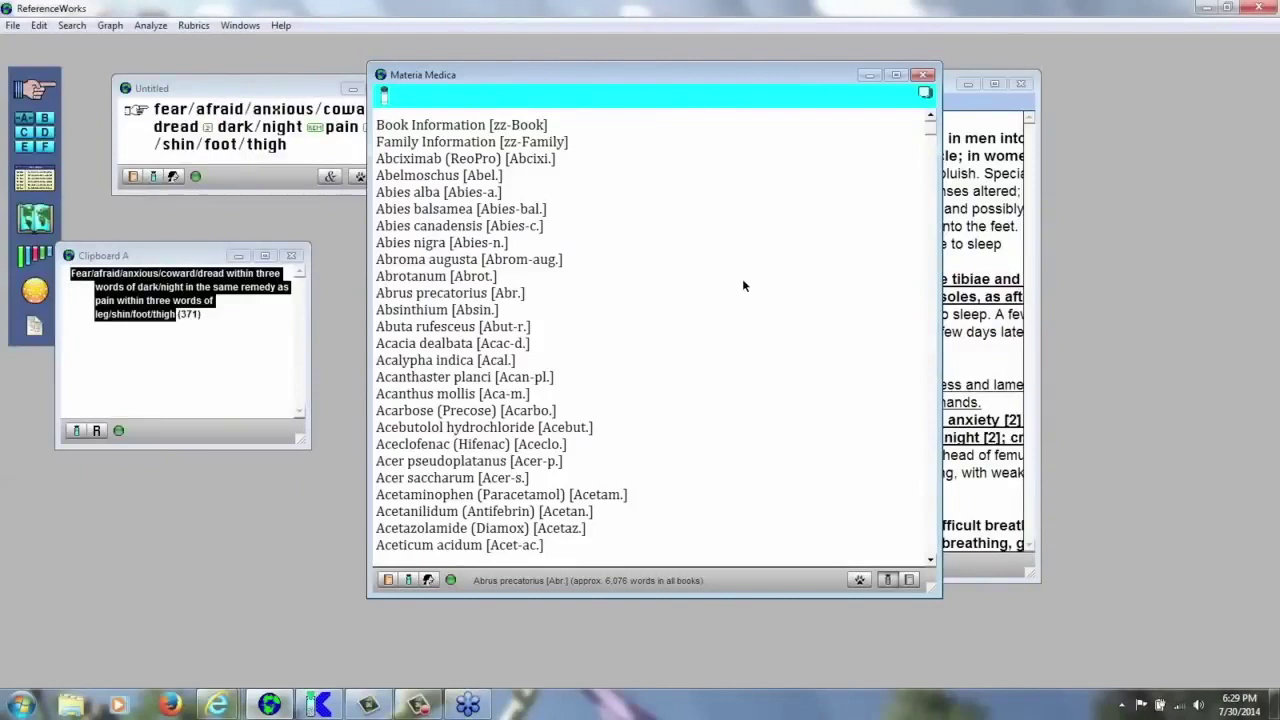
scroll(742, 286, down, 20)
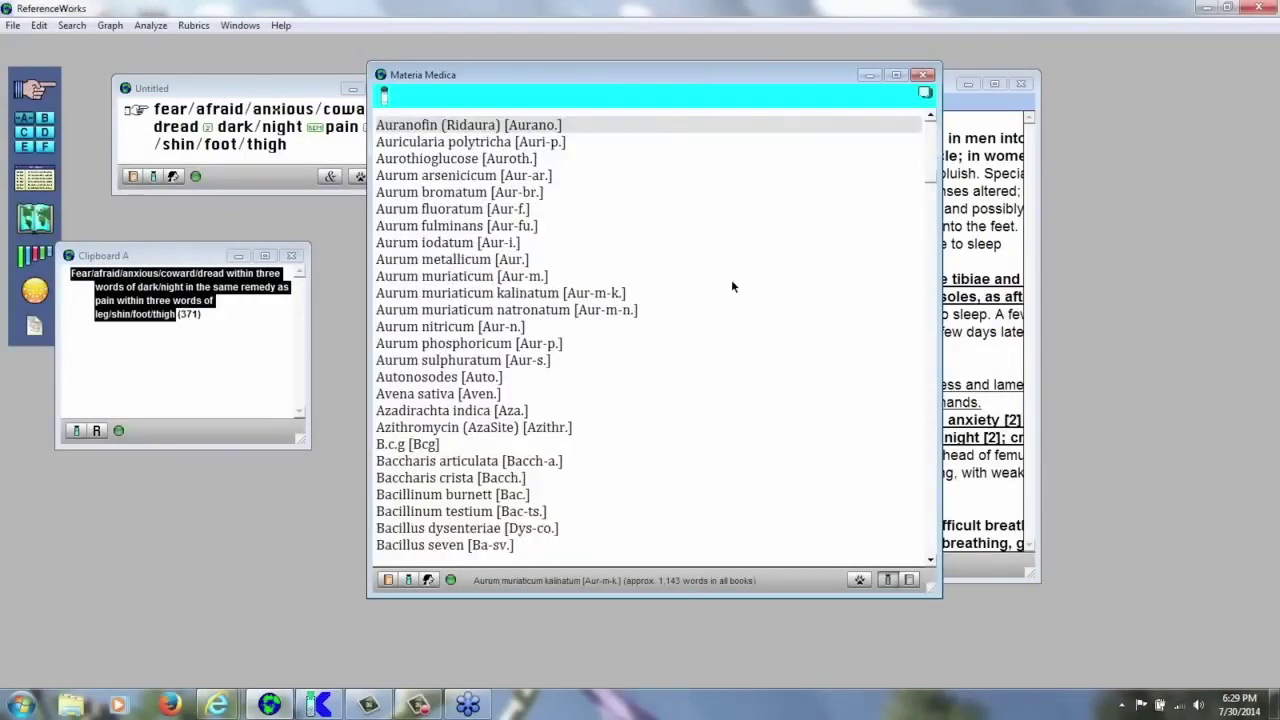
click(474, 262)
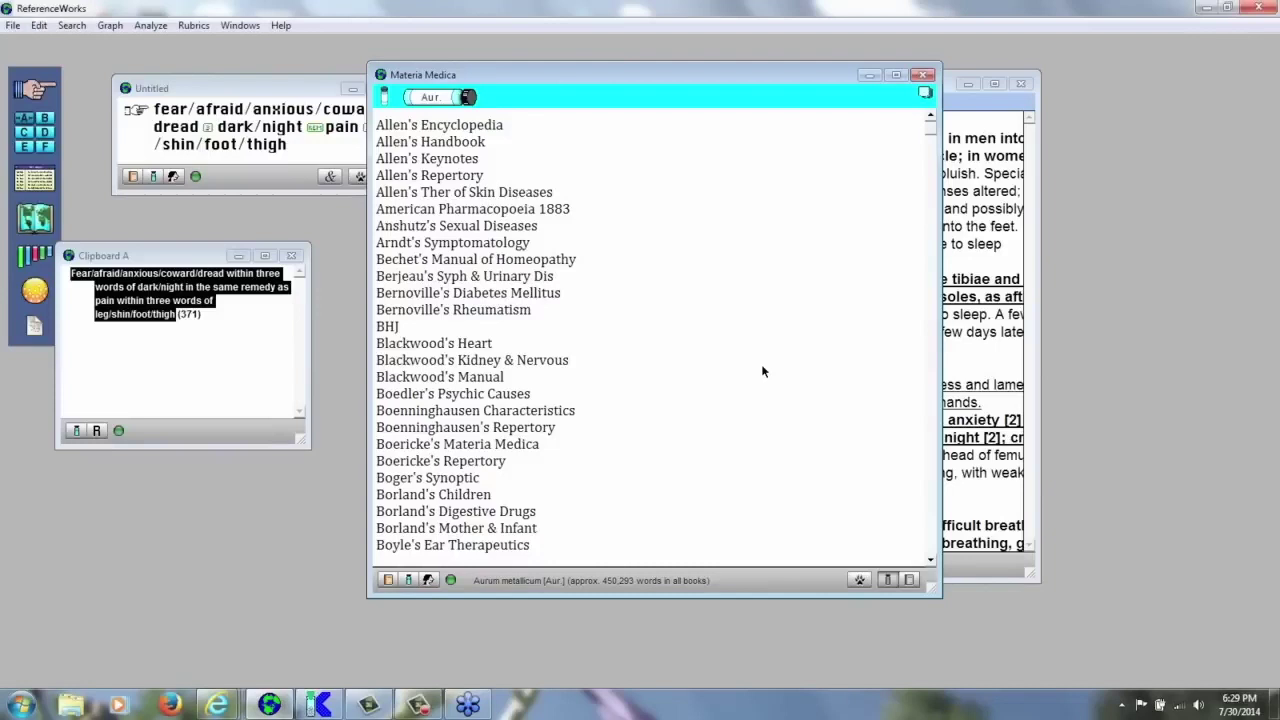
key(k)
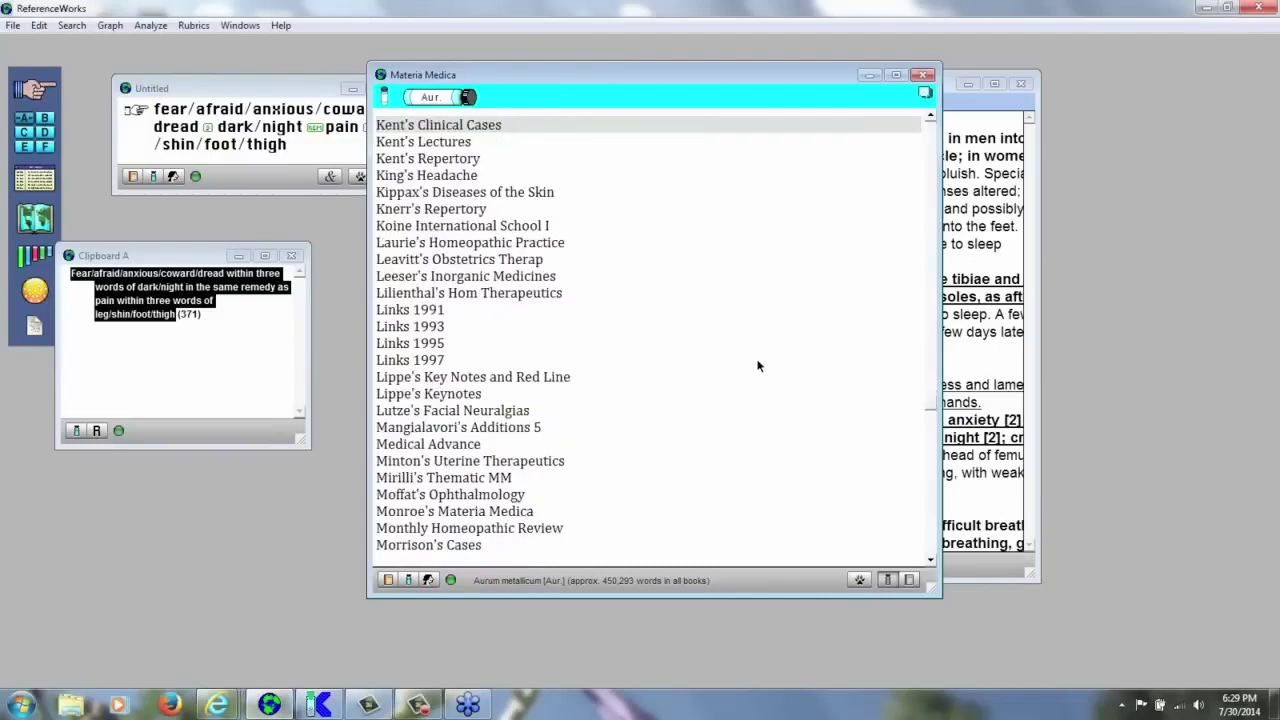